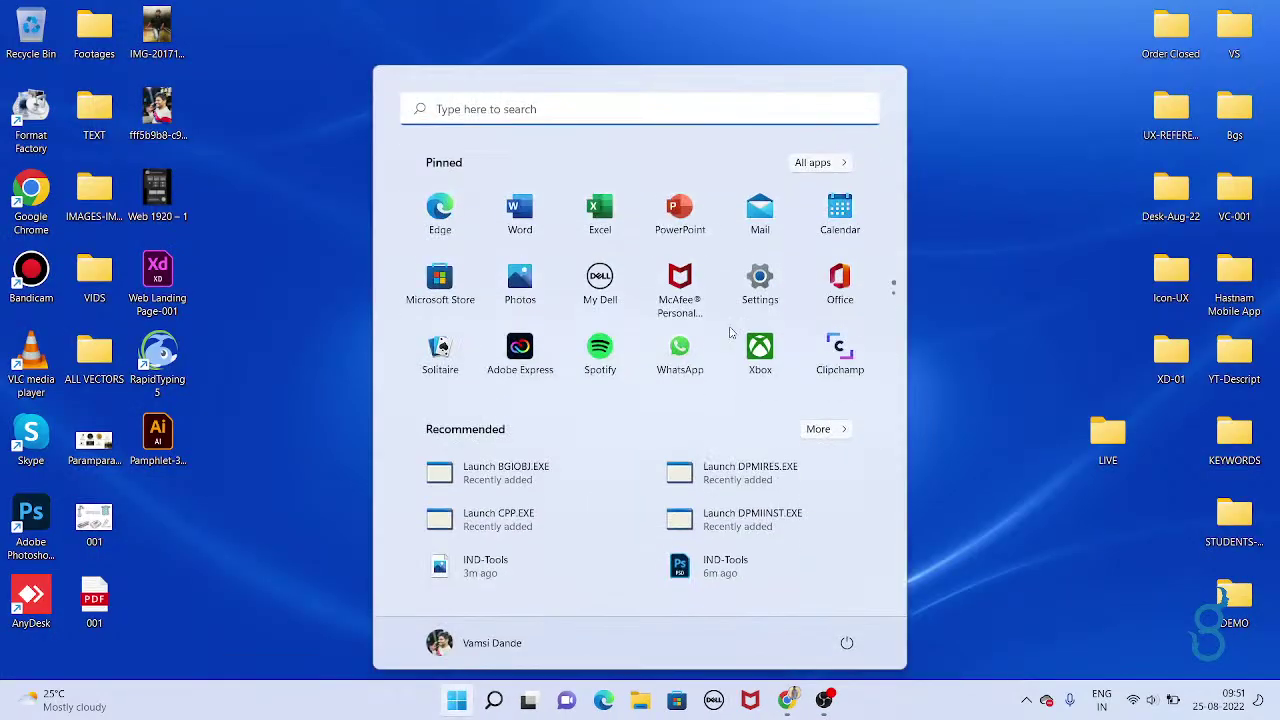
Open InDesign, start a new document from the default 210 x 297 mm preset, and set its units to inches
left_click(459, 234)
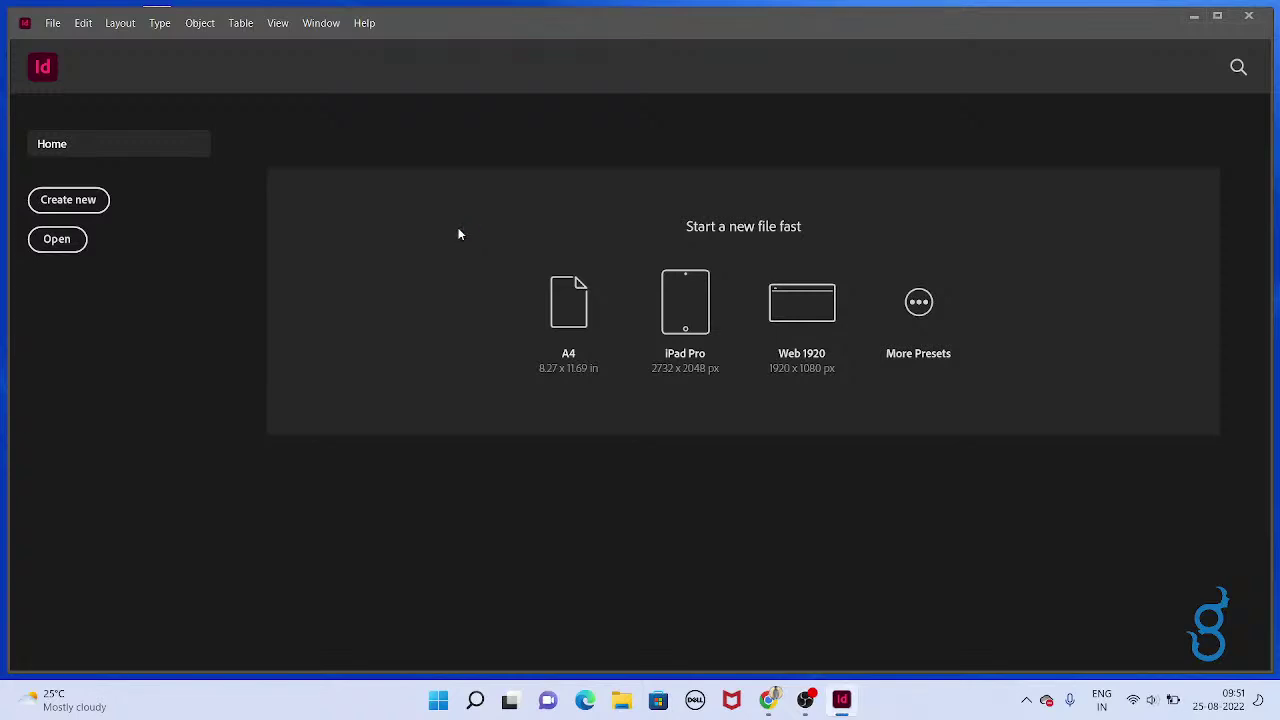
left_click(100, 210)
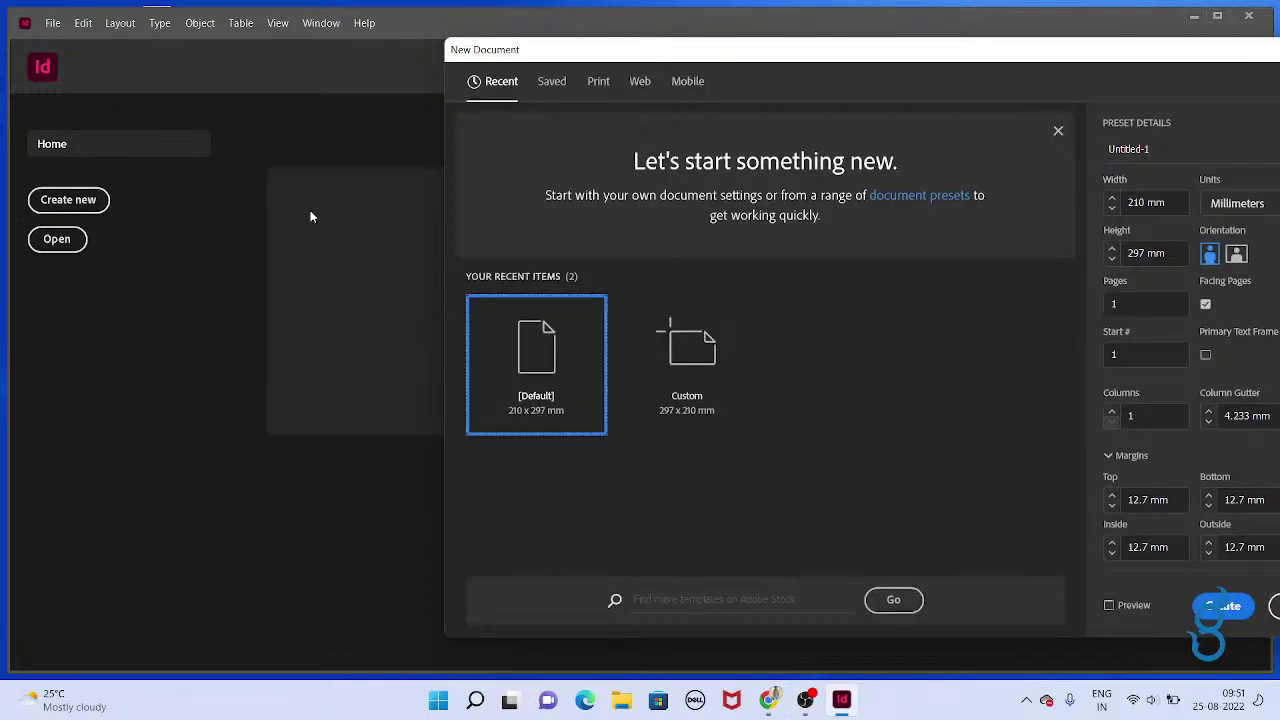
left_click_drag(700, 55, 528, 47)
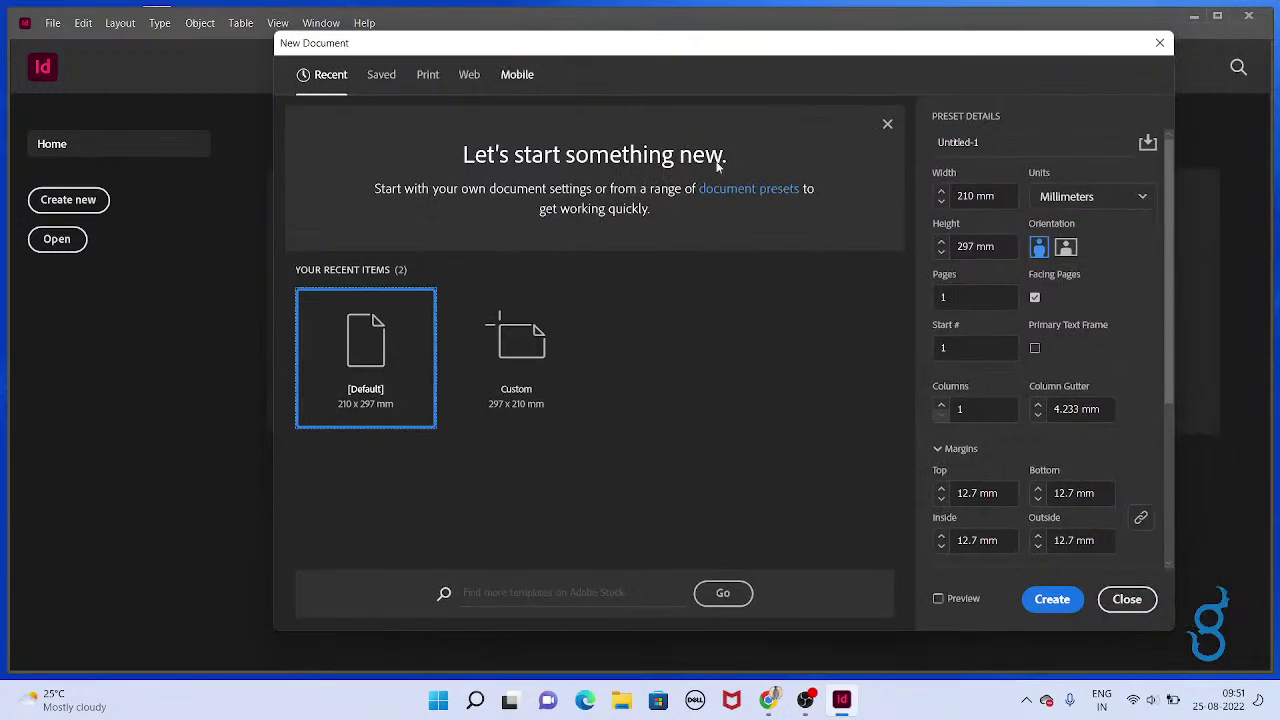
left_click(1090, 196)
key("Escape")
key("Up")
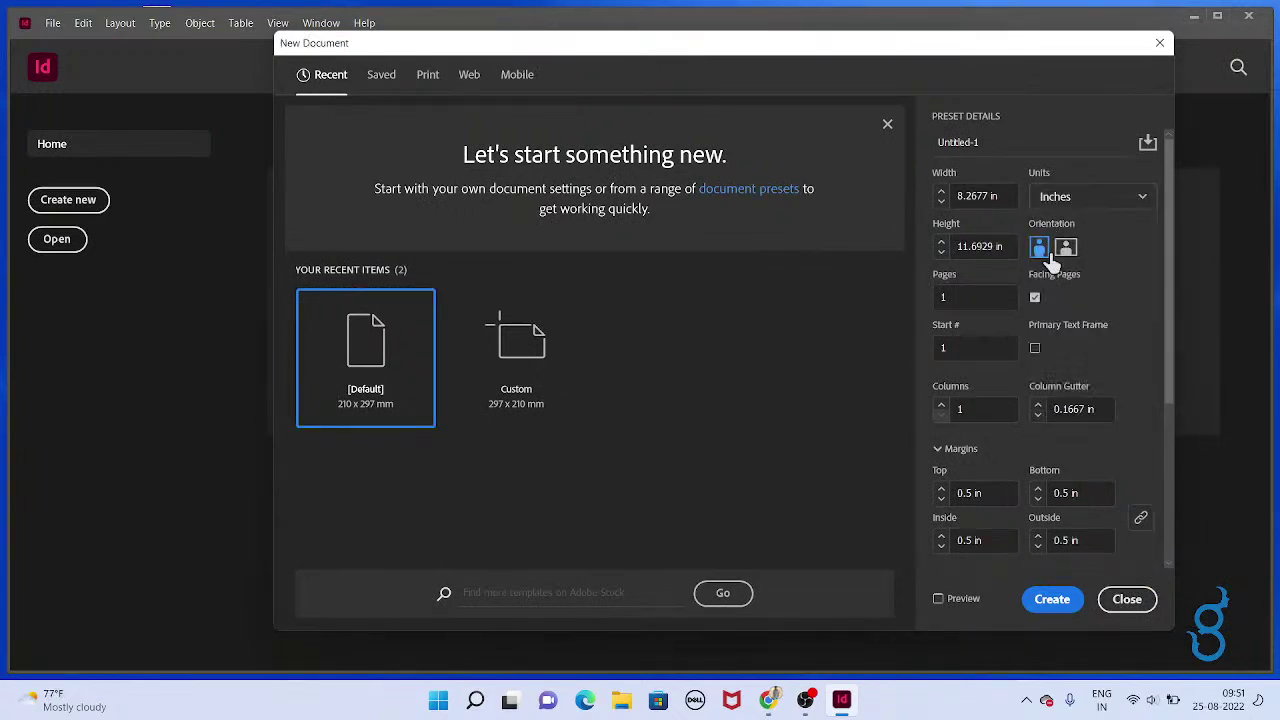
Turn on the preview for the new document and move the setup dialog aside to uncover the page
left_click(951, 346)
key("shift+Tab")
left_click_drag(976, 492, 932, 498)
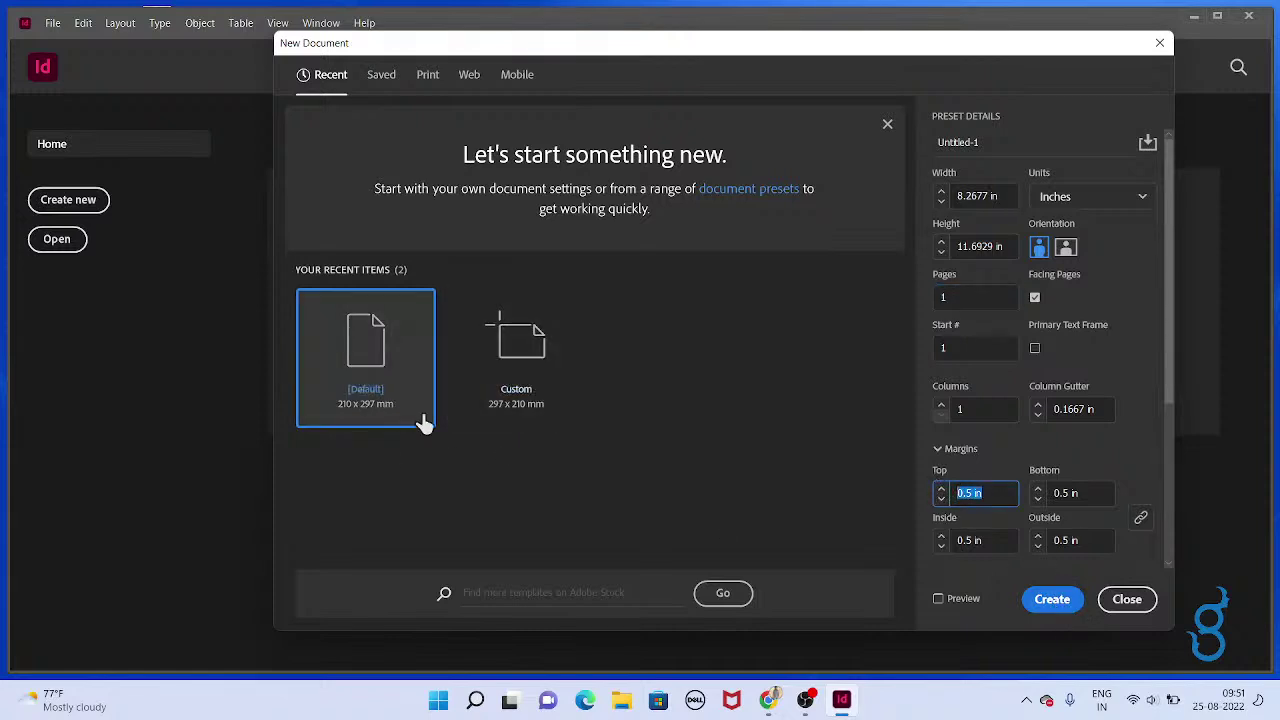
left_click(937, 598)
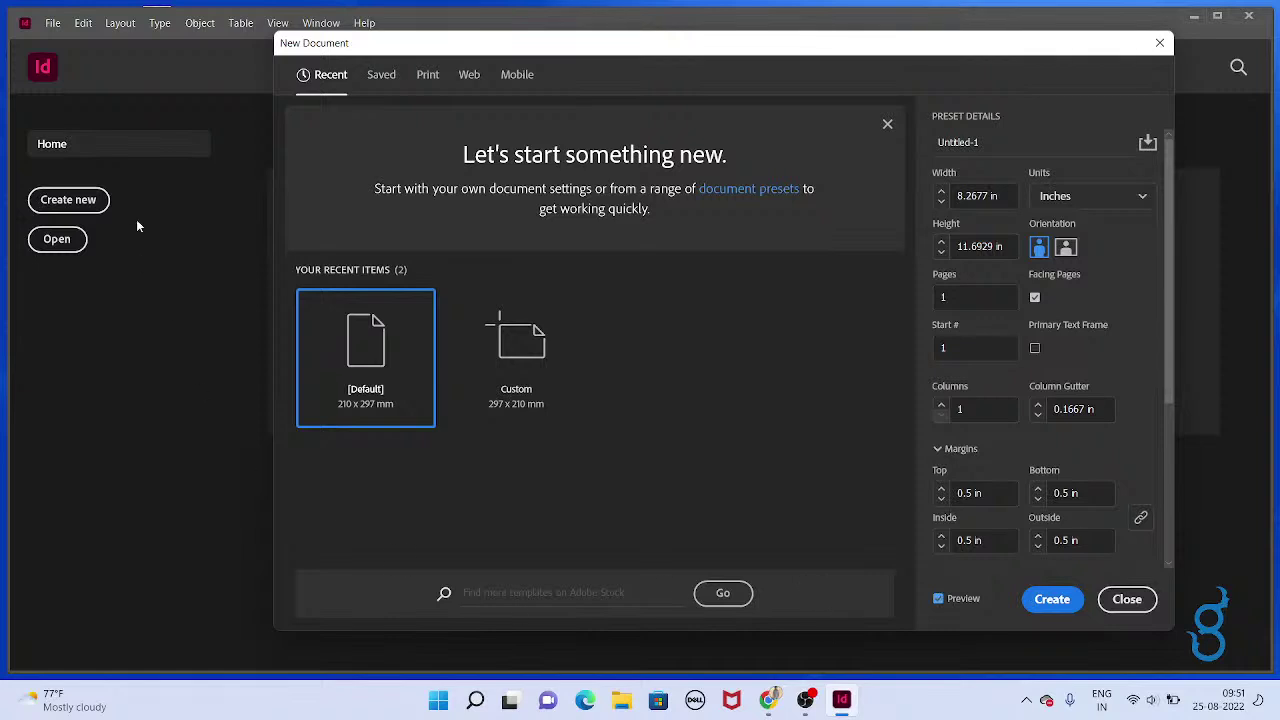
left_click_drag(508, 50, 675, 52)
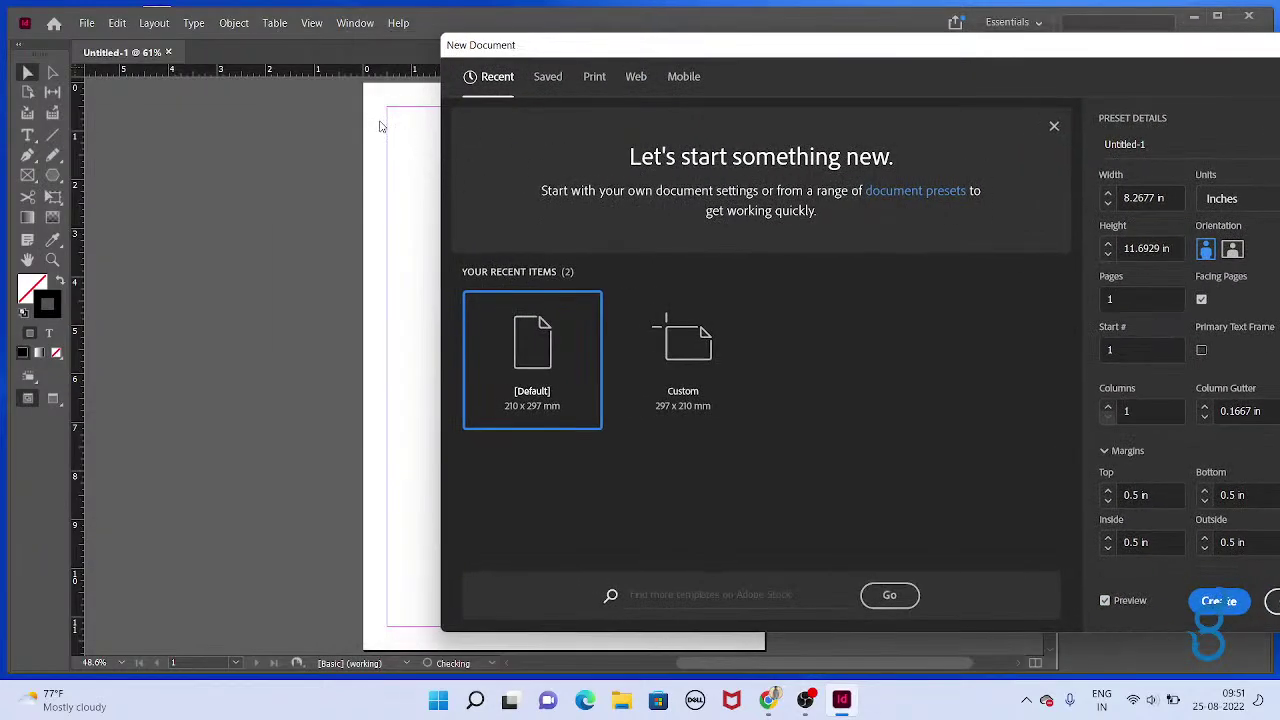
Try margins of 0.2 in on all four sides of the new document
key("Tab")
type("0.2")
key("Tab")
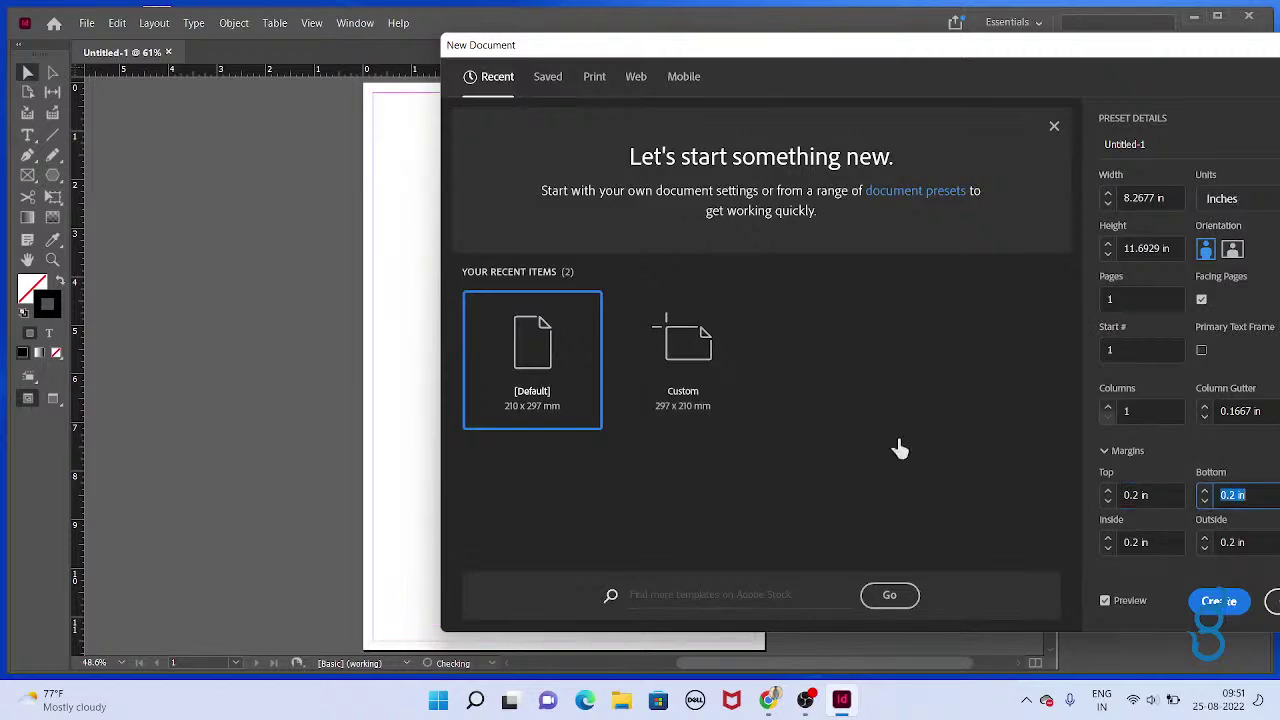
left_click_drag(1099, 48, 876, 70)
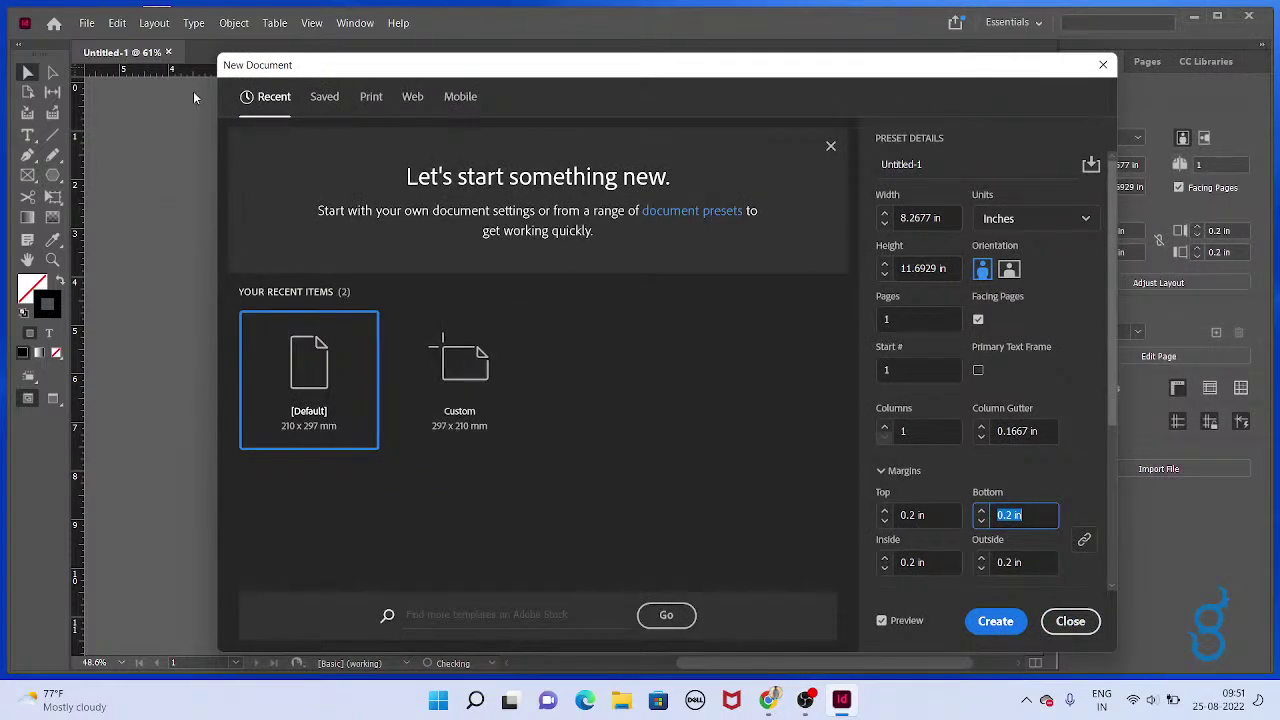
key("Tab")
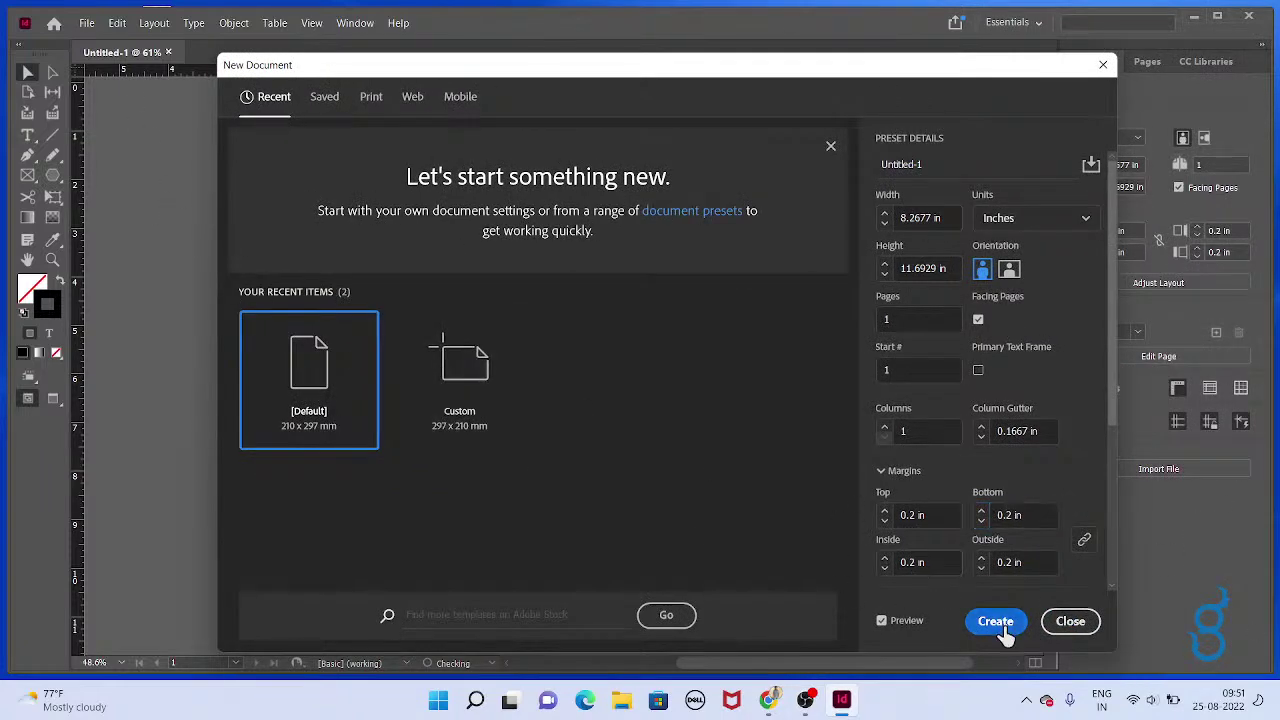
Set all four margins to 0.5 in and create the document, keeping the Swatches panel clear of the page
left_click(918, 515)
double_click(918, 515)
type("0.5")
key("Tab")
key("Return")
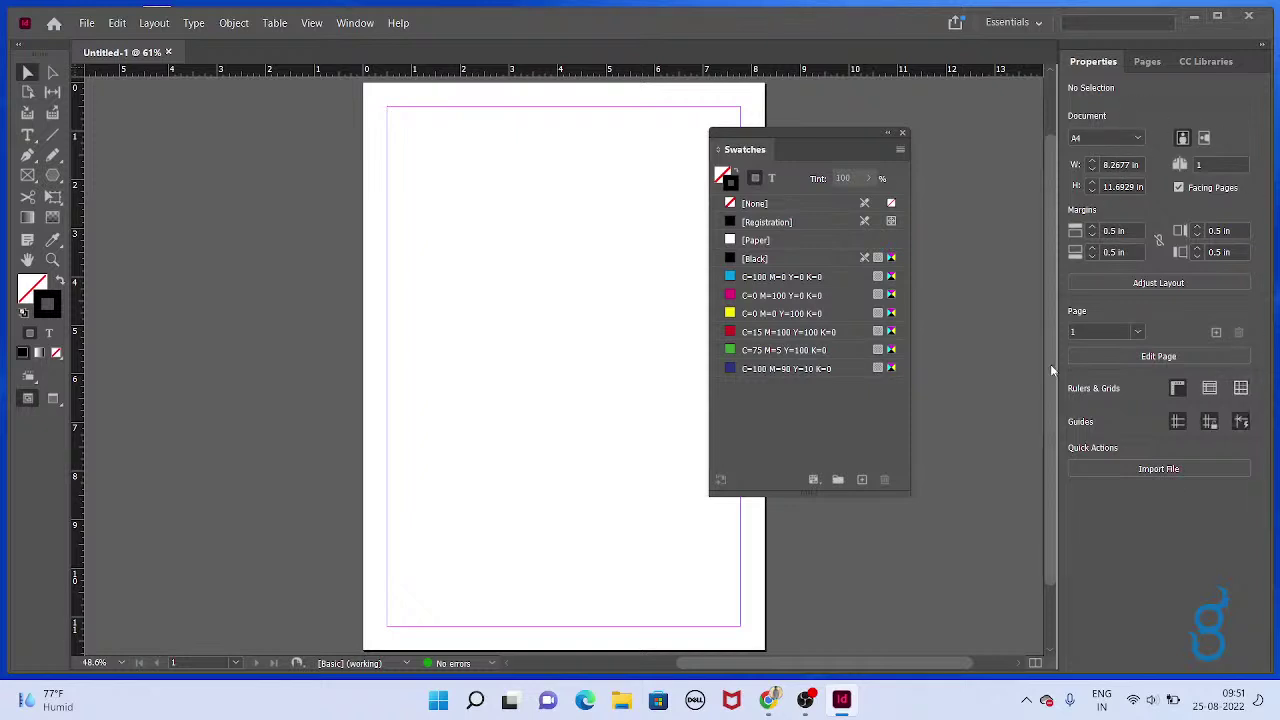
left_click_drag(792, 146, 911, 126)
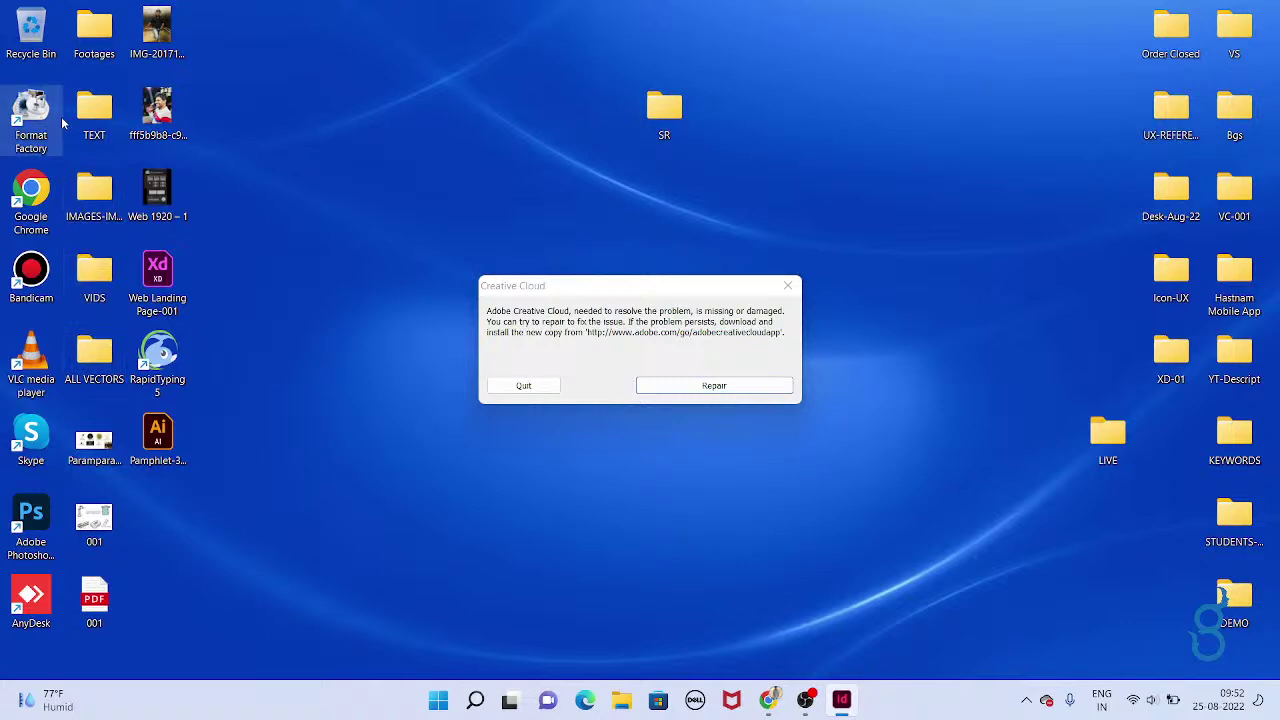
Open the inde-shot text file from the TEXT folder on the desktop
double_click(94, 108)
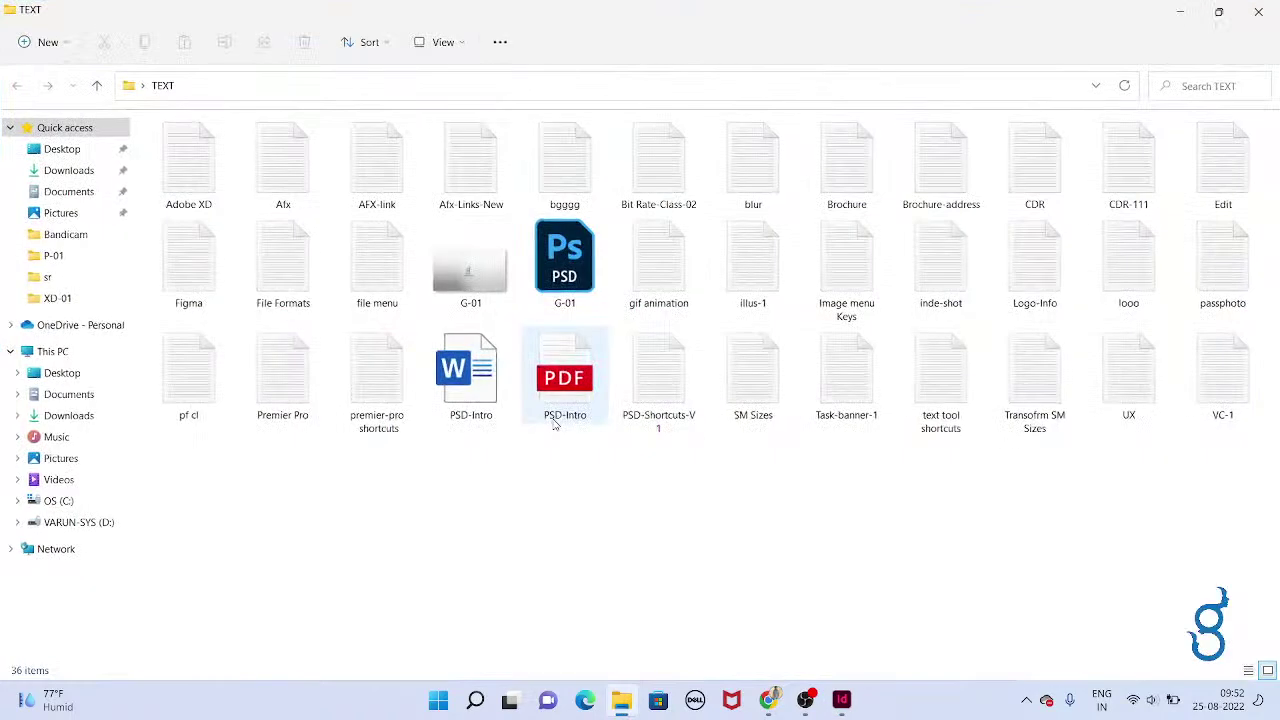
left_click(665, 400)
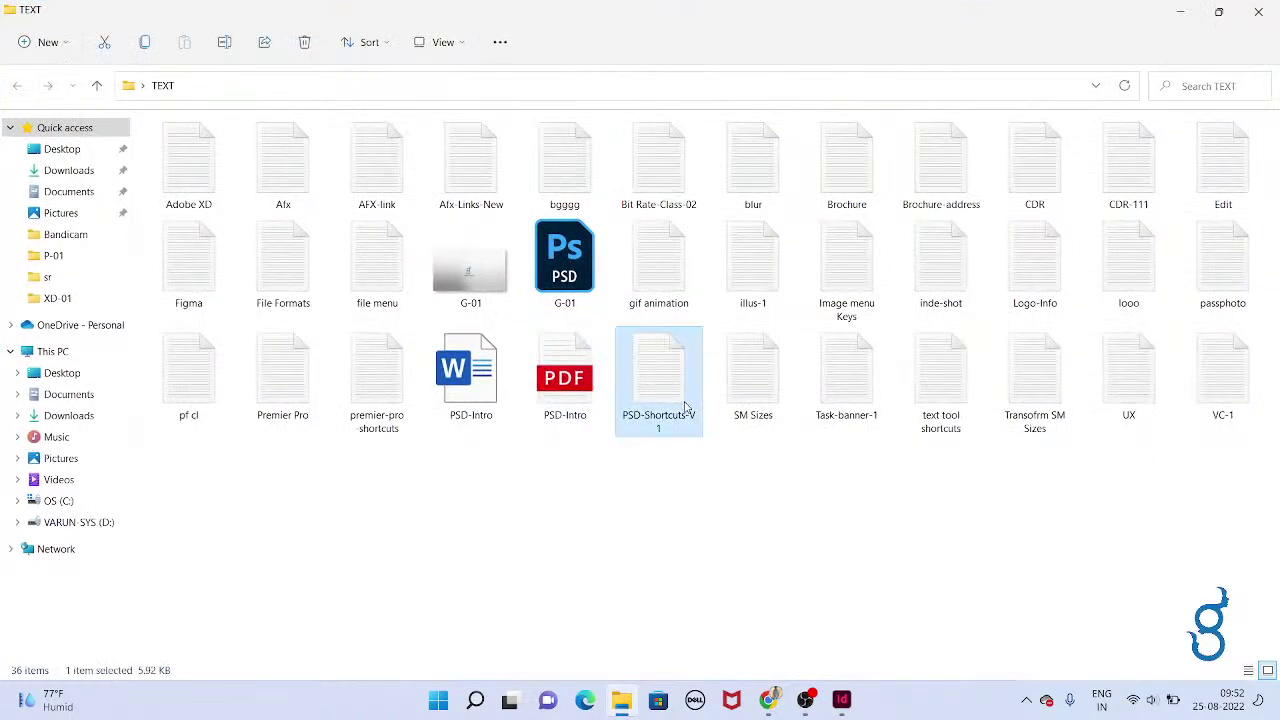
left_click(755, 392)
type("in")
key("Return")
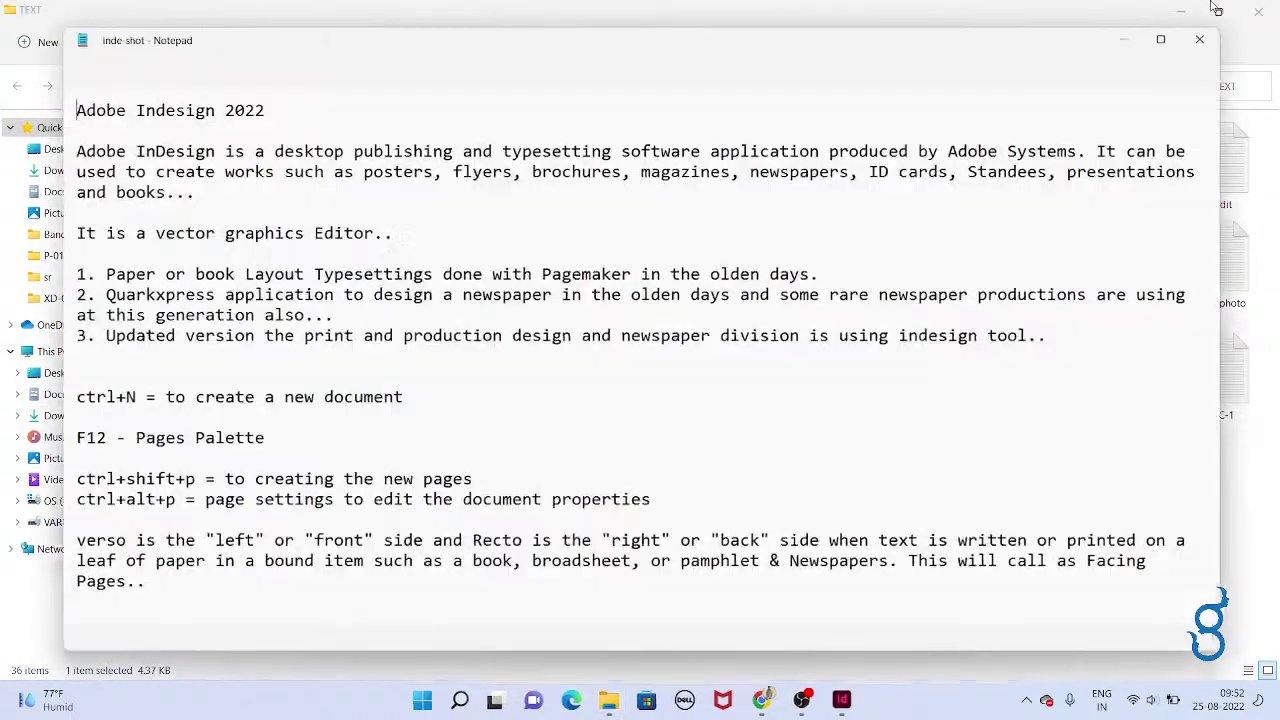
Check the new-document and Pages palette shortcuts in the notes, and show the Pages panel in InDesign
scroll(449, 377, "down", 1)
scroll(449, 377, "down", 3)
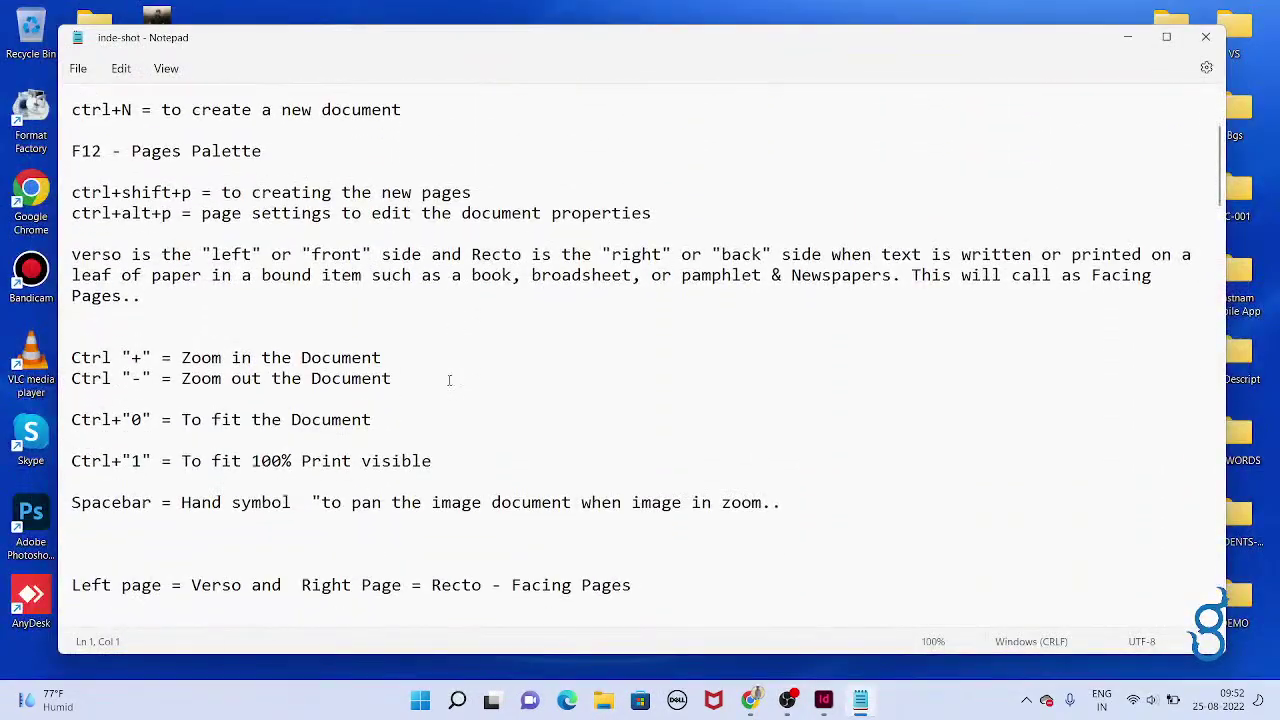
left_click_drag(72, 151, 217, 150)
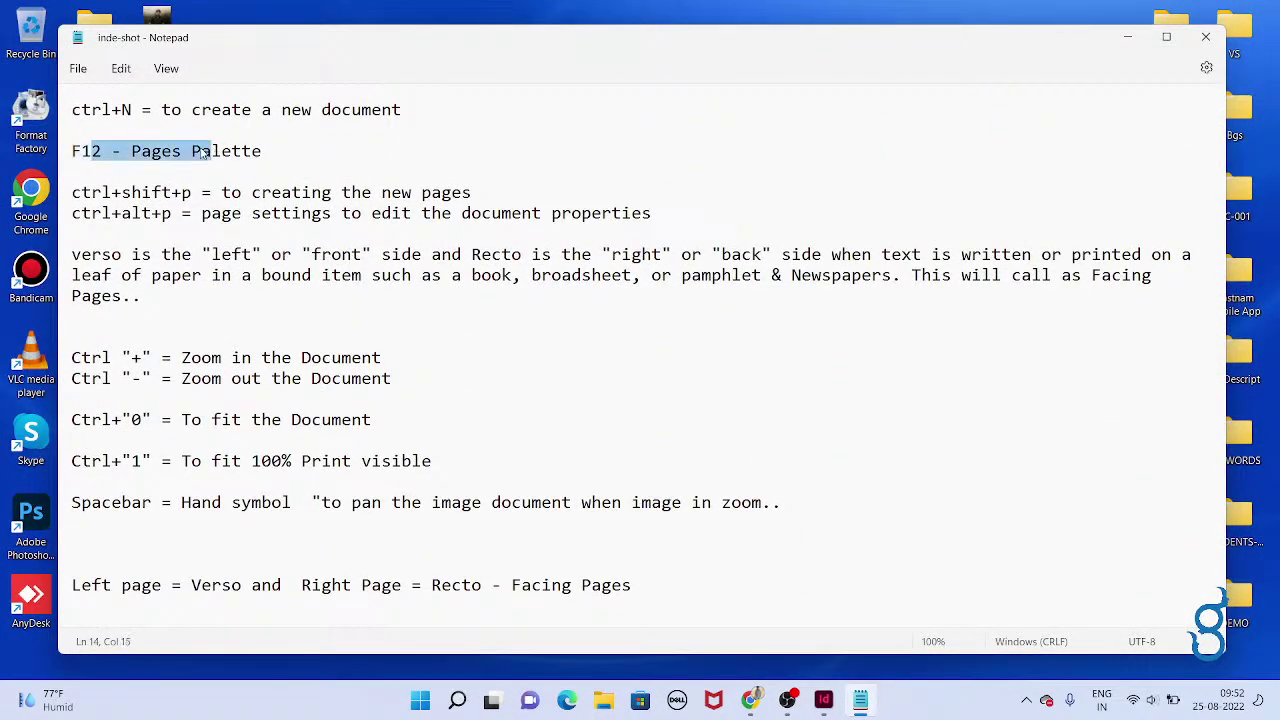
left_click_drag(121, 111, 300, 120)
left_click(300, 120)
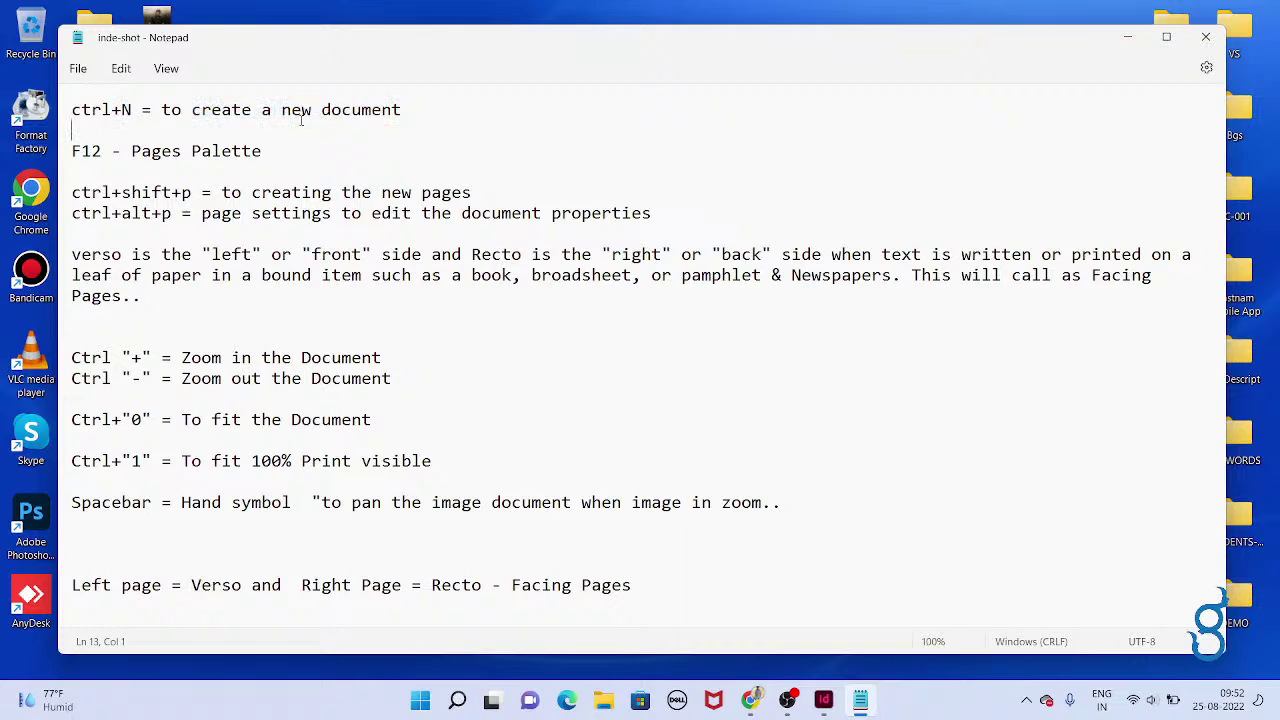
left_click(823, 700)
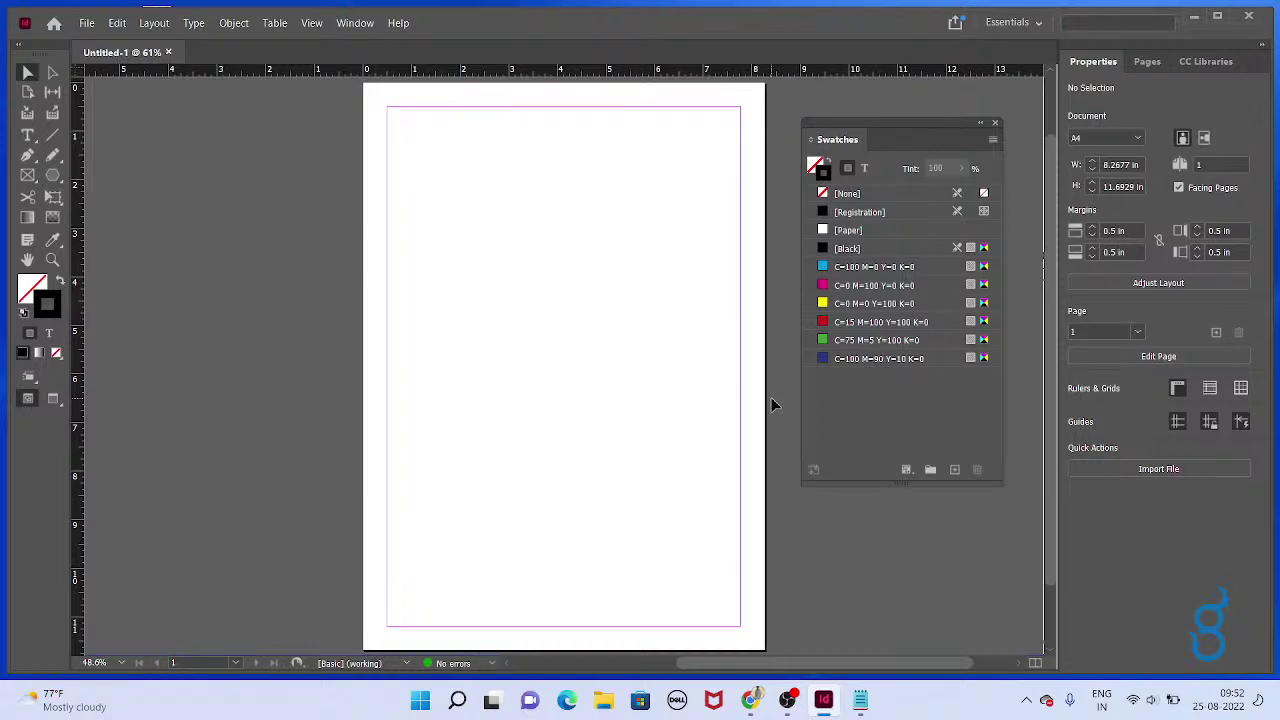
key("F12")
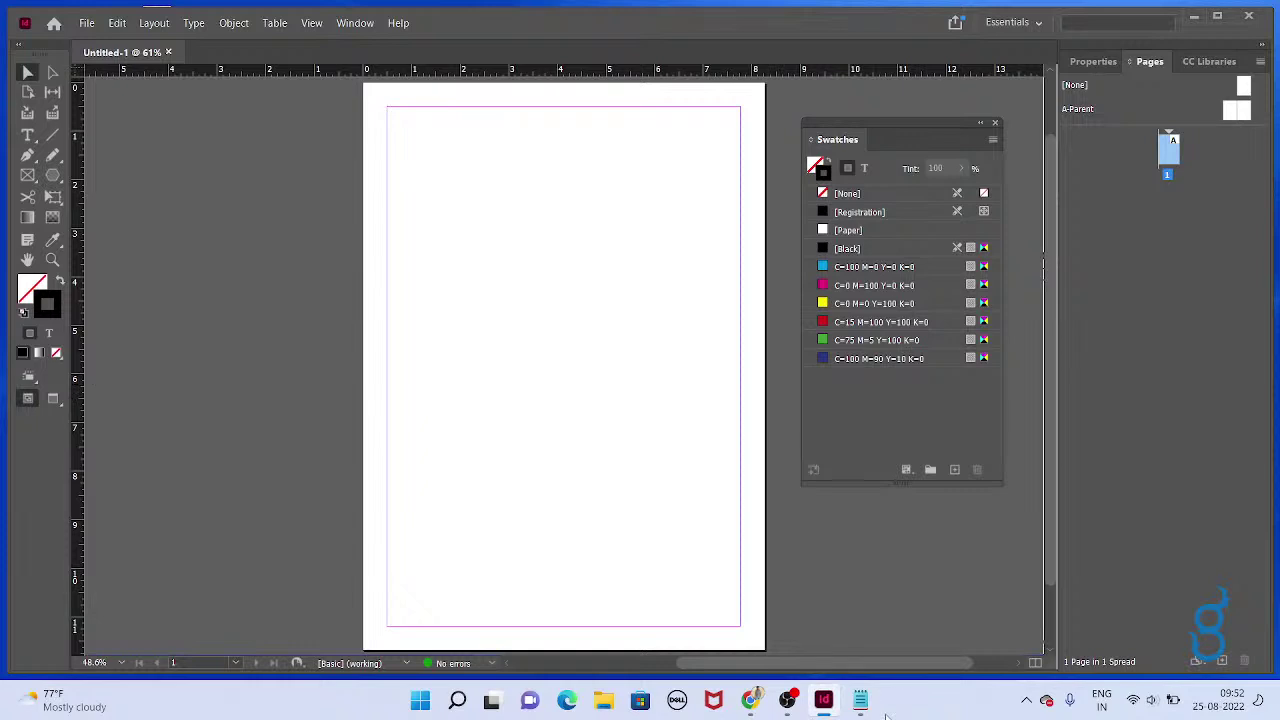
Highlight the Pages Palette line in the inde-shot notes, and return to the InDesign document
left_click(860, 700)
left_click_drag(81, 151, 303, 153)
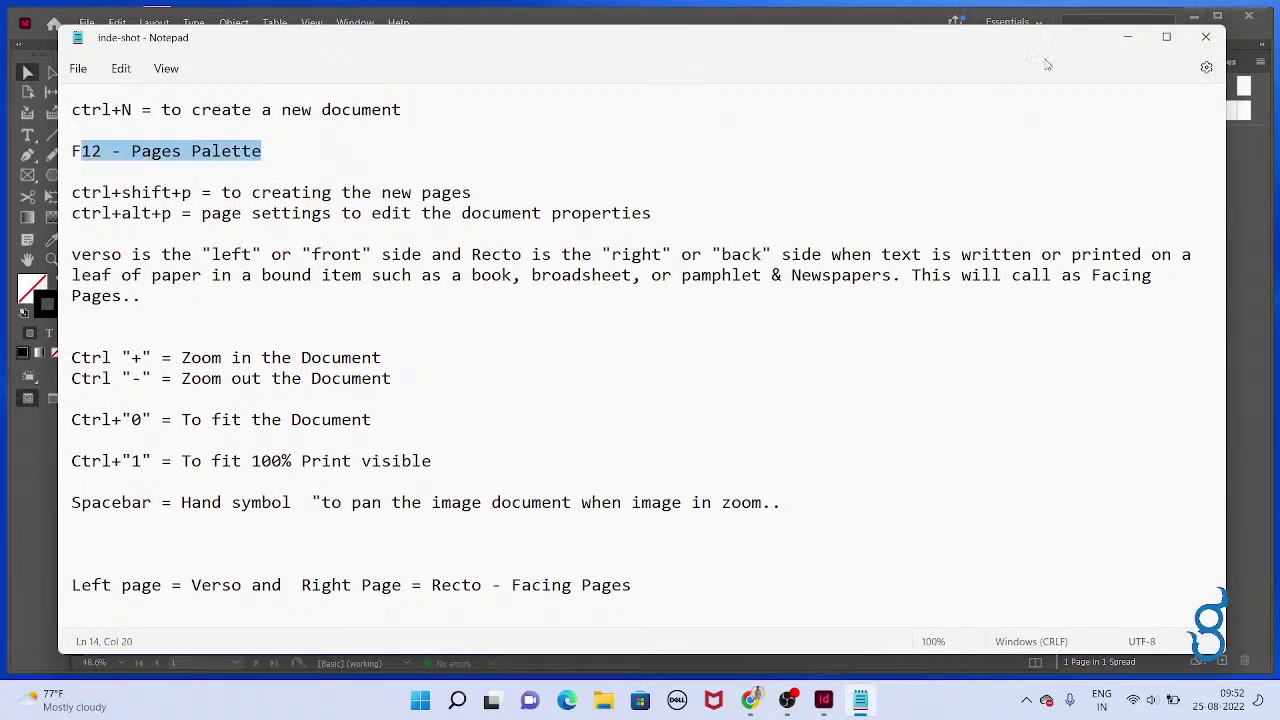
left_click_drag(264, 151, 66, 158)
left_click(263, 151)
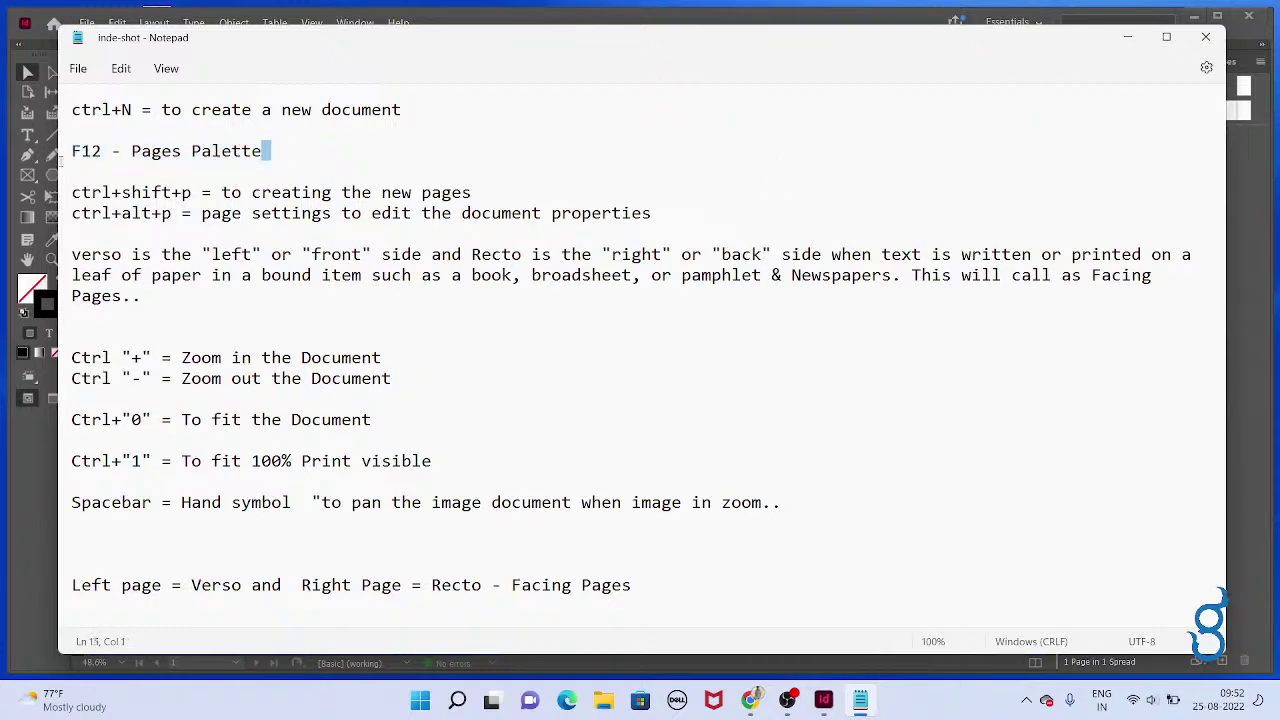
left_click(1127, 37)
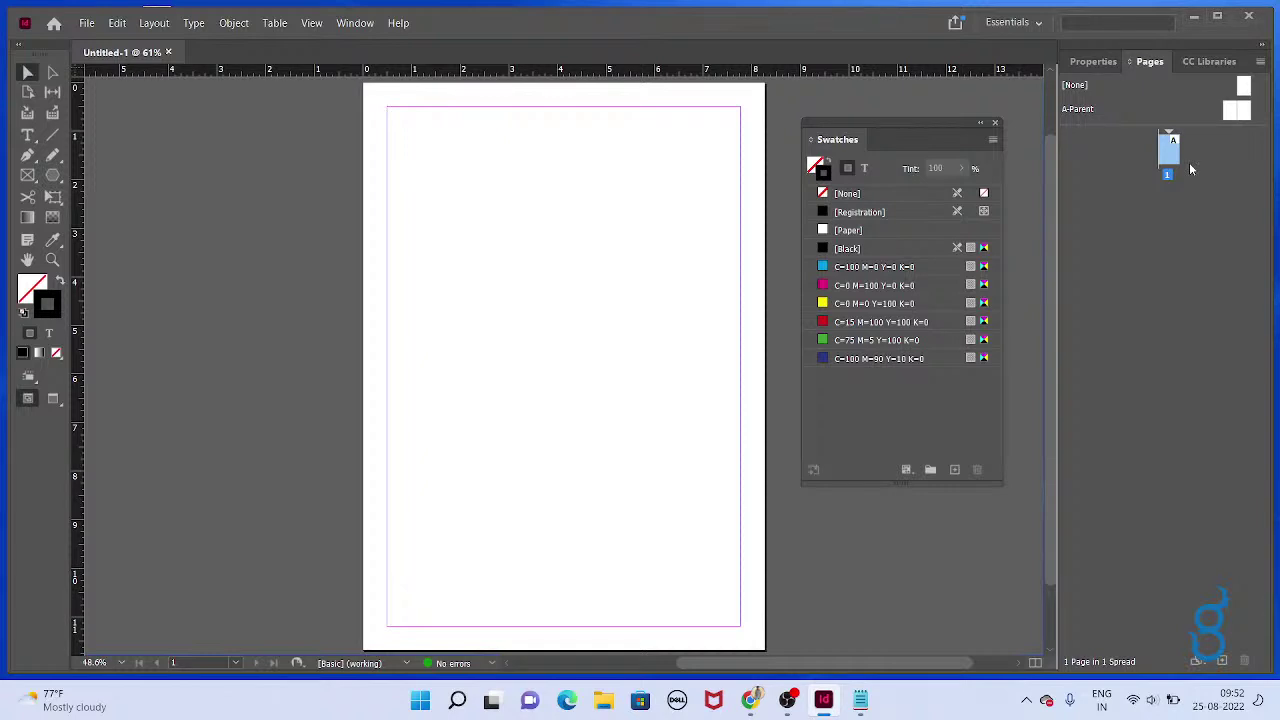
Add twelve pages to the document after page 1
key("ctrl+shift+p")
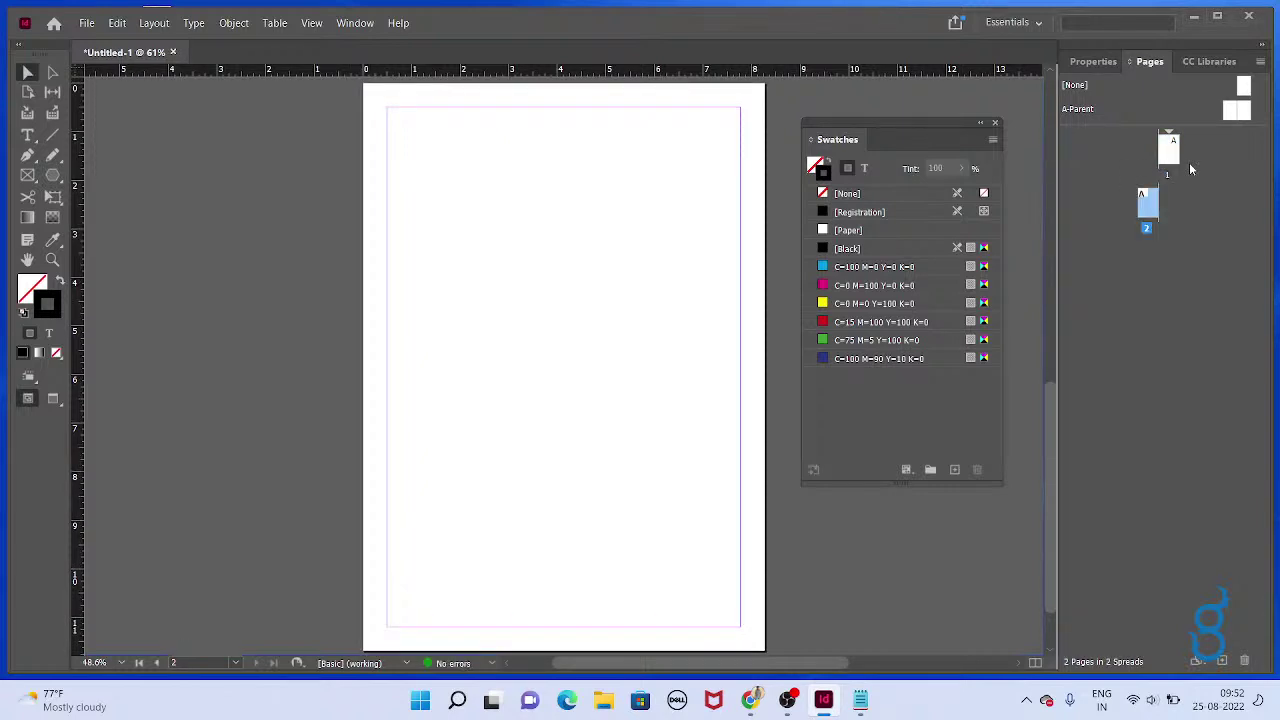
key("ctrl+shift+p")
key("ctrl+shift+p")
key("ctrl+shift+p")
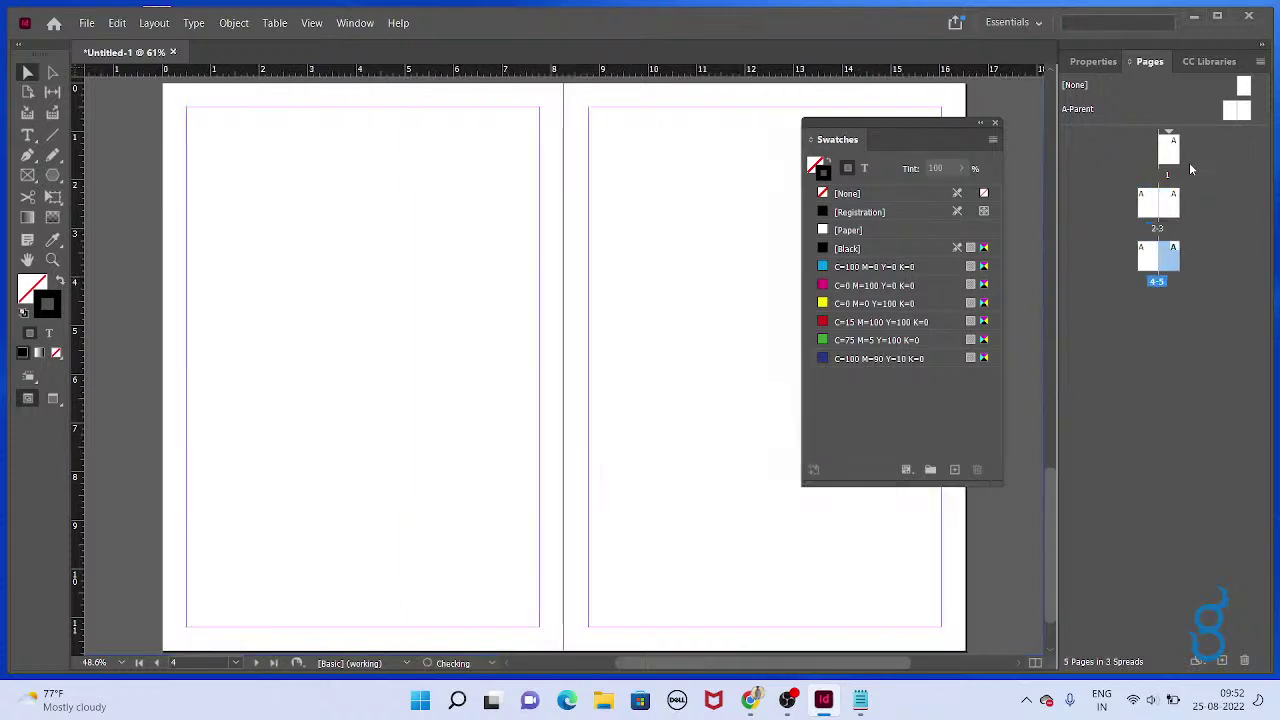
key("ctrl+shift+p")
key("ctrl+shift+p")
key("ctrl+shift+p")
key("ctrl+shift+p")
key("ctrl+shift+p")
key("ctrl+shift+p")
key("ctrl+shift+p")
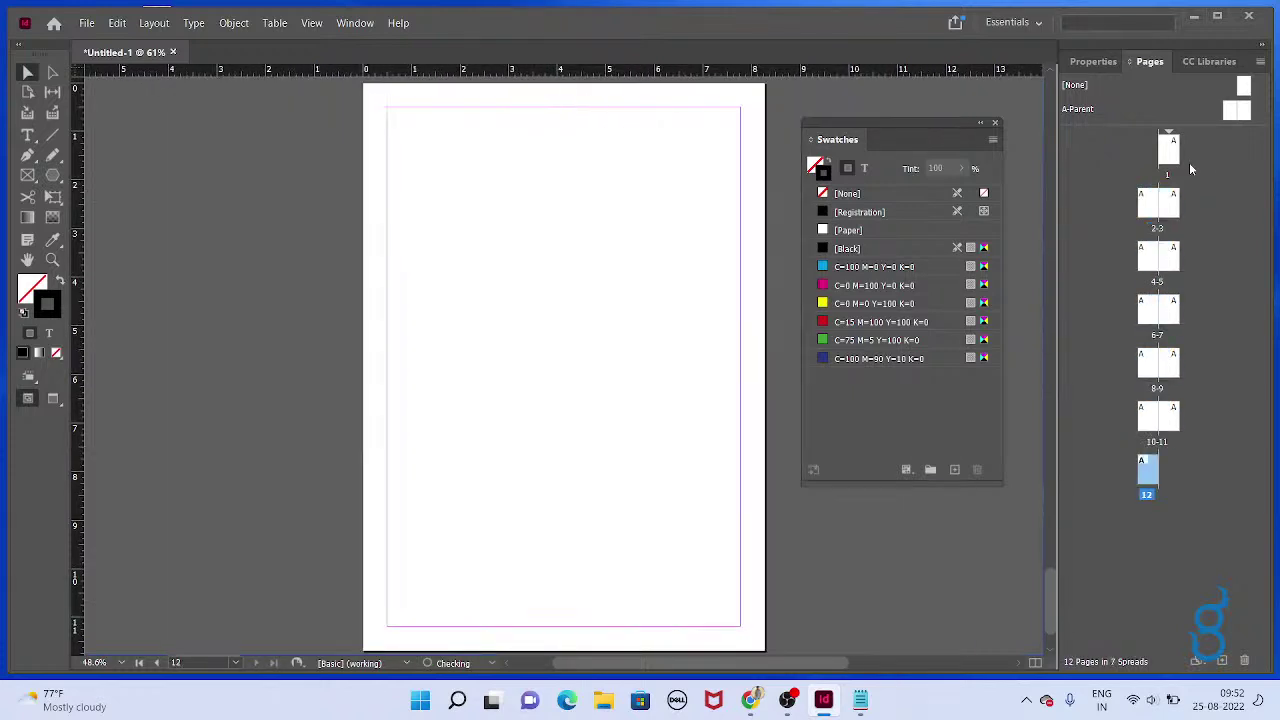
key("ctrl+shift+p")
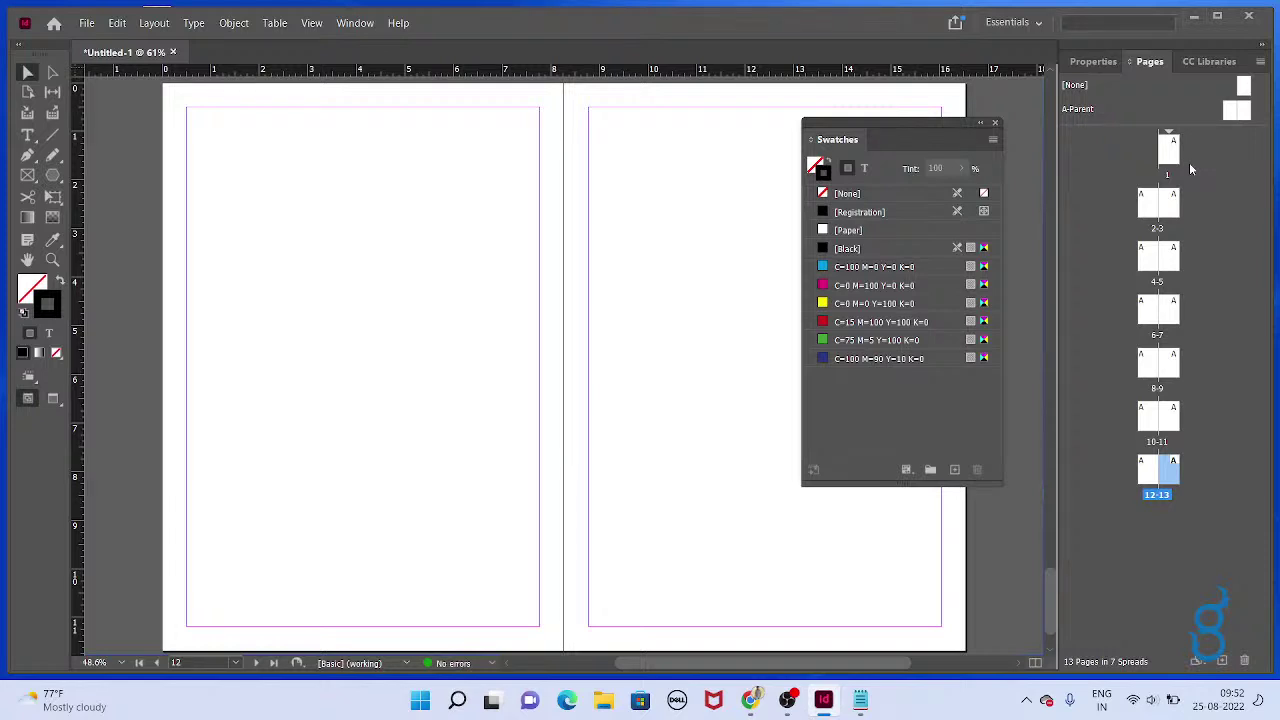
Highlight the lines on creating new pages and editing the page settings in the inde-shot notes
key("alt+Tab")
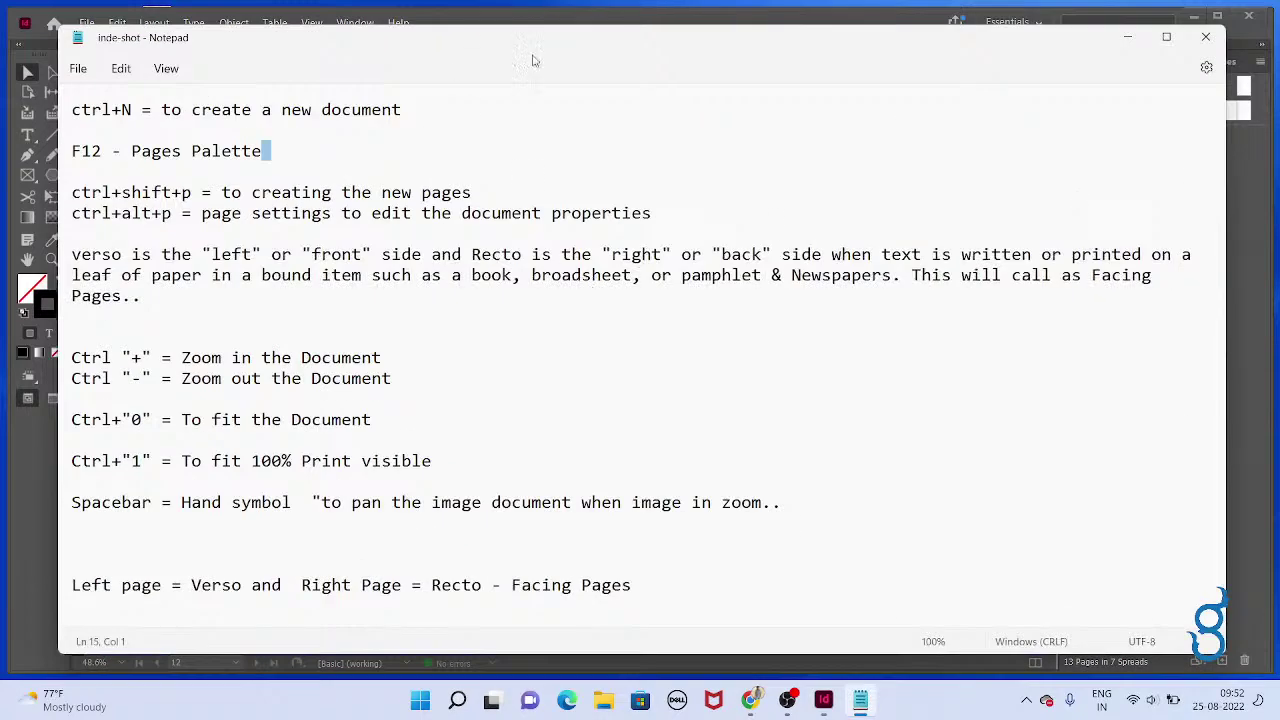
left_click(663, 226)
left_click_drag(472, 192, 70, 193)
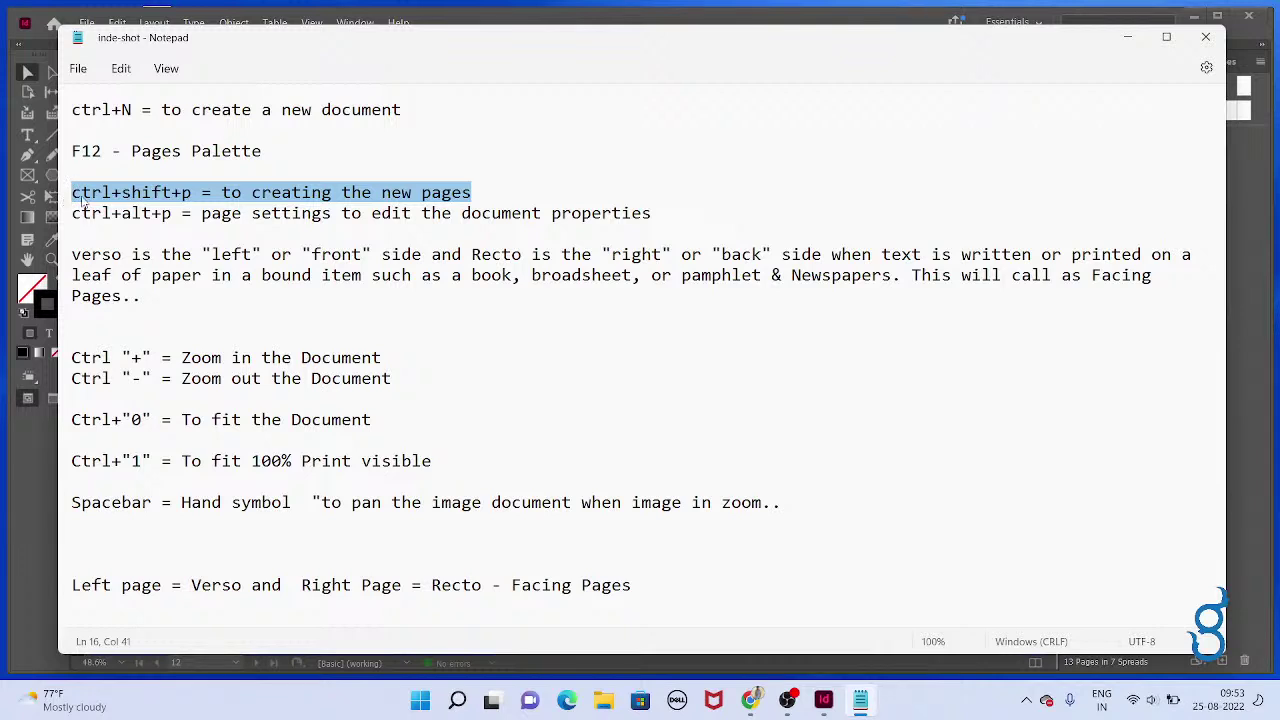
left_click_drag(72, 213, 659, 213)
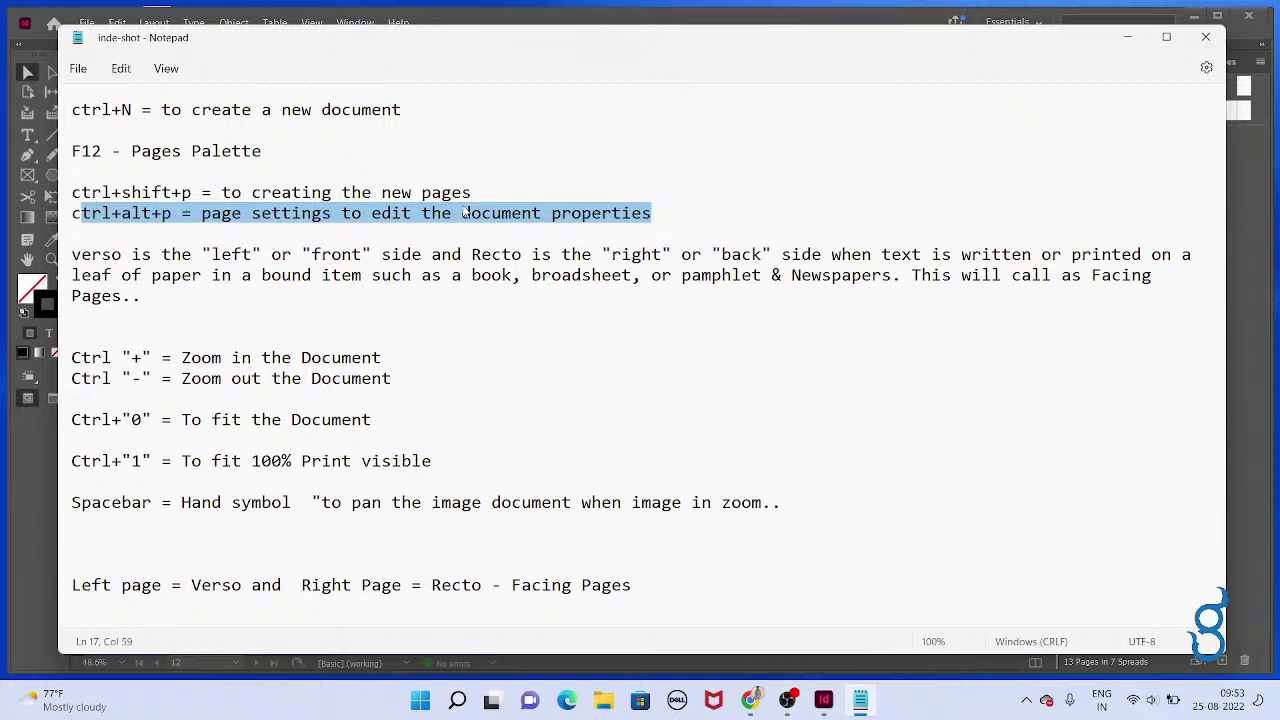
Switch back to InDesign and examine the facing-page spreads at different zoom levels
key("alt+Tab")
key("ctrl+equal")
key("ctrl+minus")
key("ctrl+minus")
key("ctrl+minus")
key("ctrl+minus")
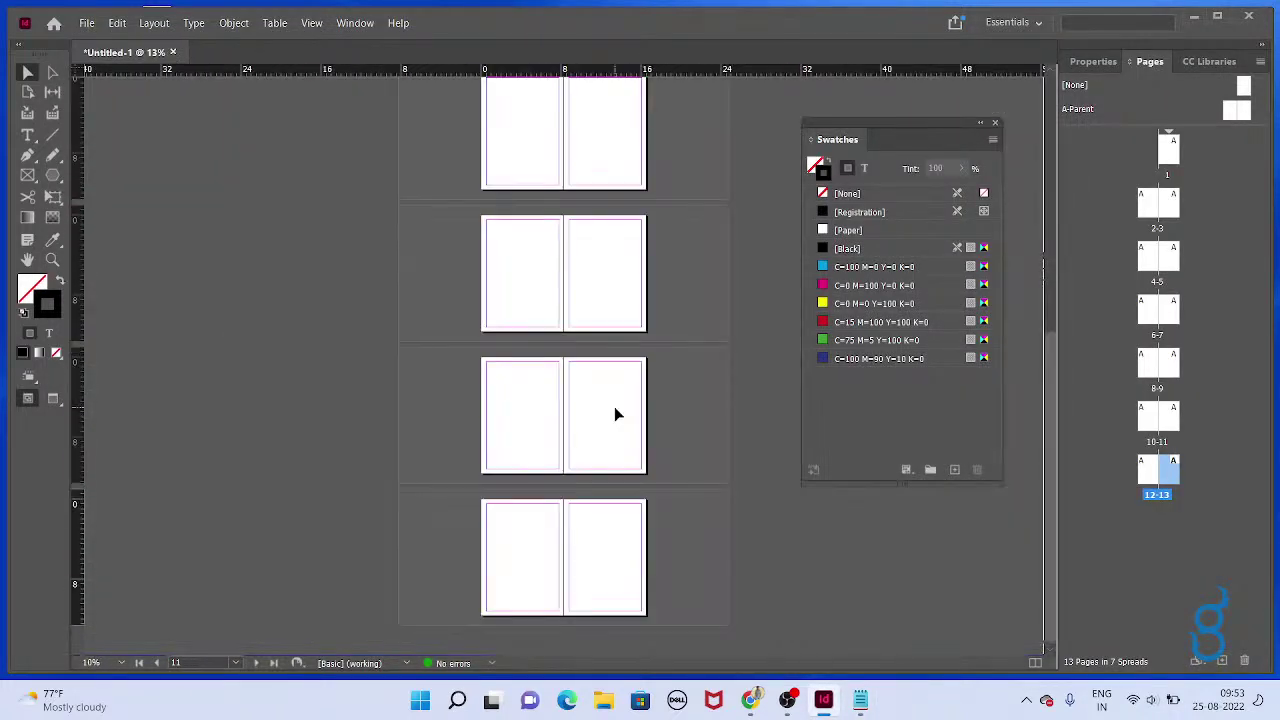
key("ctrl+equal")
key("ctrl+equal")
key("ctrl+equal")
key("ctrl+minus")
key("ctrl+minus")
key("ctrl+minus")
key("ctrl+minus")
key("ctrl+equal")
key("ctrl+equal")
key("ctrl+equal")
key("ctrl+equal")
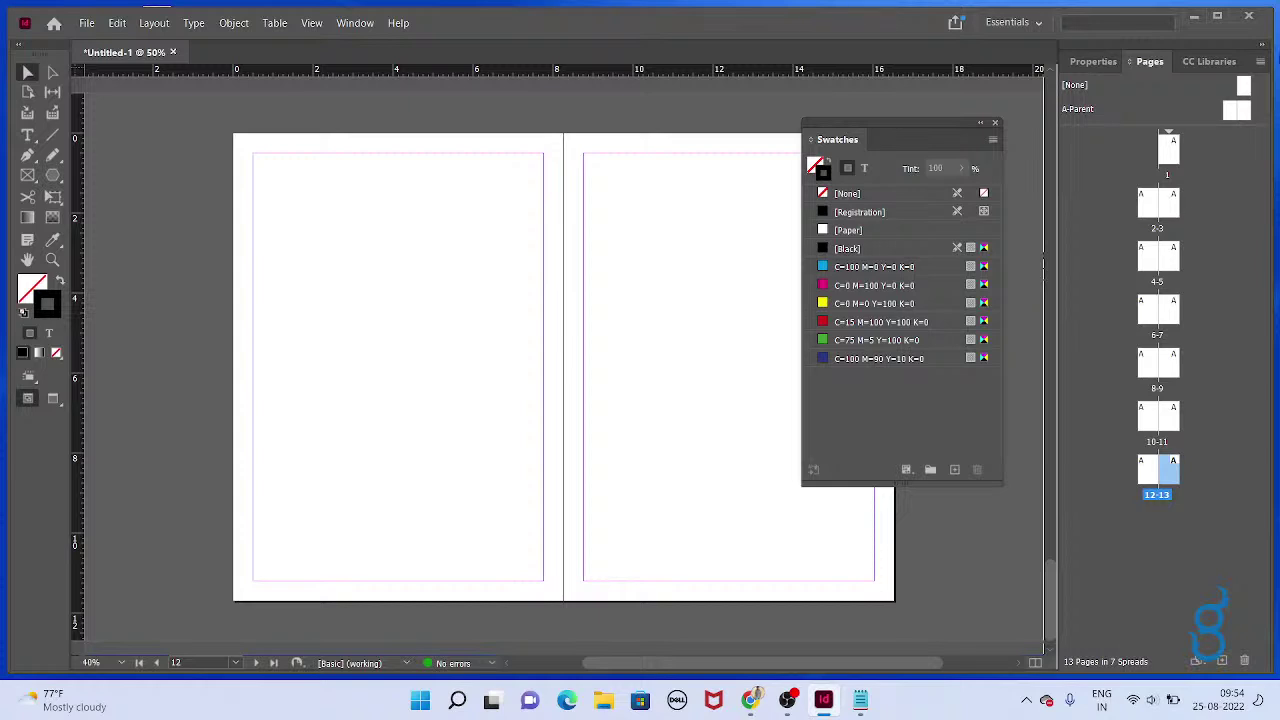
Go to page 1, and add one more page after the 12-13 spread
left_click(1171, 152)
double_click(1171, 152)
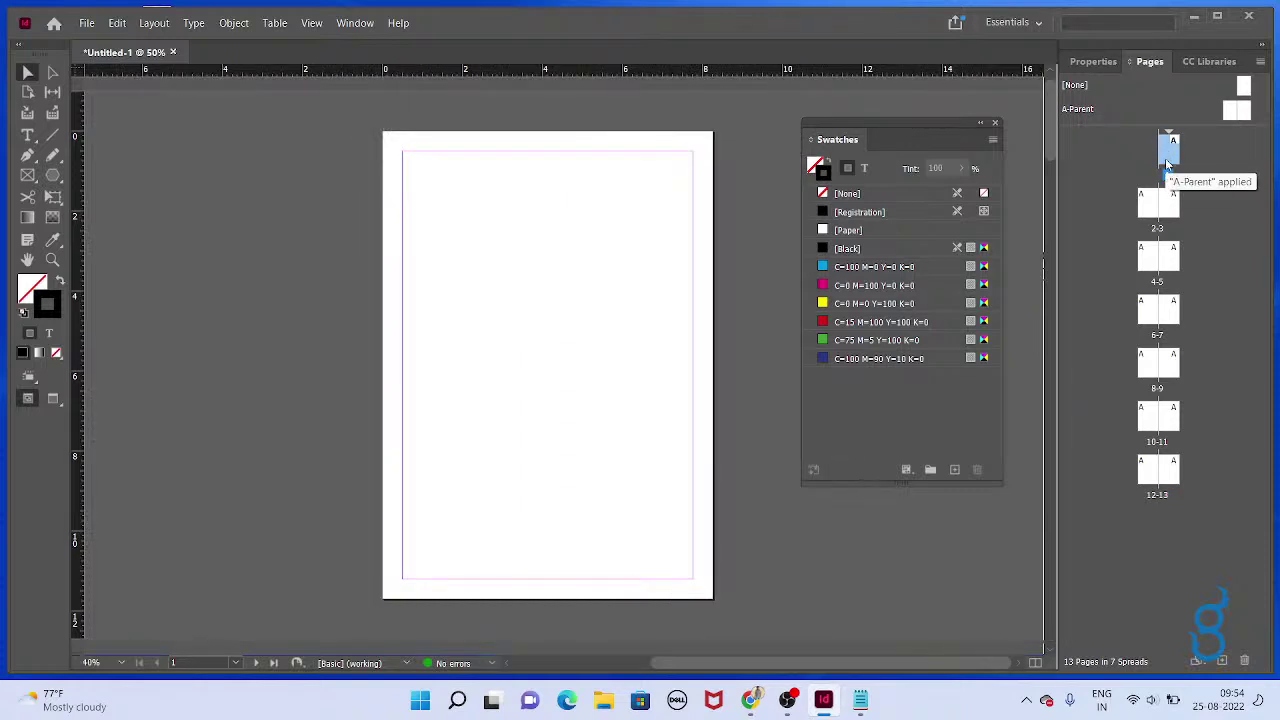
left_click_drag(1199, 480, 1160, 505)
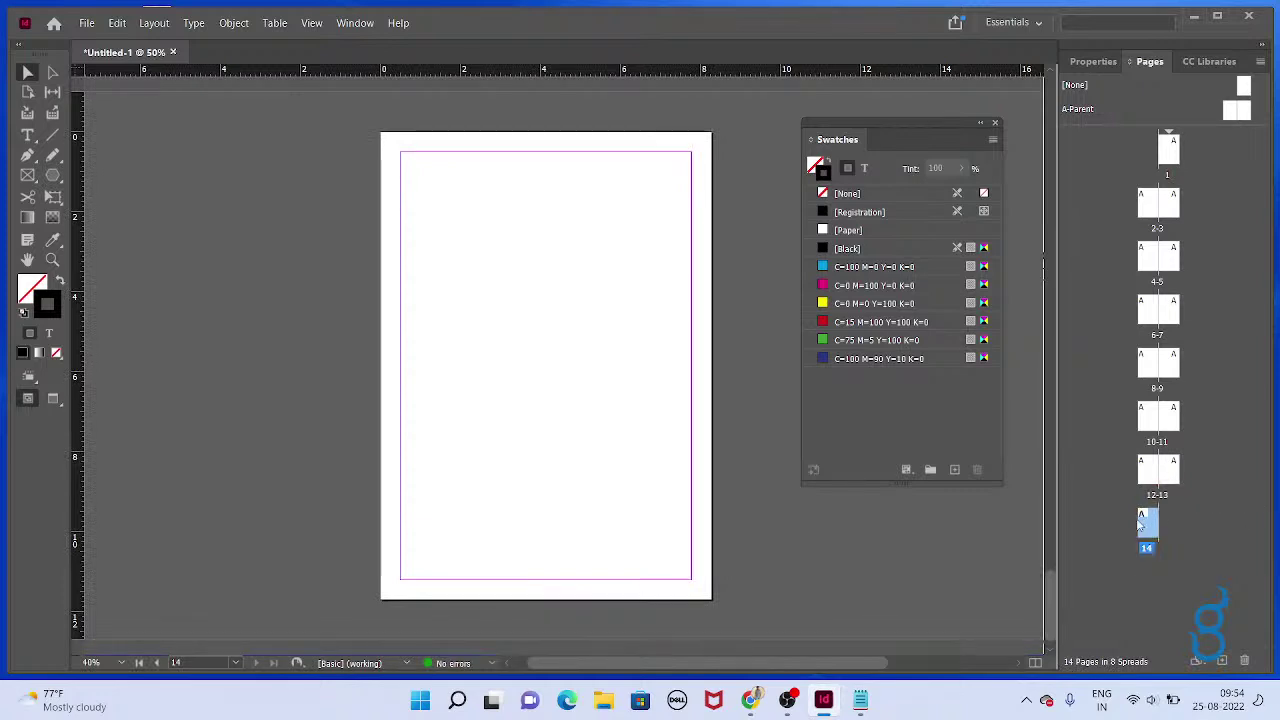
Examine how the first page, the facing spreads and page 14 are arranged, selecting the whole page range and the single end pages
left_click(1166, 142, "shift")
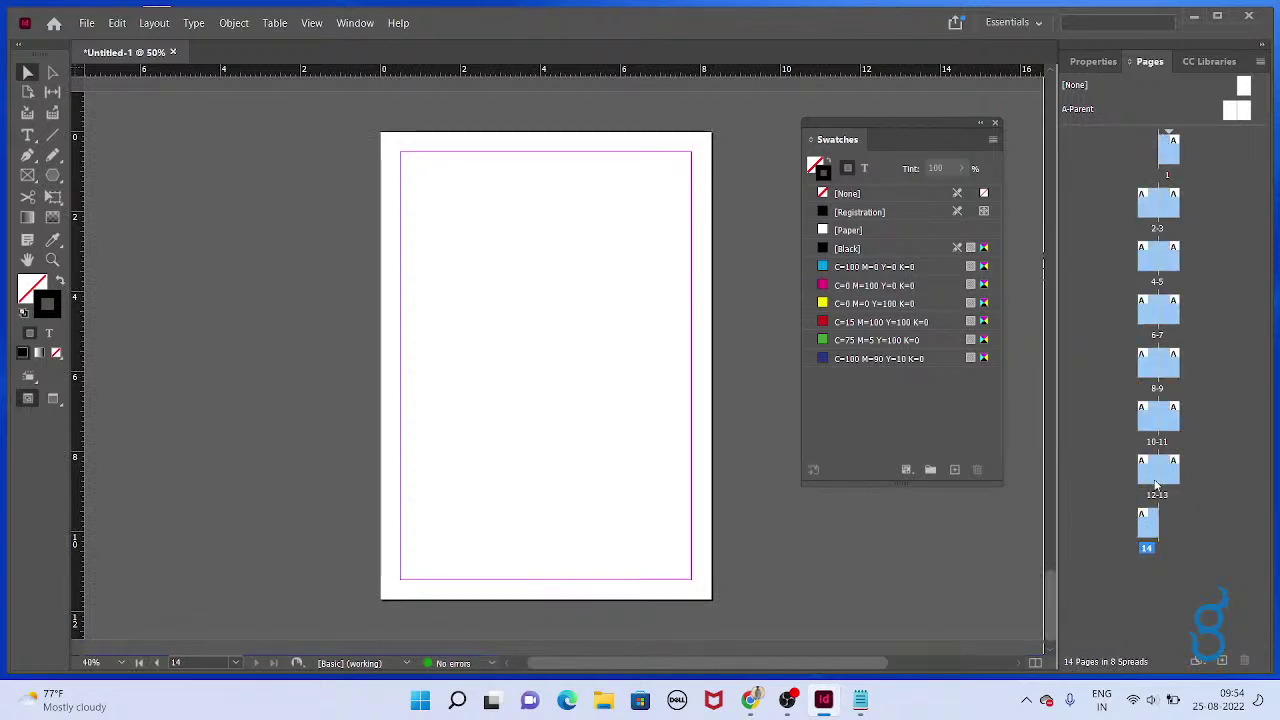
left_click(1168, 531)
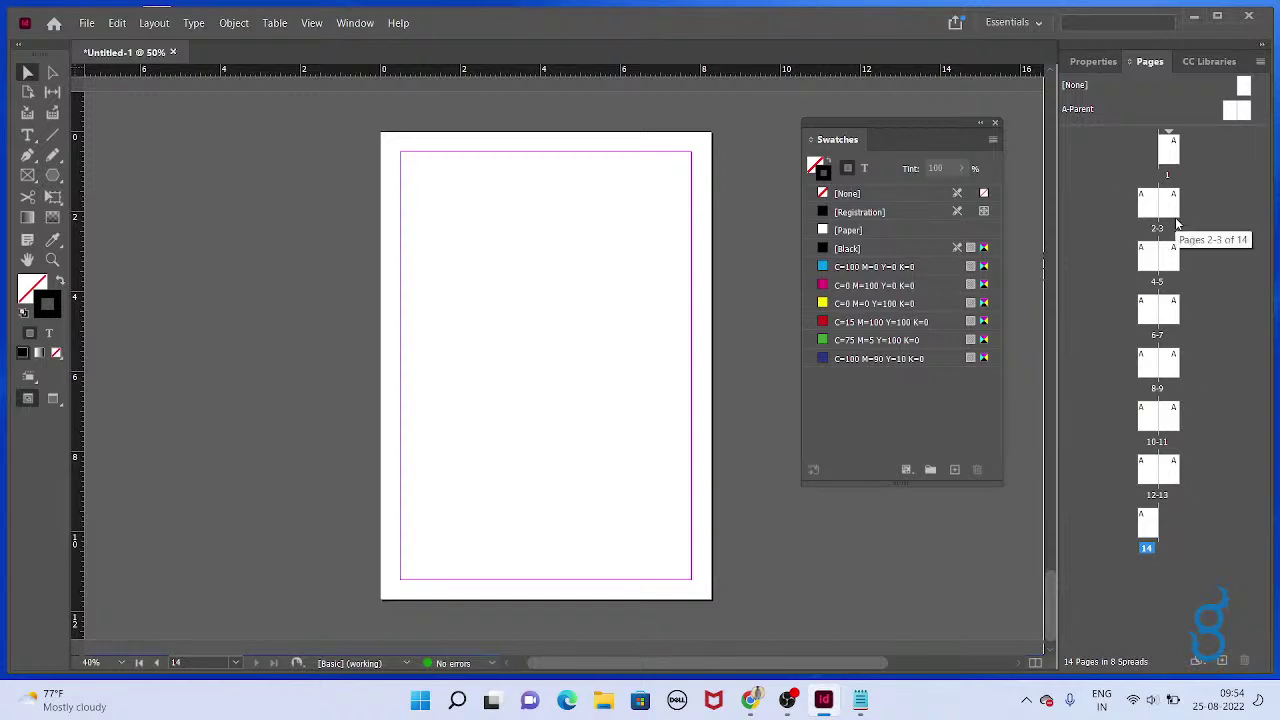
left_click(1168, 150)
left_click(1148, 522)
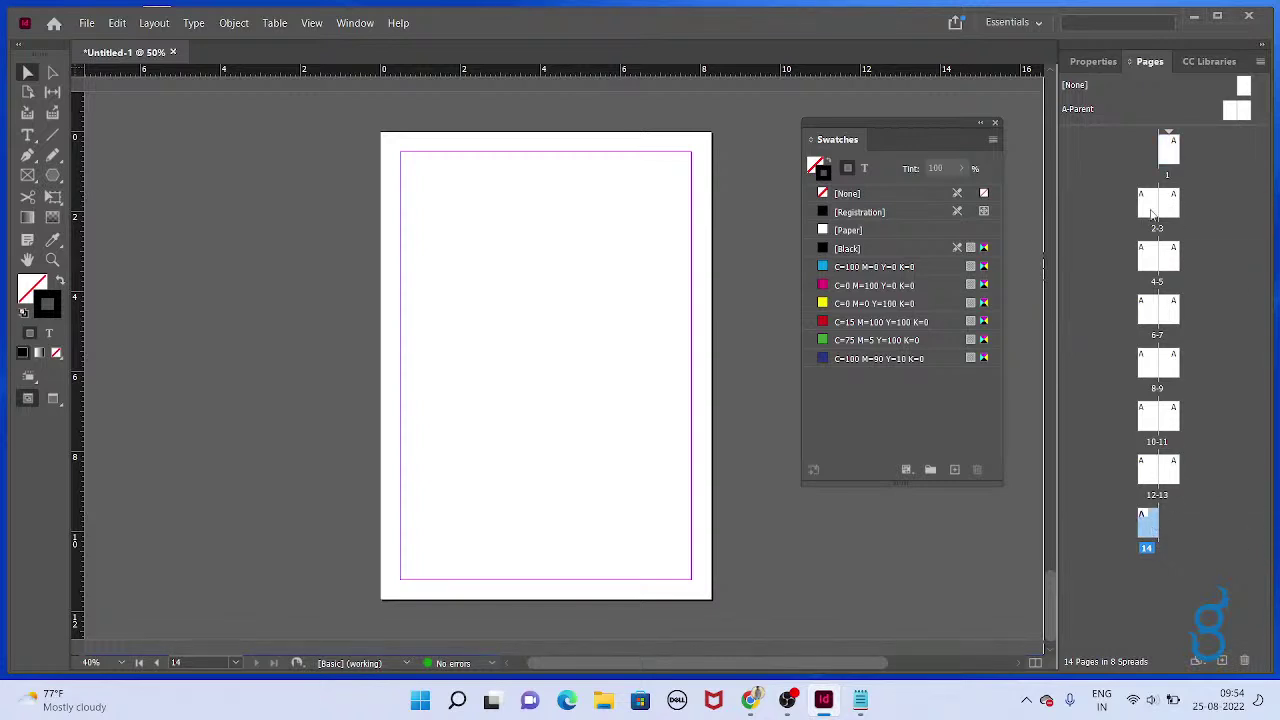
left_click(1168, 150)
left_click(1147, 530)
scroll(537, 431, "down", 3)
scroll(538, 289, "up", 1)
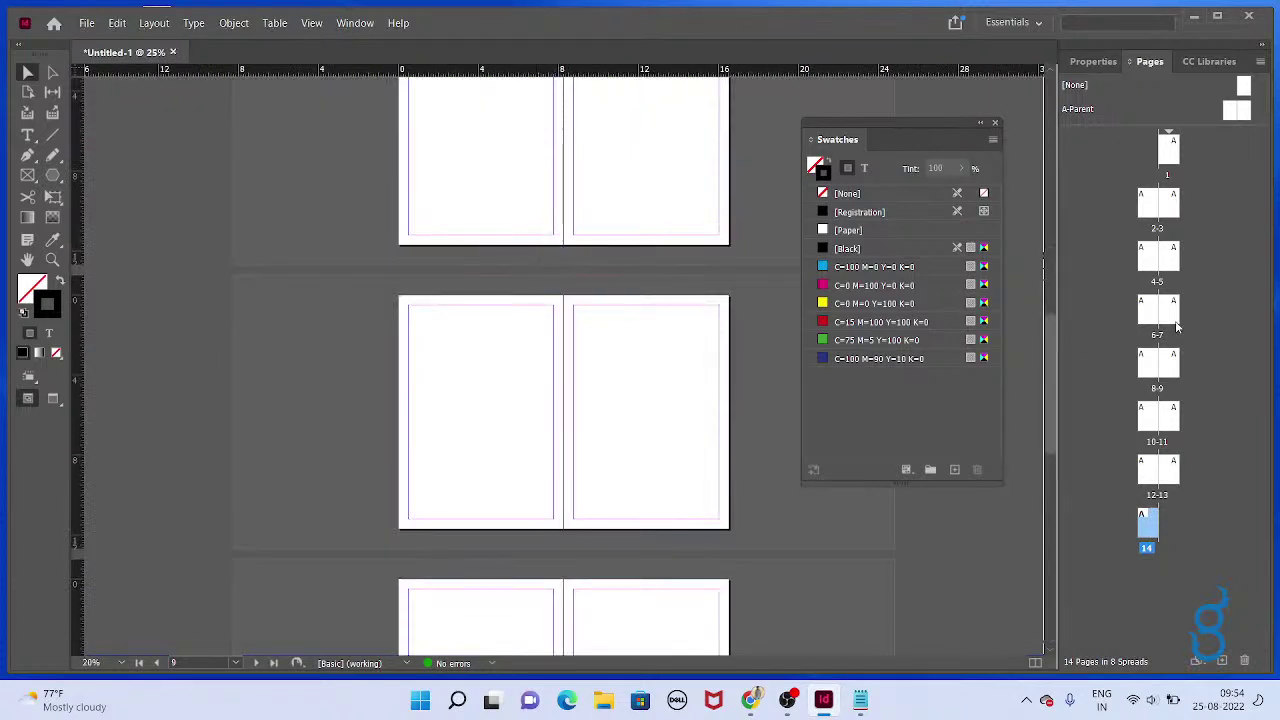
Delete the 12-13 spread and the 10-11 spread from the document
left_click(1157, 479)
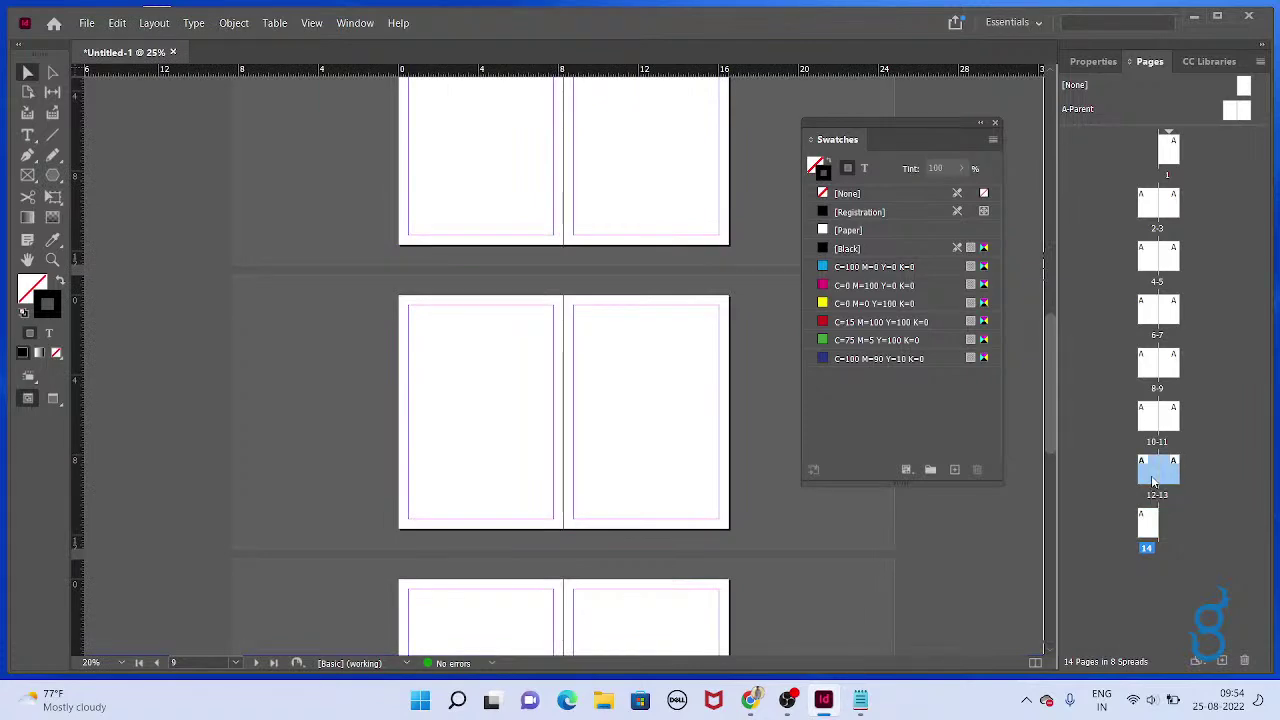
right_click(1150, 480)
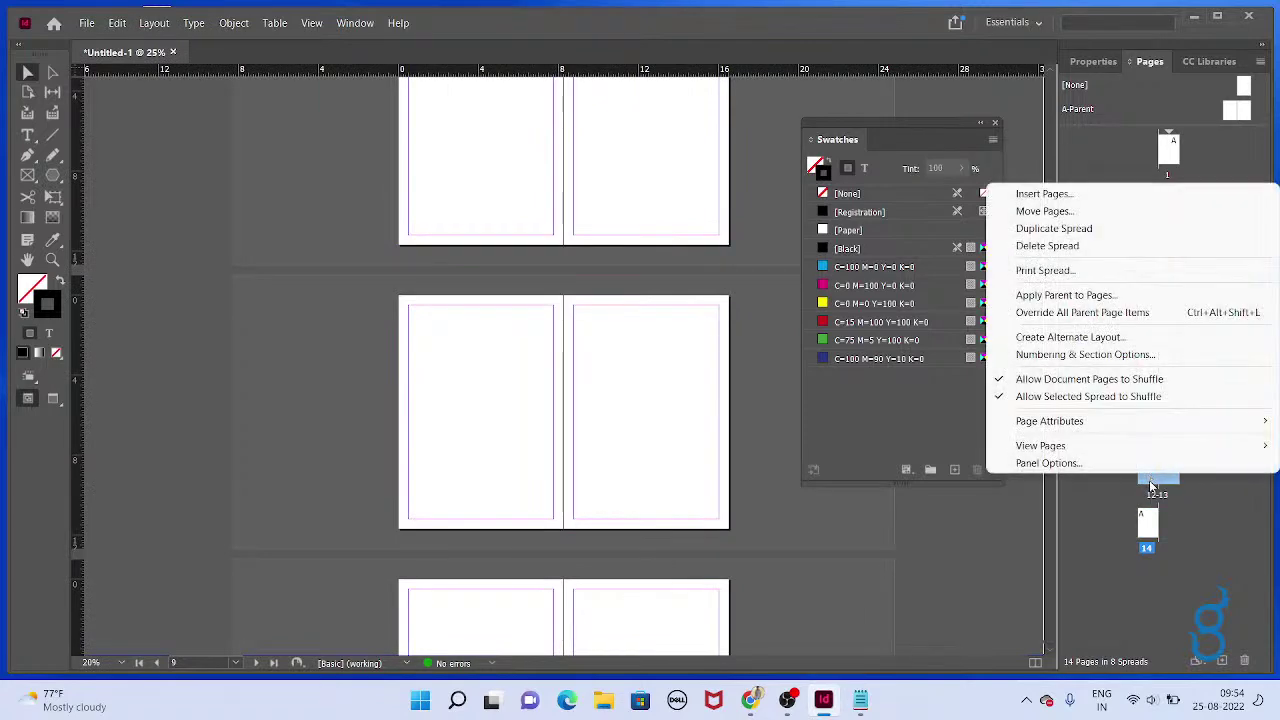
left_click(1133, 257)
right_click(1146, 425)
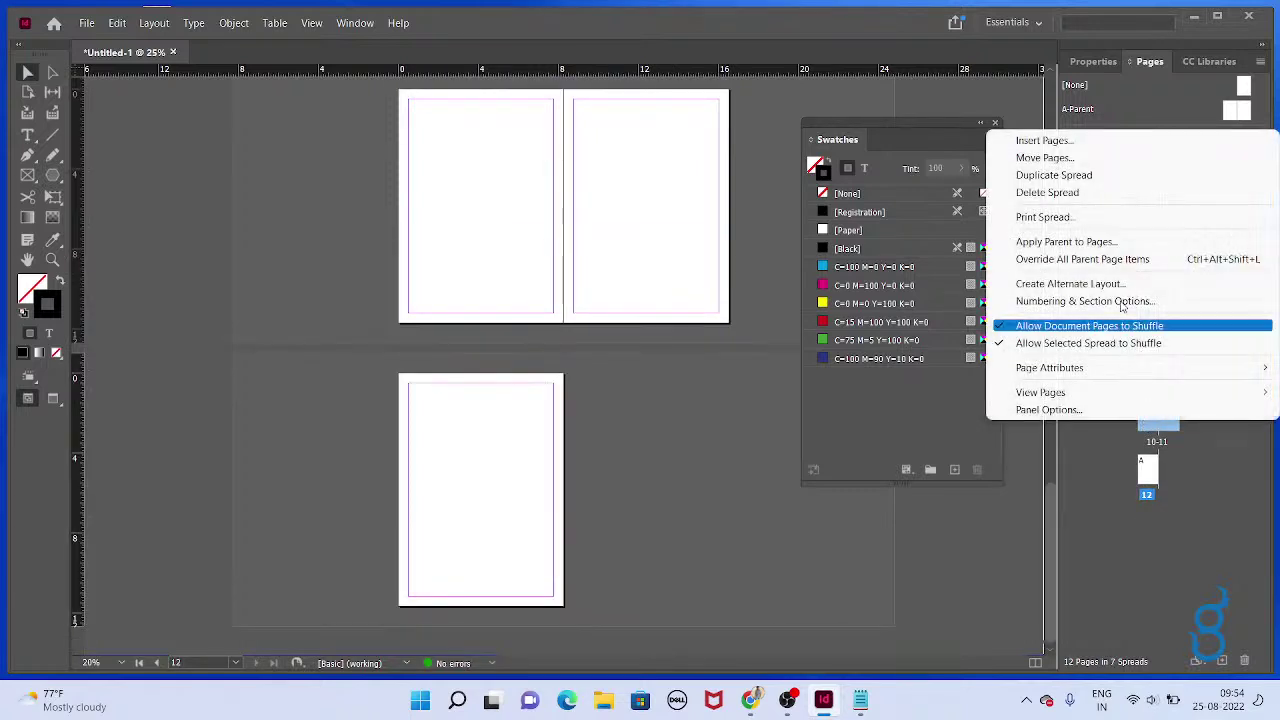
left_click(1108, 204)
Delete all the spreads from pages 2-3 through 8-9
left_click_drag(1163, 365, 1160, 200)
right_click(1160, 200)
left_click(1162, 264)
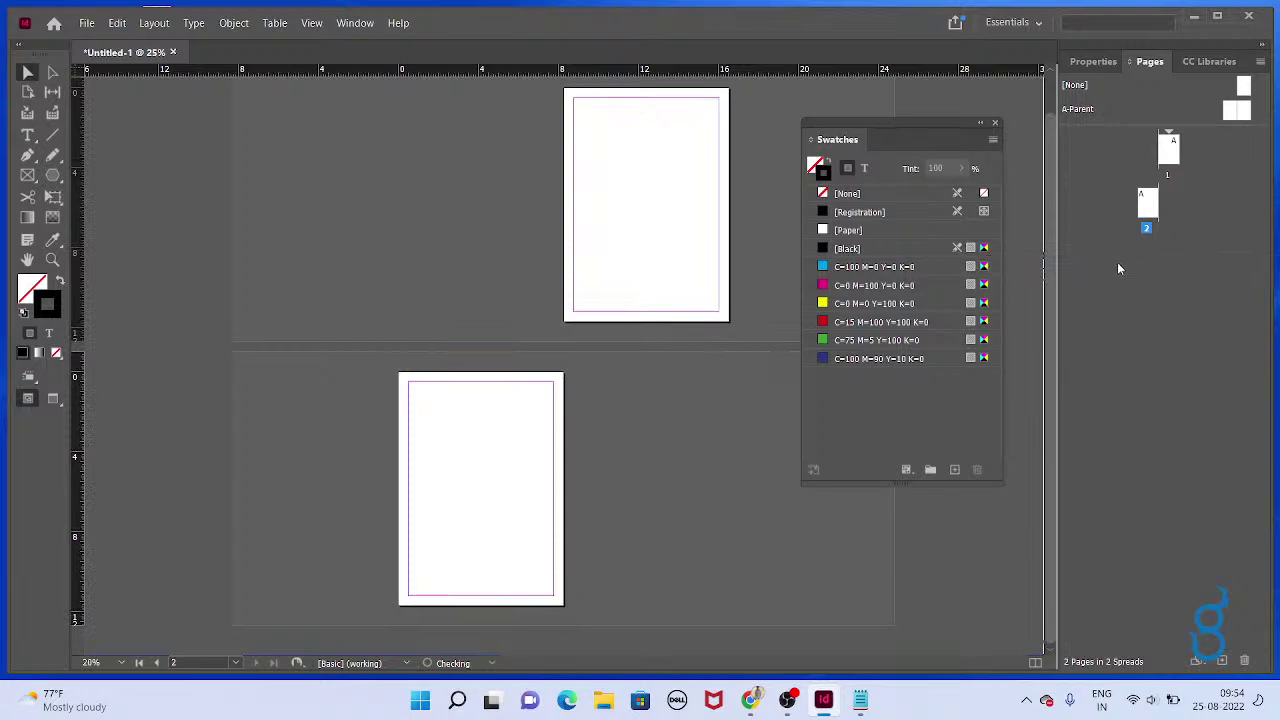
Check the shortcuts in the inde-shot notes, return to InDesign, and add one page after page 2
key("alt+Tab")
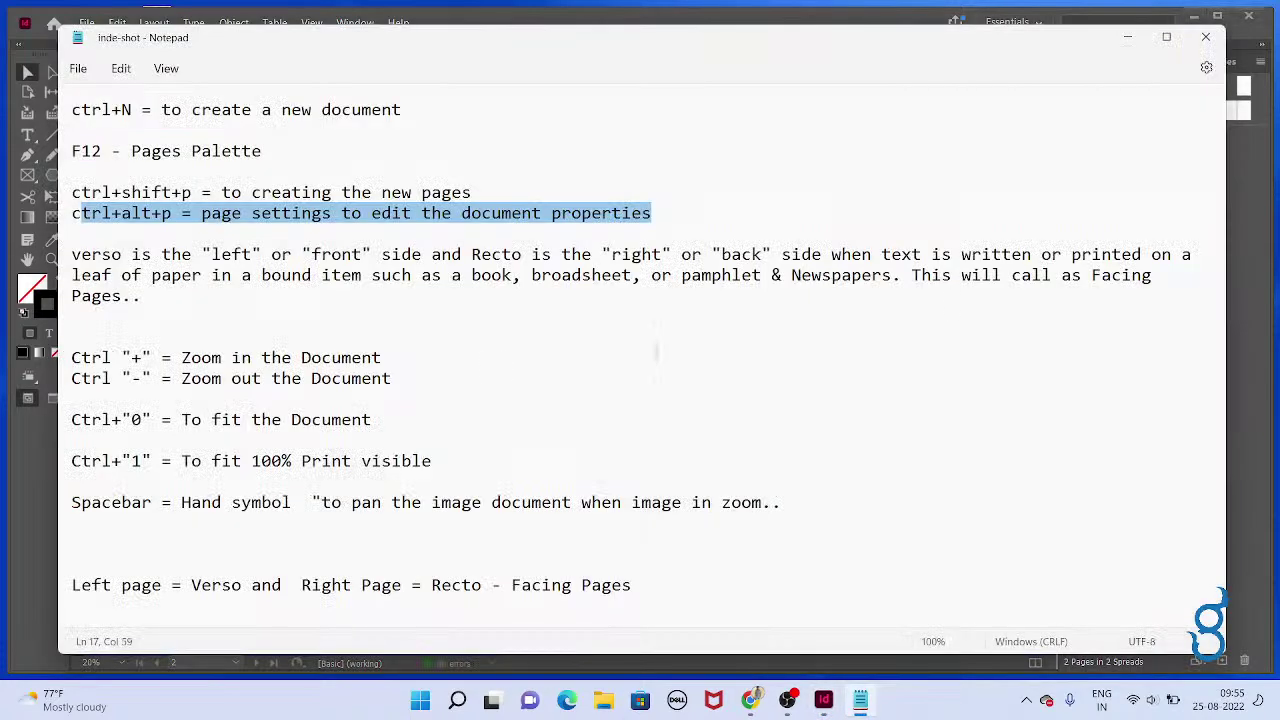
key("alt+Tab")
scroll(586, 420, "up", 3)
scroll(535, 379, "down", 5)
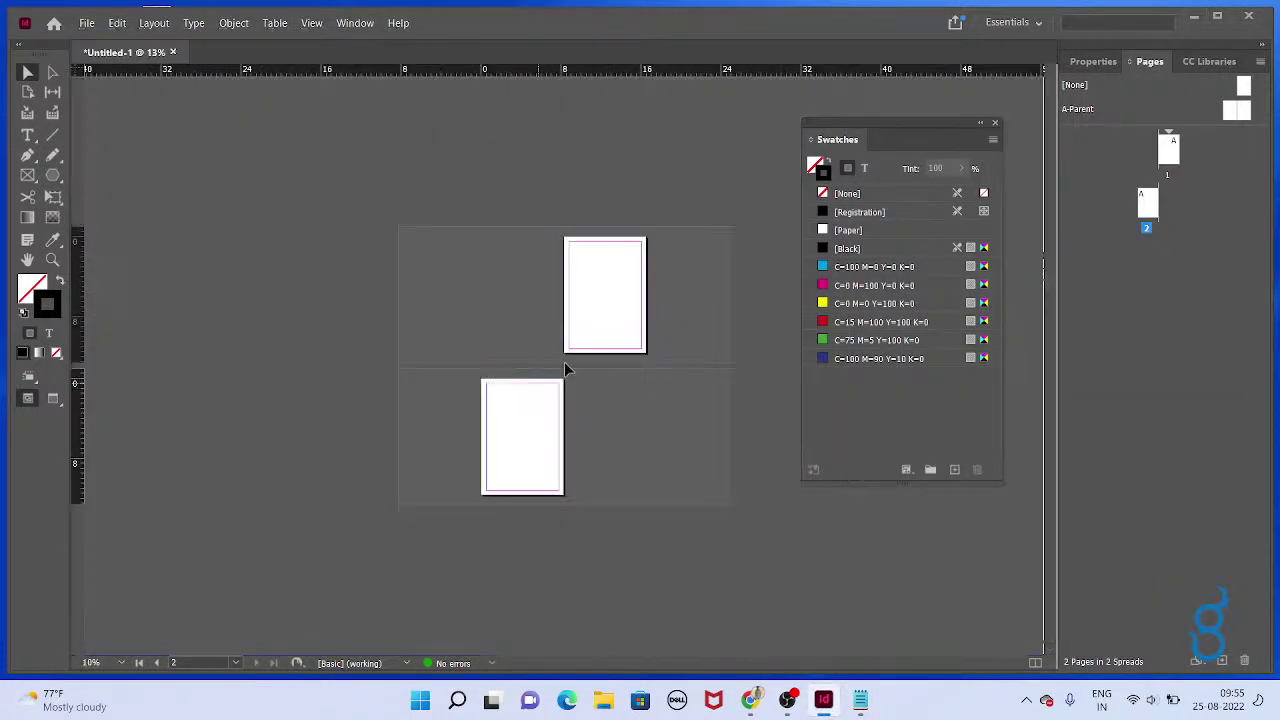
key("ctrl+equal")
key("ctrl+shift+p")
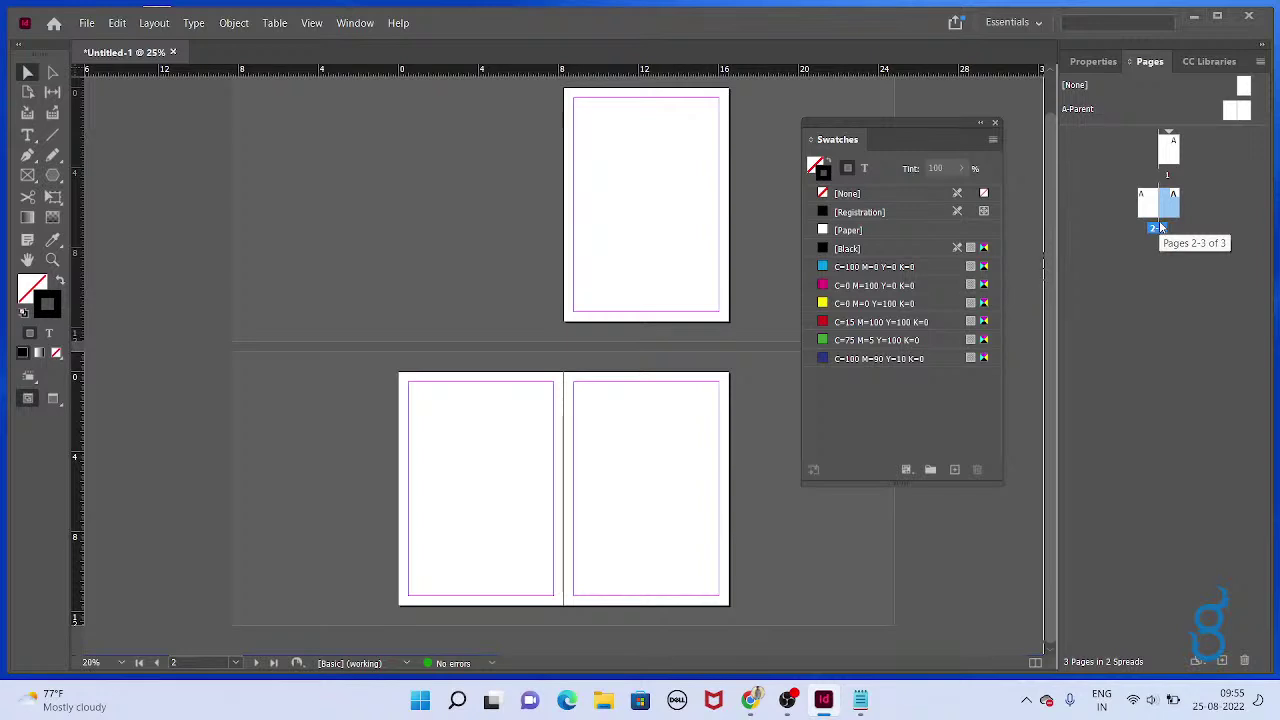
Turn off Facing Pages in the document setup, and reopen the setup to review it without making changes
key("ctrl+alt+p")
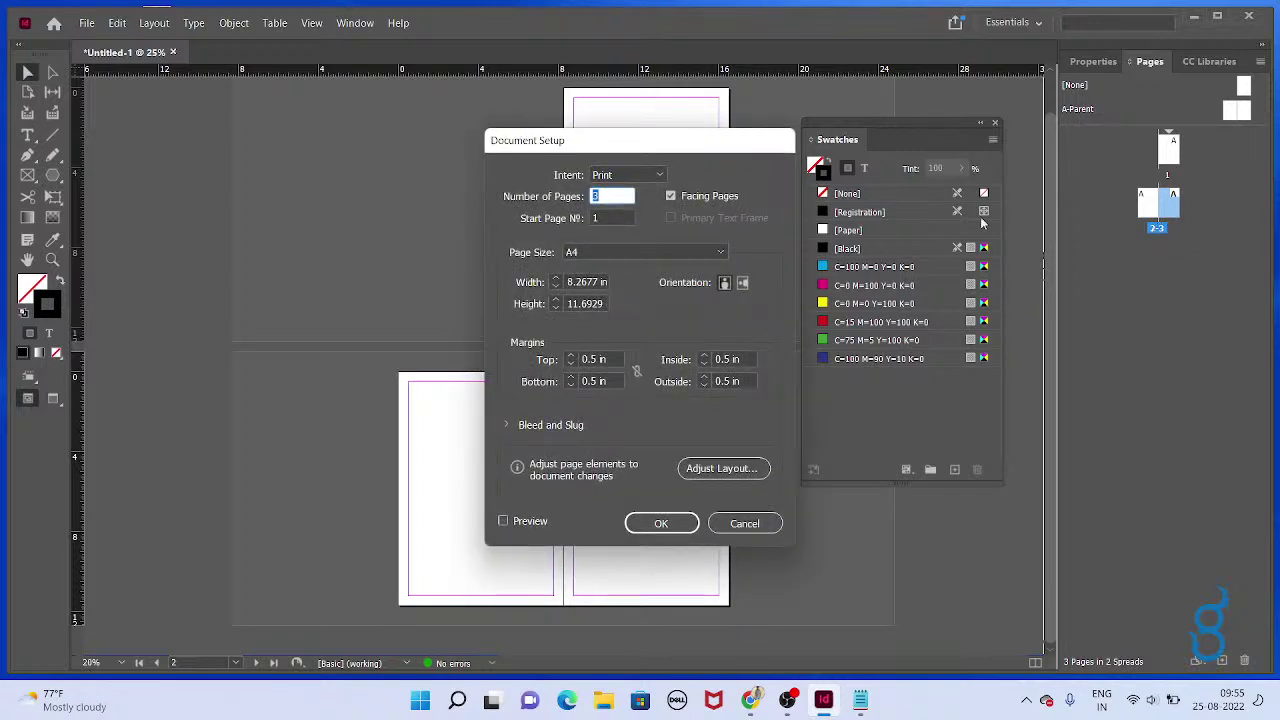
left_click(707, 199)
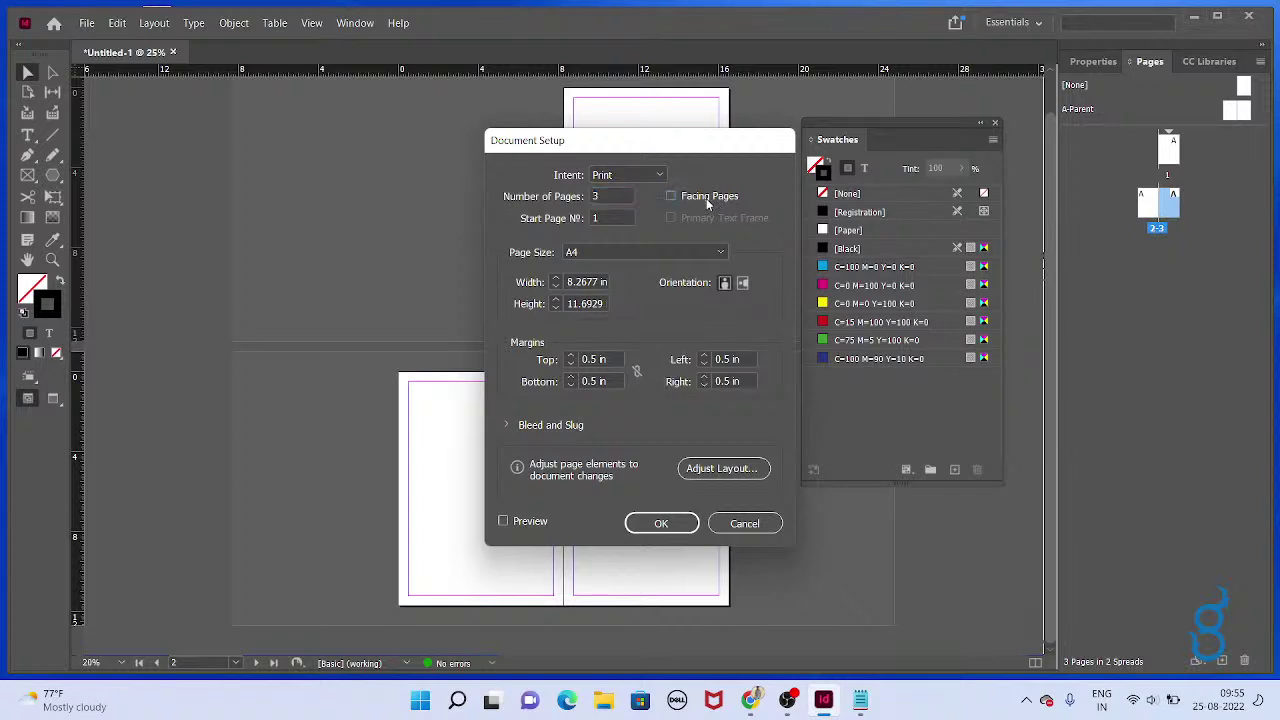
left_click(657, 525)
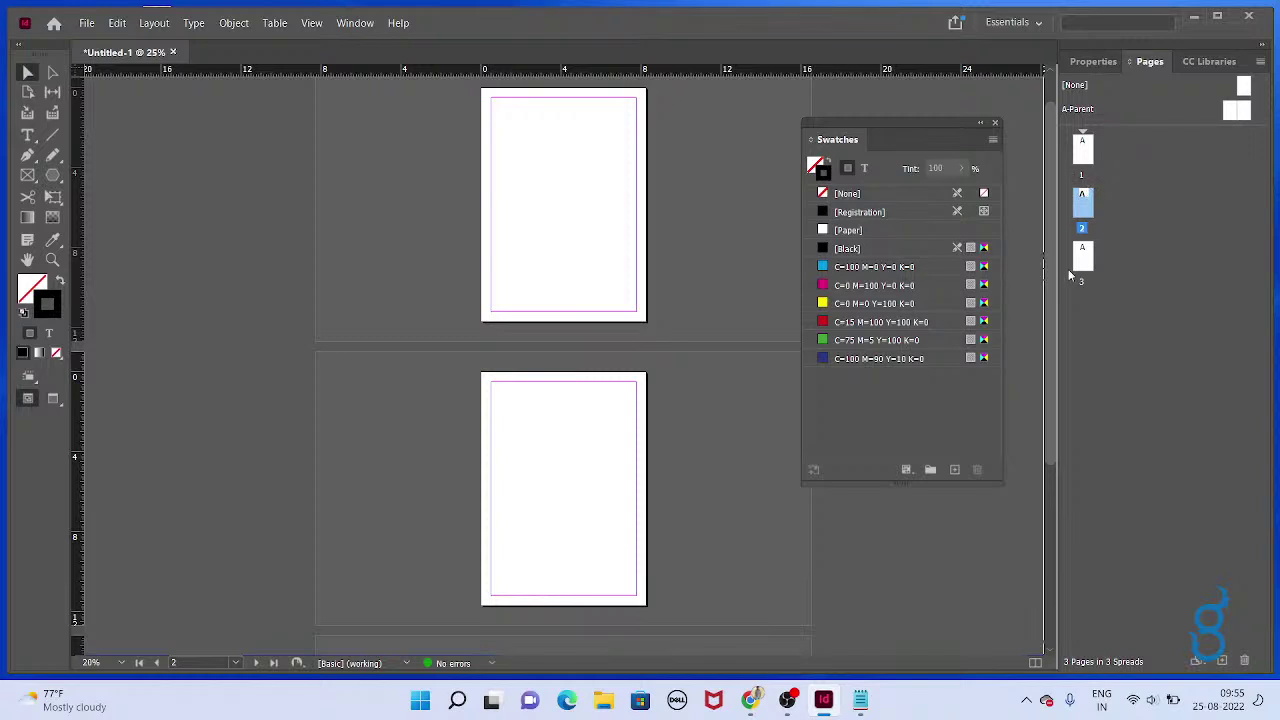
key("ctrl+alt+p")
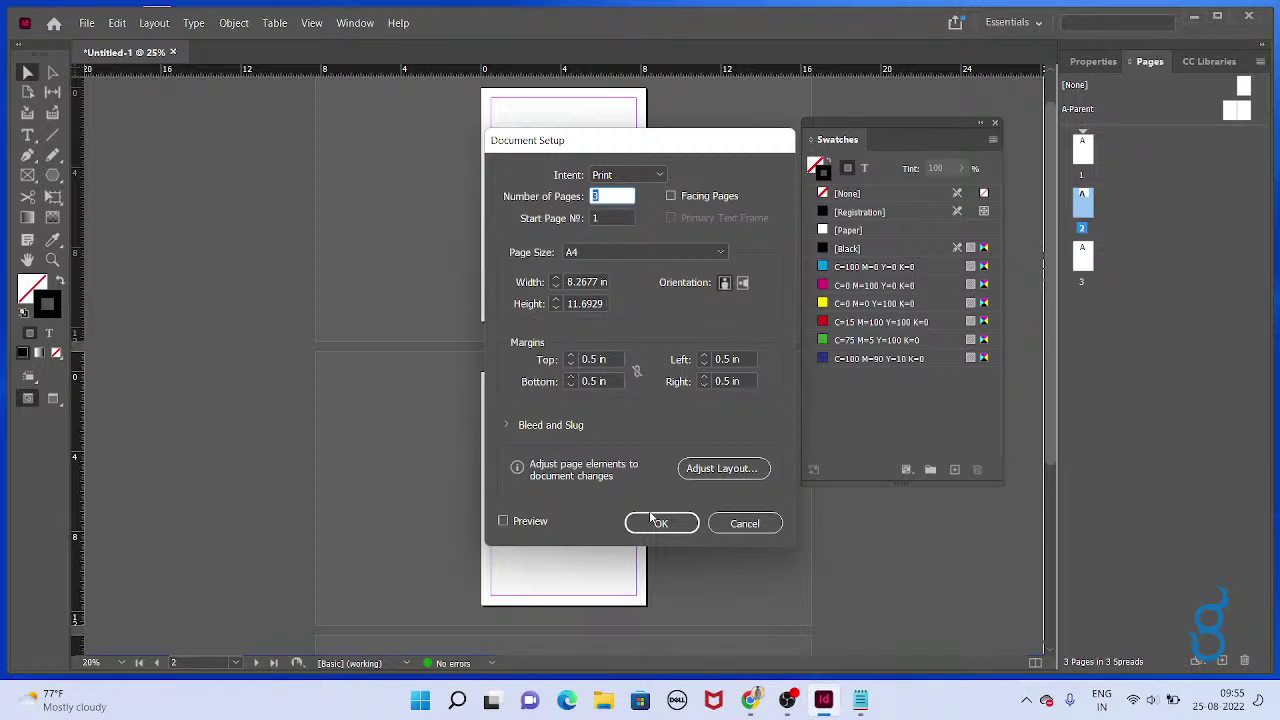
left_click(745, 523)
Draw a rectangle about 2.43 in wide and 2.46 in high in the upper-left part of page 1
scroll(543, 89, "up", 2)
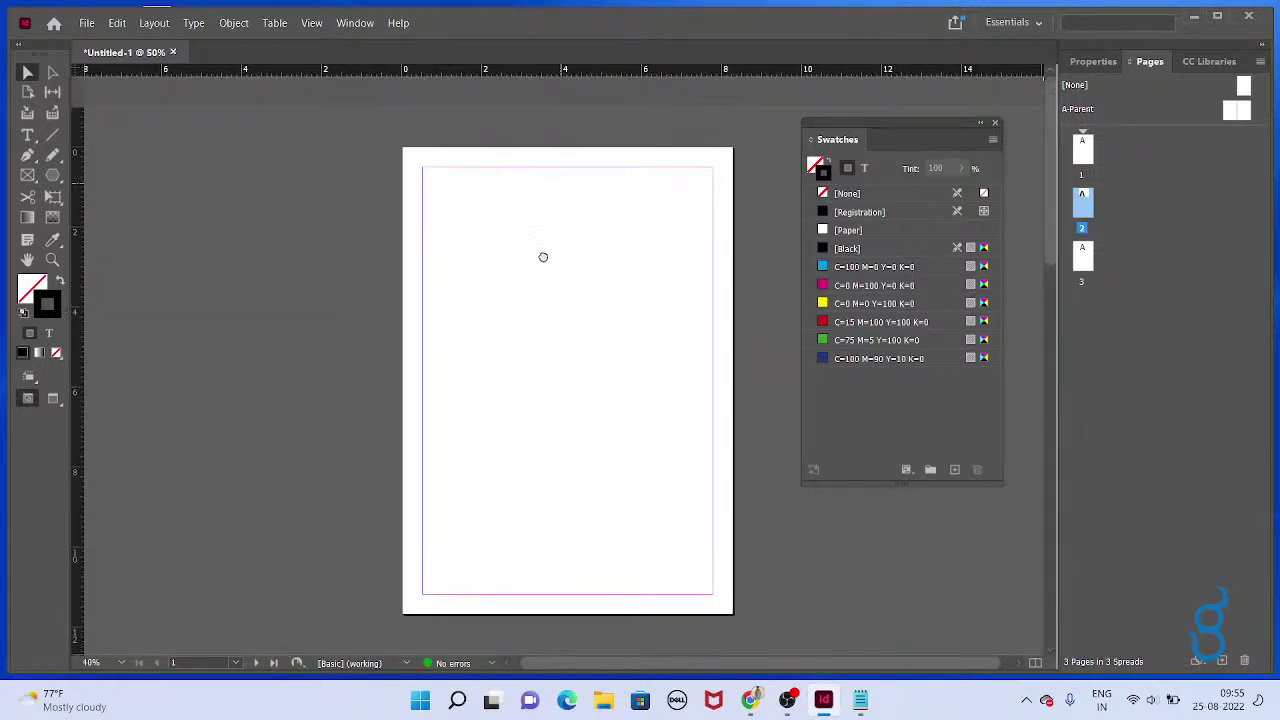
left_click(1081, 148)
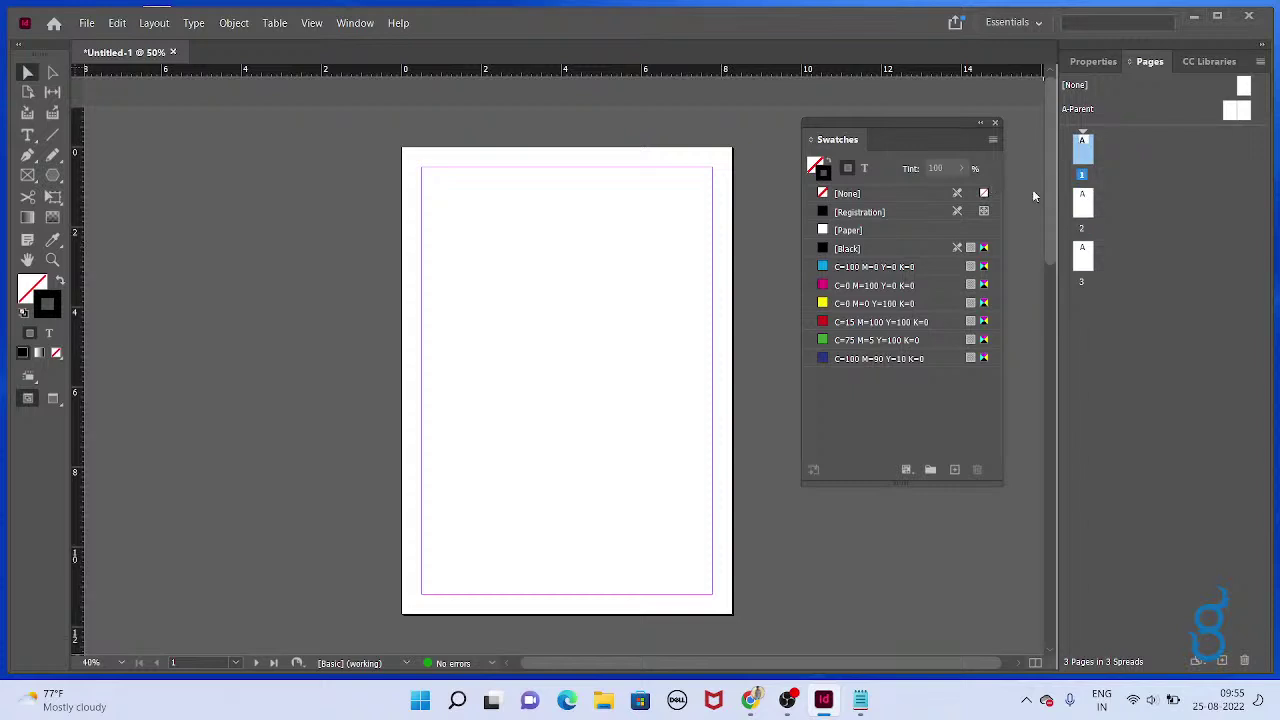
scroll(648, 214, "up", 1)
left_click(53, 175)
left_click(95, 197)
left_click_drag(337, 277, 485, 426)
key("v")
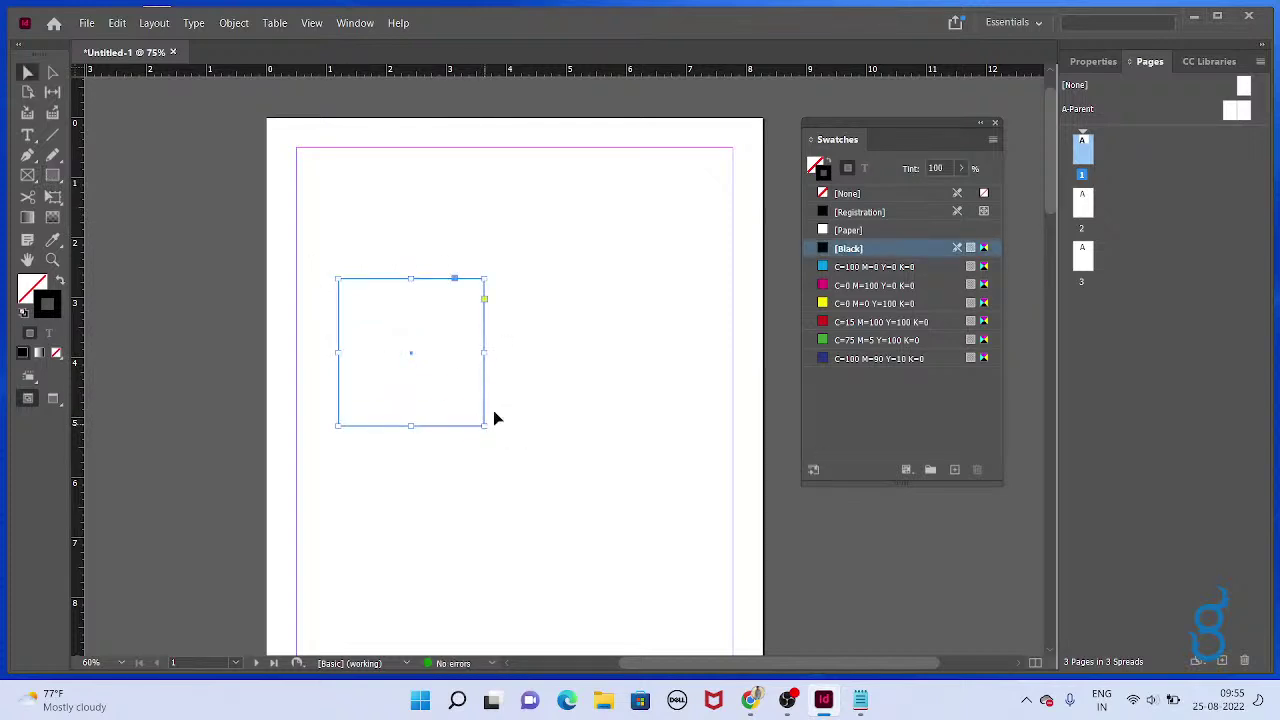
Apply the yellow C=0 M=0 Y=100 K=0 swatch to the rectangle's stroke and fill, trying magenta and red fills as well
left_click(862, 303)
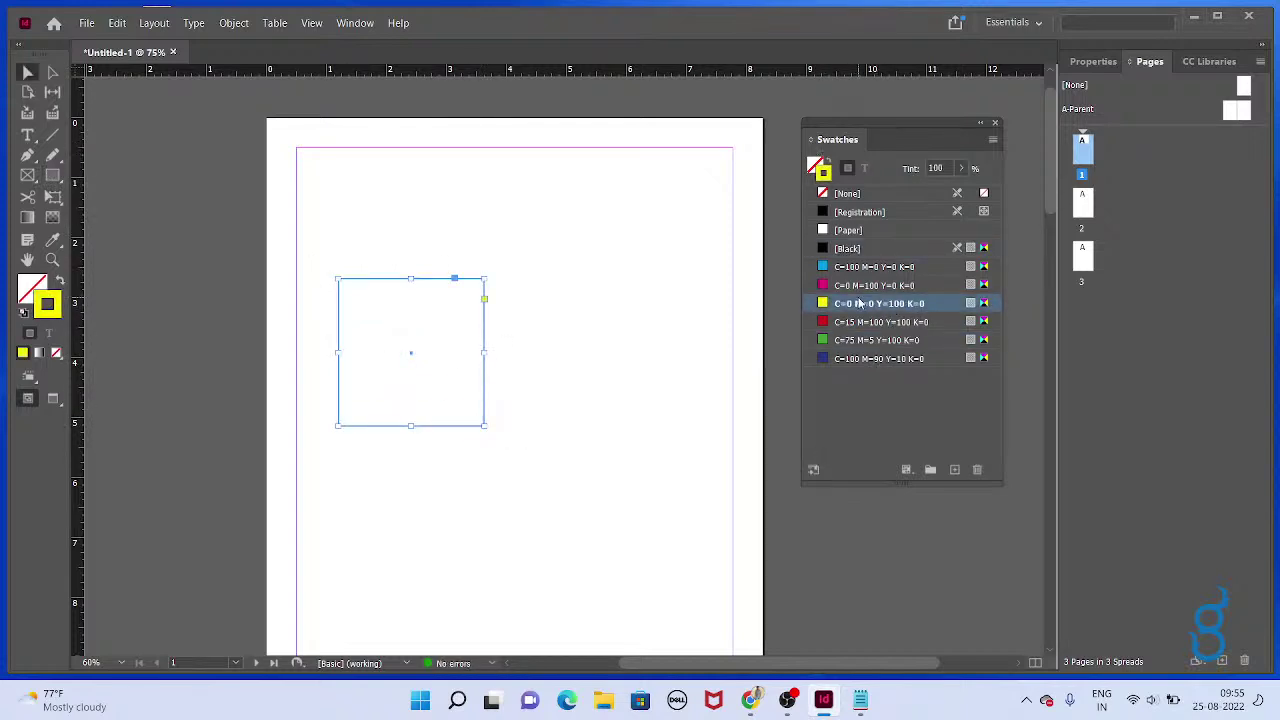
left_click(30, 296)
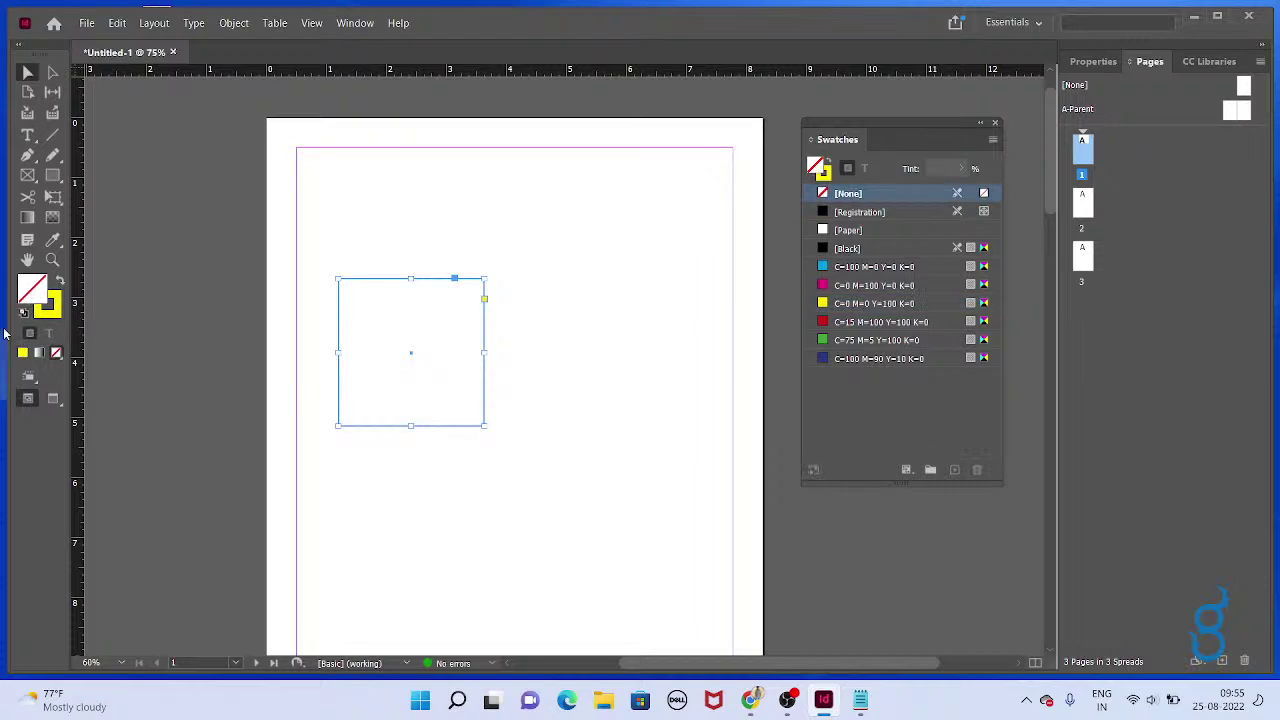
left_click(50, 312)
left_click(32, 290)
left_click(860, 303)
left_click(860, 285)
left_click(860, 322)
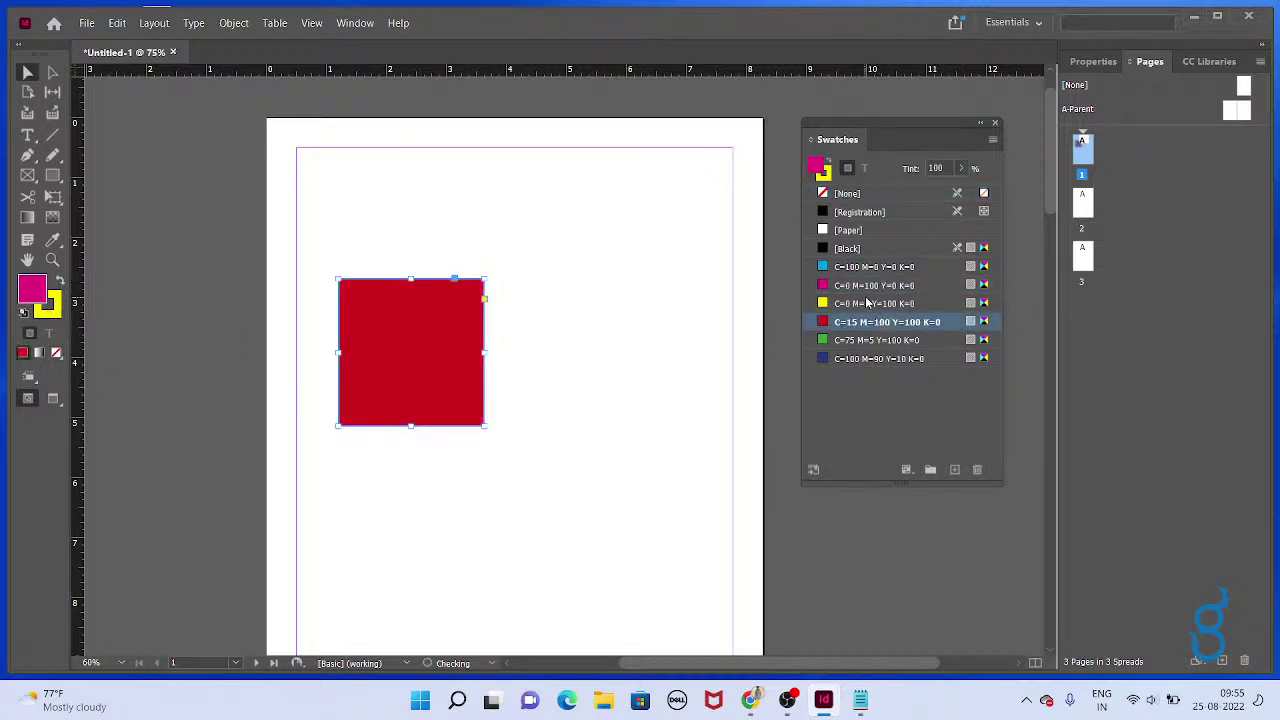
left_click(860, 303)
Color the rectangle's stroke with the red C=15 M=100 Y=100 K=0 swatch, and toggle the active color between fill and stroke
left_click(50, 312)
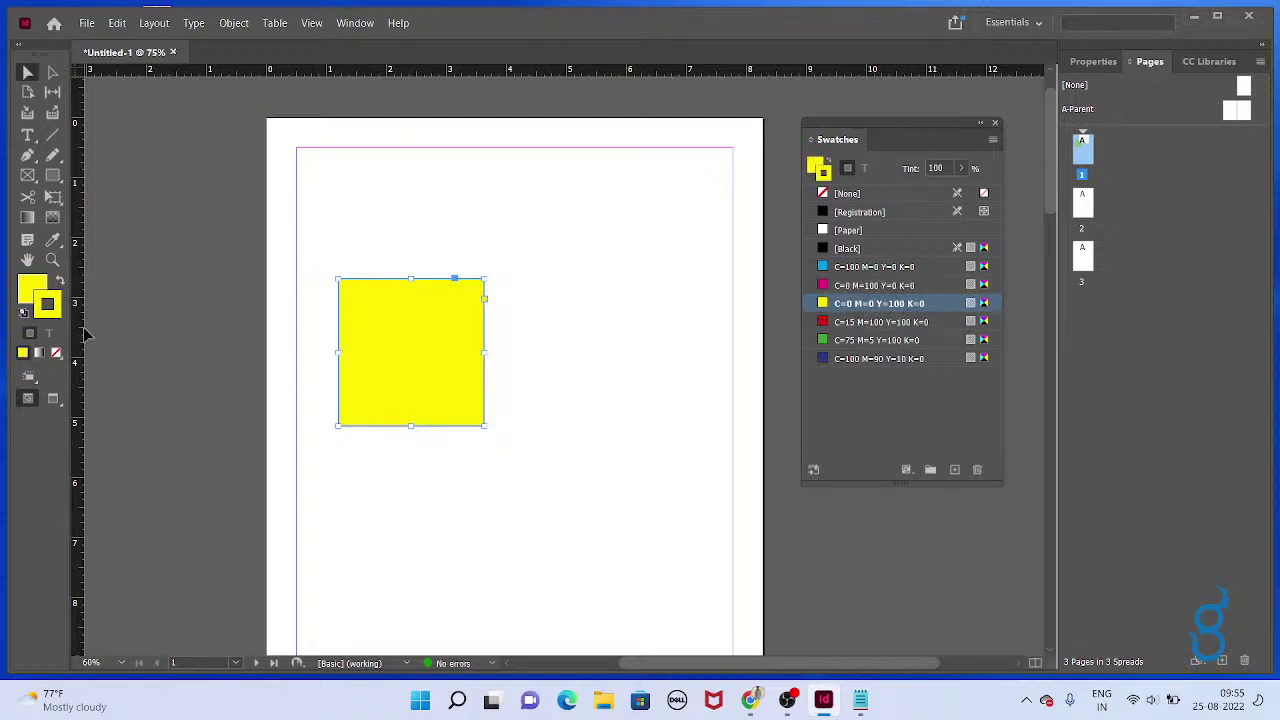
left_click(877, 322)
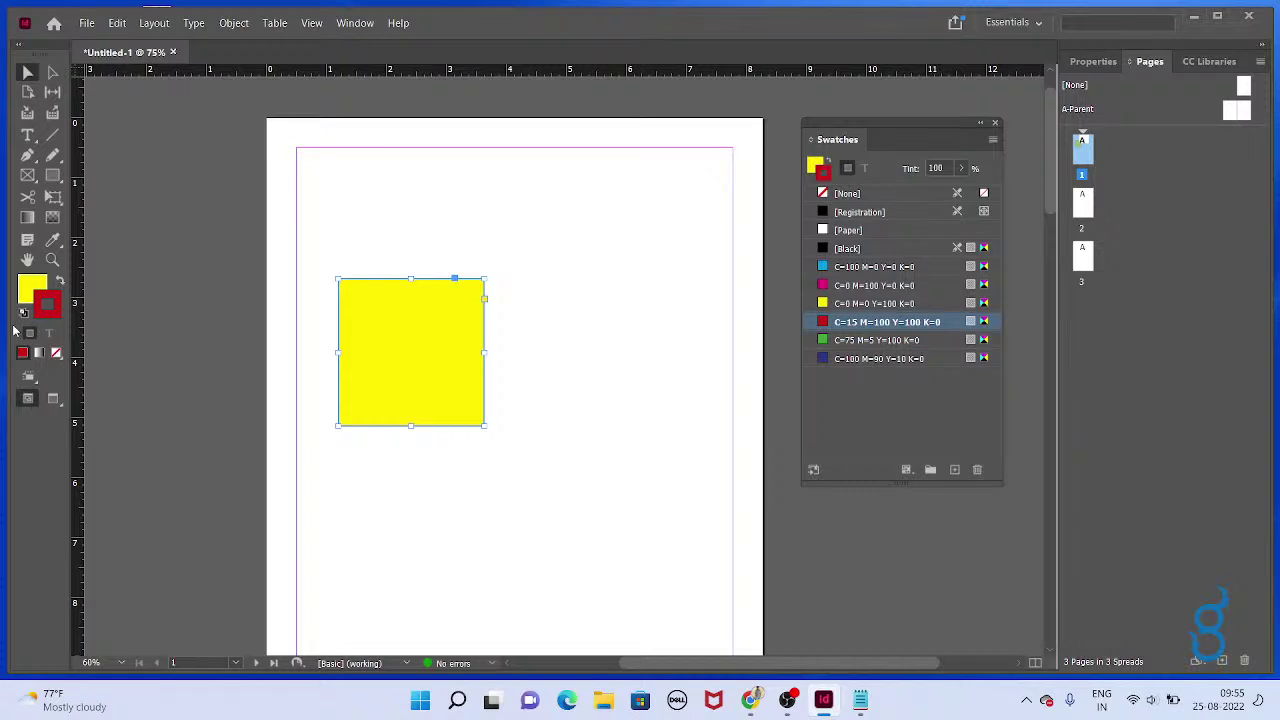
key("x")
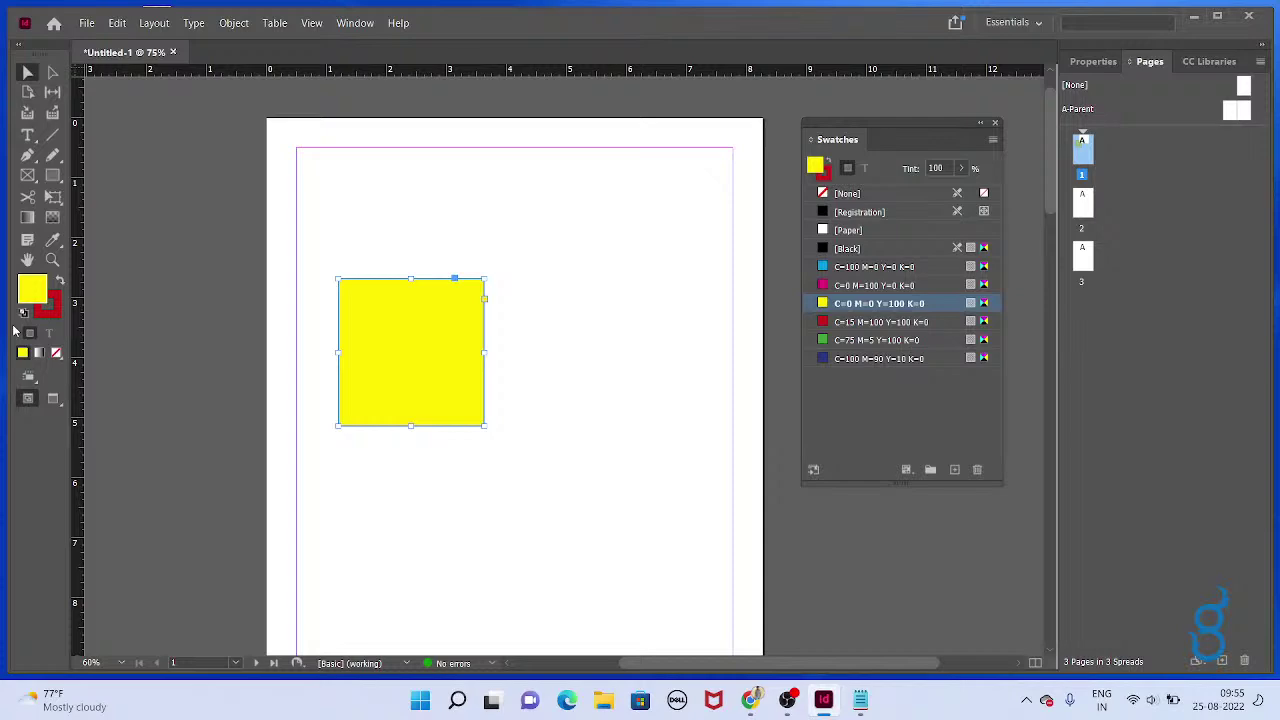
key("x")
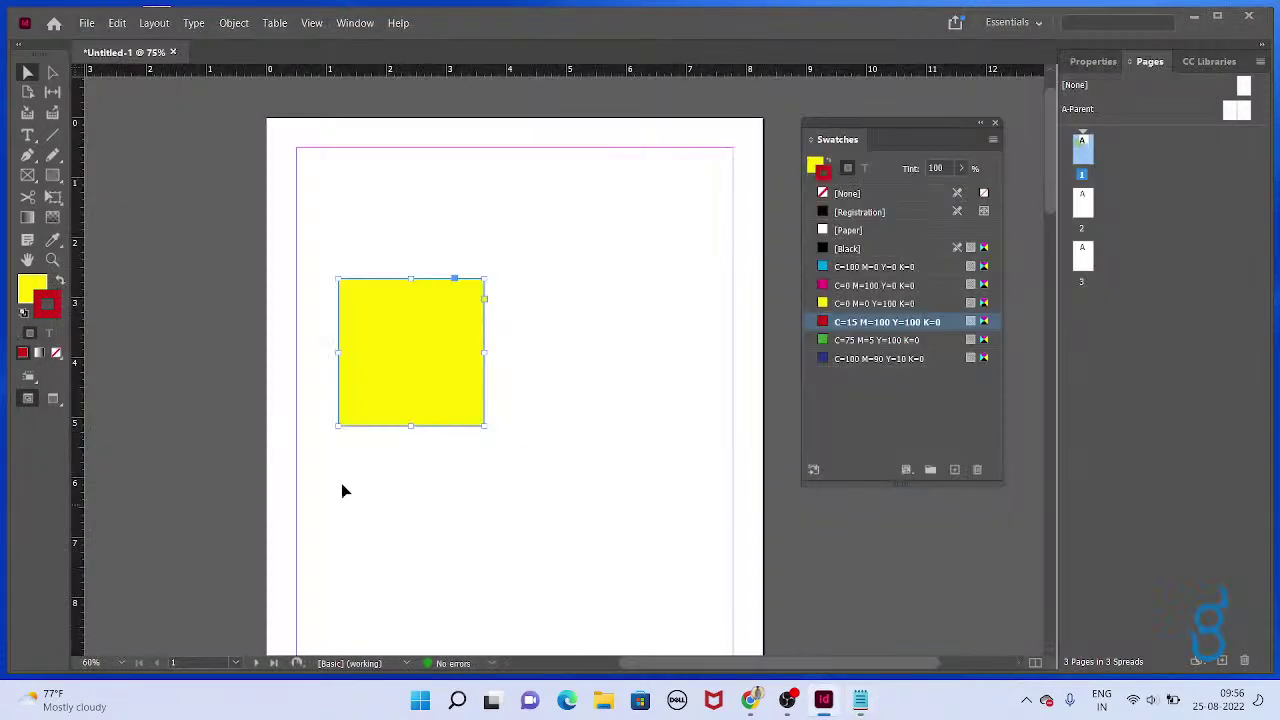
Move the rectangle up near the page's upper-left margin corner, and set its stroke weight to 6 pt
left_click_drag(380, 371, 357, 290)
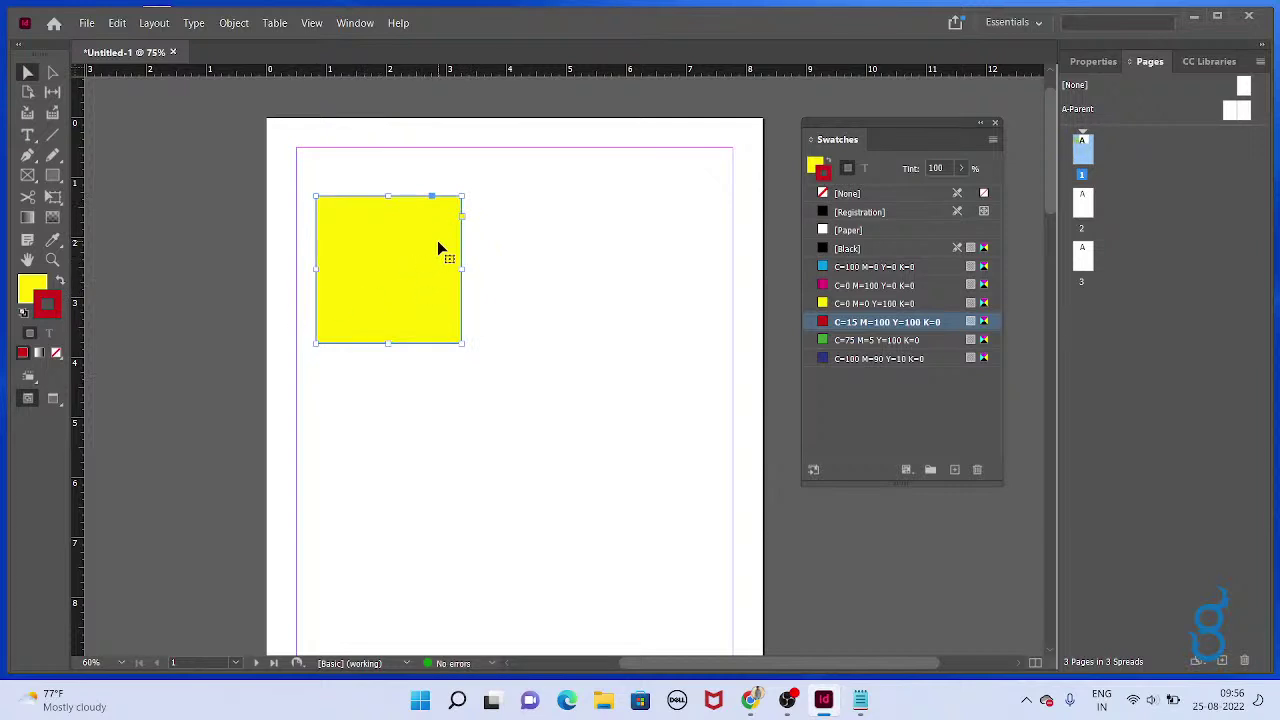
left_click(1093, 61)
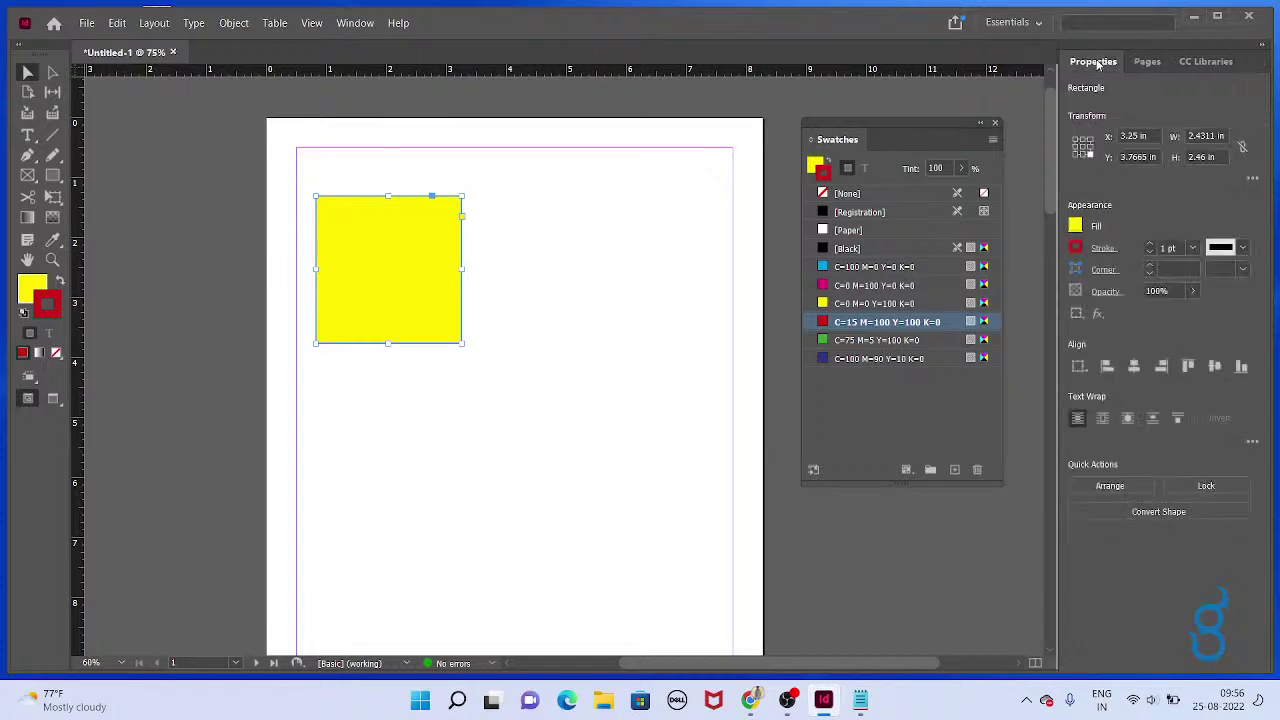
left_click(1149, 244)
left_click(1149, 244)
left_click(1149, 244)
left_click(1149, 244)
left_click(1149, 244)
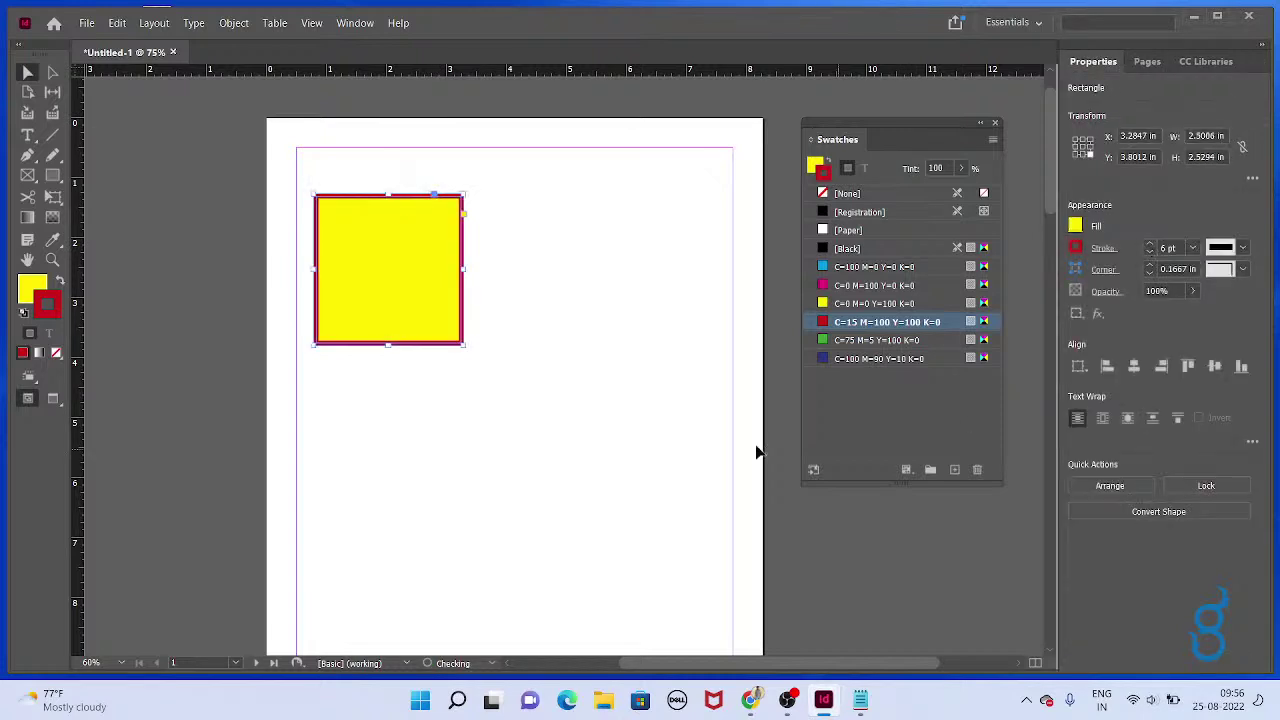
Duplicate the rectangle below and to the right, with the copy's lower-right corner at about X 5.69 in, Y 6.5 in
left_click(572, 369)
left_click_drag(465, 273, 563, 429)
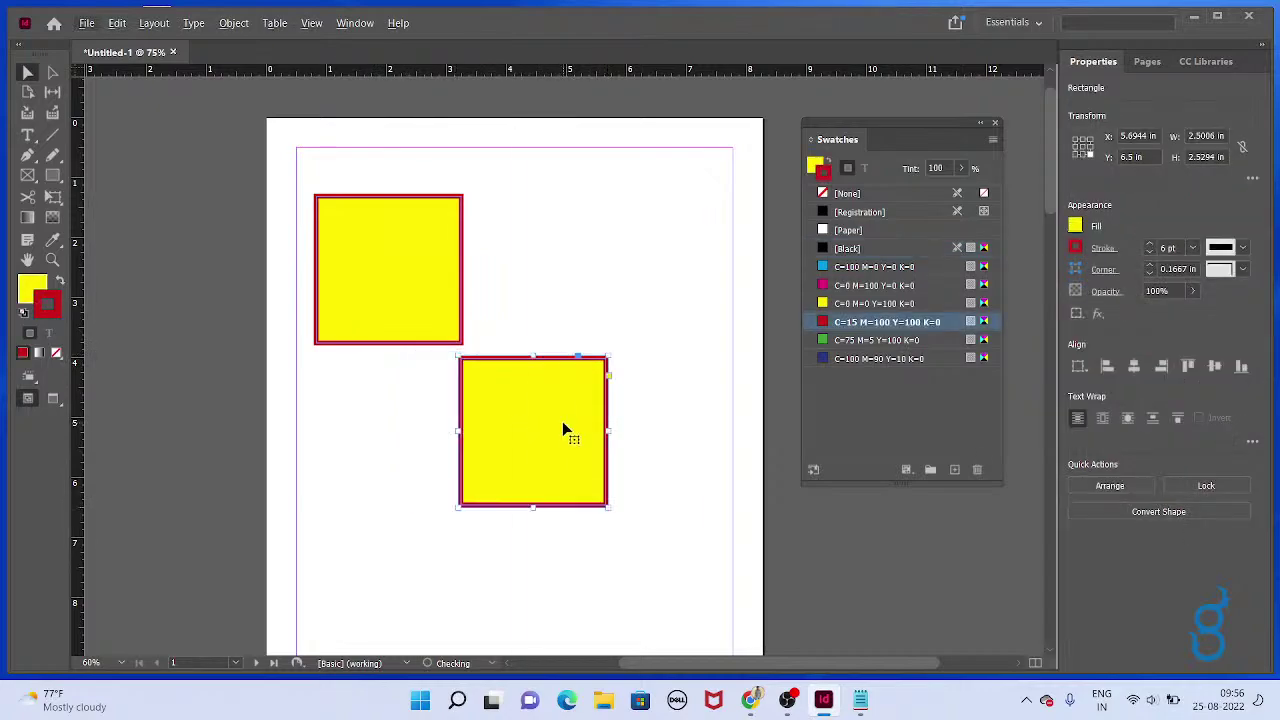
Highlight the line on duplicating objects and texts in the inde-shot notes, and return to the InDesign document
key("alt+Tab")
scroll(519, 484, "up", 2)
scroll(521, 474, "down", 5)
scroll(513, 463, "down", 3)
left_click_drag(550, 420, 68, 425)
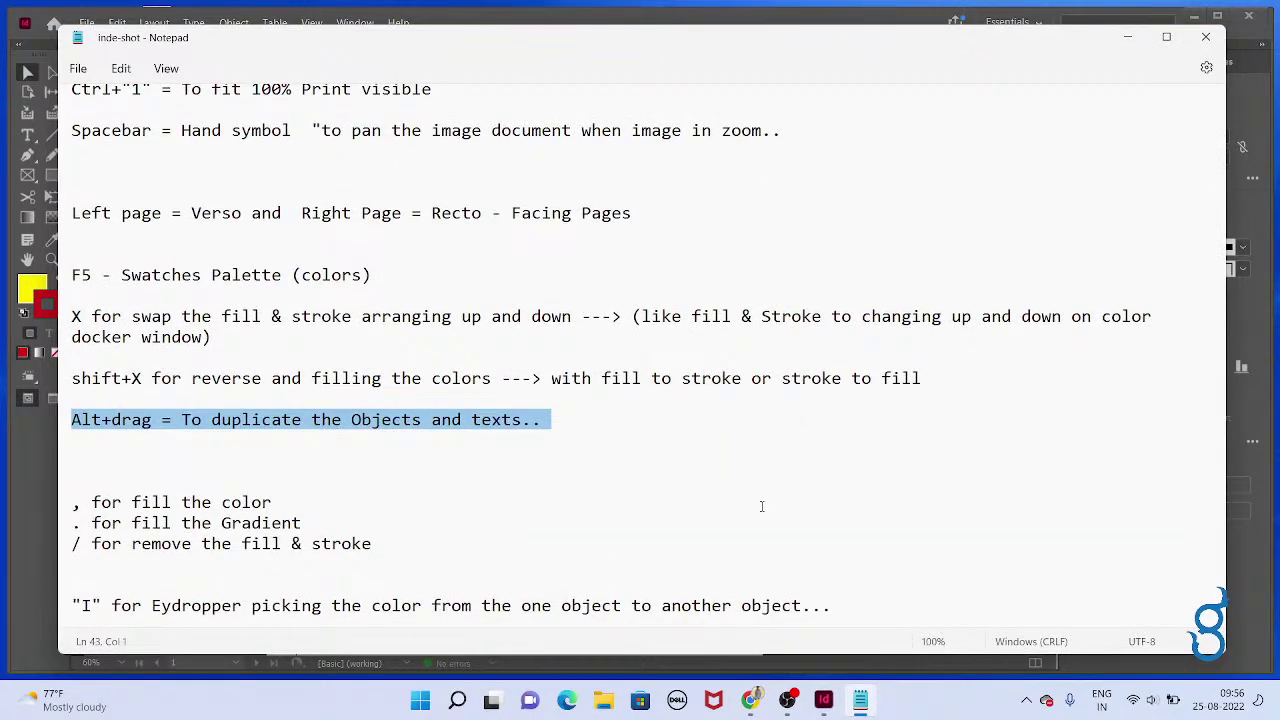
key("alt+Tab")
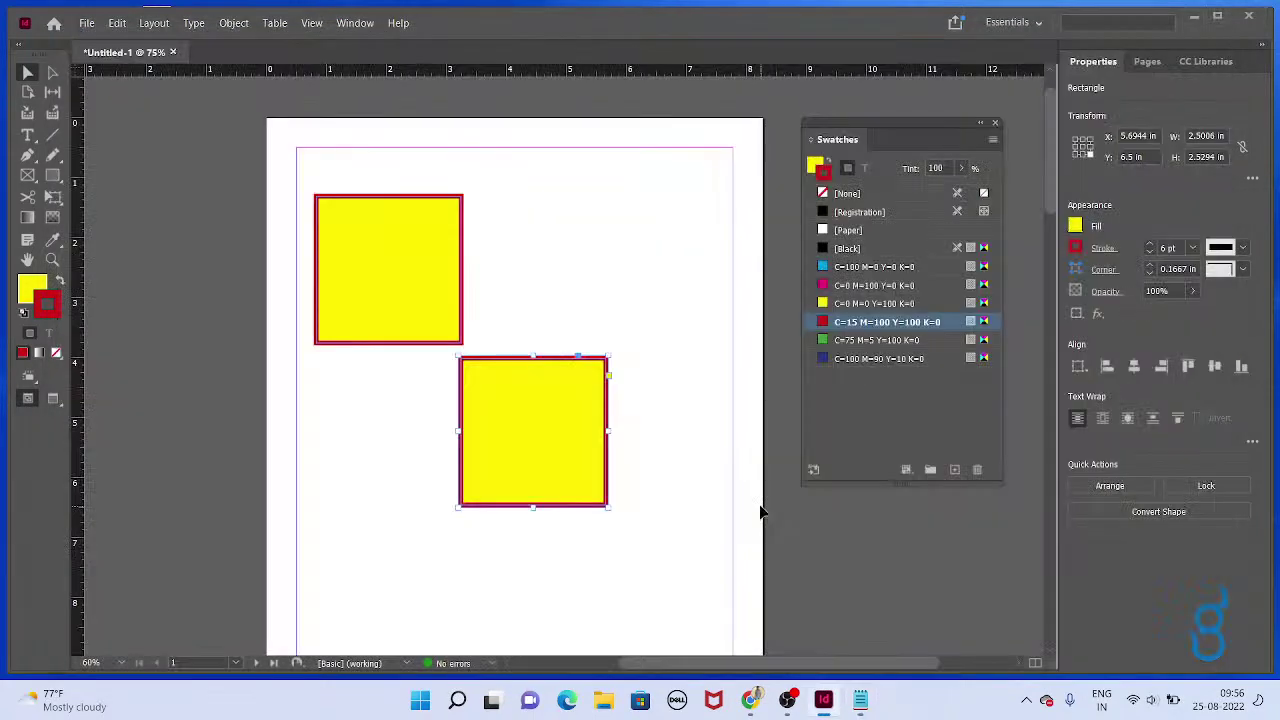
Move the duplicate rectangle so its lower-right corner sits at about X 6.33 in, Y 6.18 in, and select the original rectangle
mouse_move(569, 449)
left_mouse_down()
mouse_move(591, 447)
mouse_move(574, 429)
left_mouse_up()
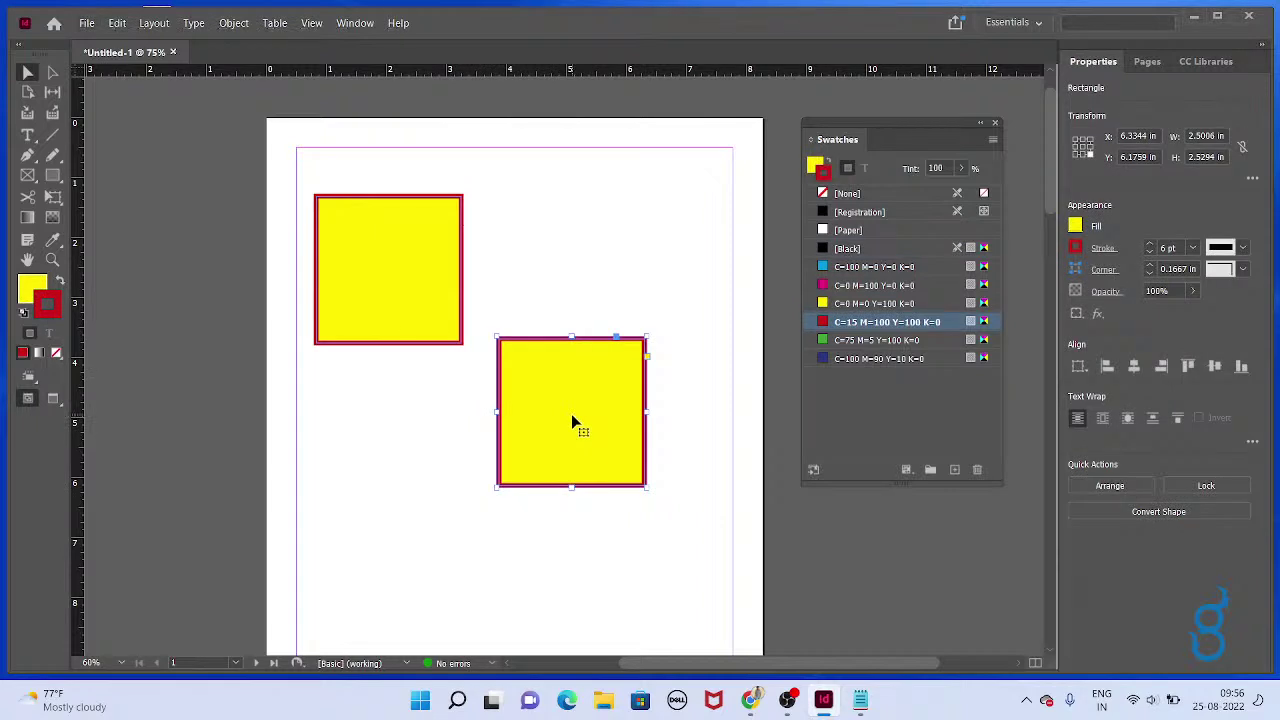
left_click(410, 232)
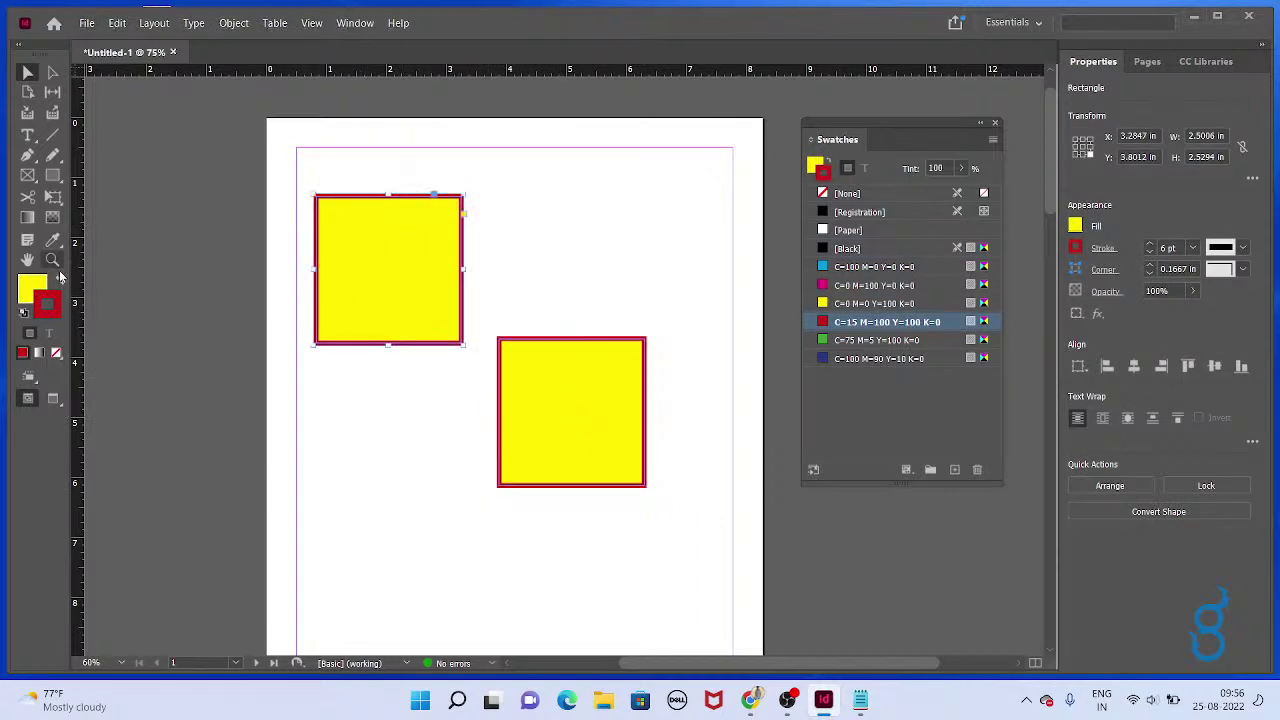
Toggle between the fill and stroke of the original rectangle, leaving the fill active
left_click(42, 288)
key("x")
key("x")
key("x")
key("x")
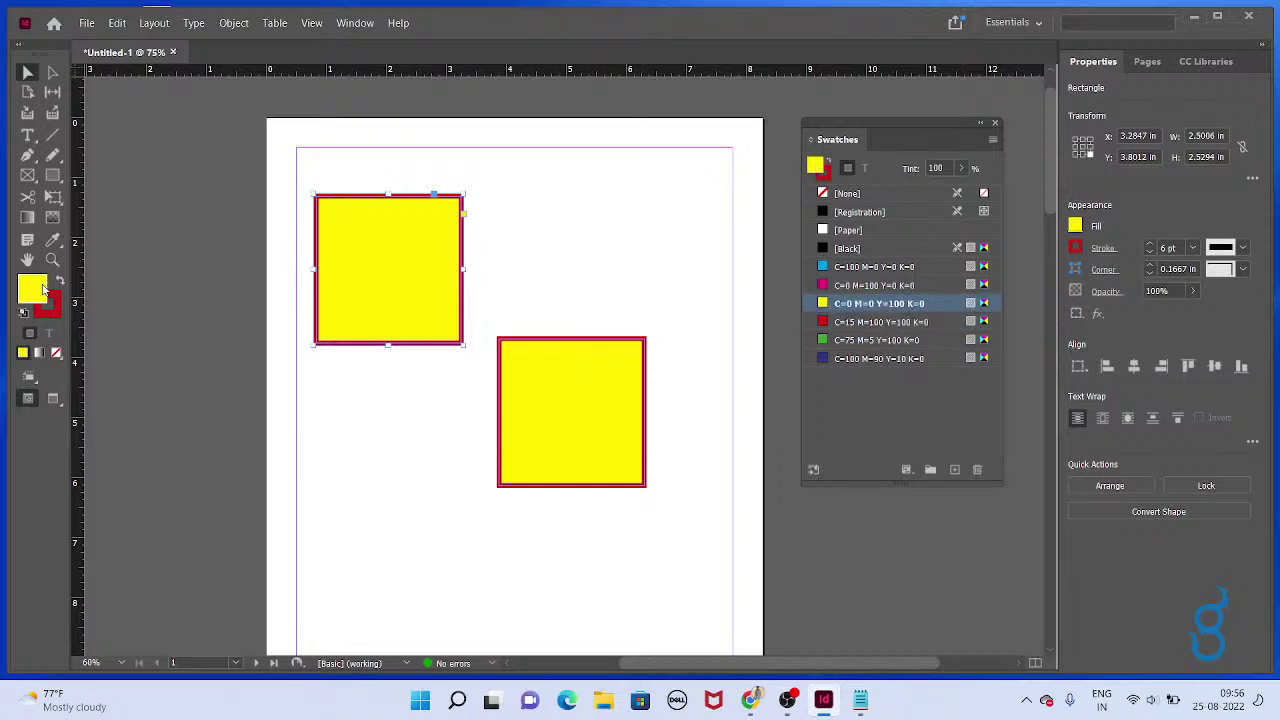
Swap the duplicate rectangle's fill and stroke colors repeatedly, ending with a red fill and yellow stroke
left_click(553, 458)
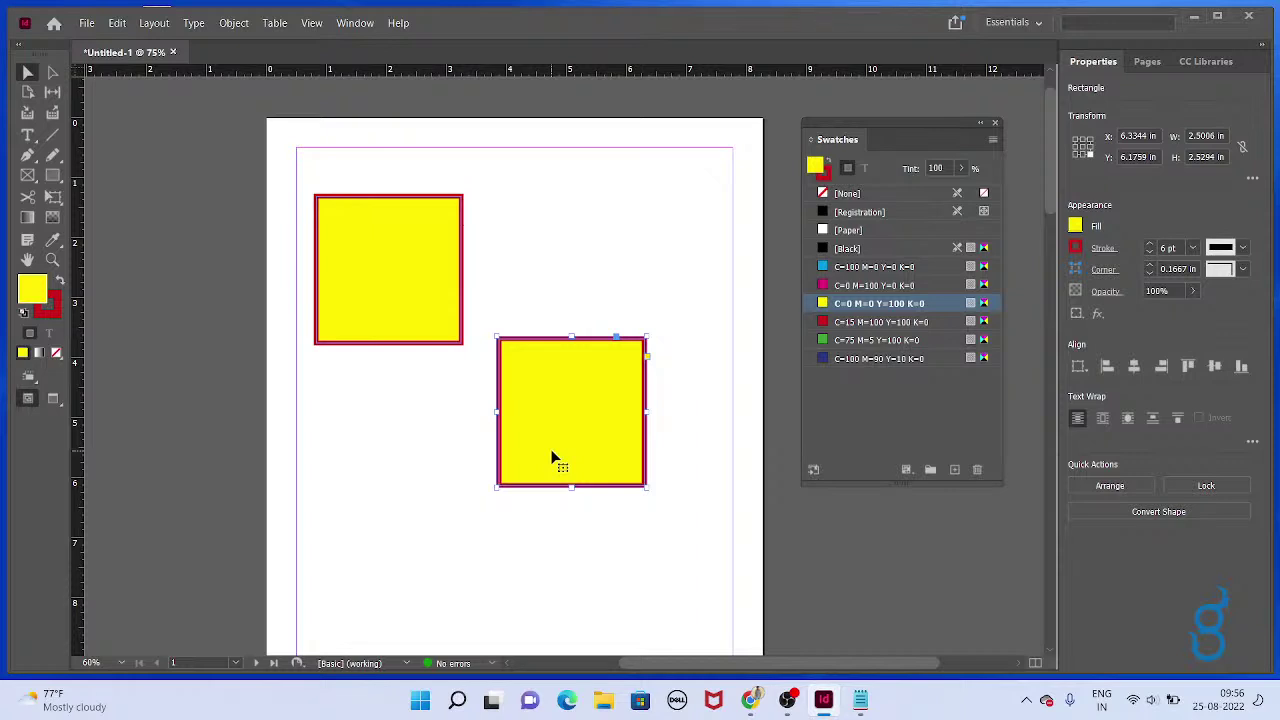
key("shift+x")
key("shift+x")
key("shift+x")
key("shift+x")
key("shift+x")
key("shift+x")
key("shift+x")
key("shift+x")
key("shift+x")
key("shift+x")
key("shift+x")
key("shift+x")
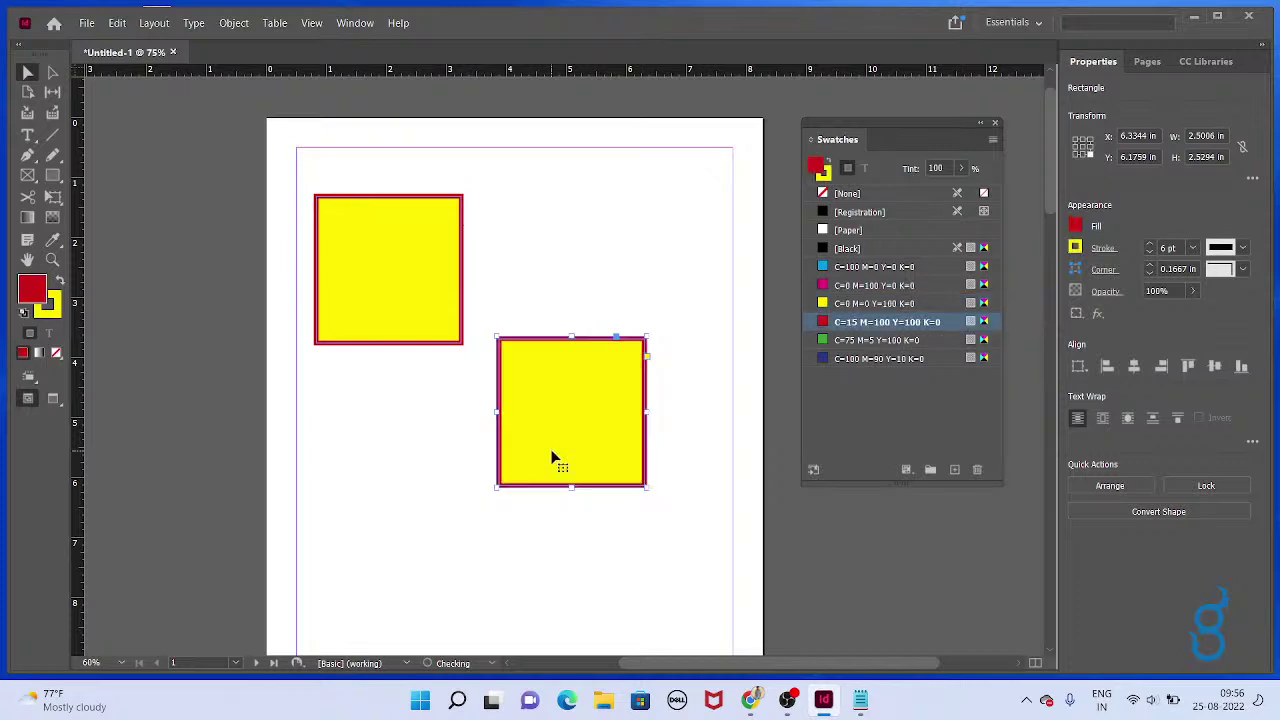
Highlight the lines on swapping and reversing fill and stroke in the inde-shot notes, and return to the InDesign document
key("alt+Tab")
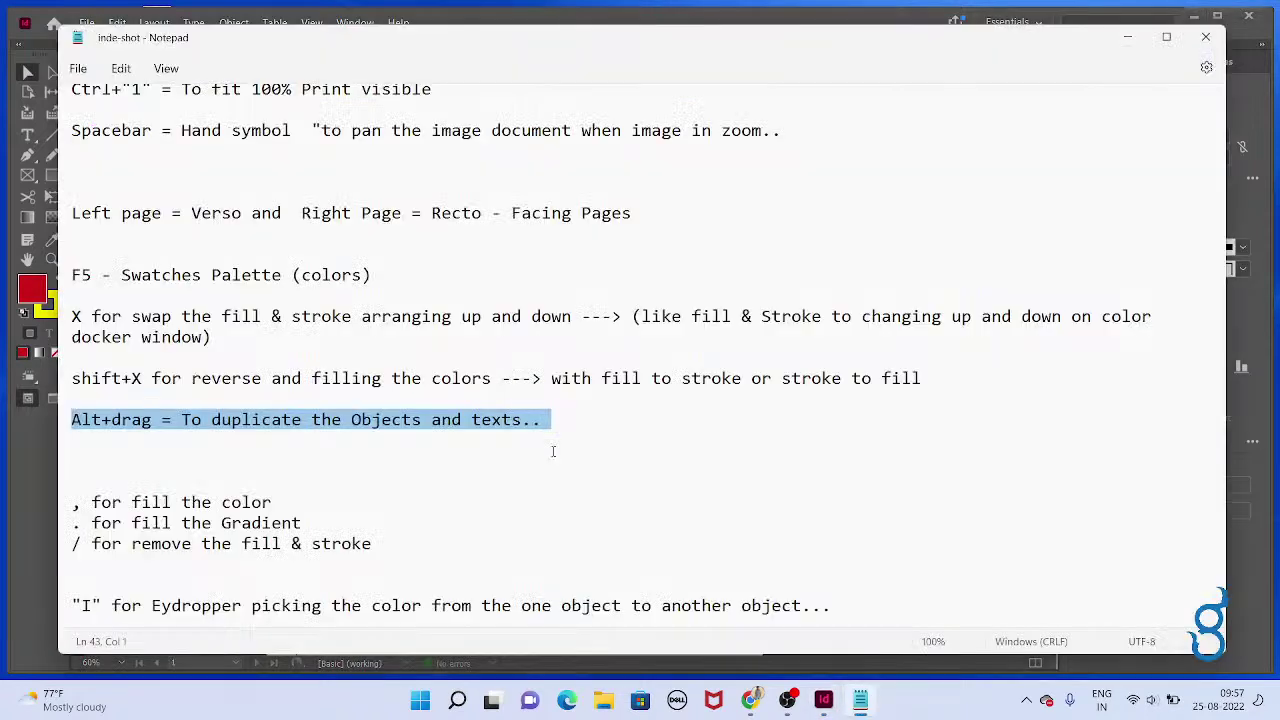
left_click_drag(921, 378, 52, 311)
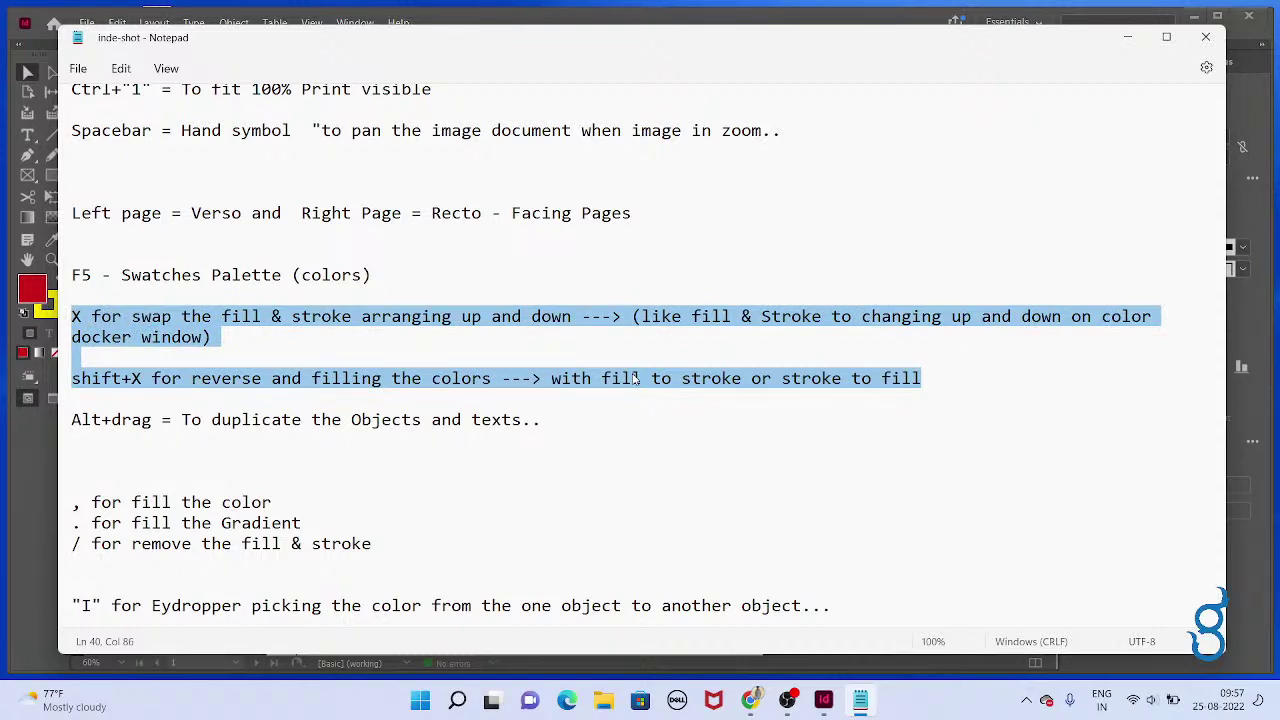
key("alt+Tab")
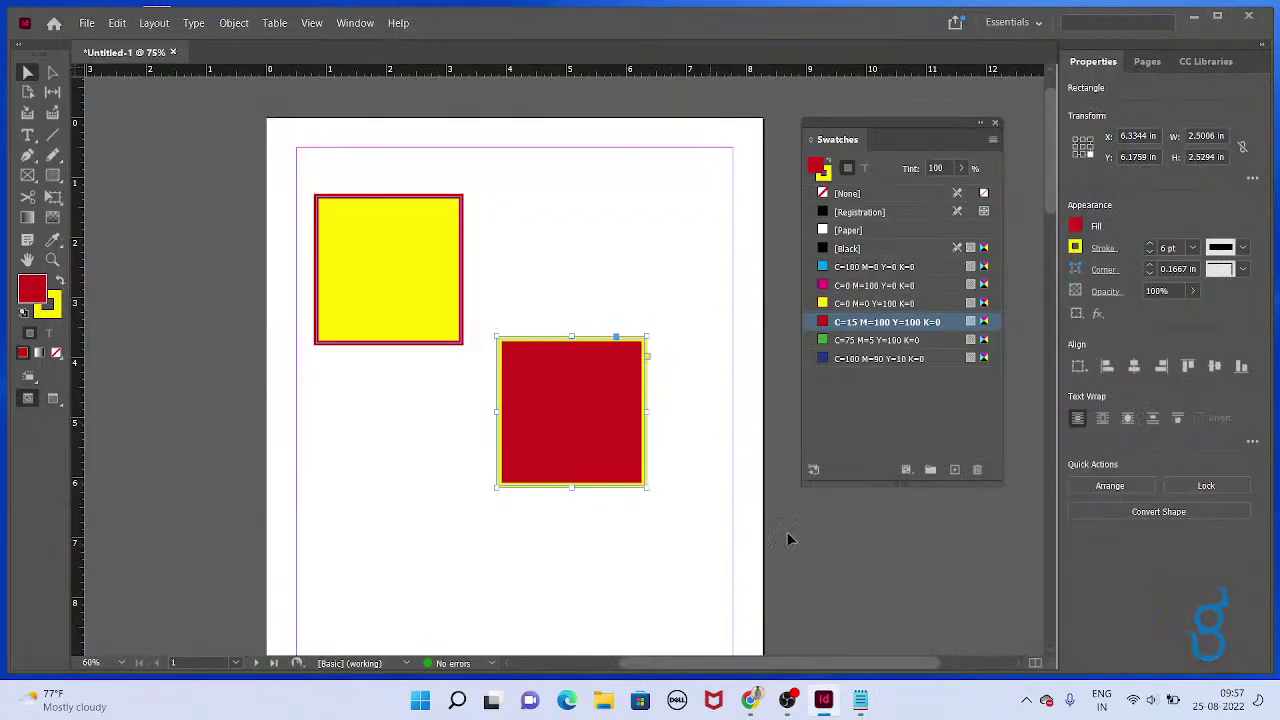
Move the red rectangle up beside the yellow one, and draw a circle about 2.78 in across below the yellow rectangle
left_click_drag(616, 450, 636, 316)
left_click(230, 218)
left_click_drag(53, 175, 100, 218)
left_click_drag(348, 390, 514, 557)
Fill the circle with C=0 M=100 Y=0 K=0, alternating it with the default gradient and no fill, ending on magenta
left_click(918, 286)
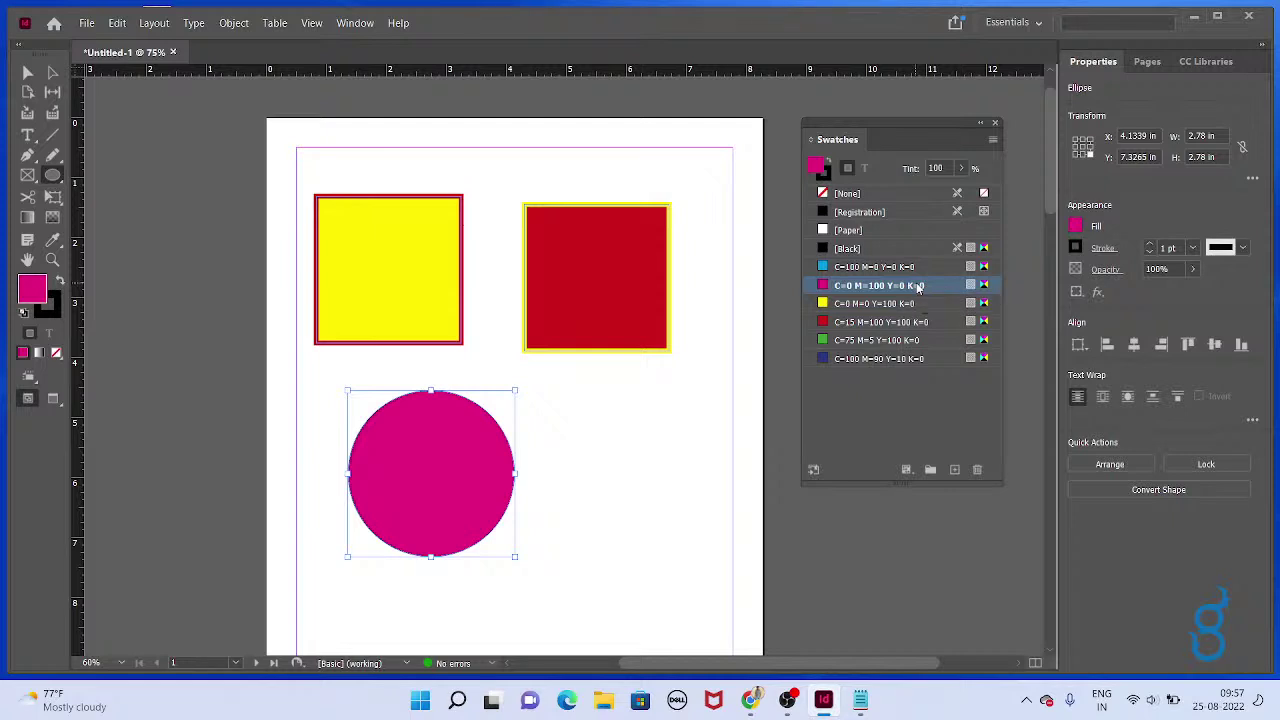
key("period")
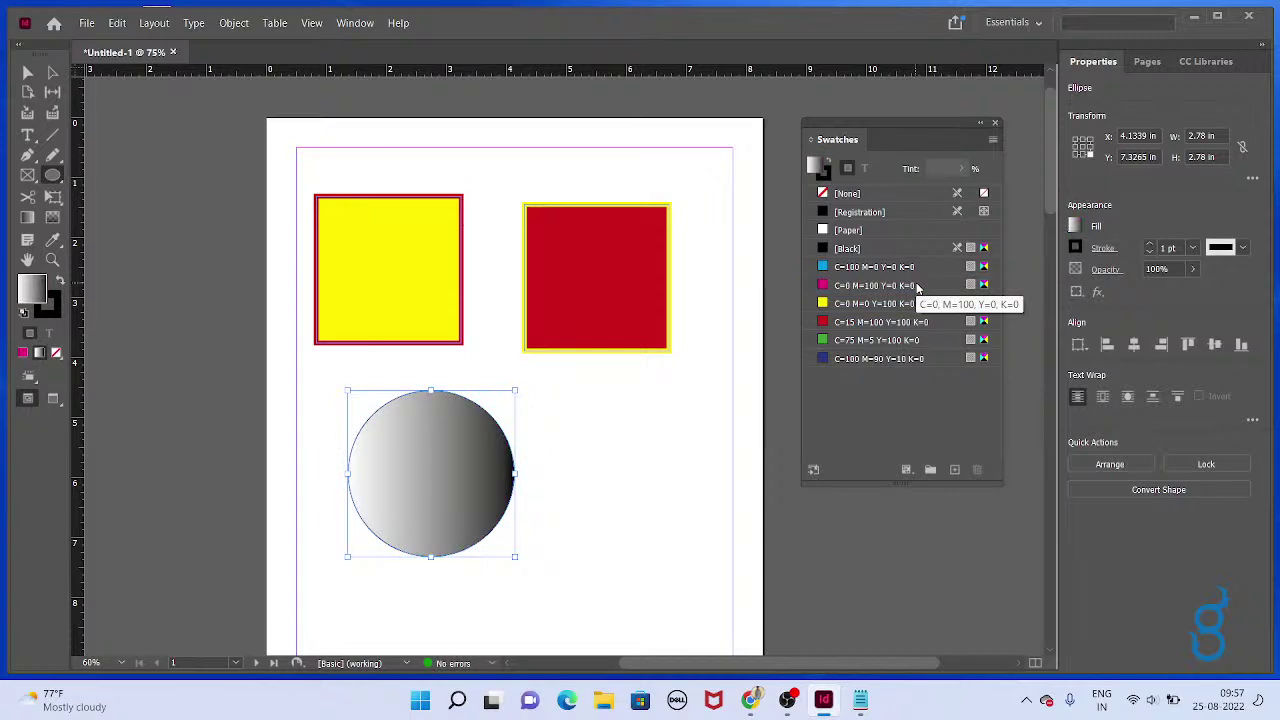
left_click(918, 287)
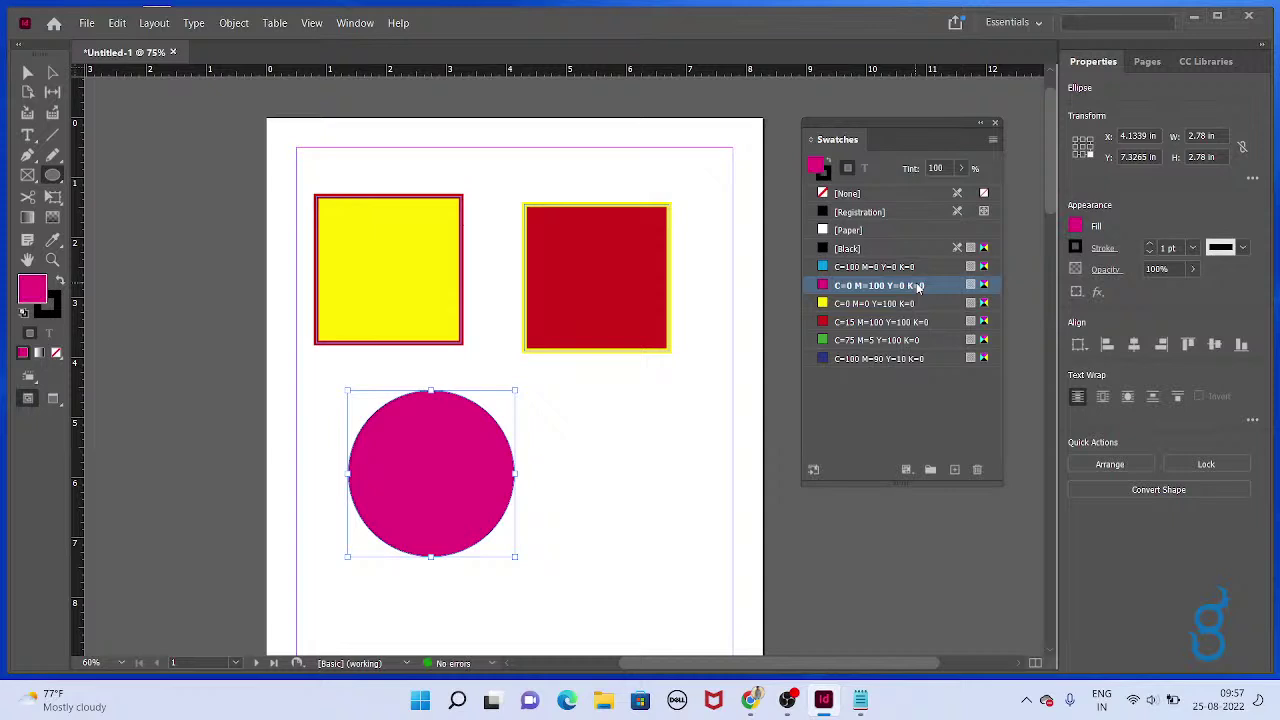
key("slash")
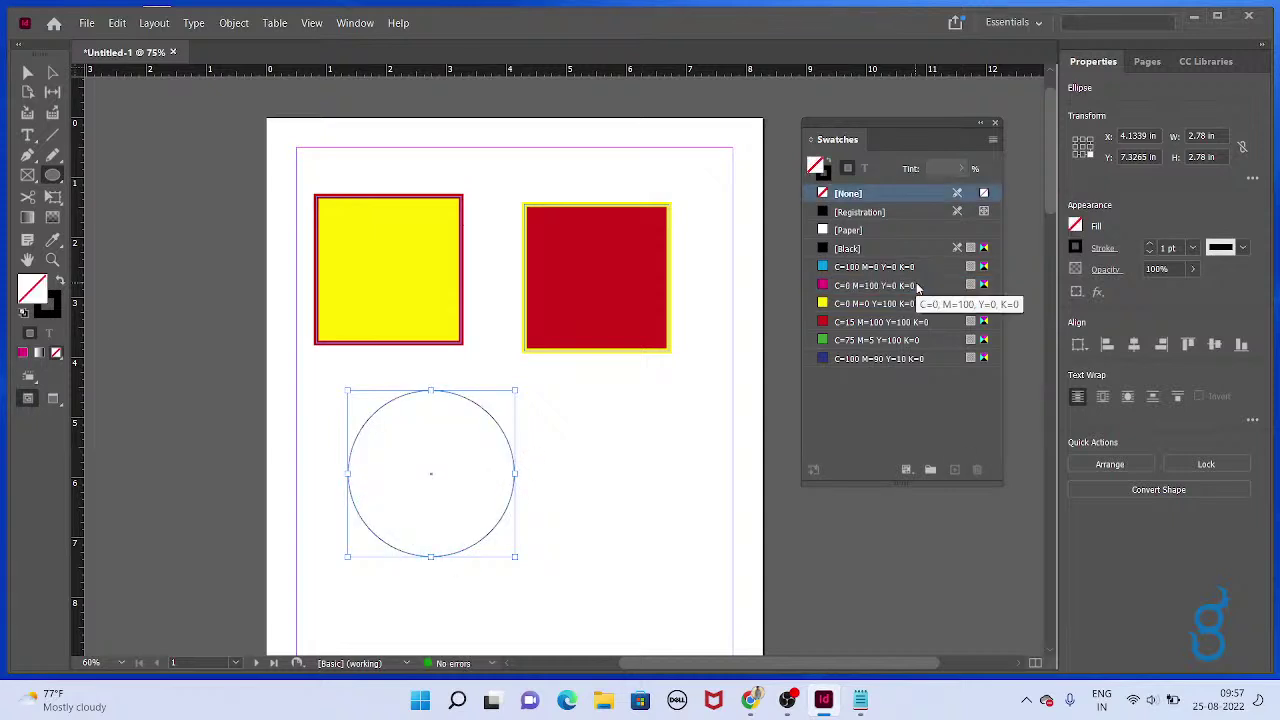
left_click(918, 287)
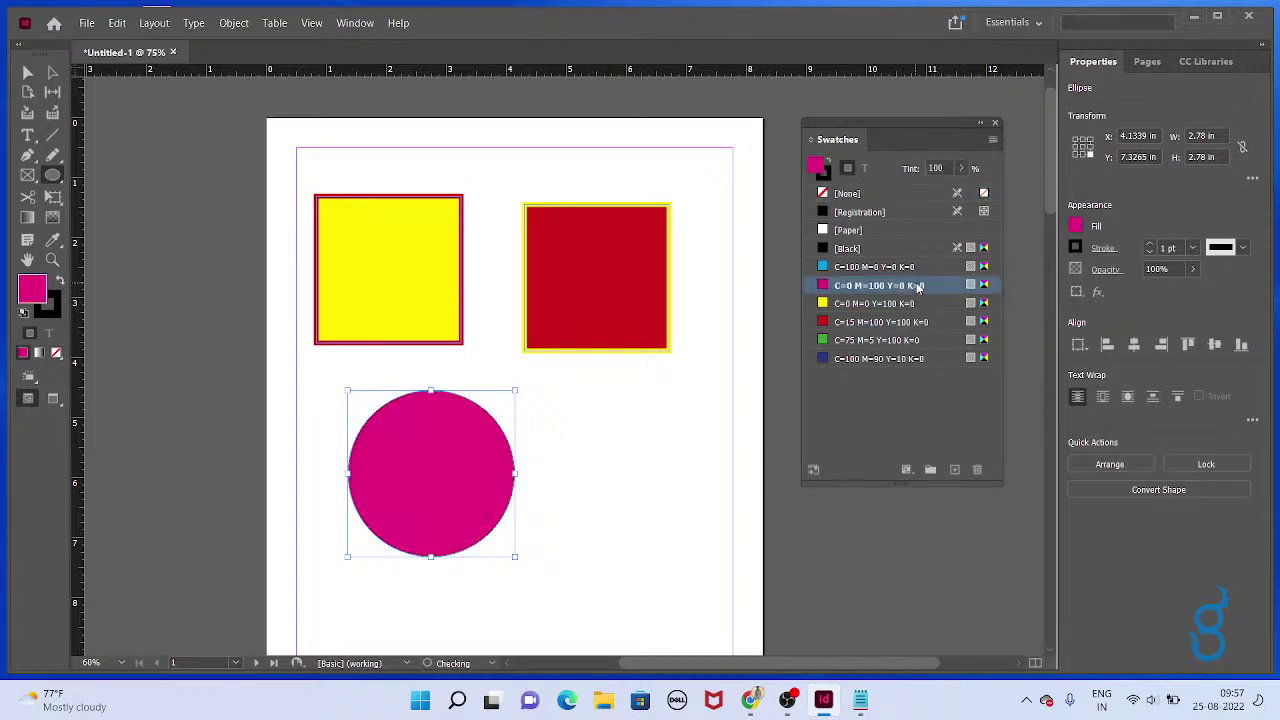
key("period")
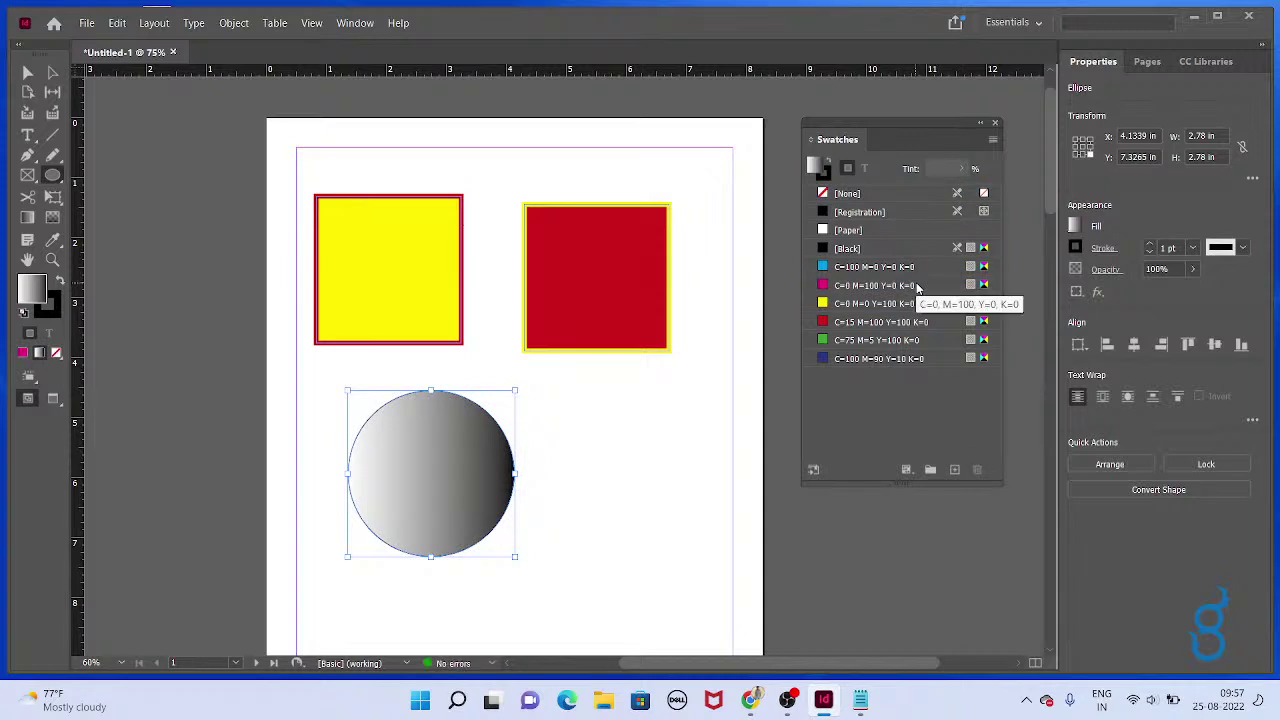
key("slash")
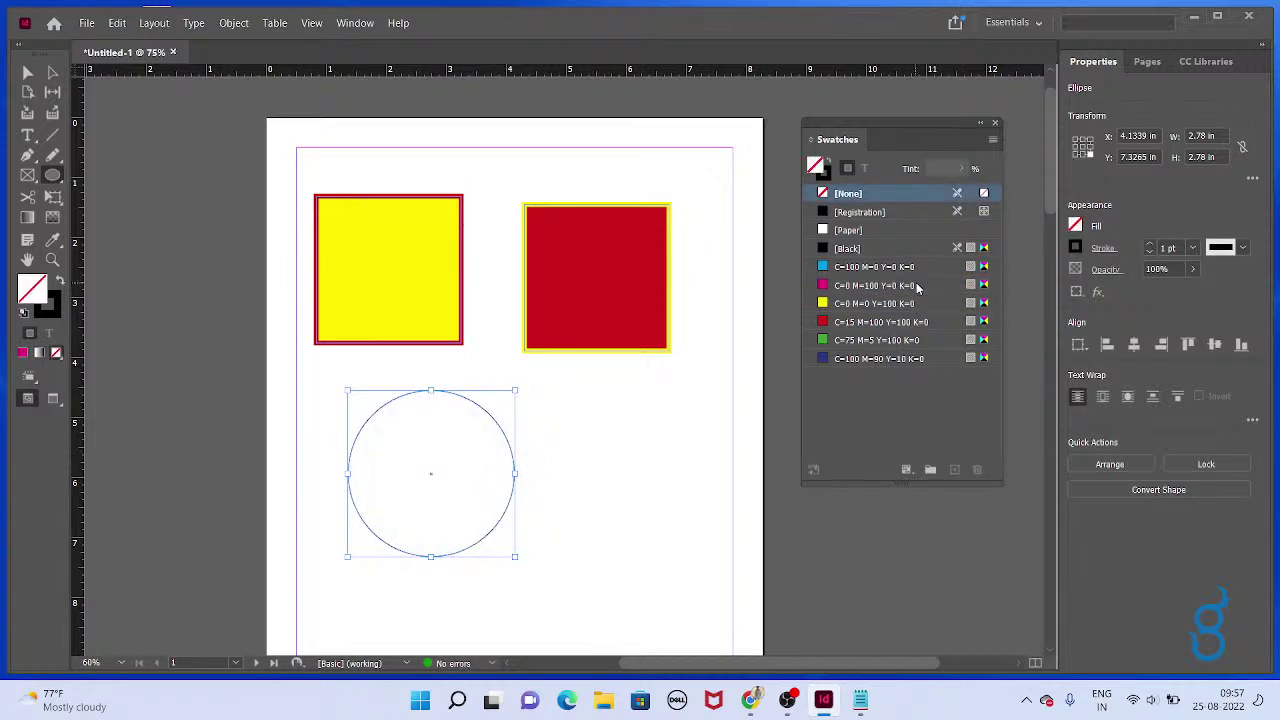
left_click(918, 287)
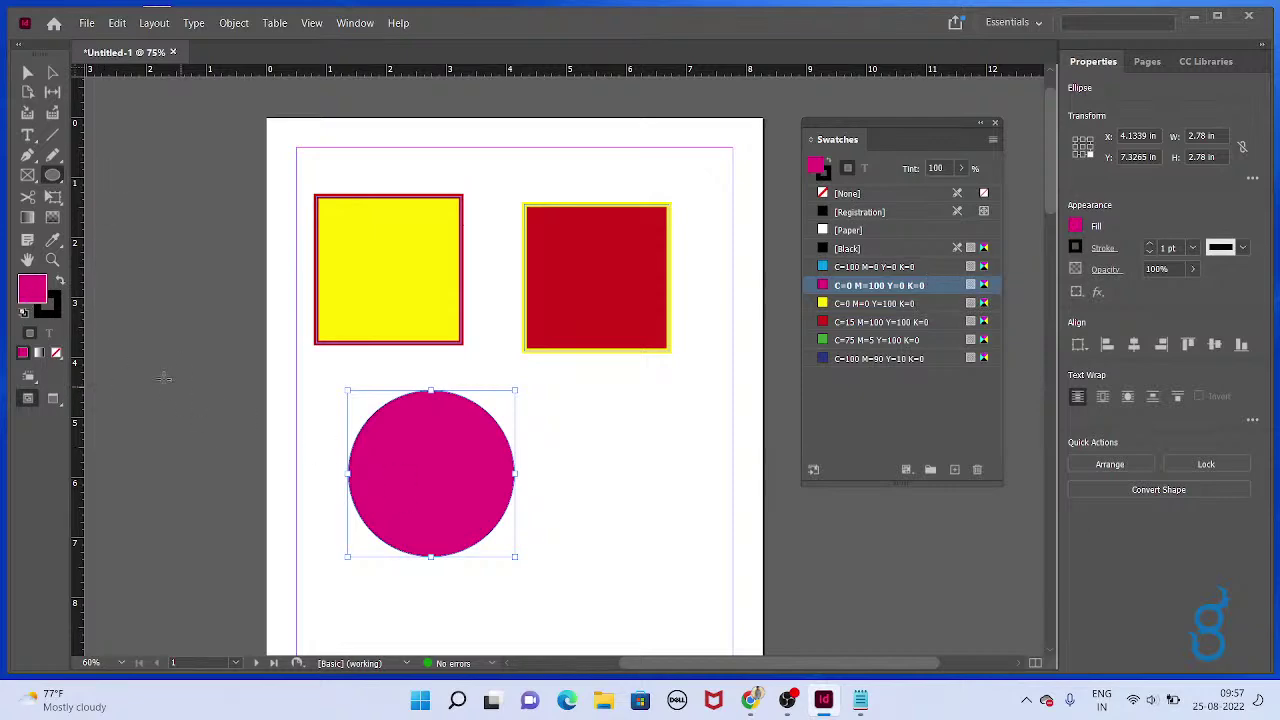
Highlight the lines on filling color, filling gradient and removing fill in the inde-shot notes, and return to the InDesign document
key("alt+Tab")
left_click_drag(372, 543, 69, 510)
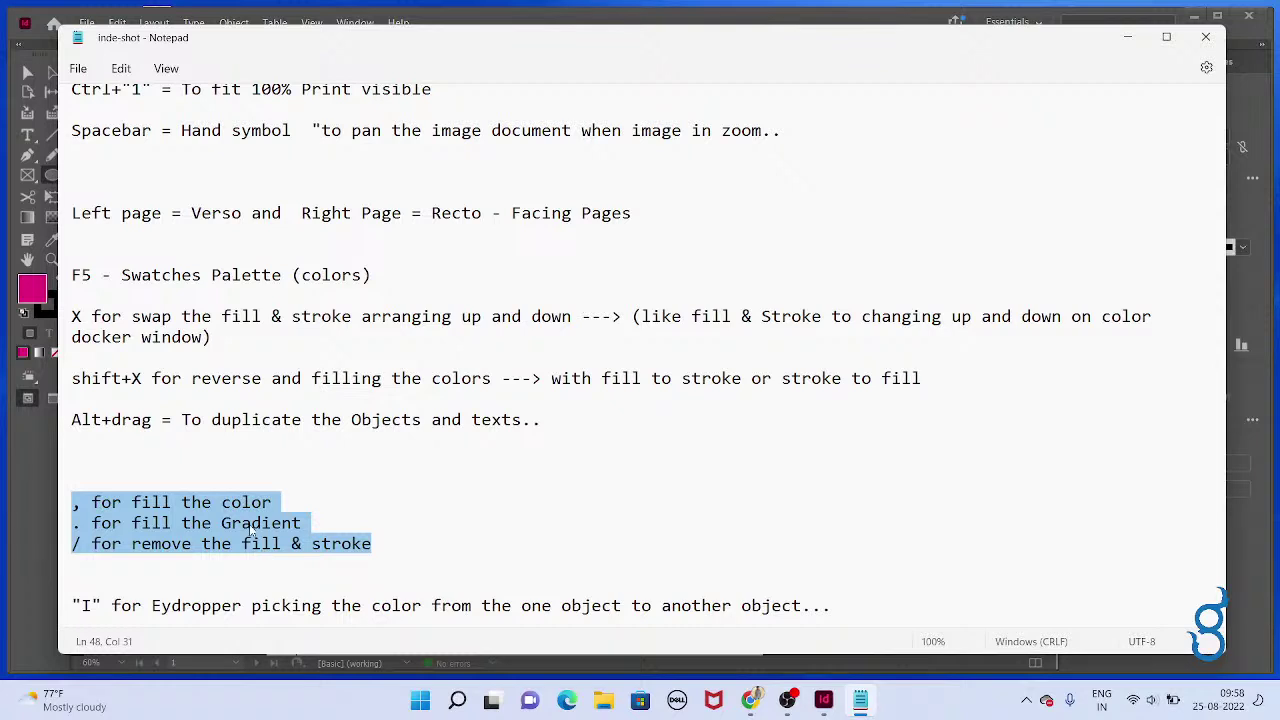
key("alt+Tab")
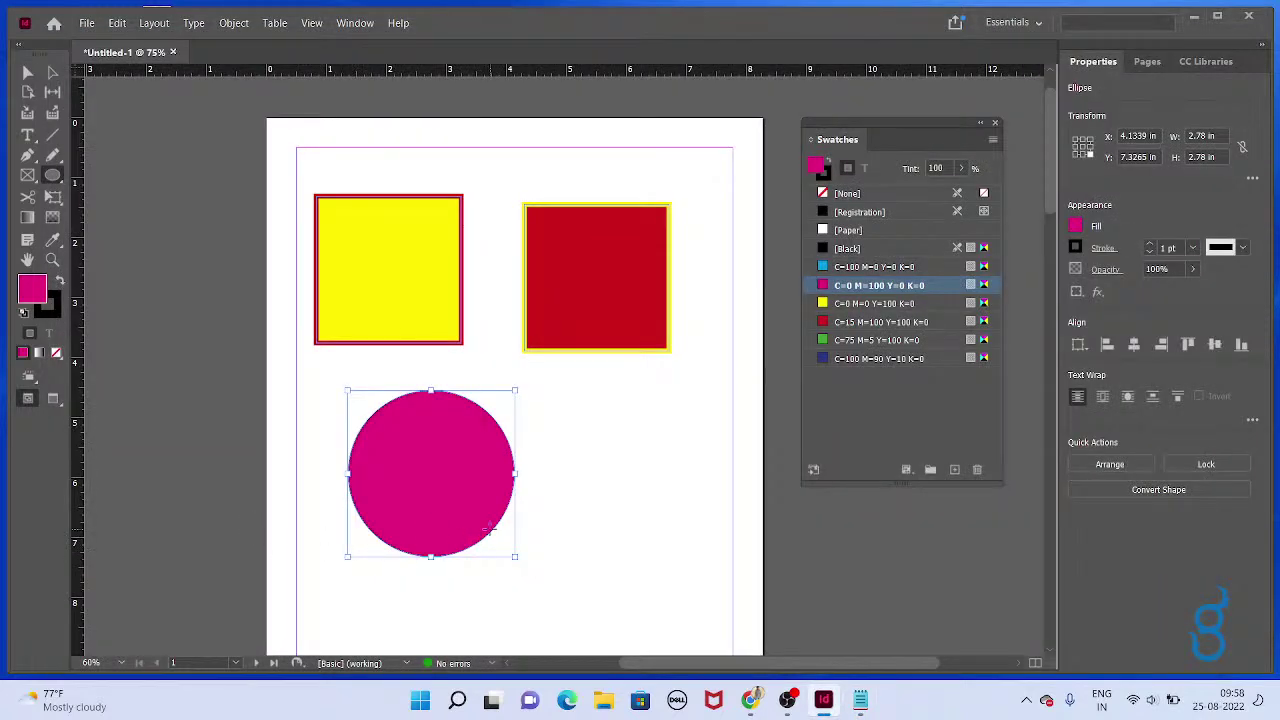
Cycle the circle's fill through gradient, none and solid color, and reapply the magenta fill
key("v")
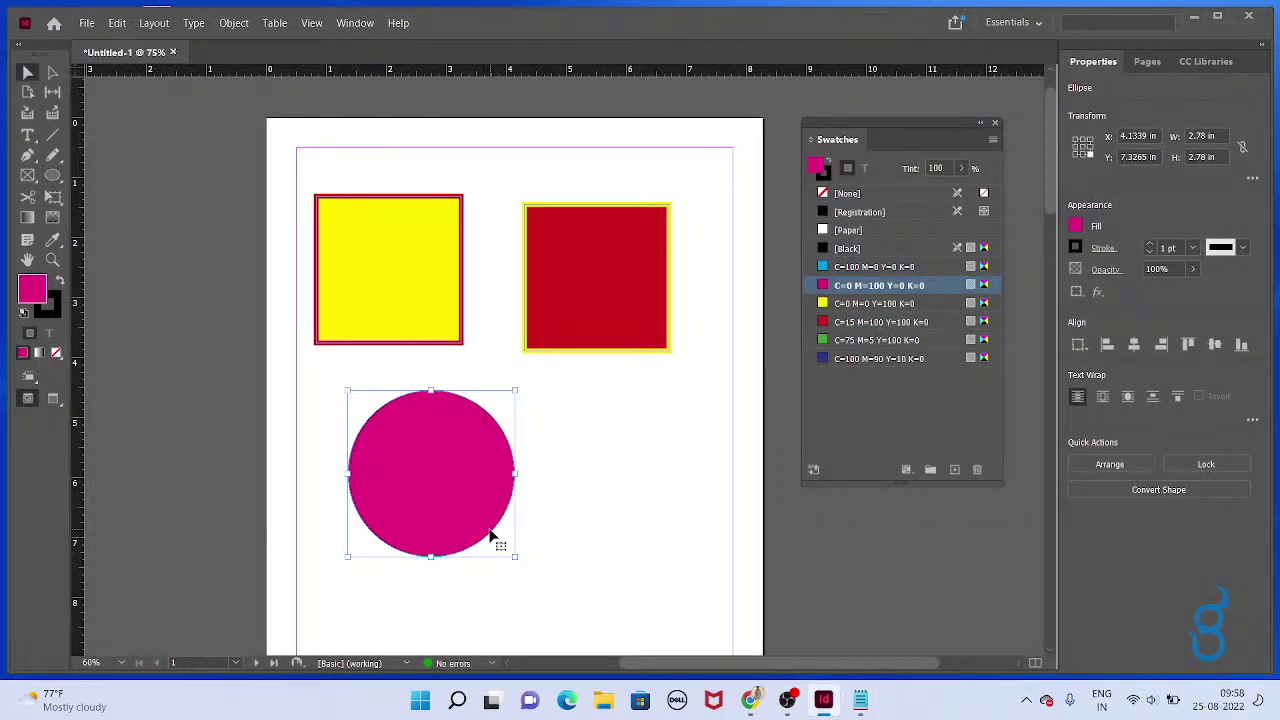
key("period")
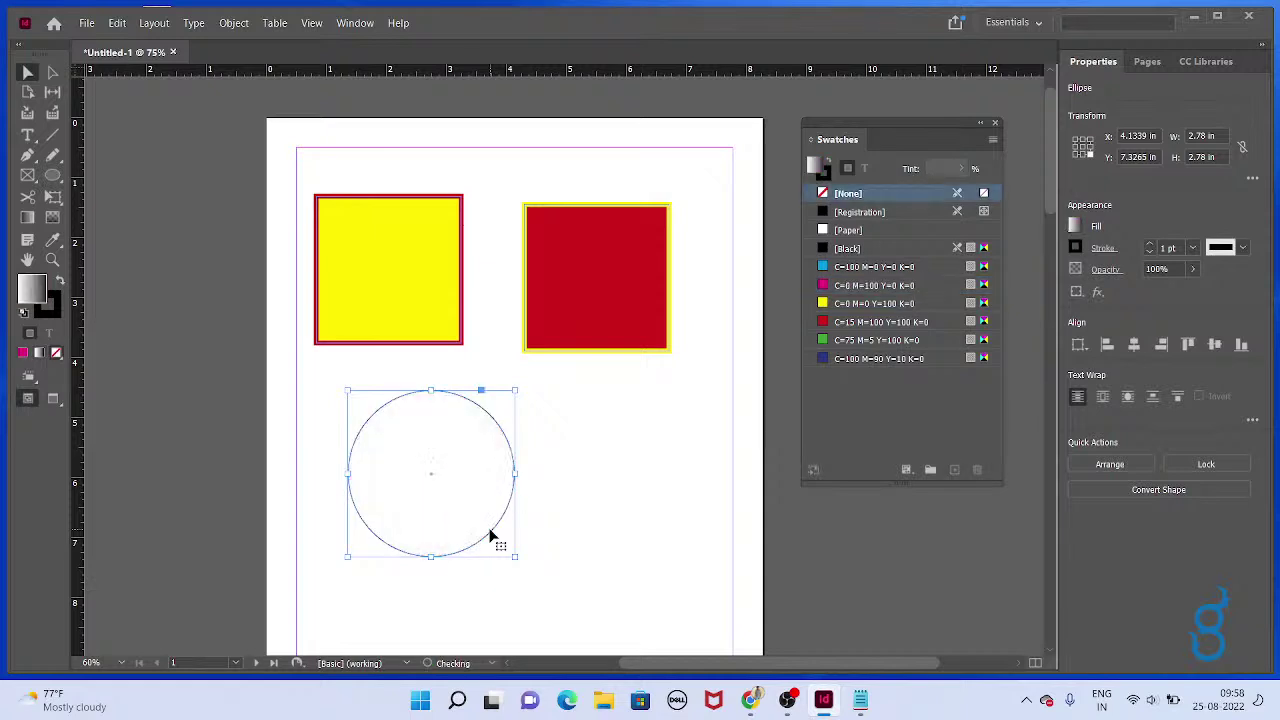
key("slash")
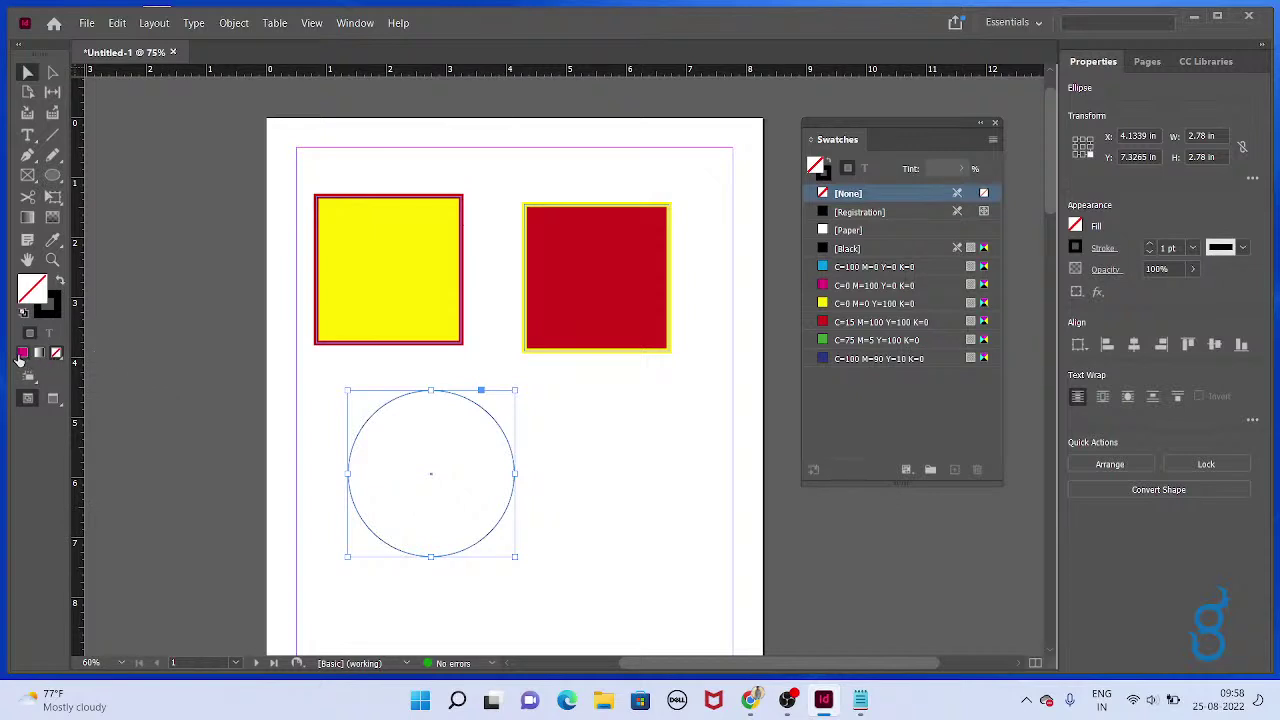
key("comma")
key("period")
key("slash")
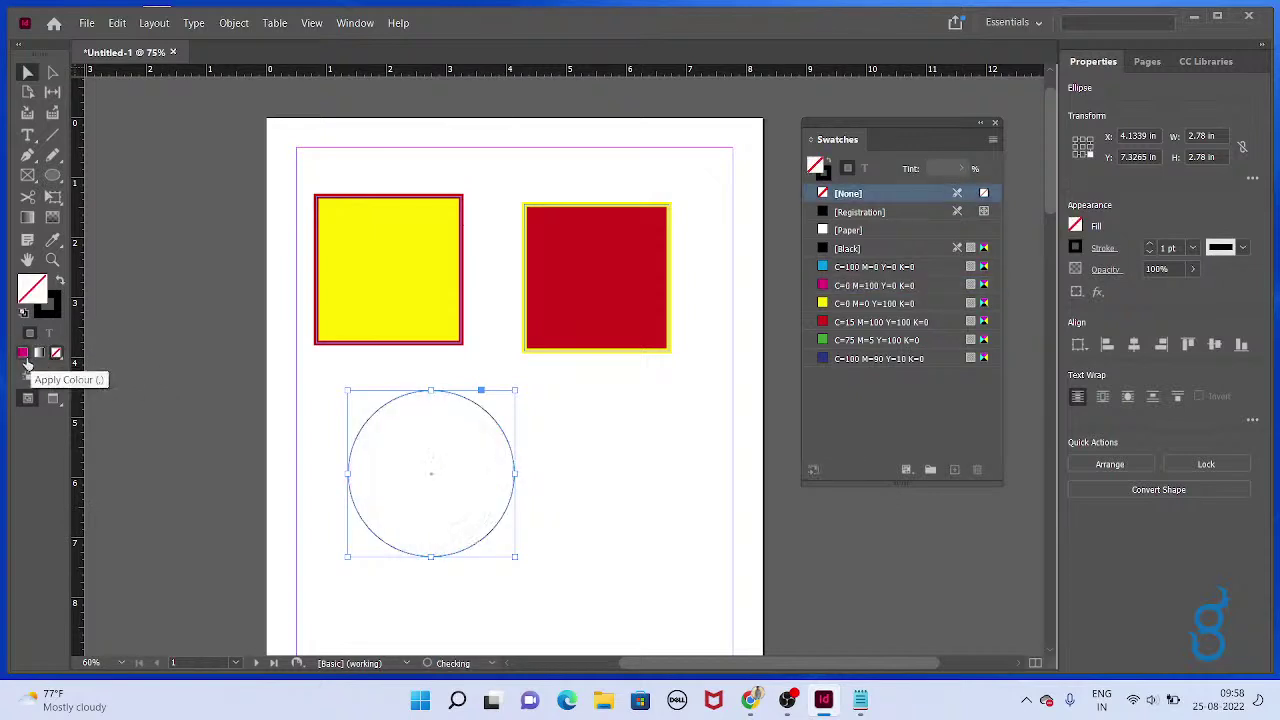
left_click(23, 355)
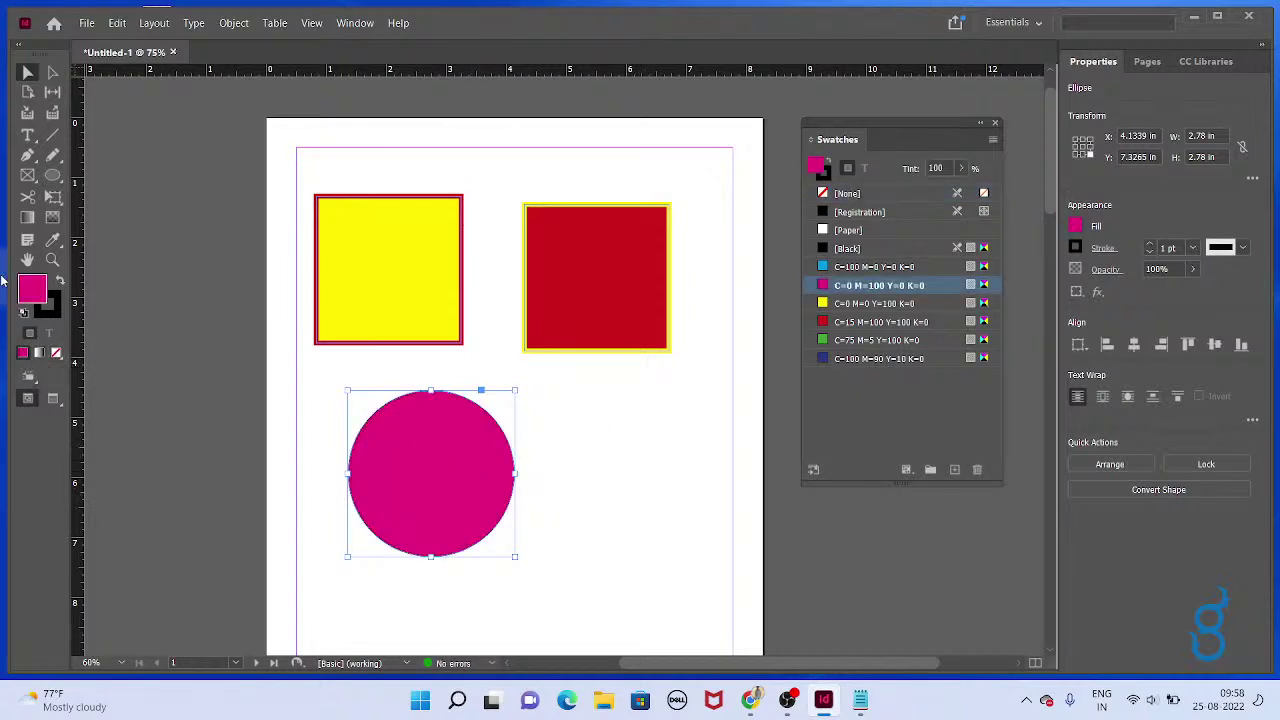
Set the circle's stroke weight to 9 pt, and move it down so its lower-right corner sits at about Y 7.80 in
left_click(1150, 244)
left_click(1150, 244)
left_click(1150, 244)
left_click_drag(451, 477, 445, 496)
Fill the circle with the default linear gradient, and open the Gradient settings beside the circle
key("period")
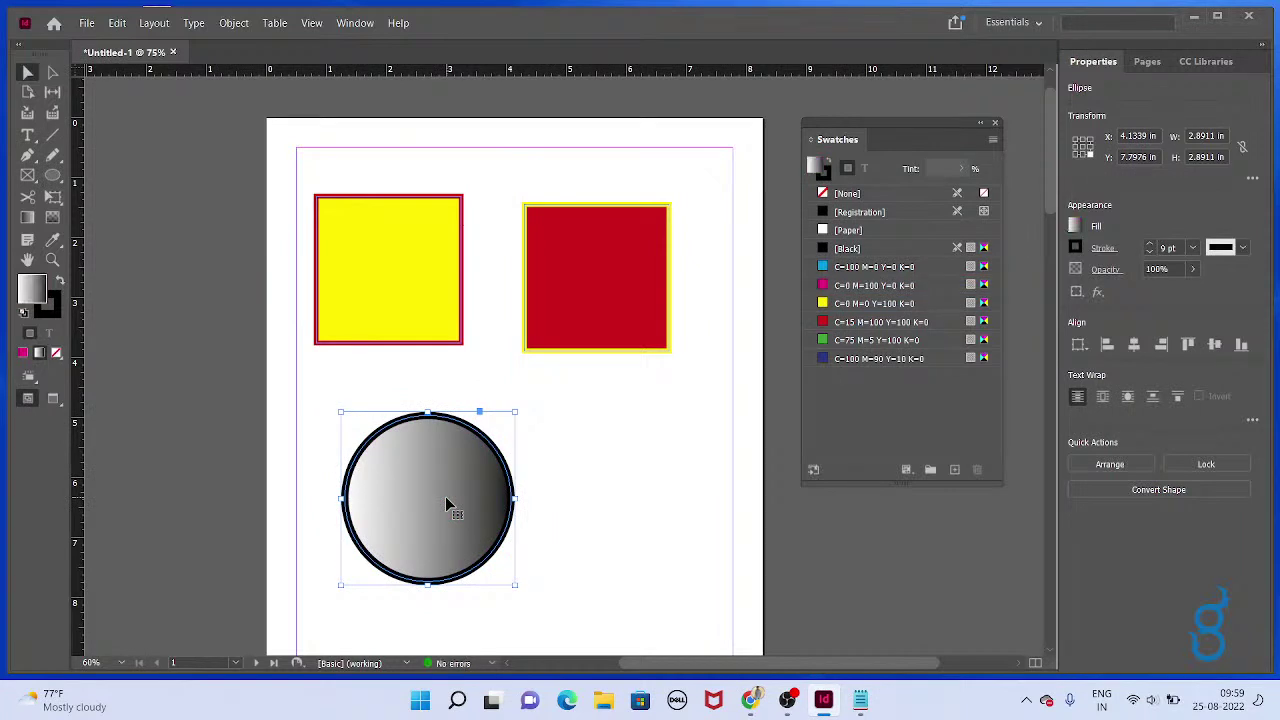
left_click(1072, 232)
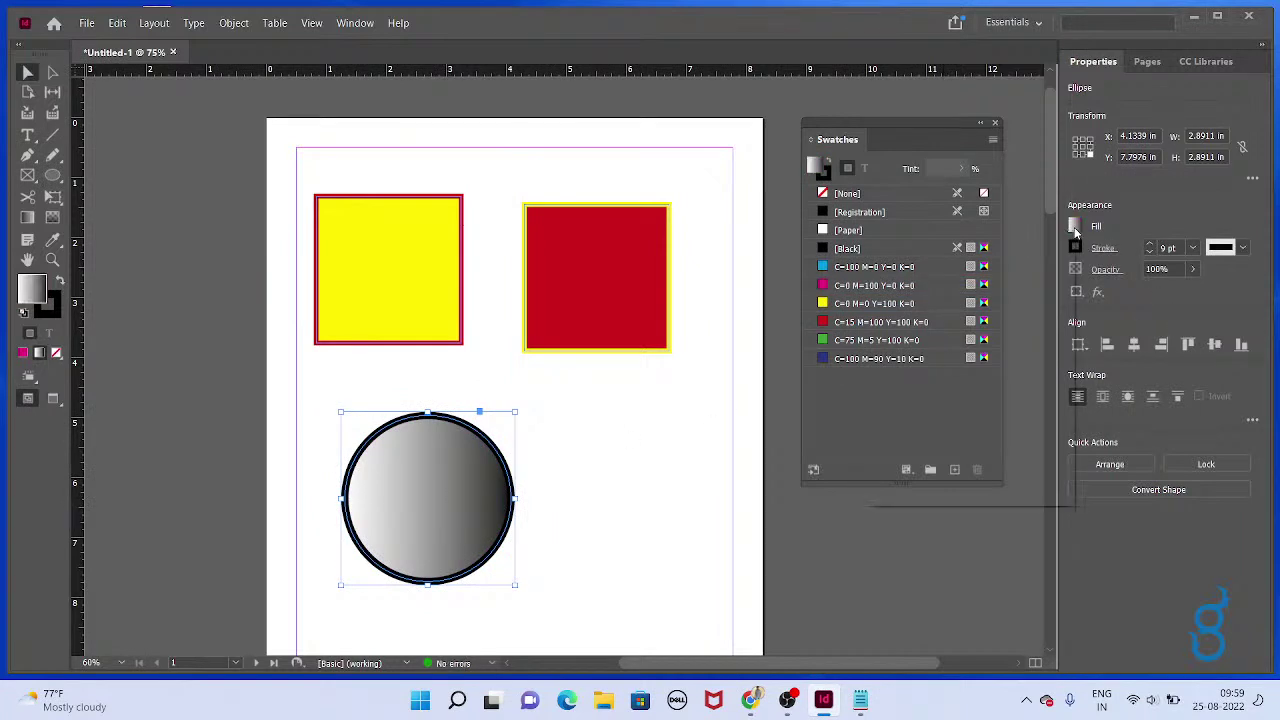
left_click(1130, 212)
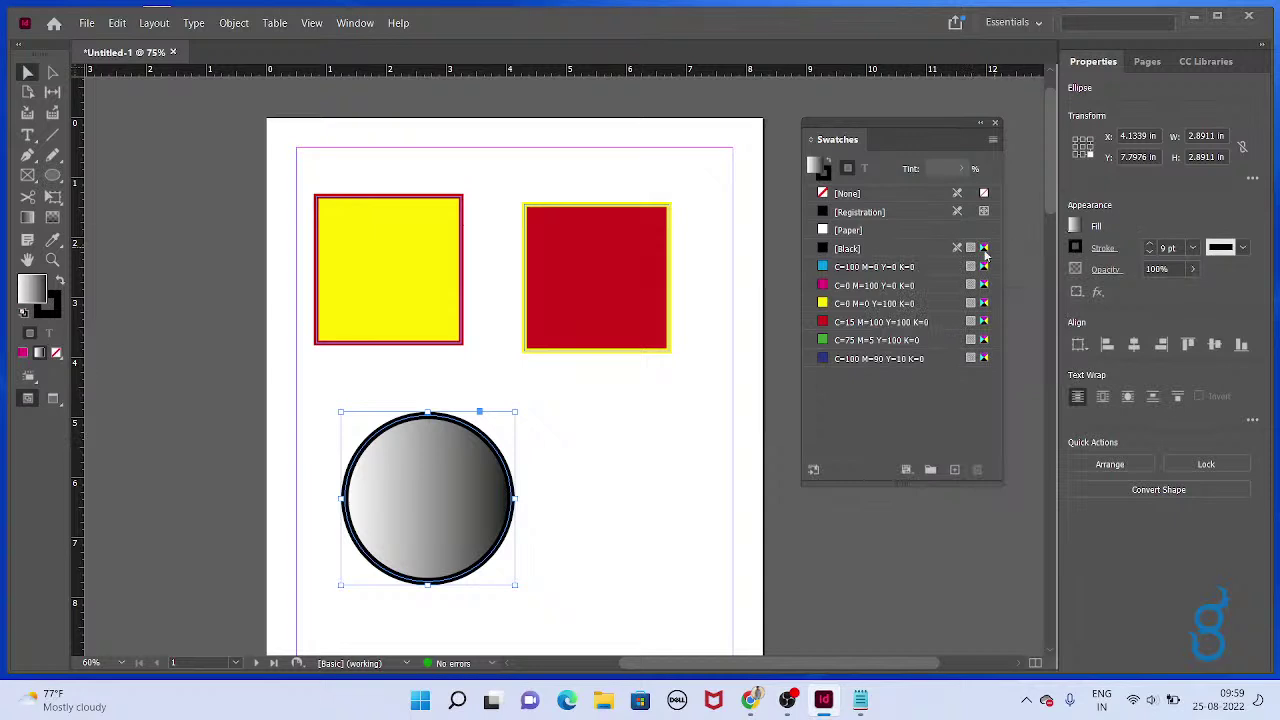
left_click(32, 219)
double_click(33, 224)
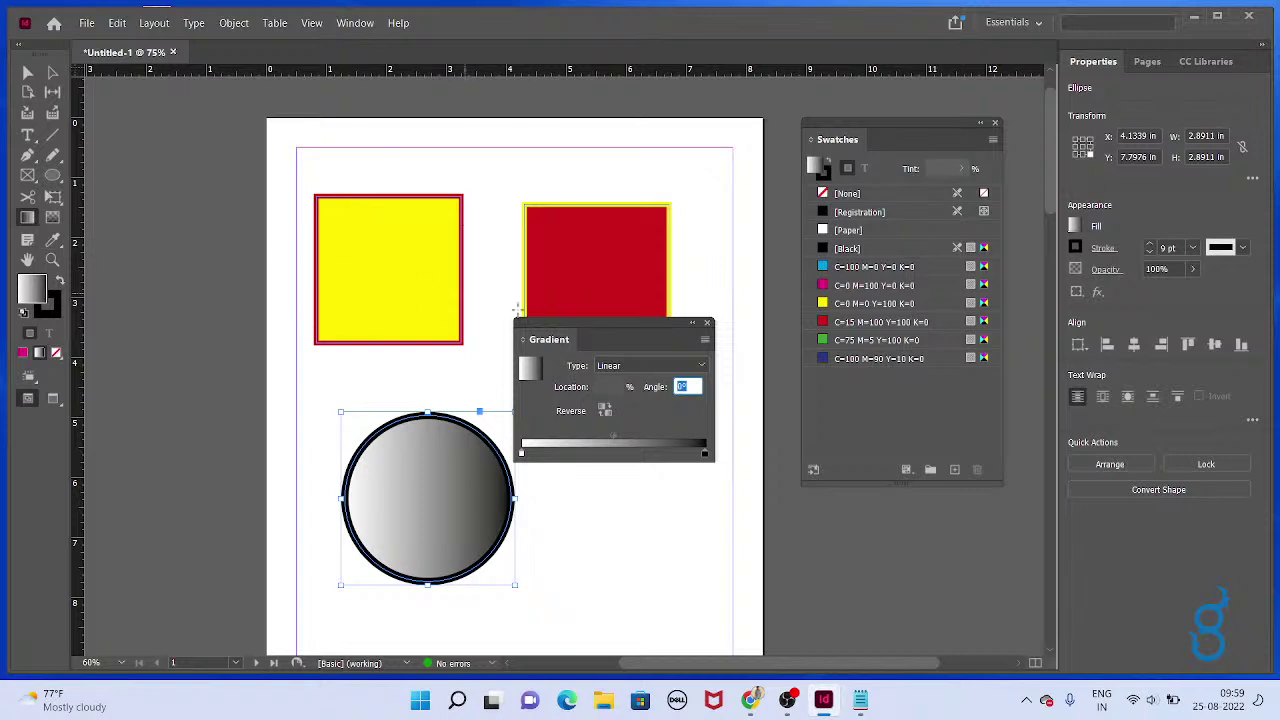
left_click_drag(572, 334, 673, 393)
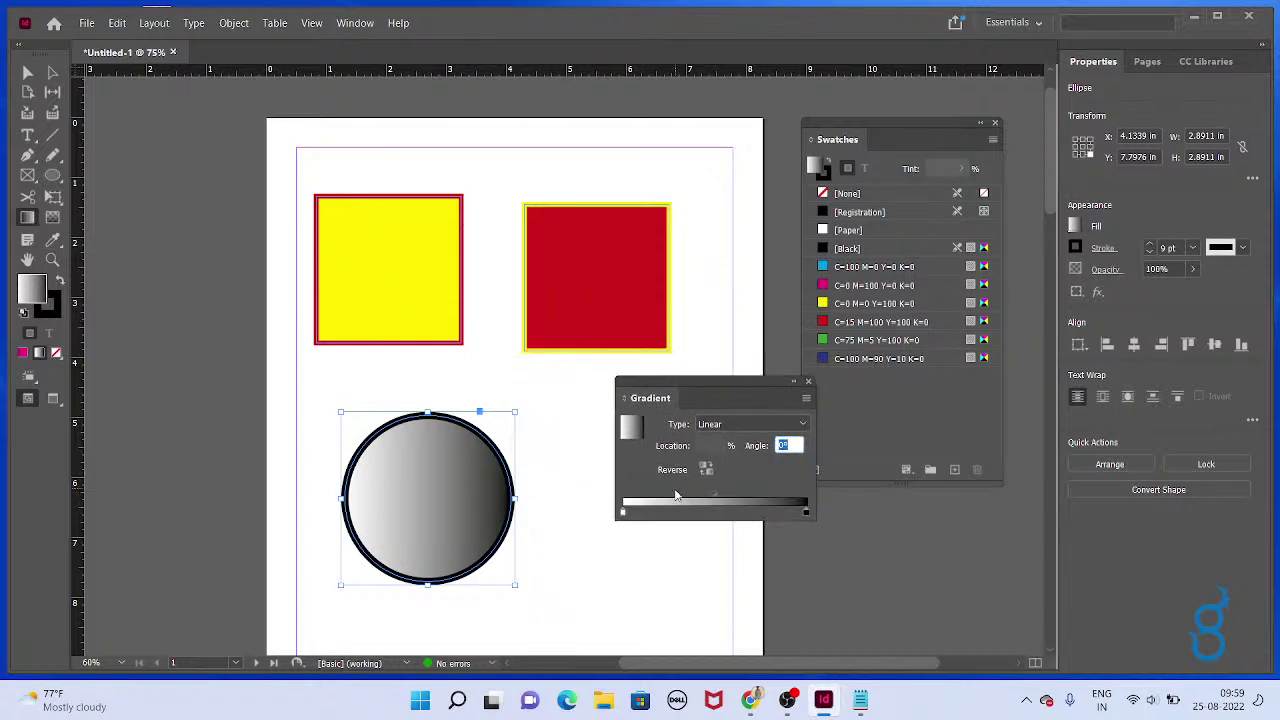
Change the white start stop of the circle's gradient to orange-red
left_click(621, 513)
double_click(30, 287)
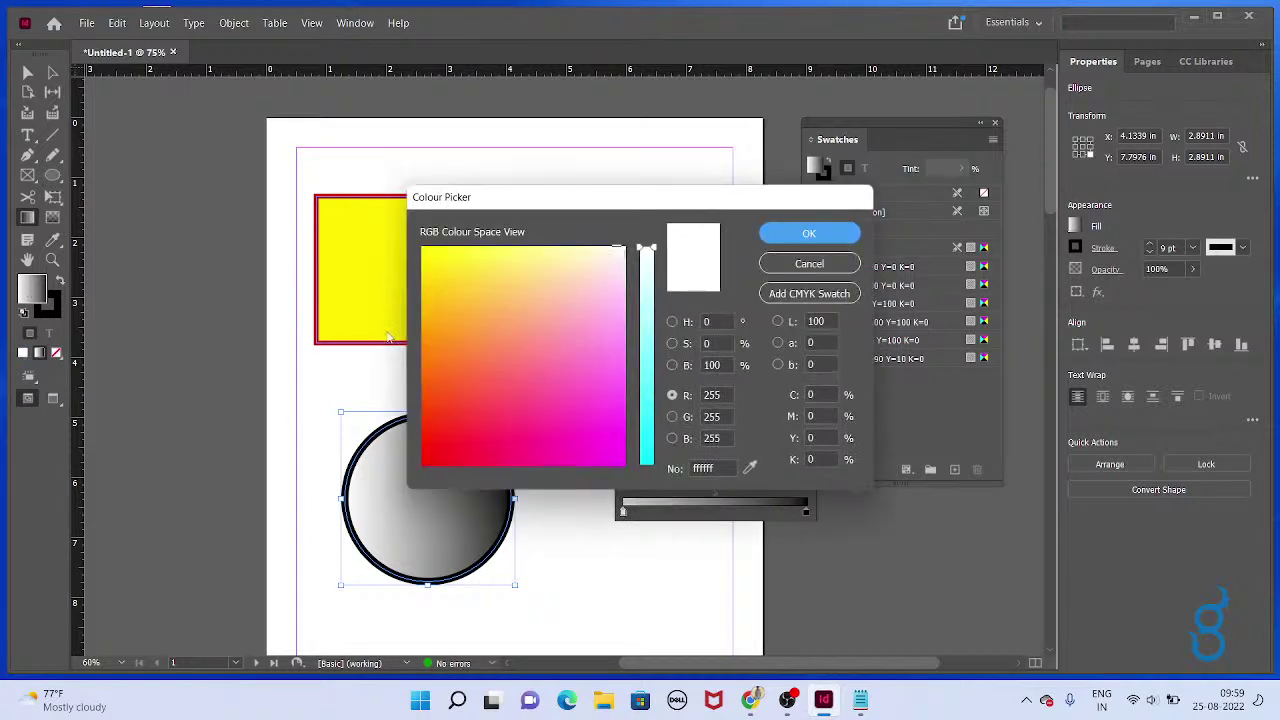
left_click(504, 392)
left_click(427, 400)
left_click(809, 233)
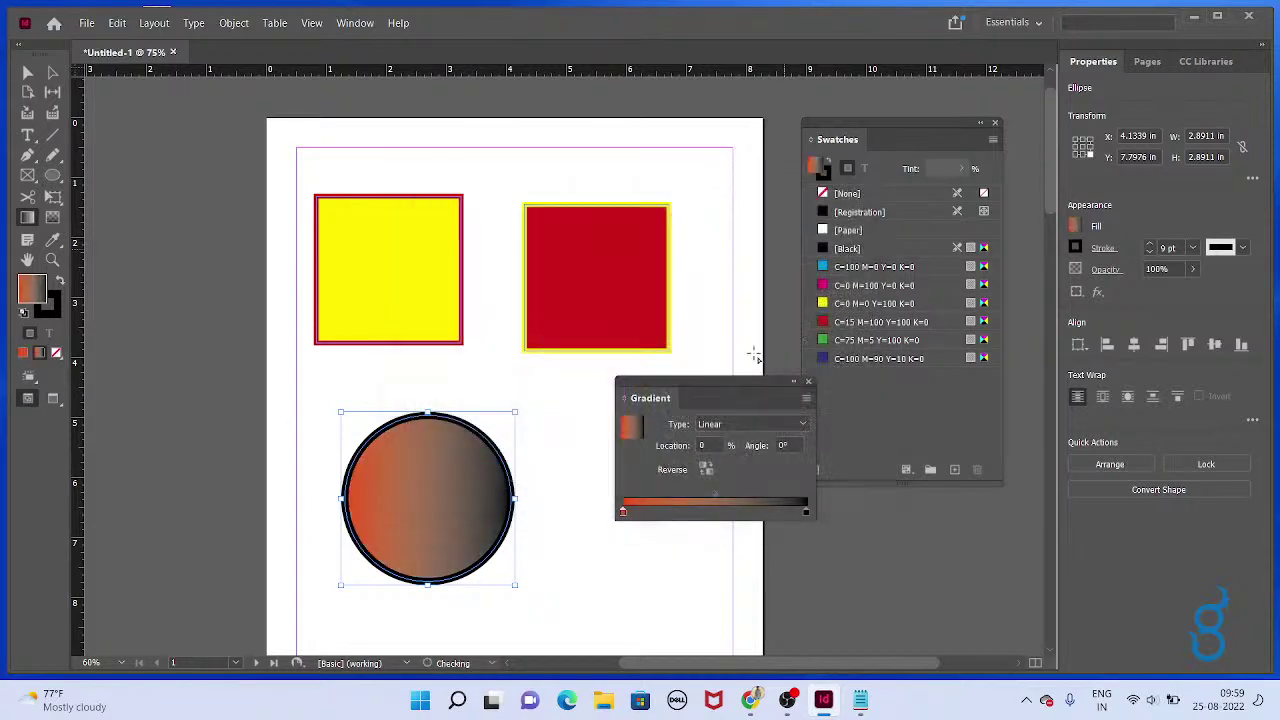
Change the black end stop of the circle's gradient to red ee1d1b, and recolor it golden yellow e5ba00
left_click(810, 514)
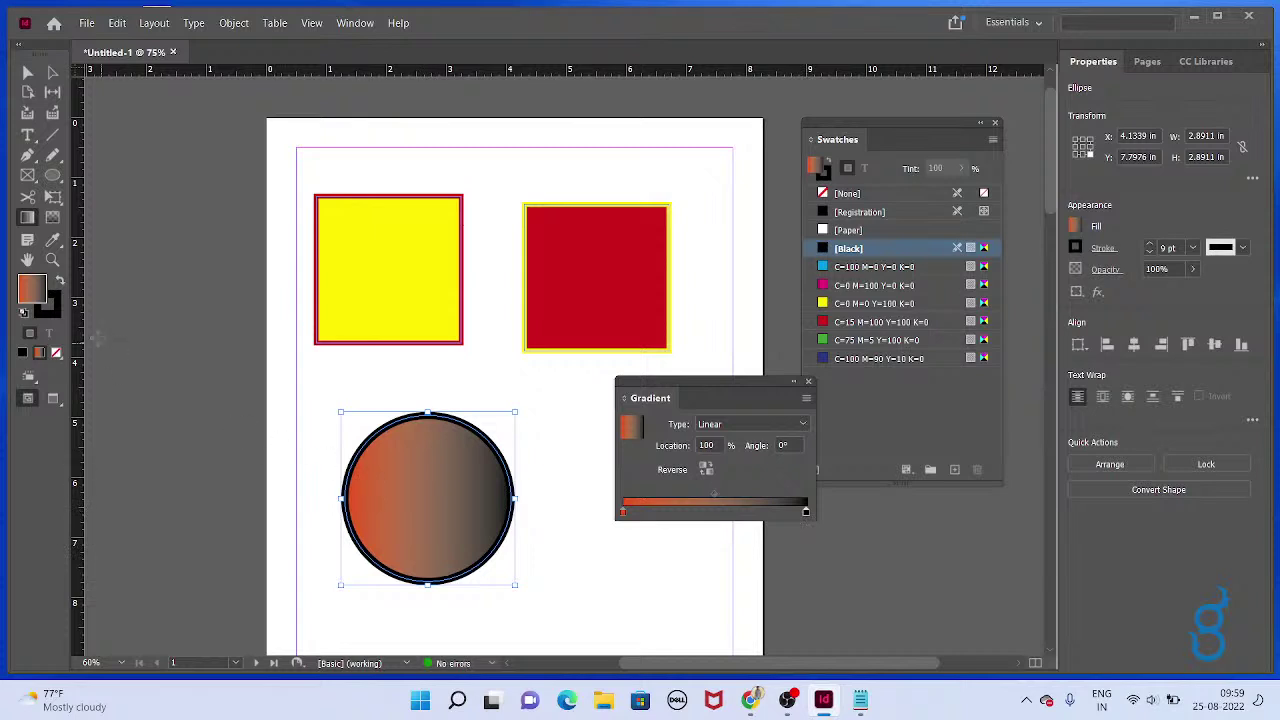
double_click(40, 290)
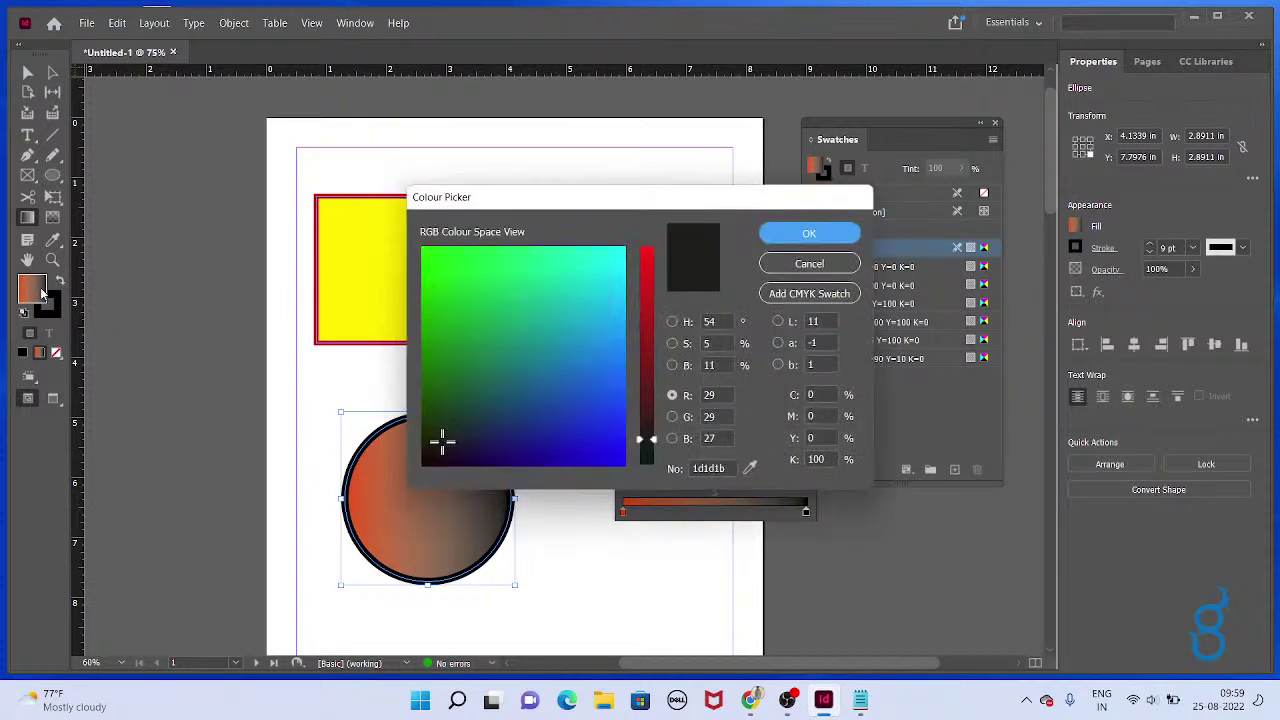
left_click_drag(646, 440, 646, 260)
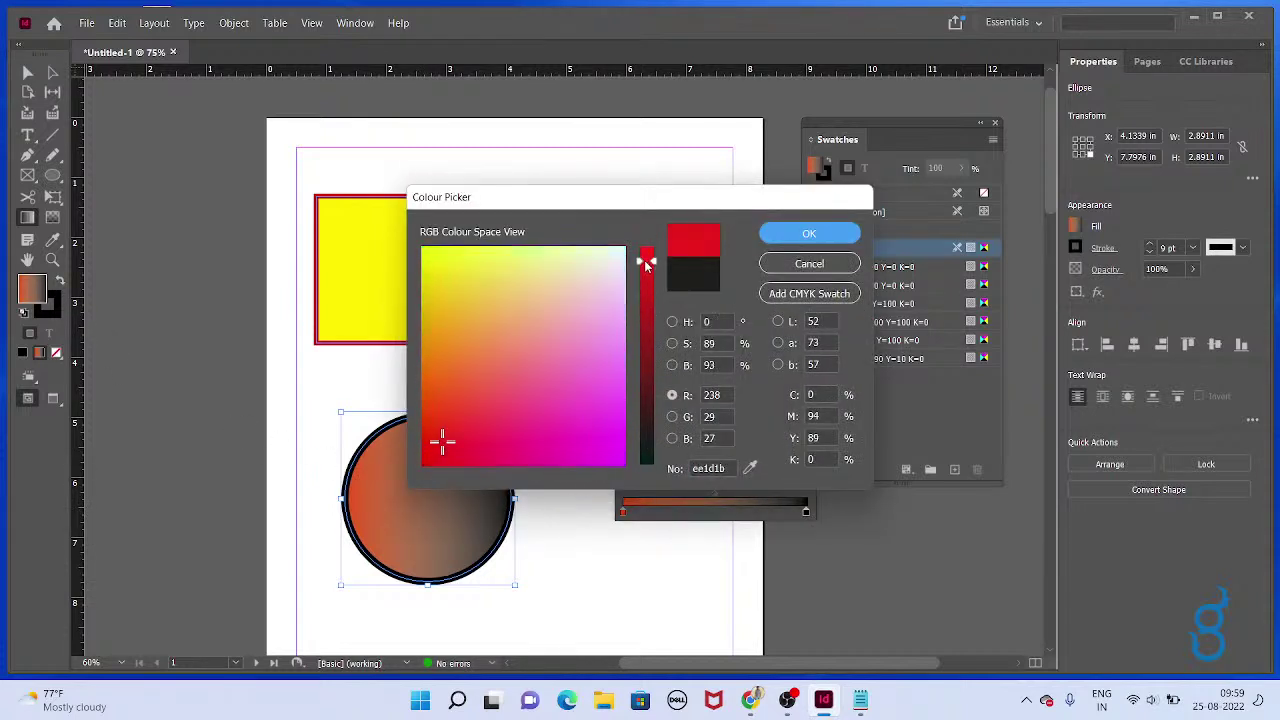
left_click(838, 237)
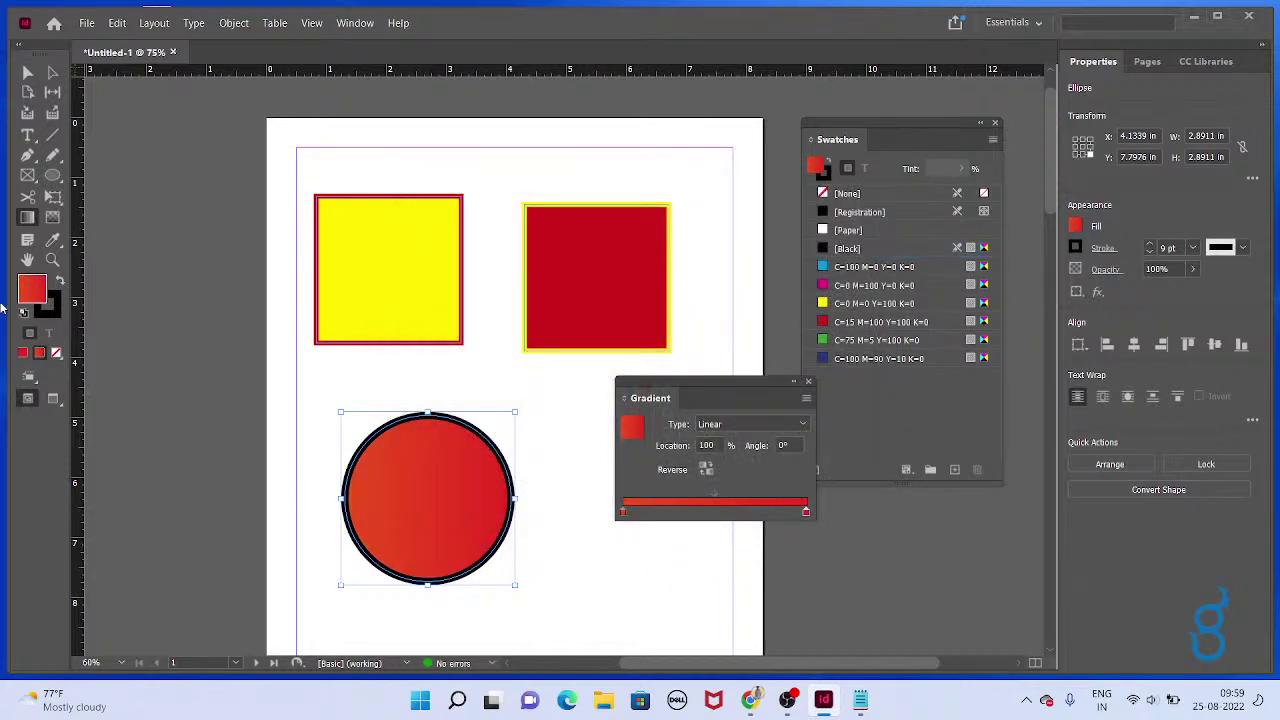
double_click(30, 292)
left_click_drag(424, 270, 414, 306)
left_click(792, 238)
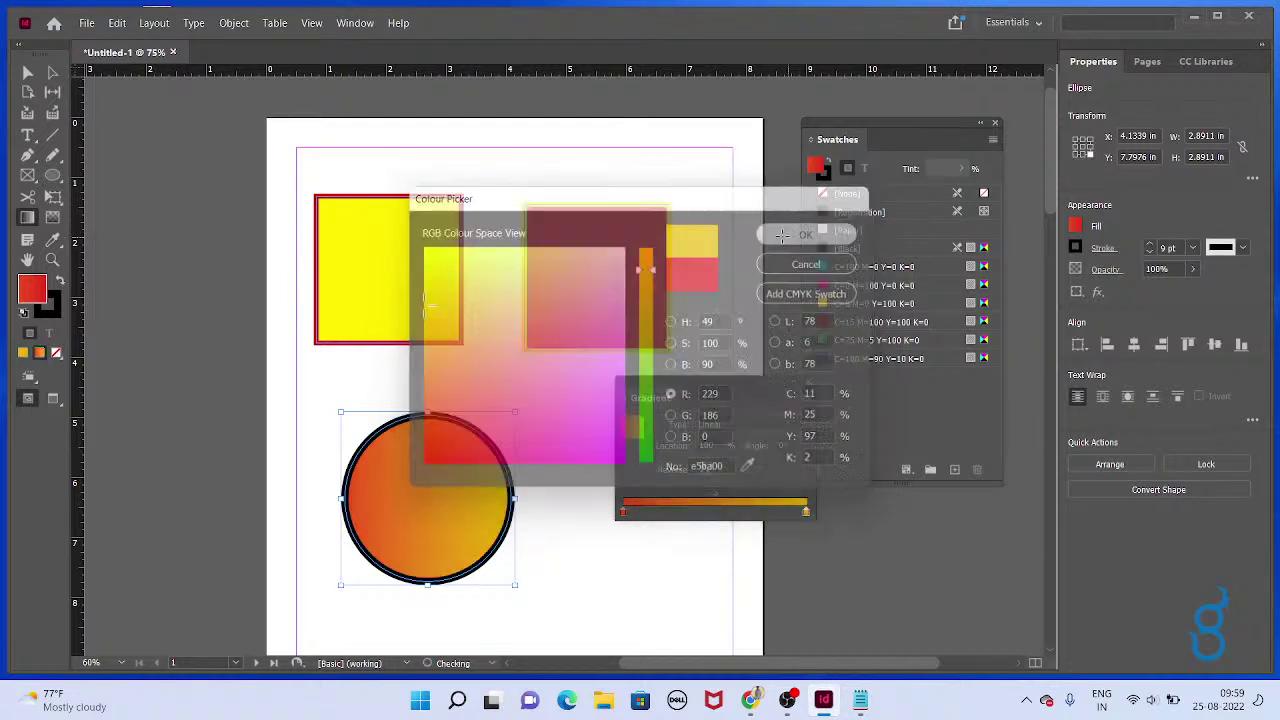
Set the circle's gradient type to Radial
left_click(746, 432)
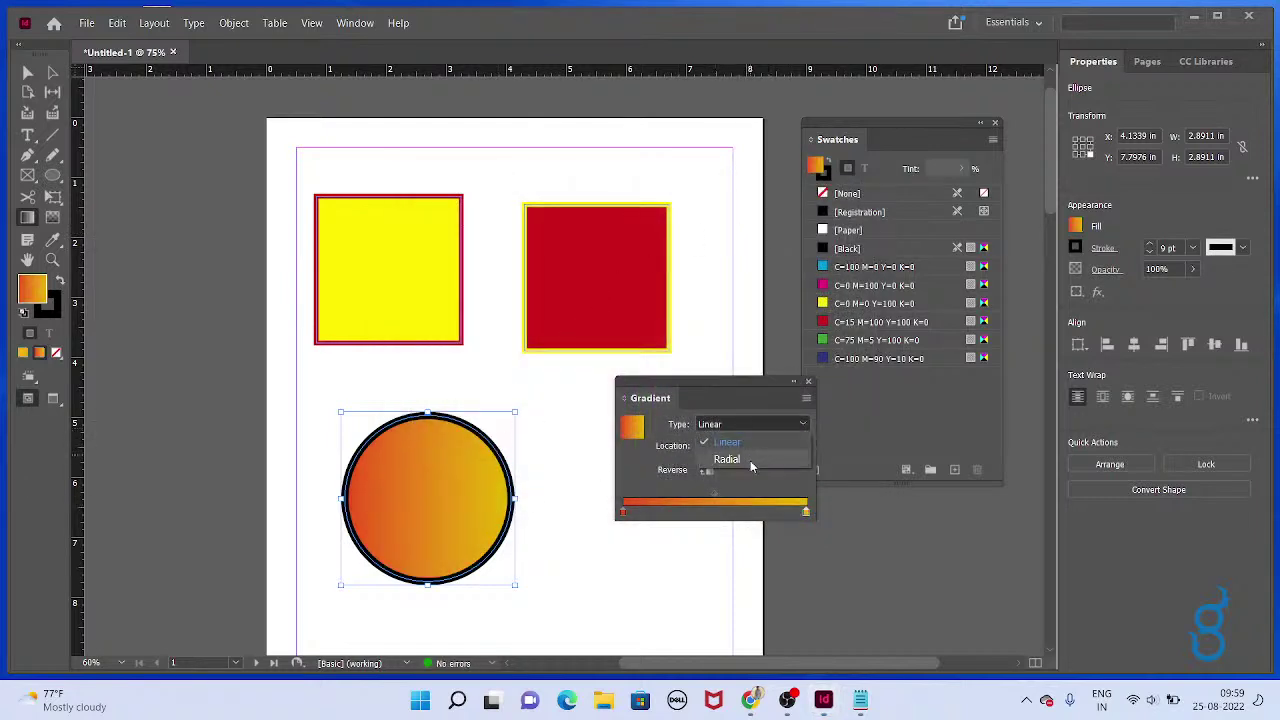
left_click(746, 458)
left_click(746, 432)
left_click(746, 460)
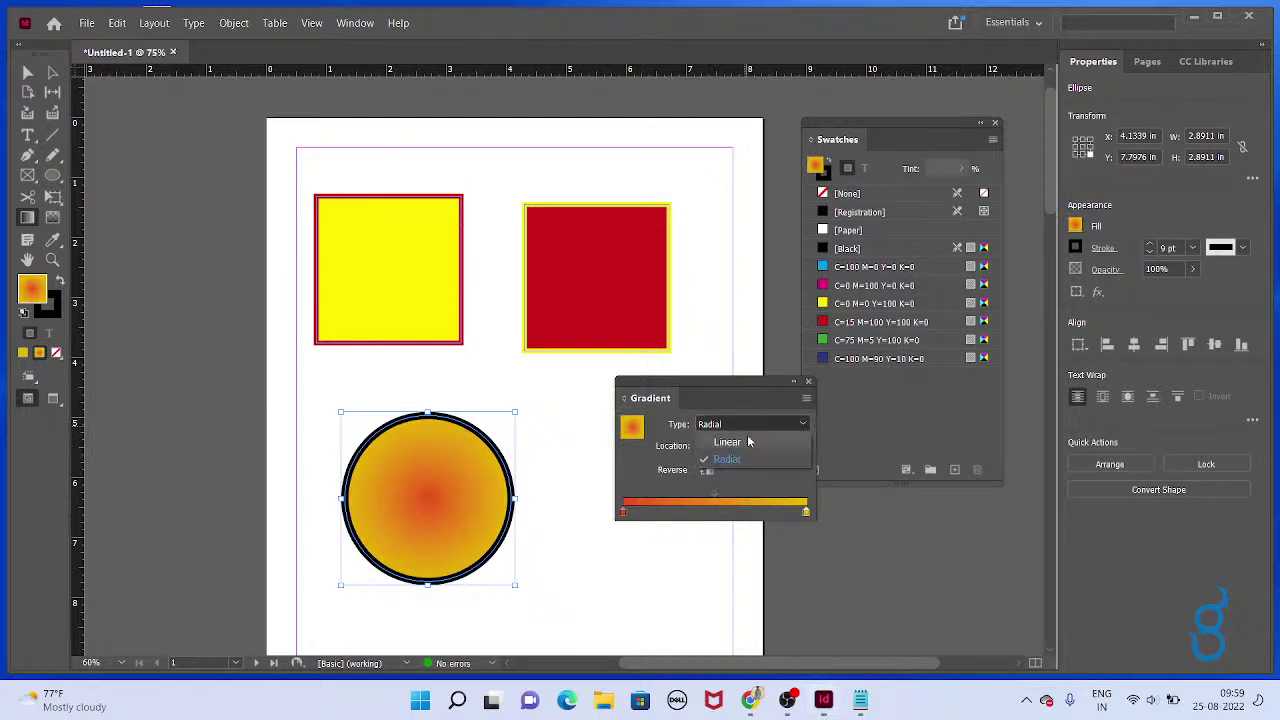
Reverse the circle's radial gradient so it runs from golden yellow at the center to orange-red at the edge
left_click(706, 470)
left_click(706, 470)
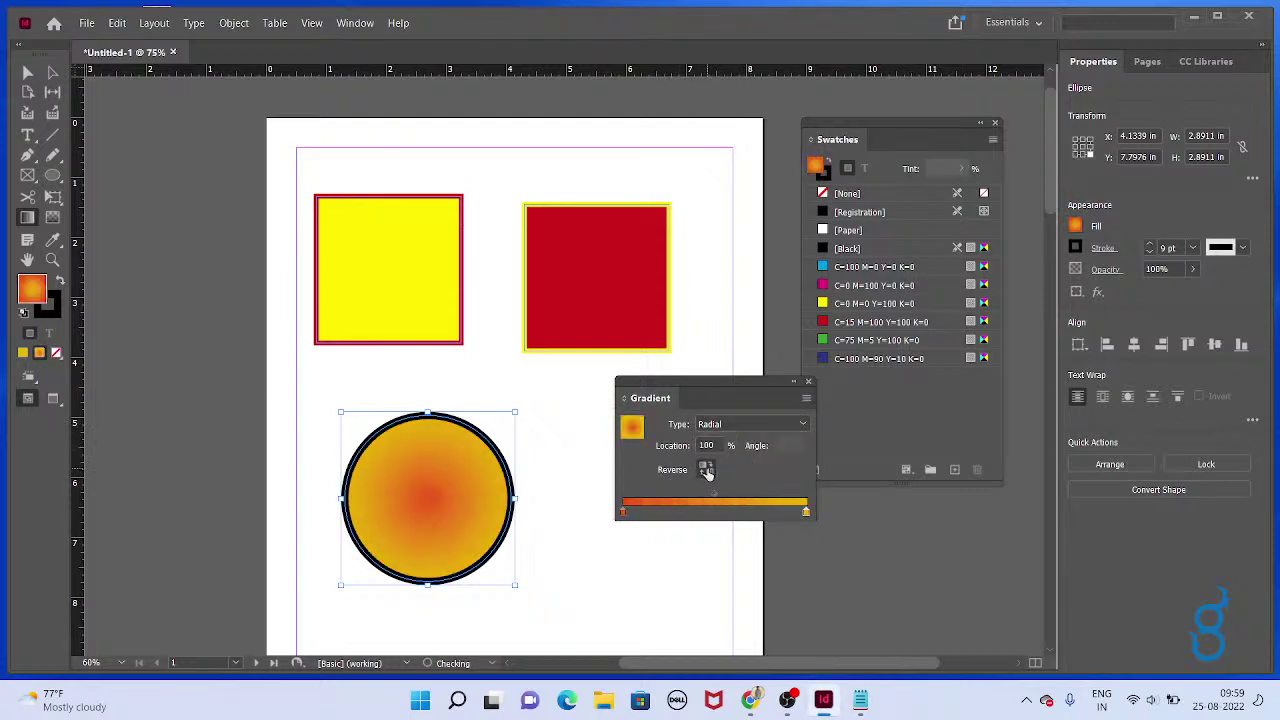
left_click(706, 470)
left_click(27, 72)
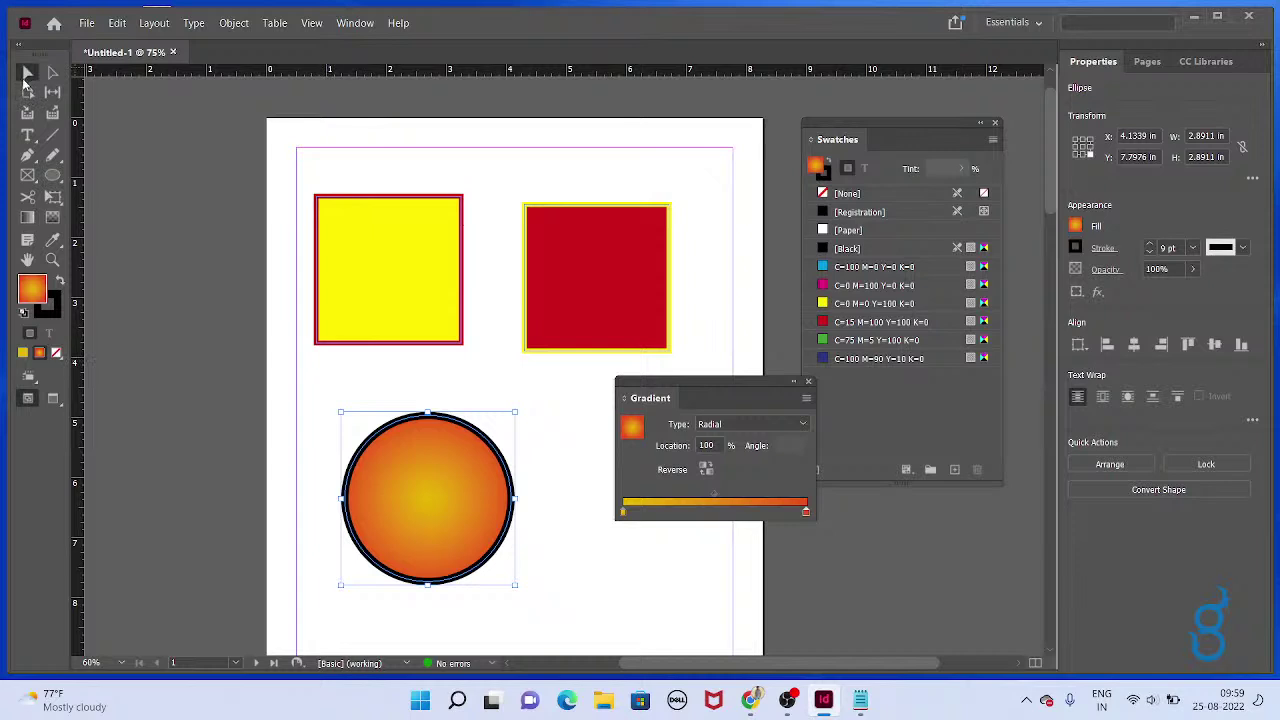
Move the red square slightly up, level with the yellow square, and copy the circle's fill and stroke onto it with the Eyedropper
left_click(572, 298)
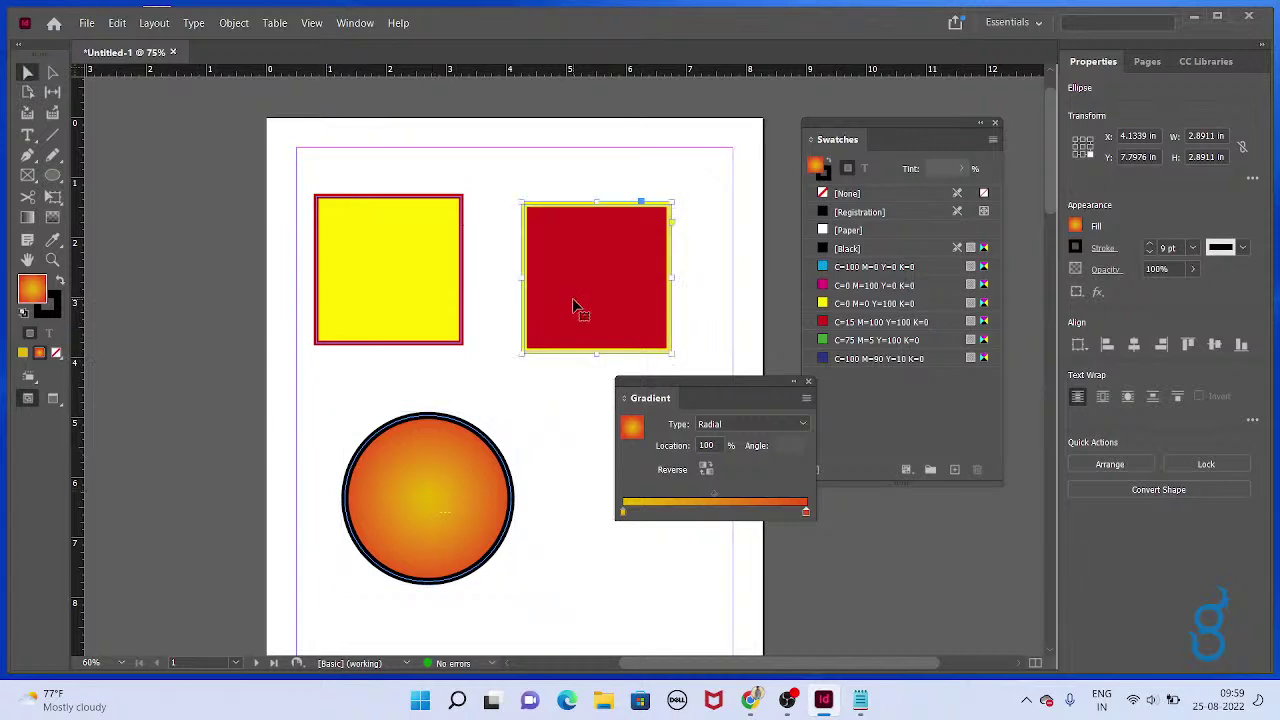
left_click(396, 518)
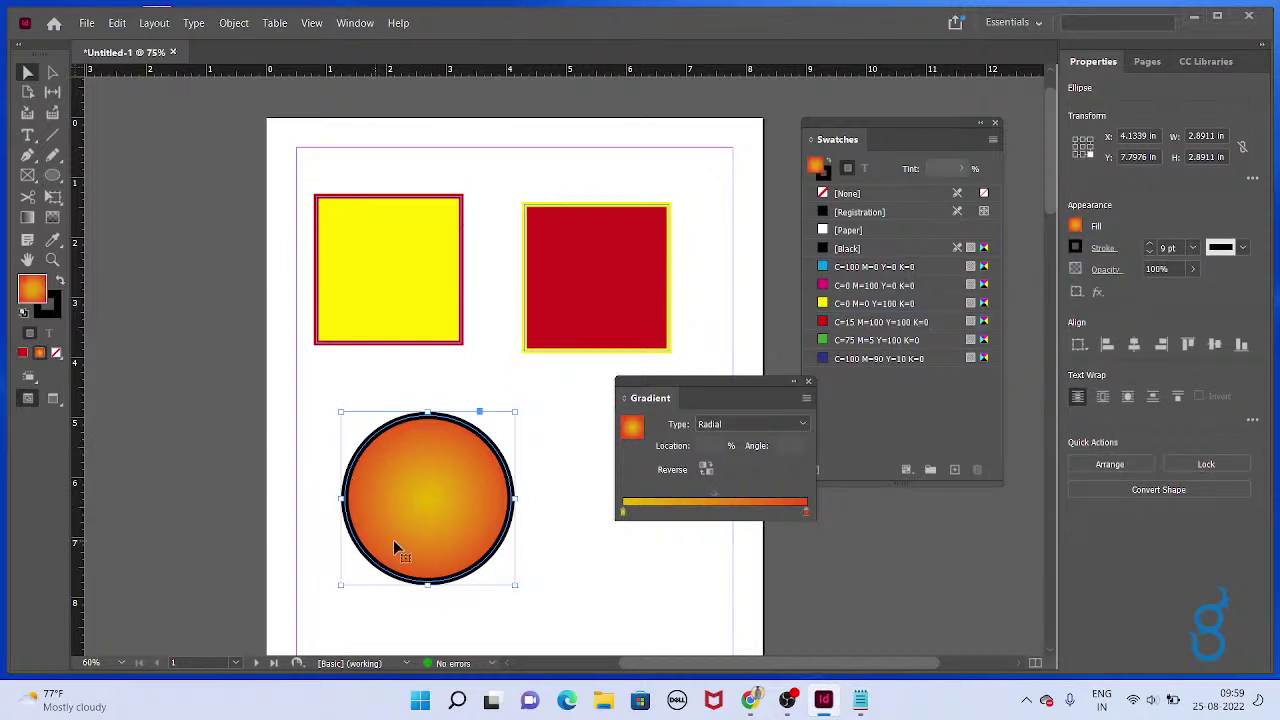
left_click(590, 331)
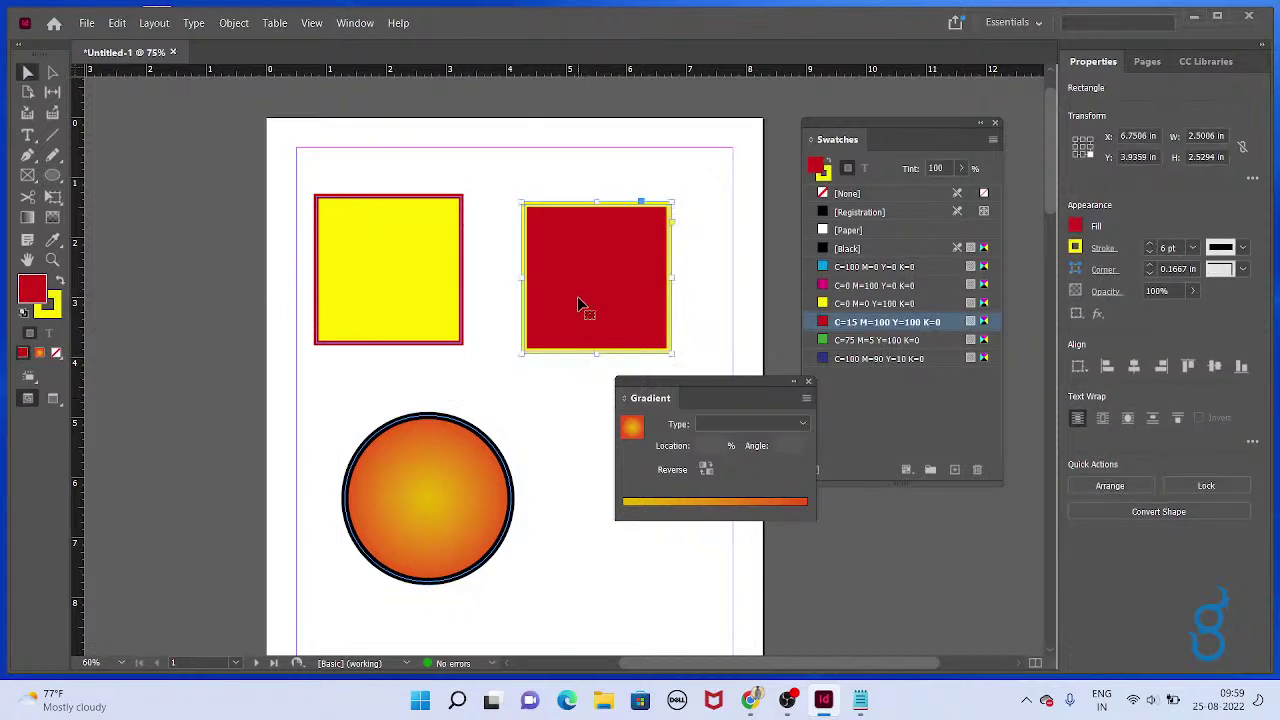
left_click_drag(577, 296, 584, 288)
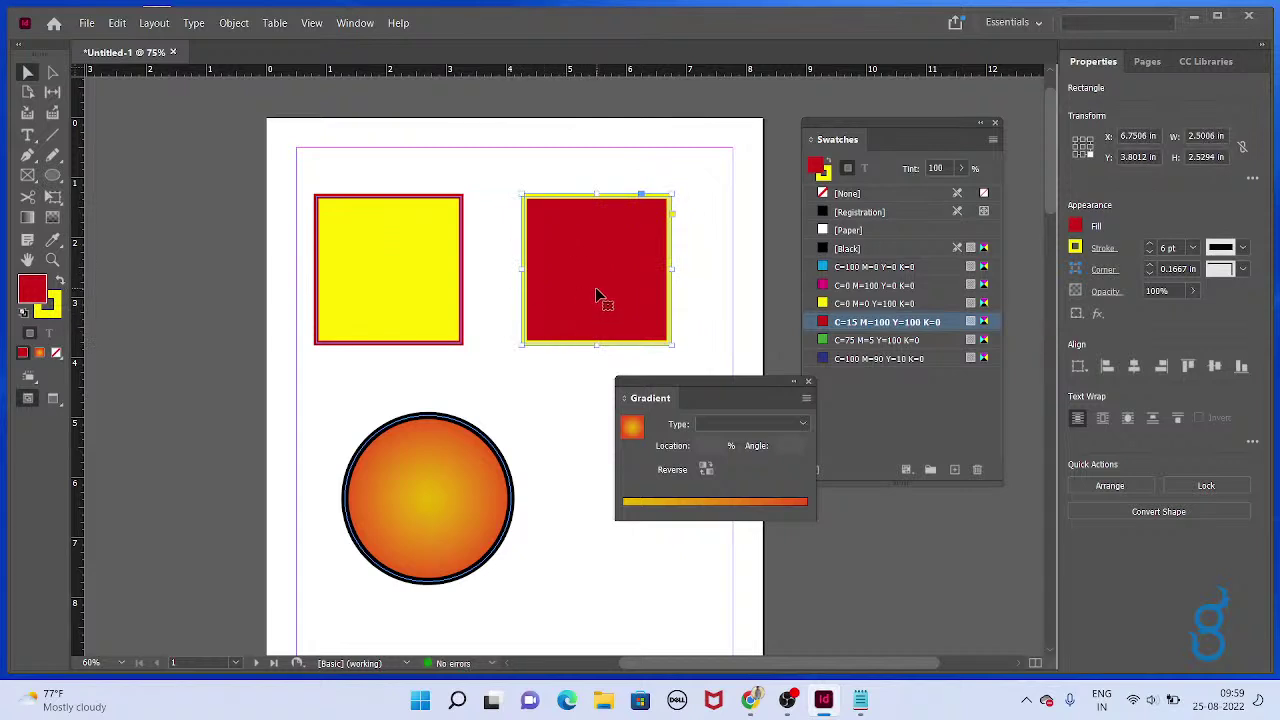
key("i")
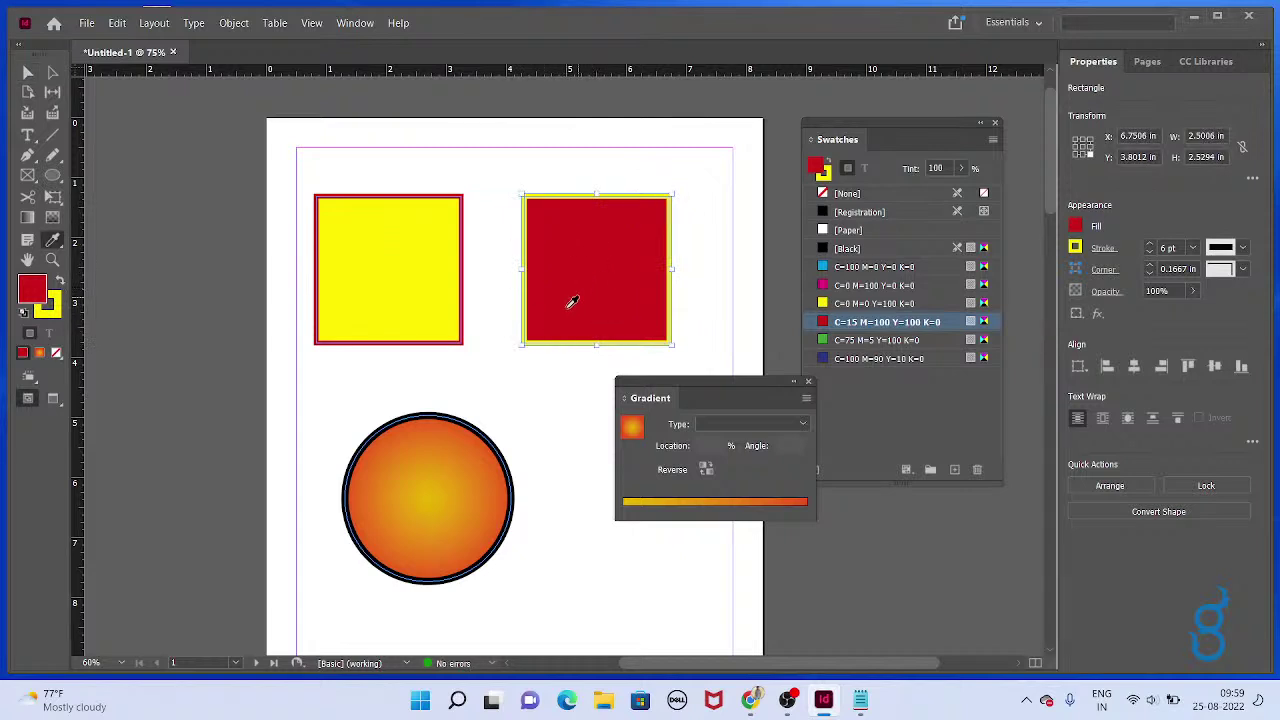
left_click(450, 464)
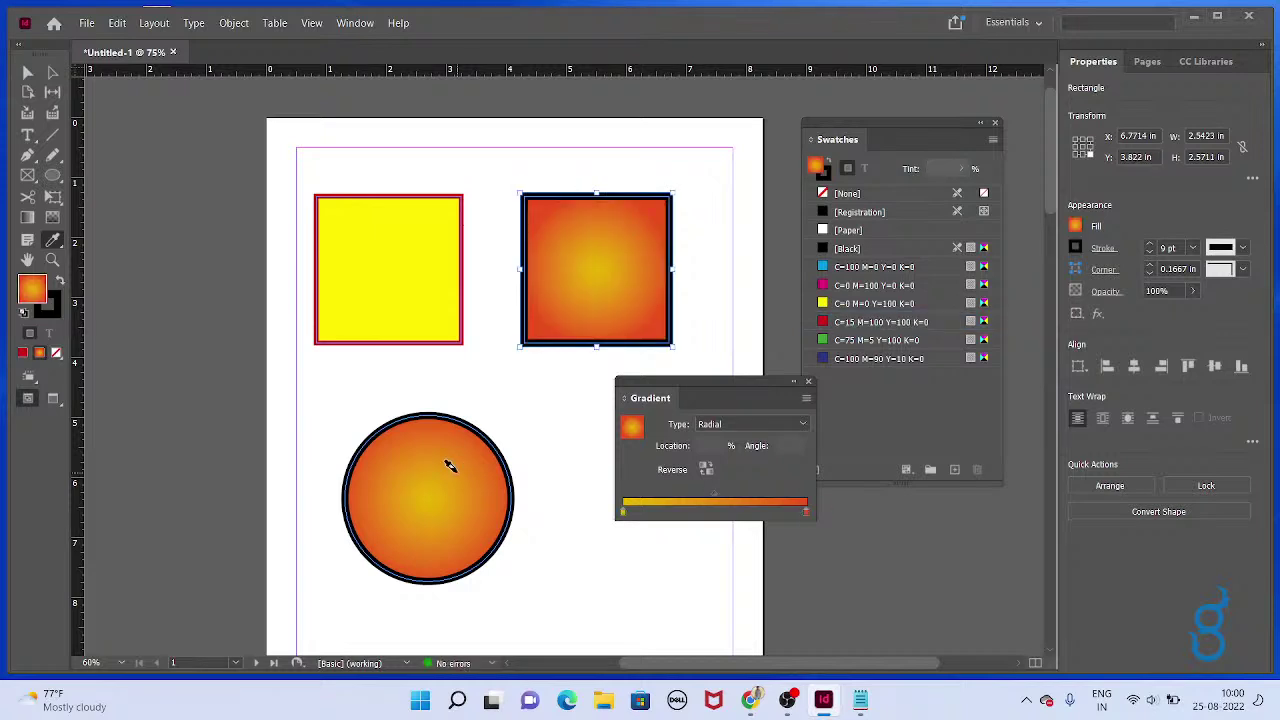
key("v")
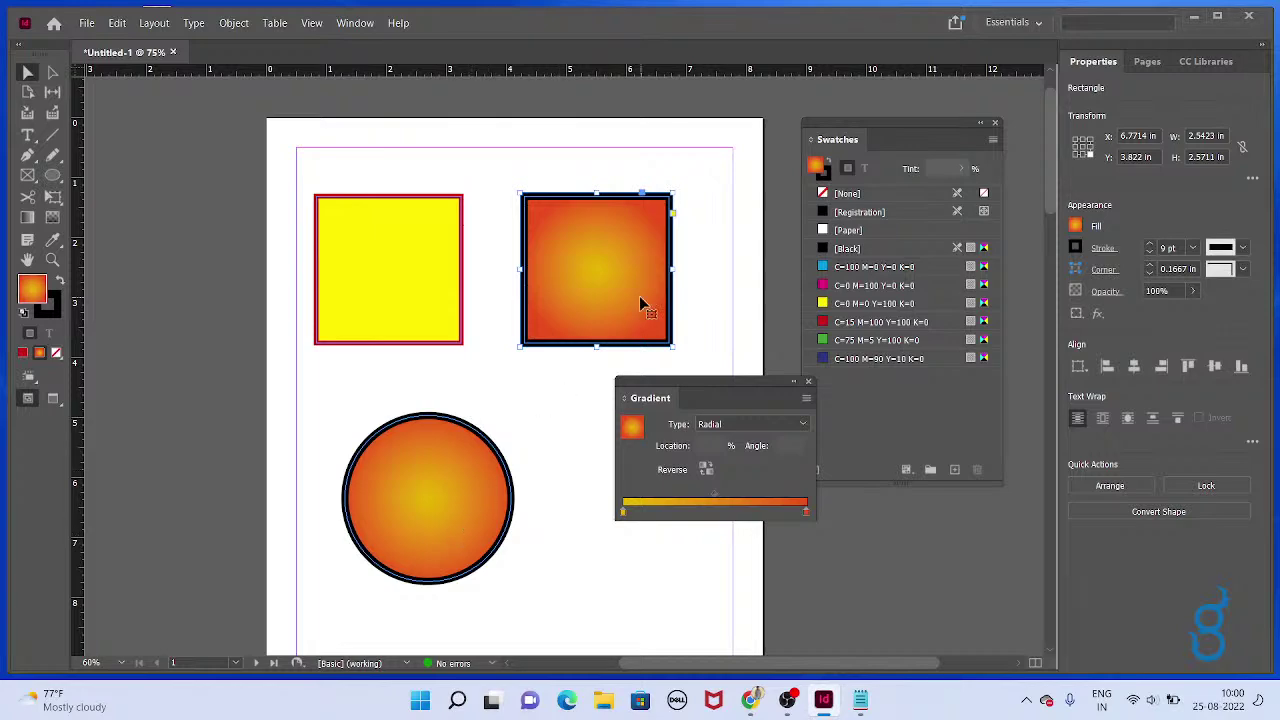
Switch to the Notepad shortcut notes, highlight the line on the Eyedropper, and return to InDesign
key("alt+Tab")
scroll(646, 349, "down", 1)
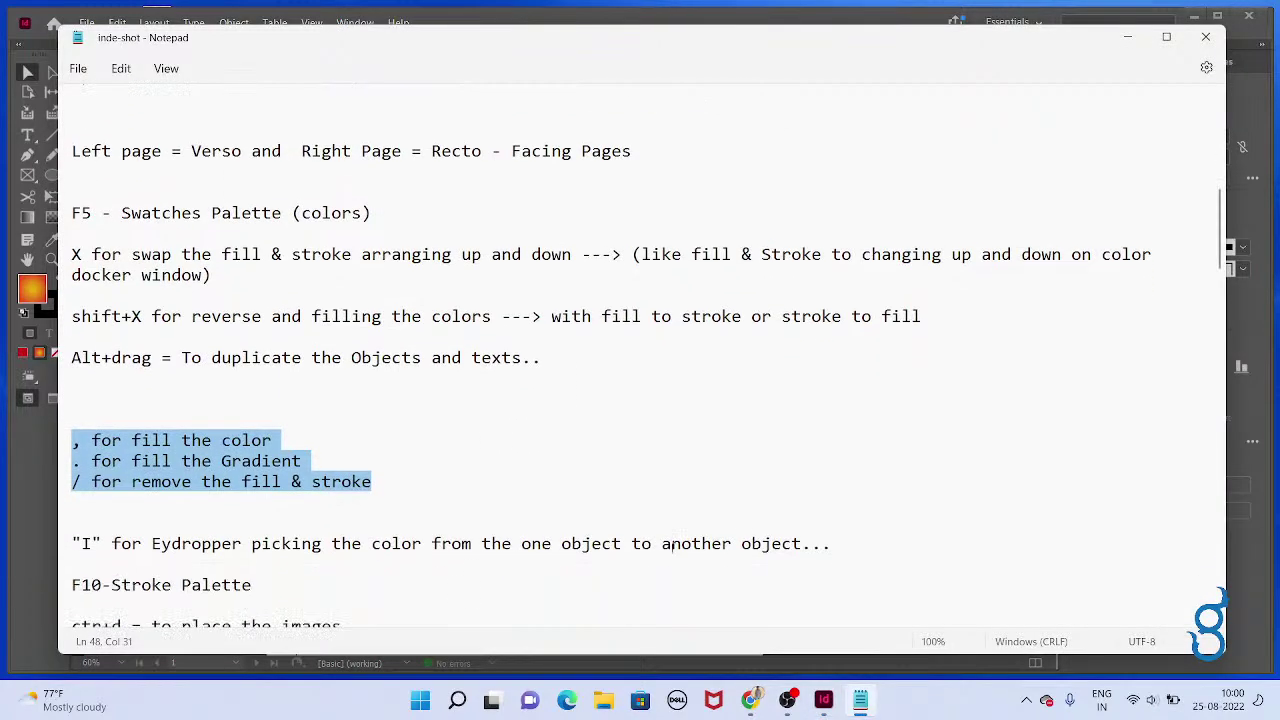
left_click_drag(858, 540, 64, 556)
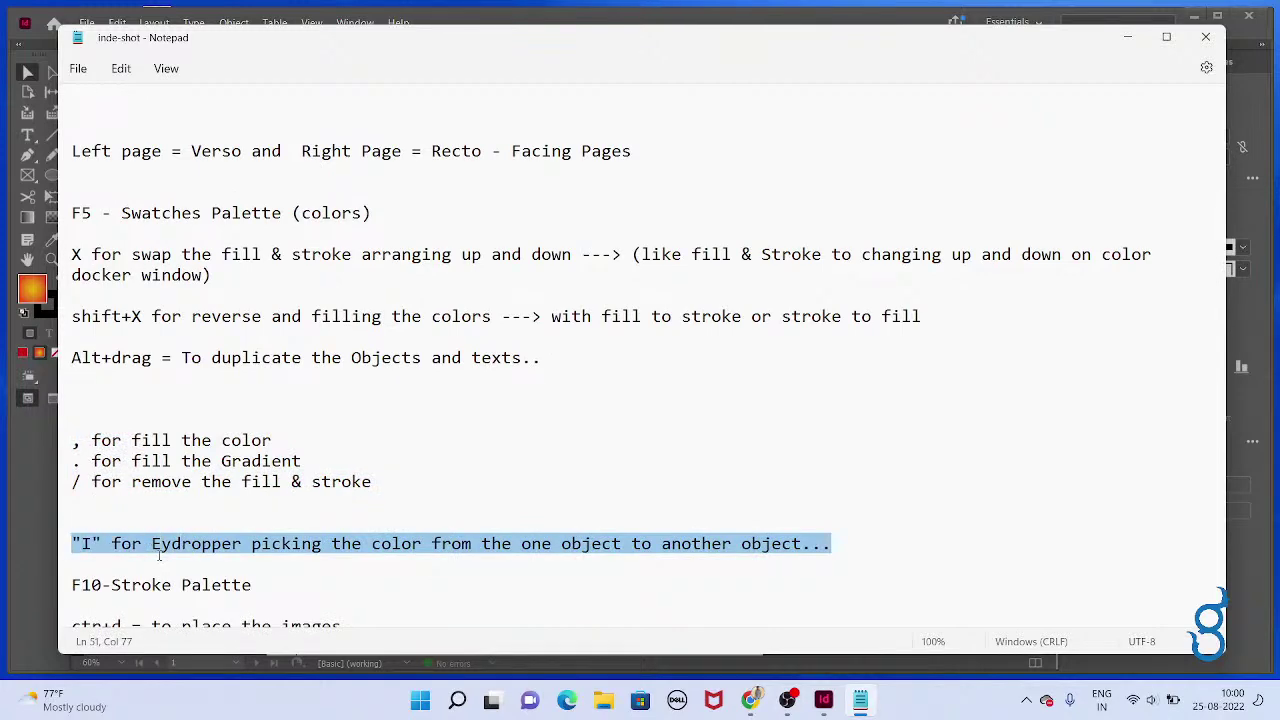
key("alt+Tab")
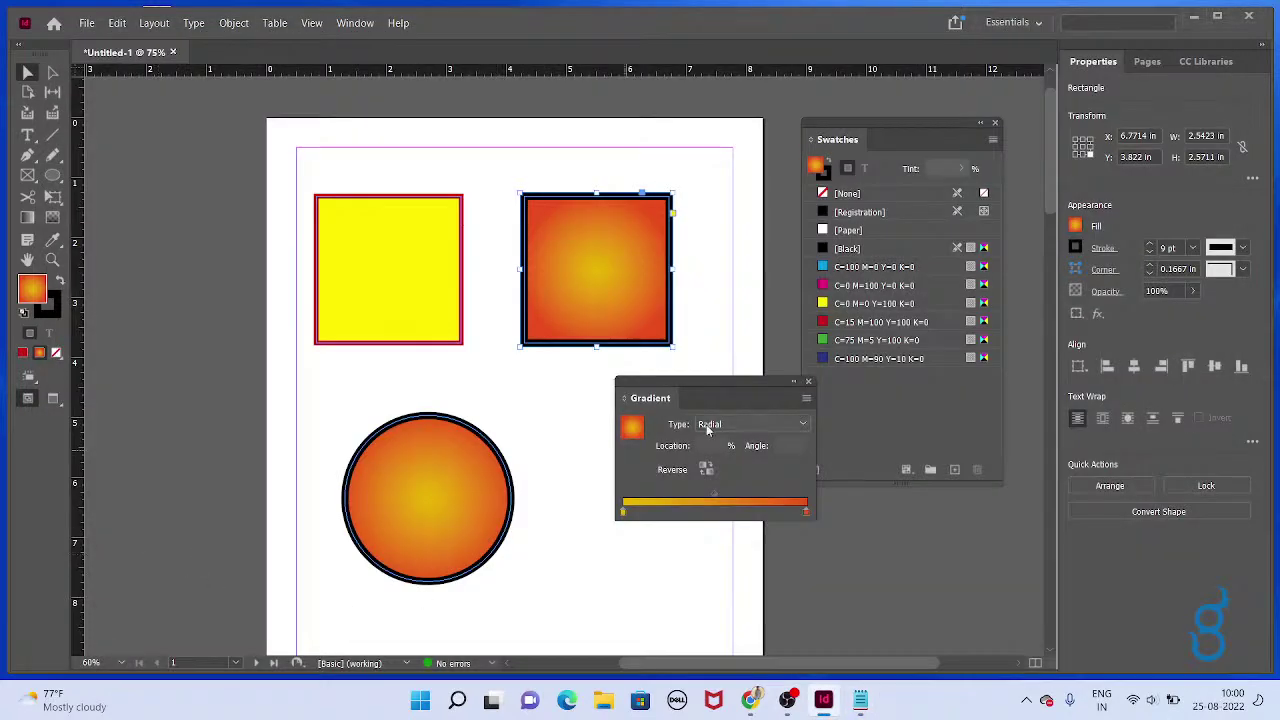
Close the Gradient settings, move the circle slightly up and left beneath the yellow square, and show the document's pages
left_click(808, 381)
left_click_drag(436, 544, 400, 537)
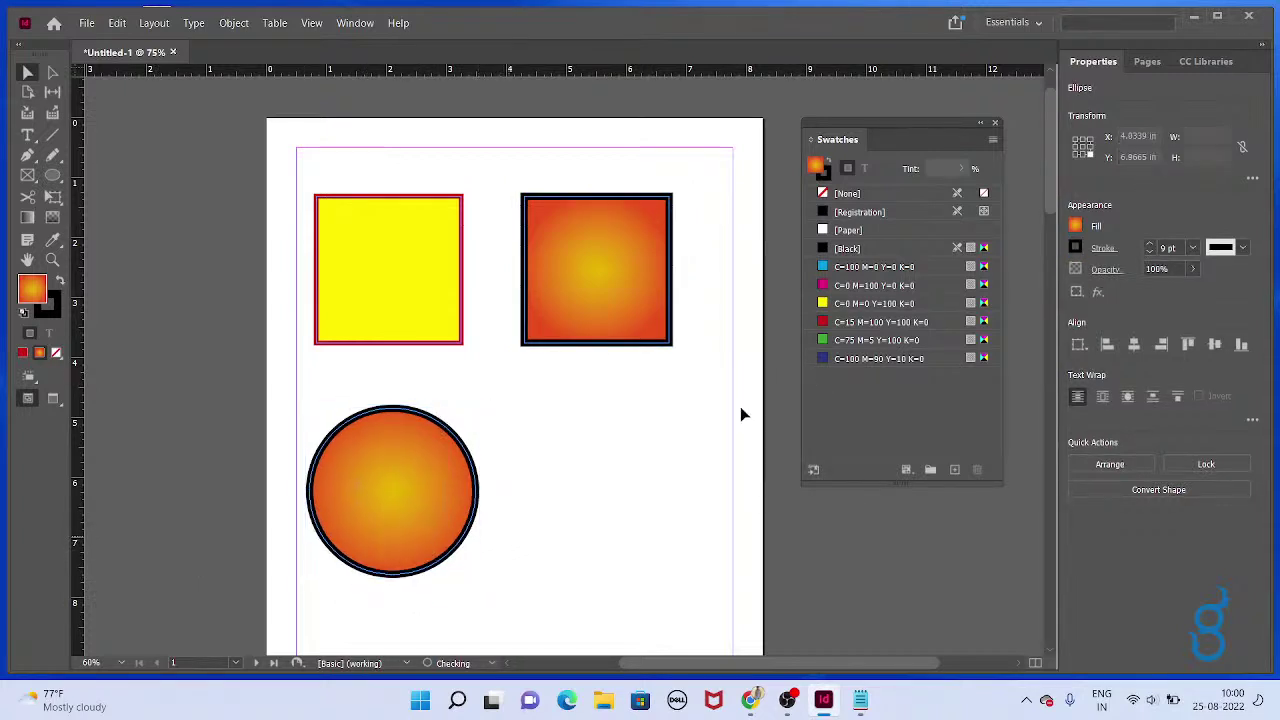
left_click(740, 406)
left_click(1148, 61)
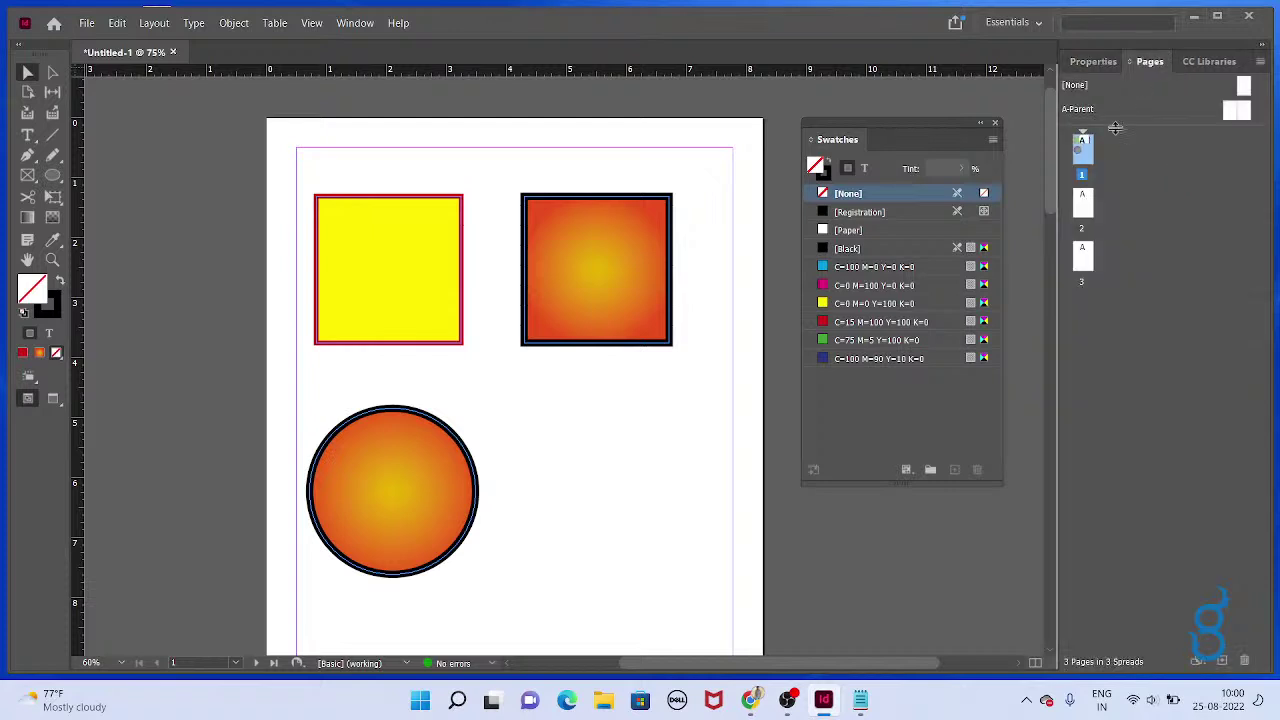
Open the Stroke settings for the circle and float them beside it, closing the Effects settings
left_click(434, 462)
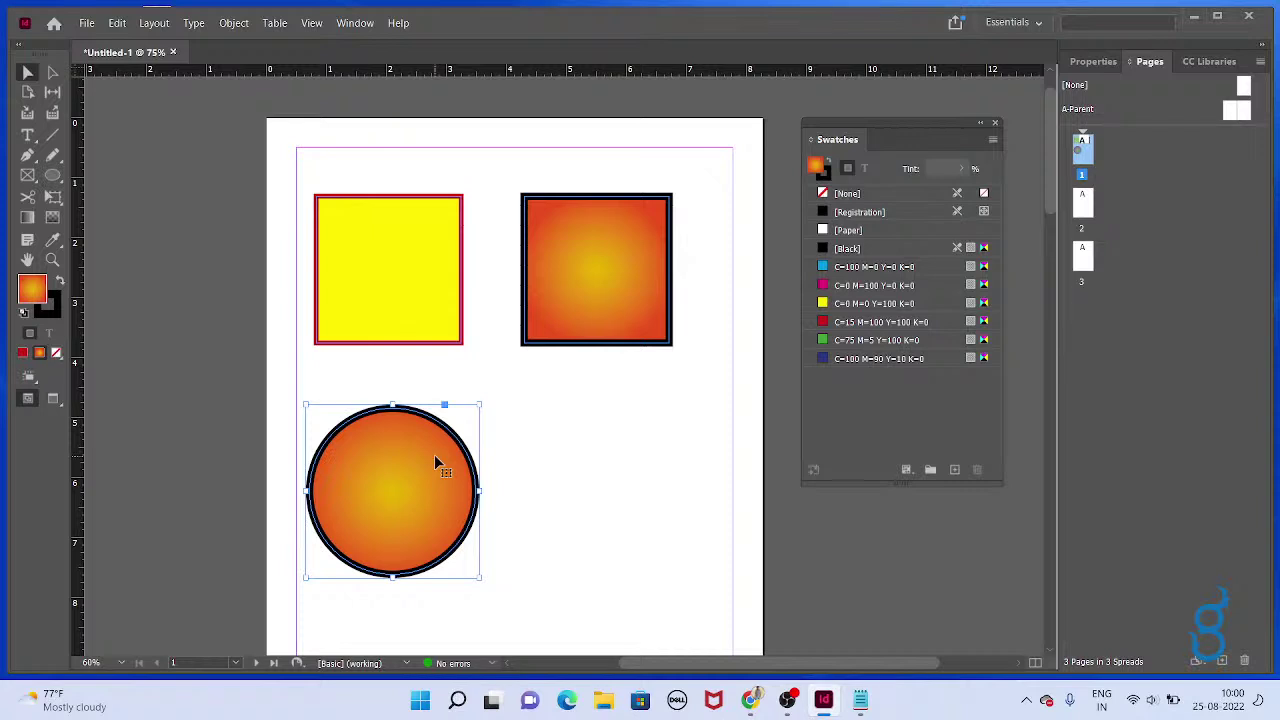
key("ctrl+shift+F10")
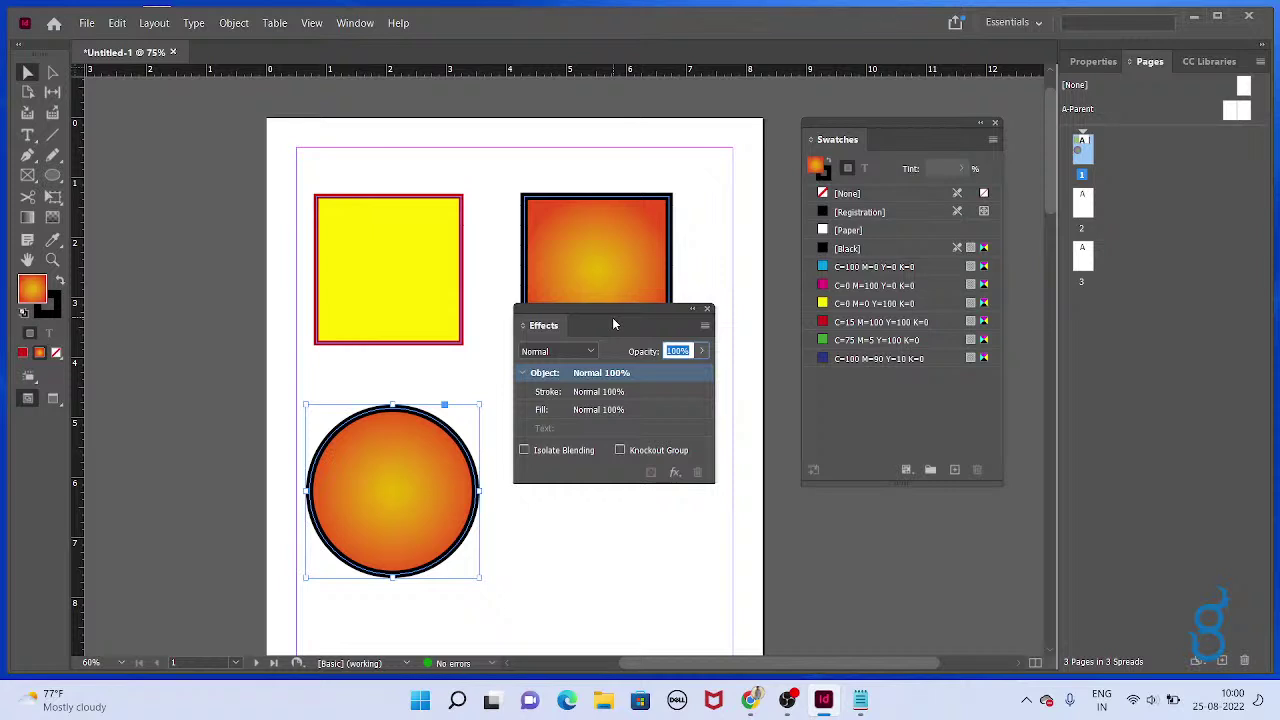
key("F10")
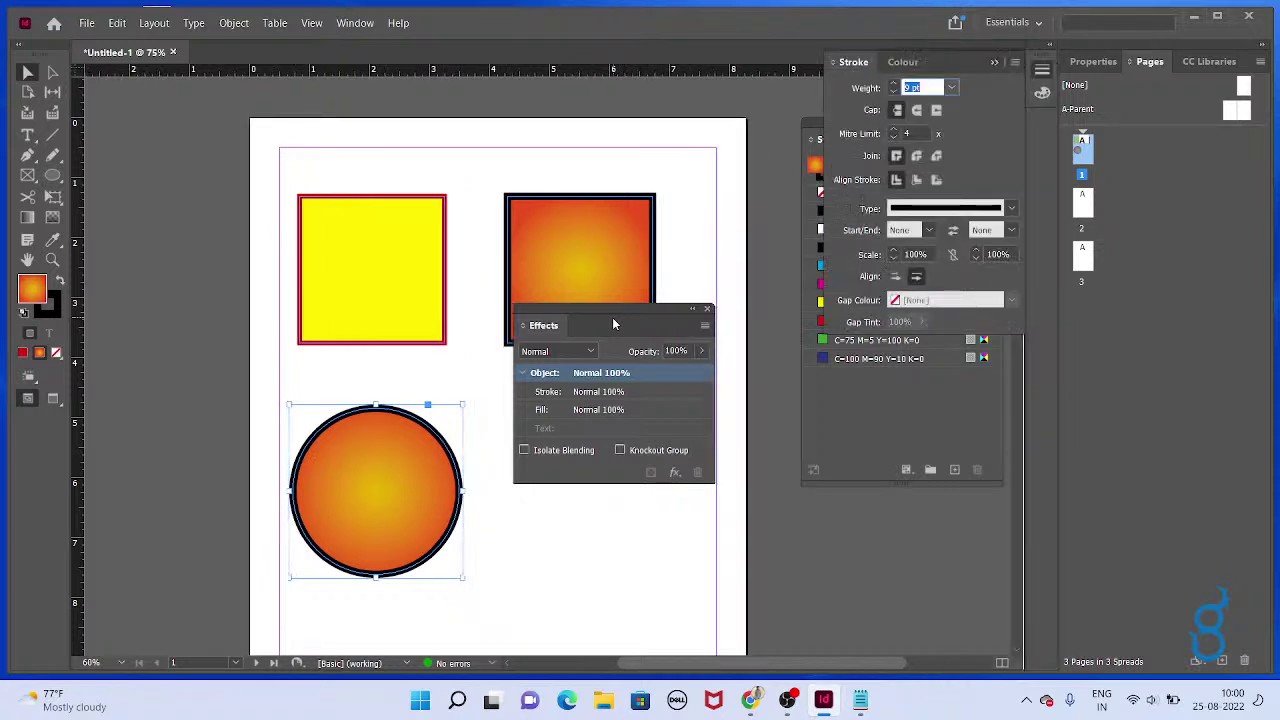
left_click(707, 308)
mouse_move(845, 62)
left_mouse_down()
mouse_move(543, 222)
mouse_move(554, 291)
left_mouse_up()
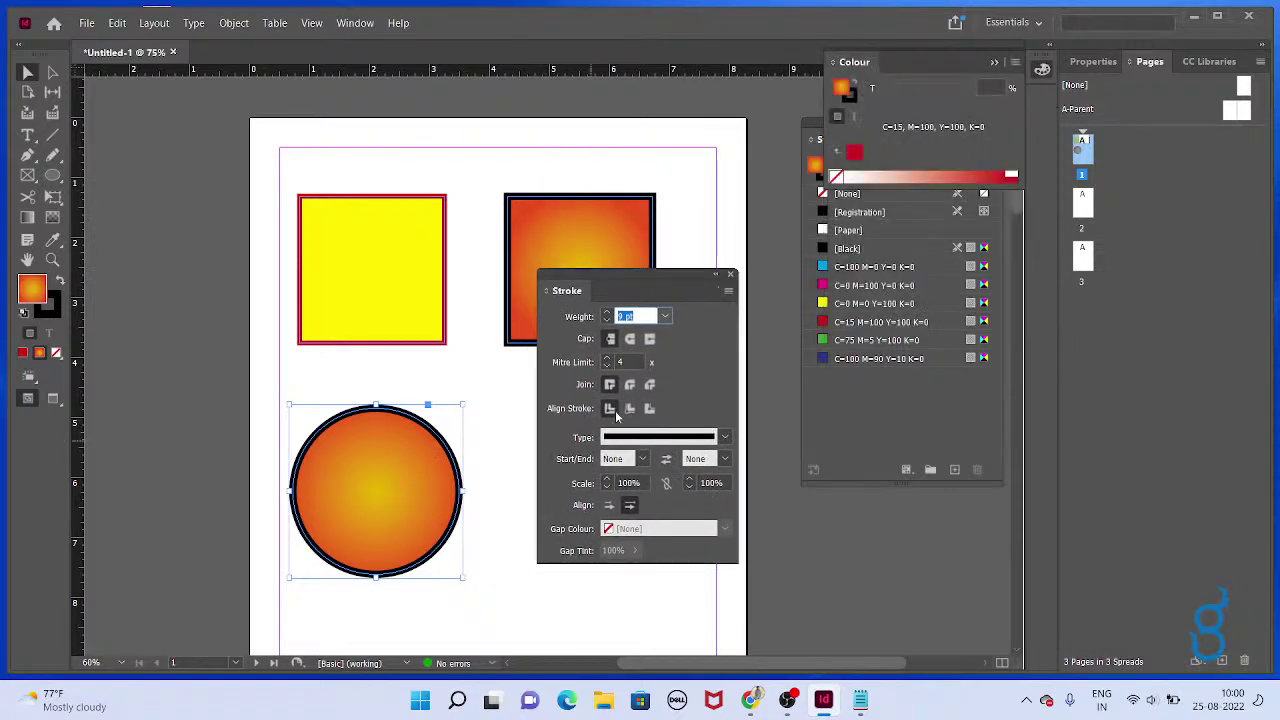
Highlight the "F10-Stroke Palette" line in the Notepad notes and try that shortcut in InDesign
key("alt+Tab")
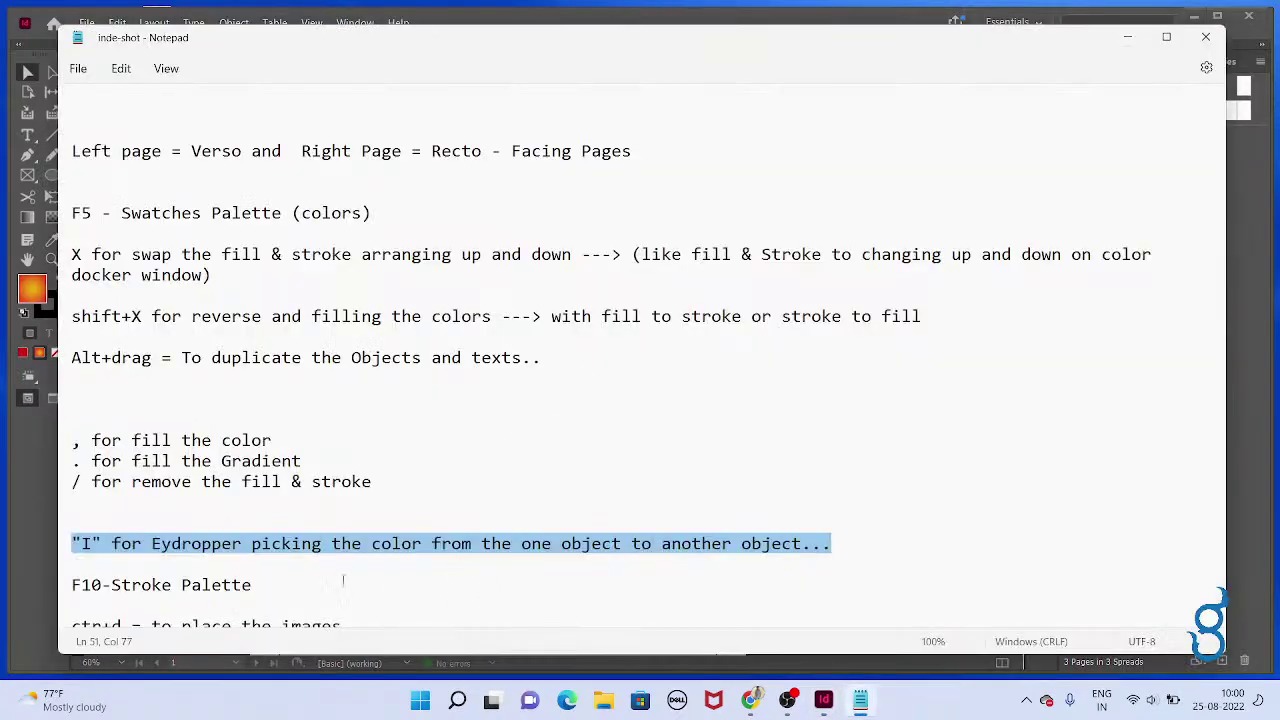
left_click_drag(342, 580, 54, 591)
left_click(145, 595)
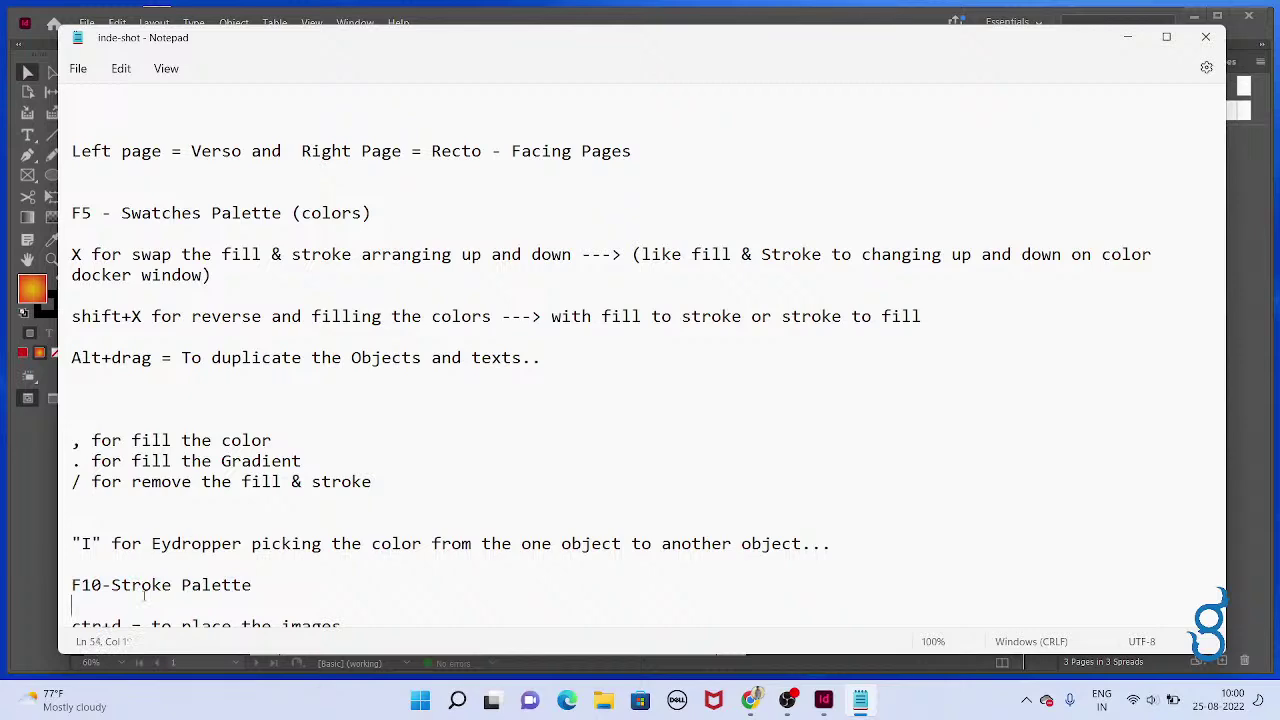
key("alt+Tab")
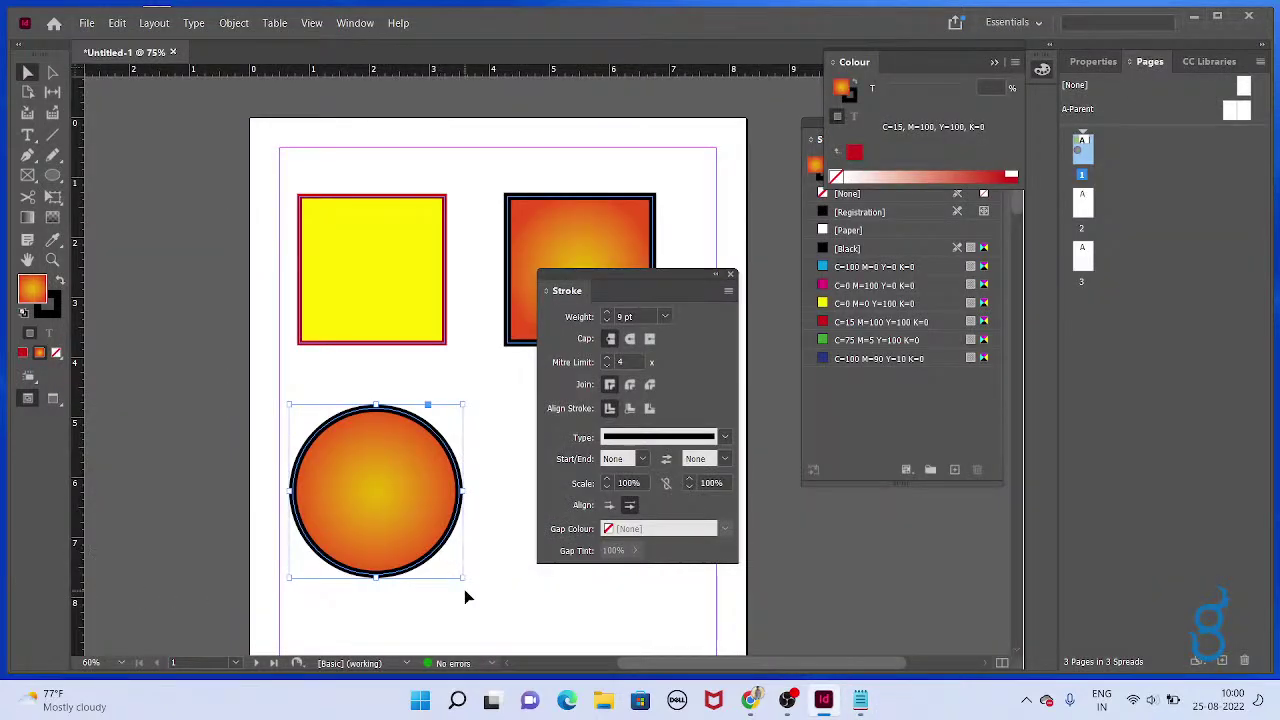
key("F10")
key("F10")
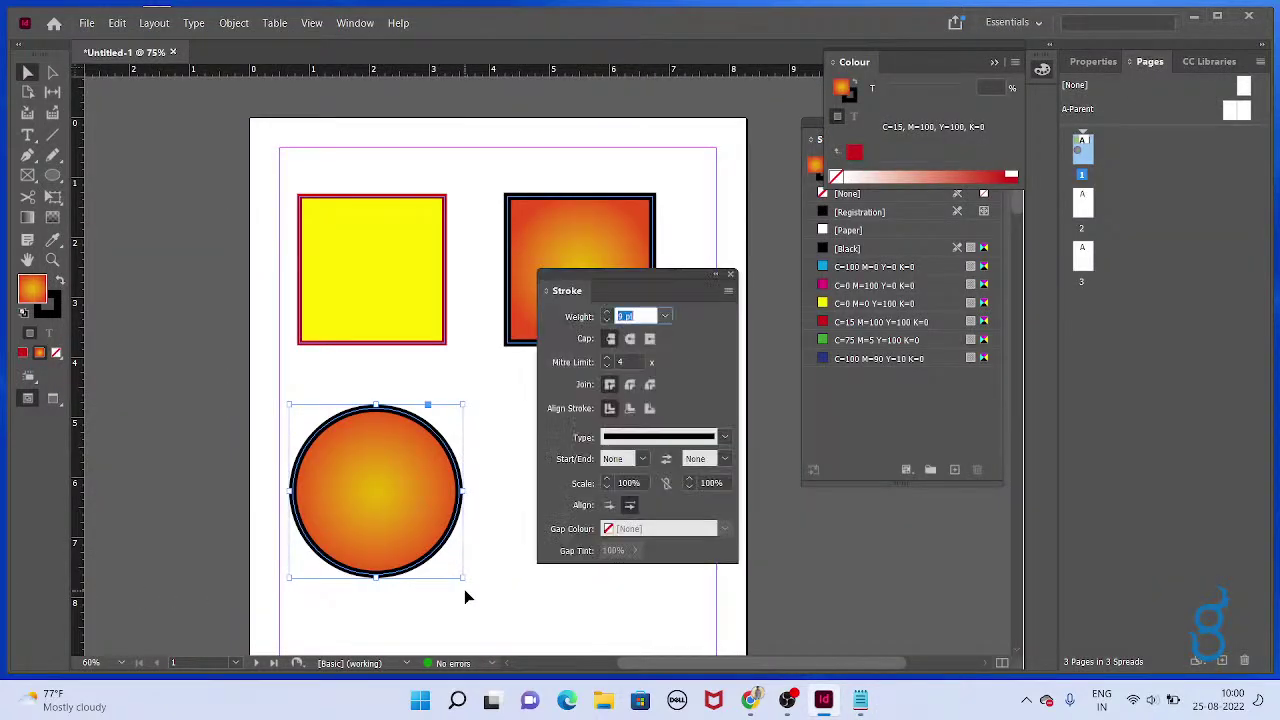
key("alt+Tab")
mouse_move(280, 594)
left_mouse_down()
mouse_move(68, 606)
mouse_move(52, 584)
left_mouse_up()
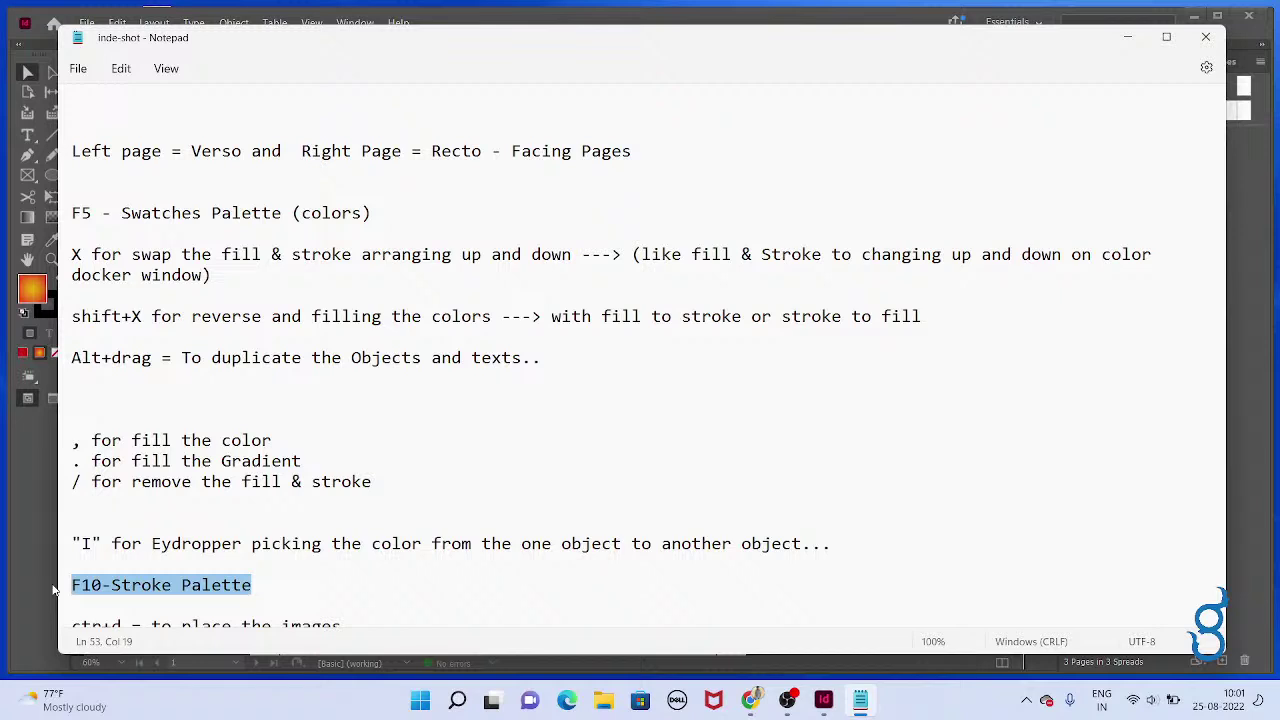
left_click(54, 590)
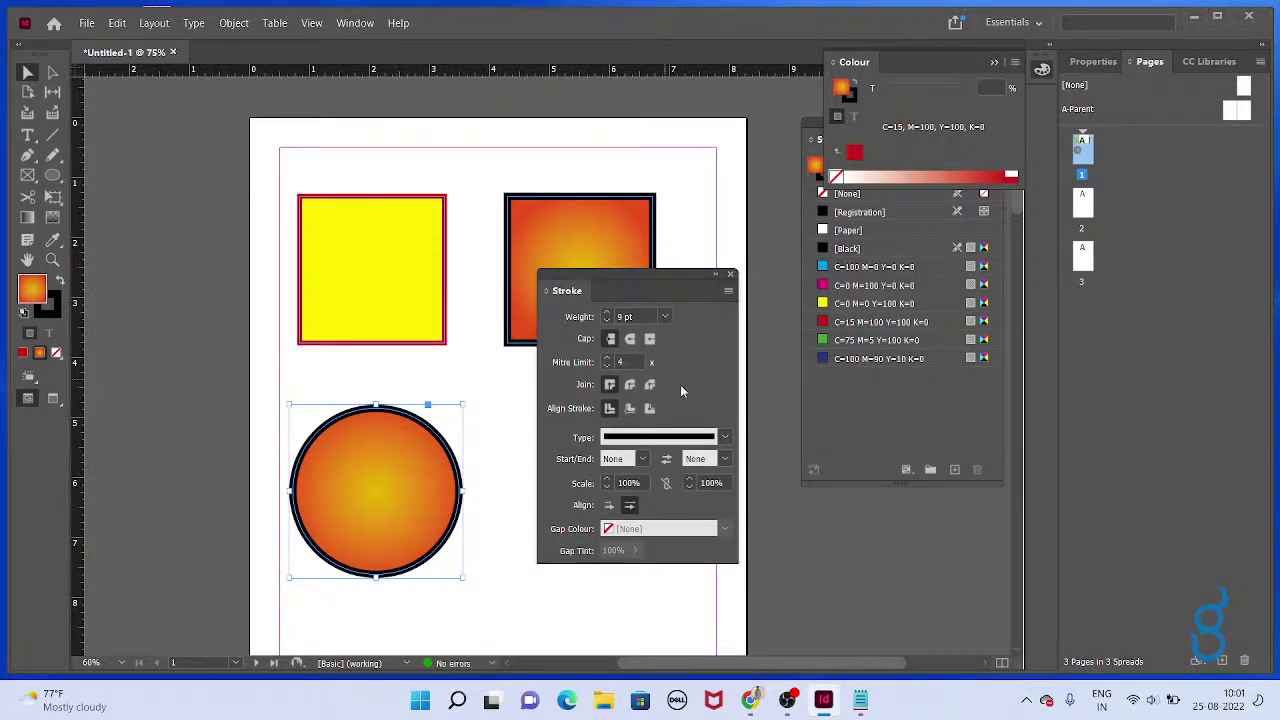
Increase the circle's stroke weight to 17 pt
left_click(606, 312)
left_click(606, 312)
left_click(606, 312)
left_click(606, 312)
left_click(606, 312)
left_click(606, 312)
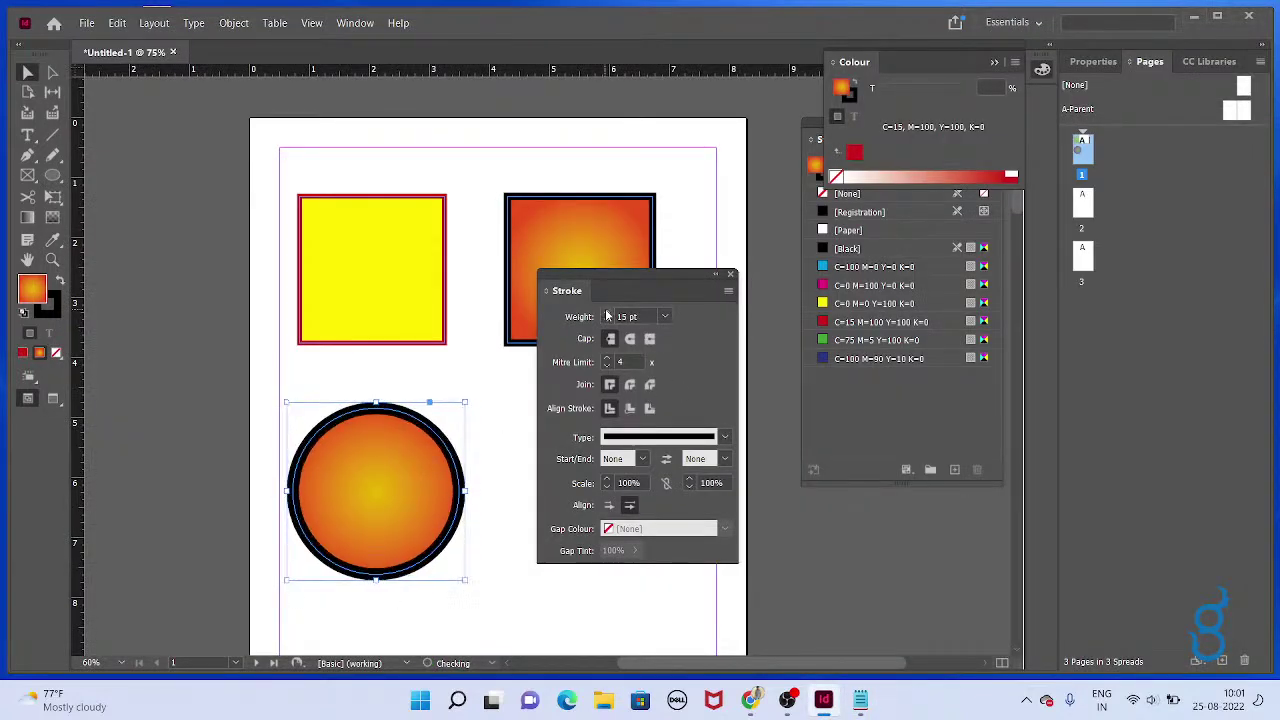
left_click(606, 312)
left_click(606, 312)
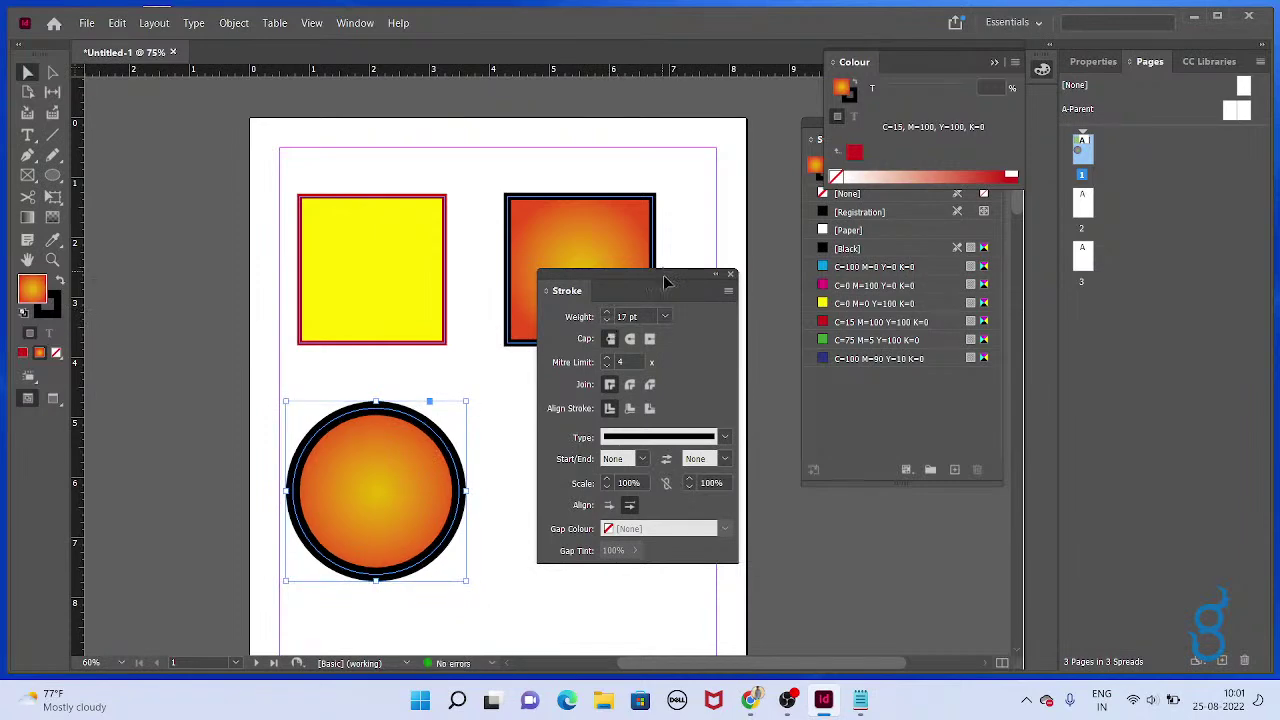
Give the gradient-filled square's stroke a projecting cap, a bevel join and outside alignment
left_click_drag(655, 279, 451, 245)
left_click(605, 242)
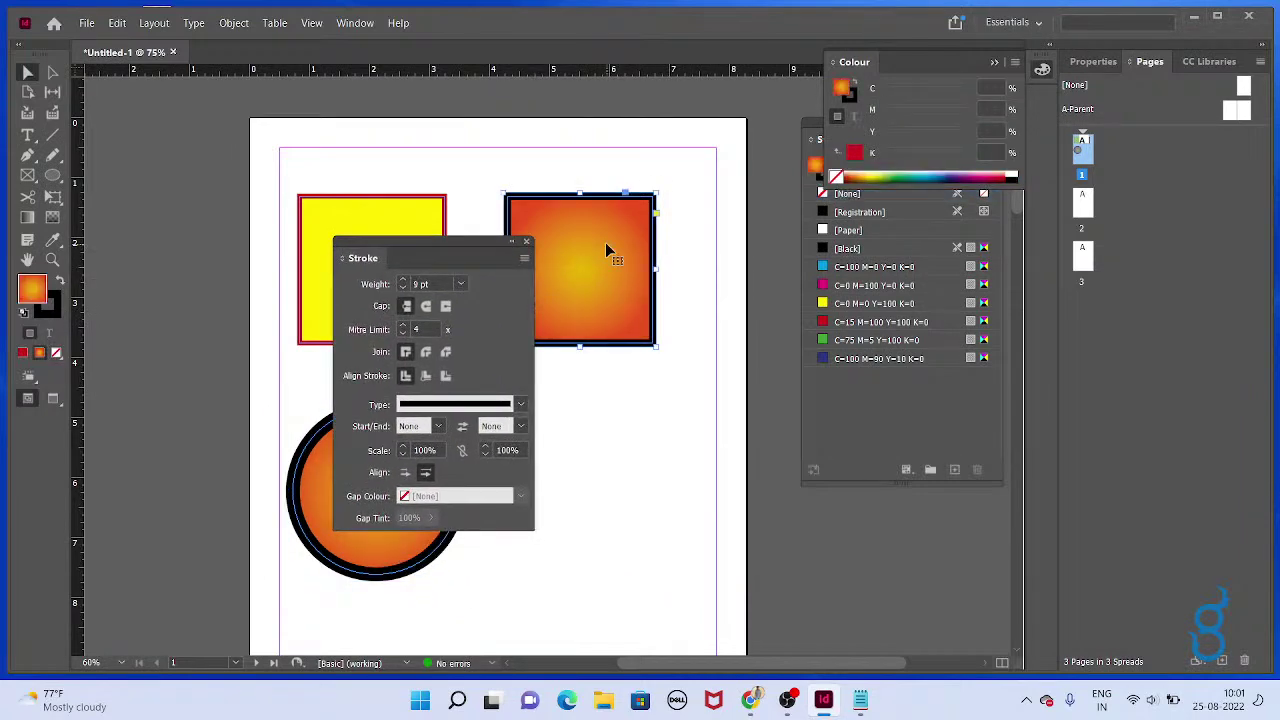
left_click(426, 306)
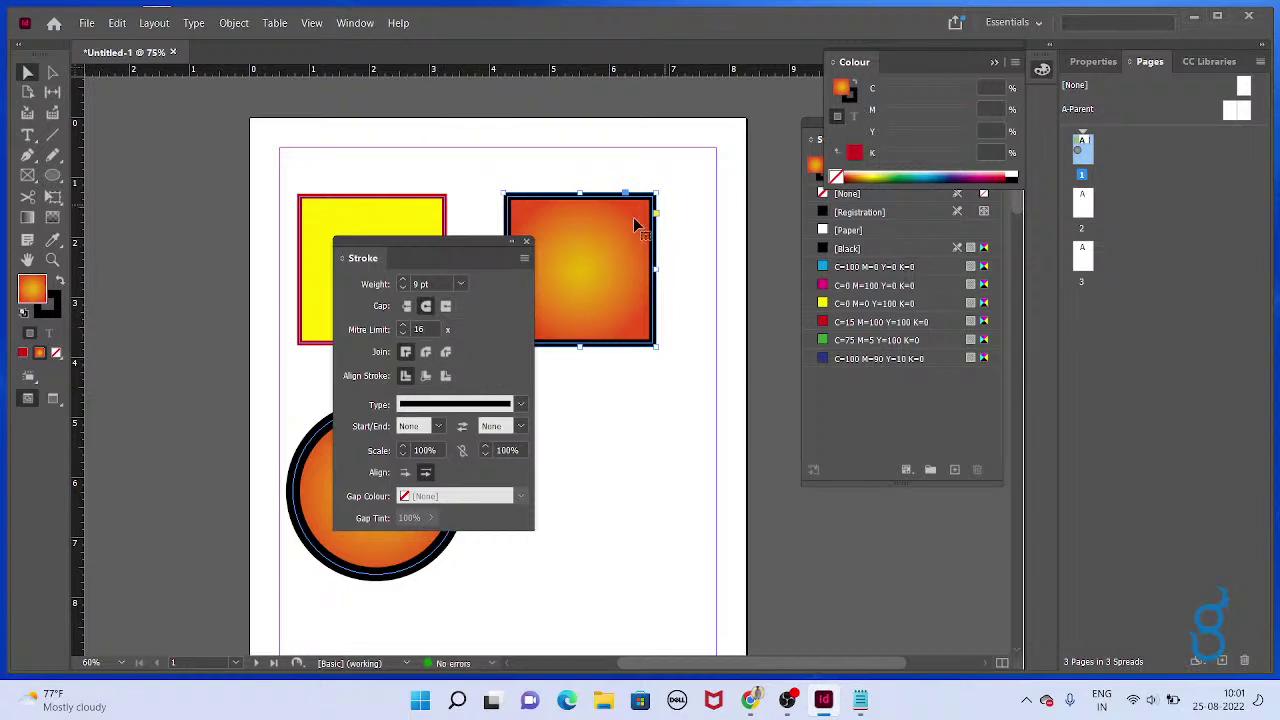
left_click(446, 306)
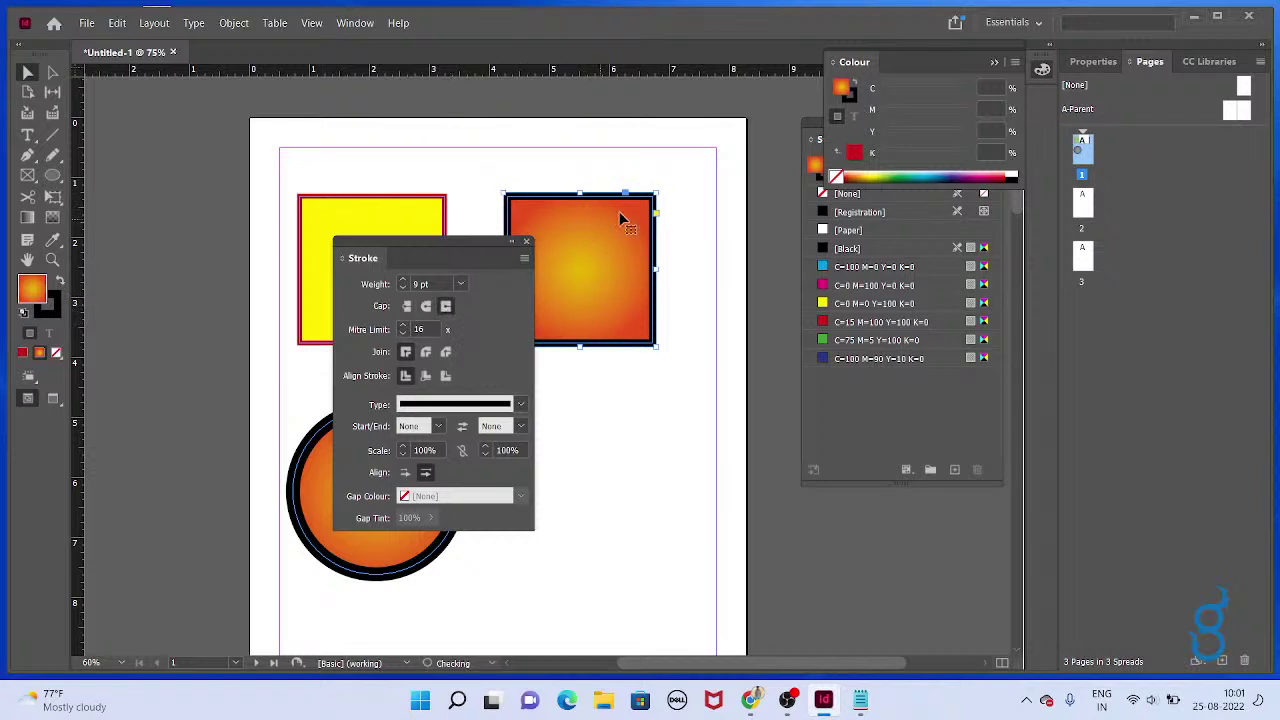
left_click(426, 352)
left_click(446, 352)
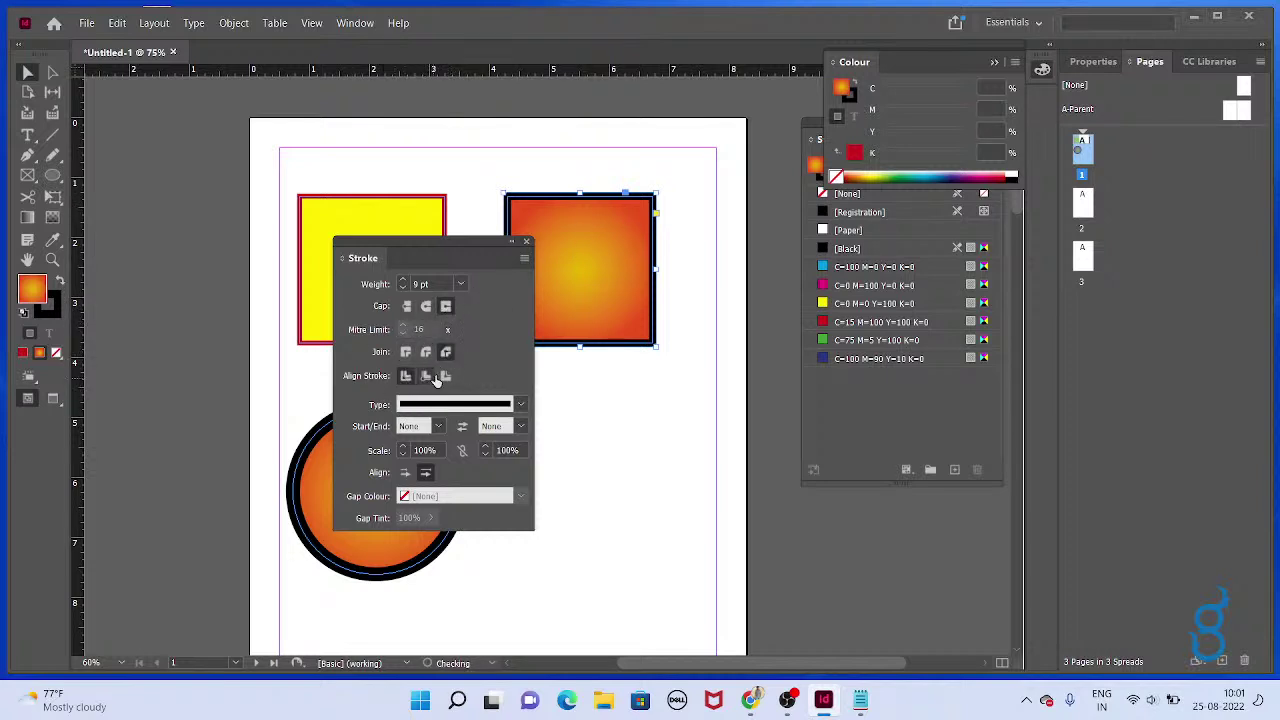
left_click(426, 376)
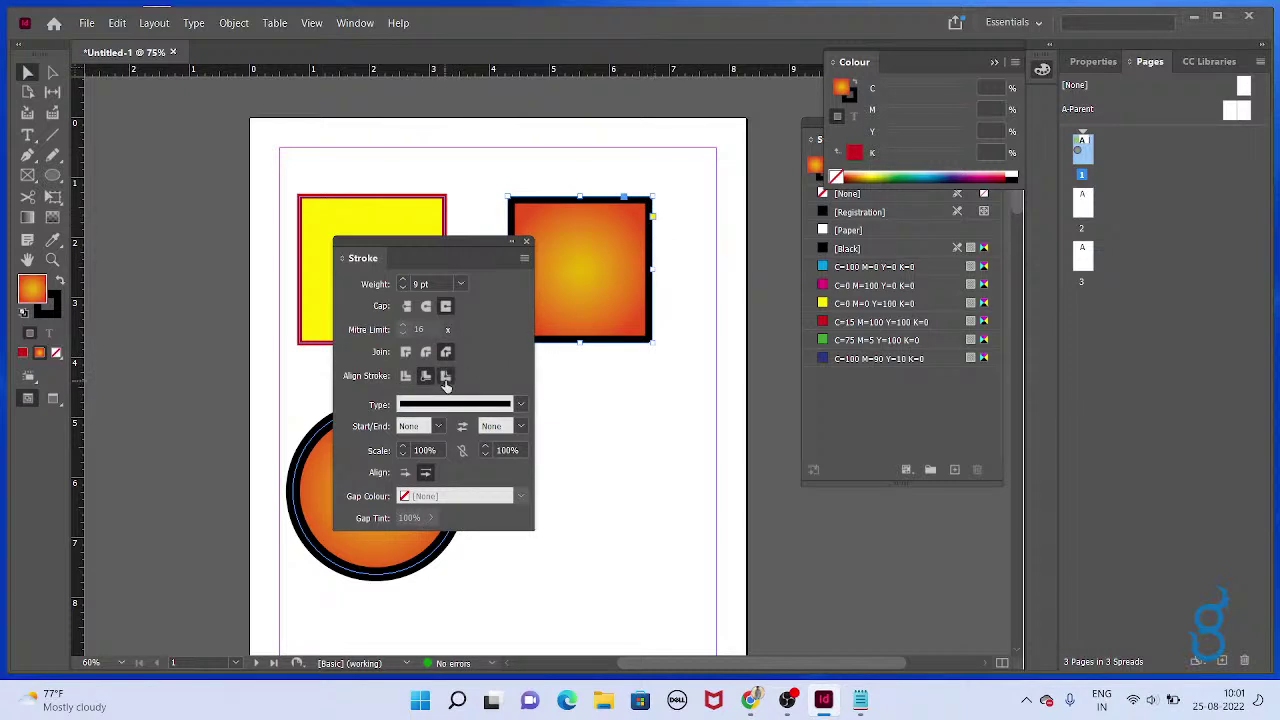
left_click(446, 376)
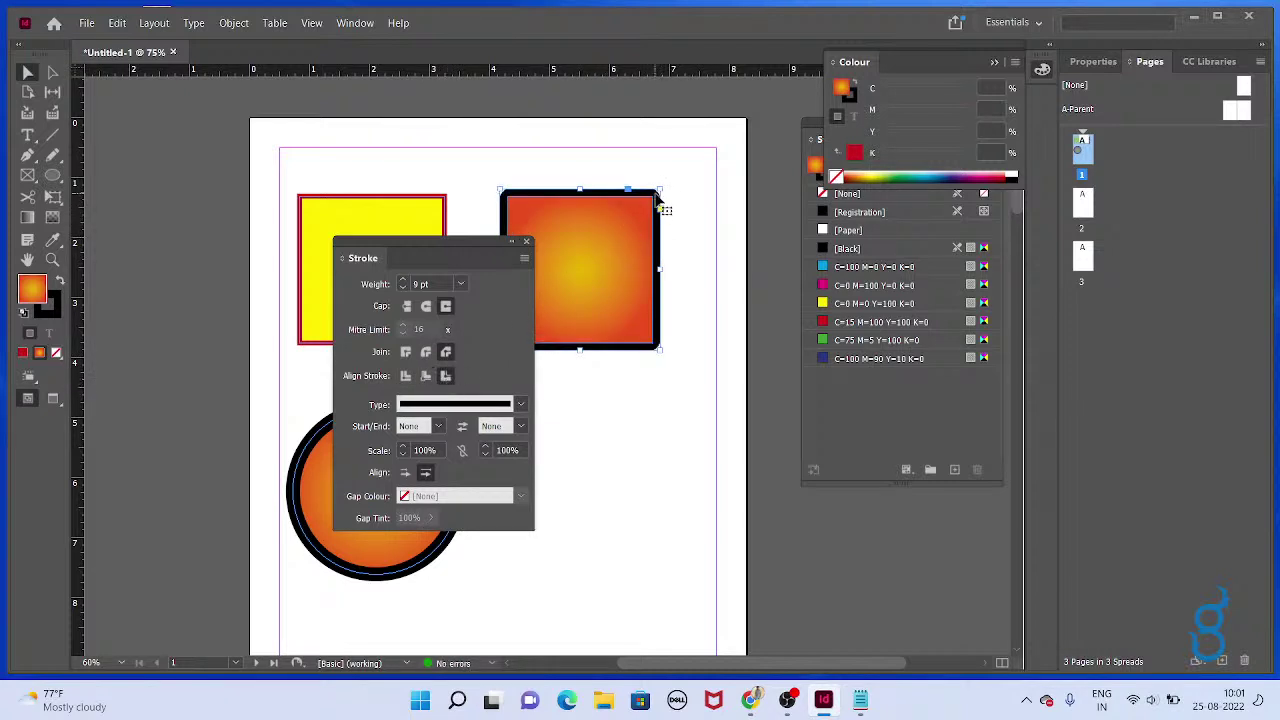
Try the Dashed (3 and 2), Thin - Thick - Thin, Dashed and Japanese Dots stroke types on the gradient-filled square
left_click(517, 405)
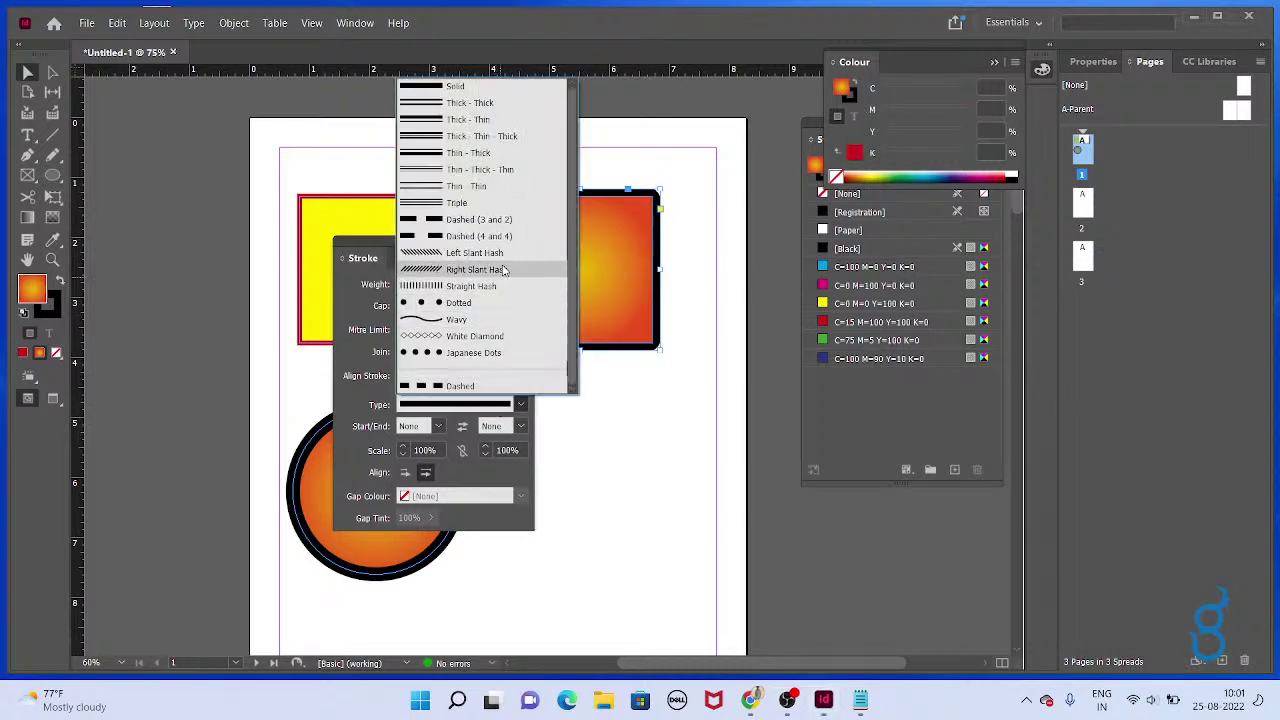
left_click(500, 216)
left_click(520, 404)
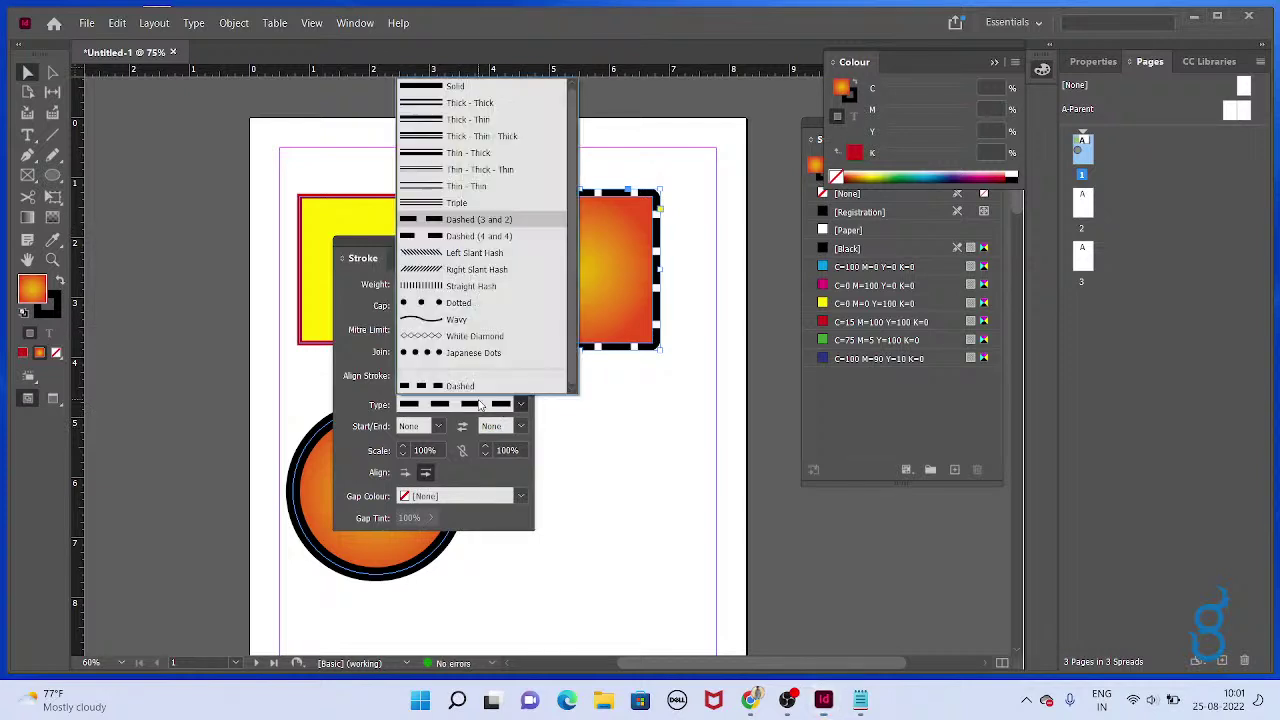
left_click(500, 169)
left_click(472, 401)
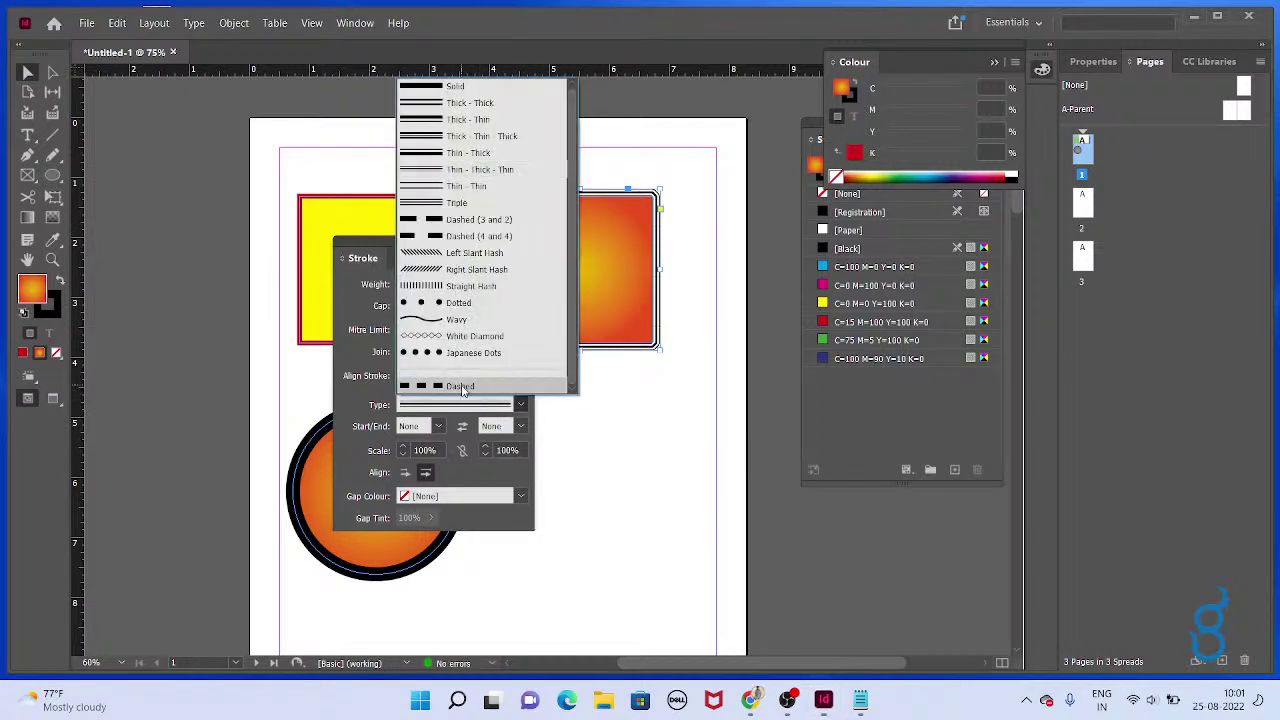
left_click(468, 386)
left_click(520, 404)
left_click(487, 354)
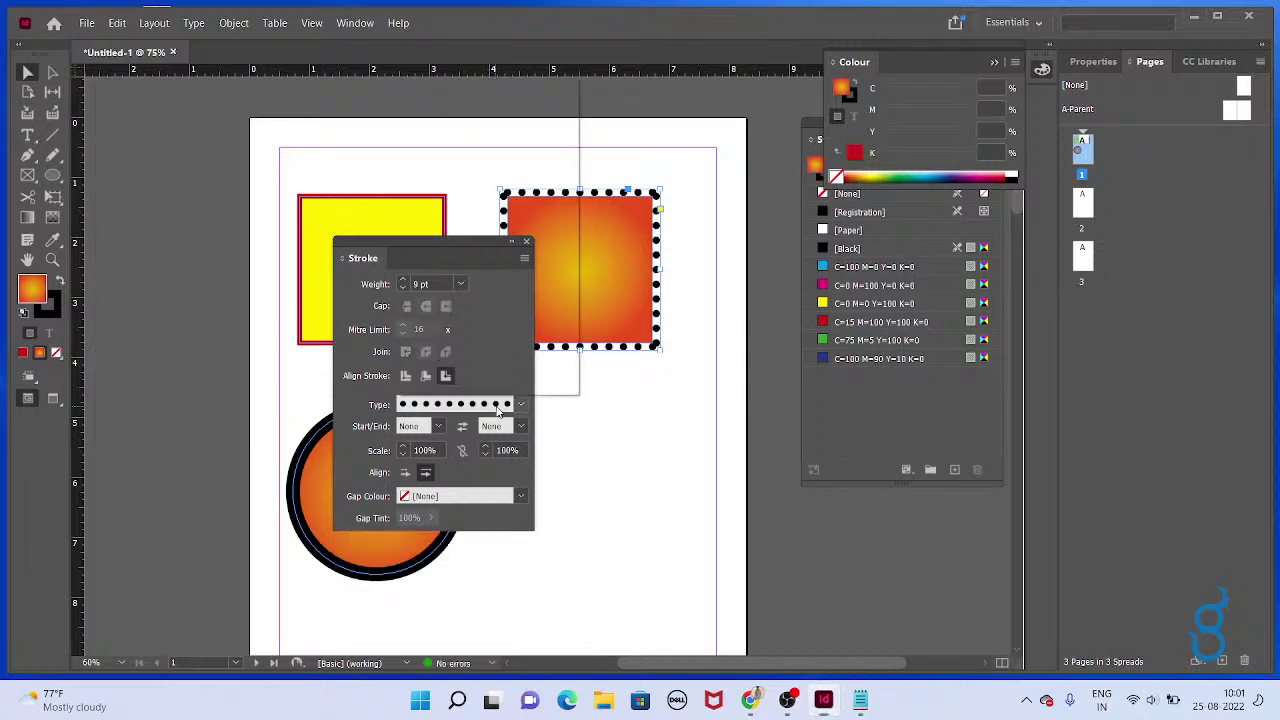
Set the gradient-filled square's stroke type to Triple and its cap to round
left_click(520, 404)
left_click(490, 204)
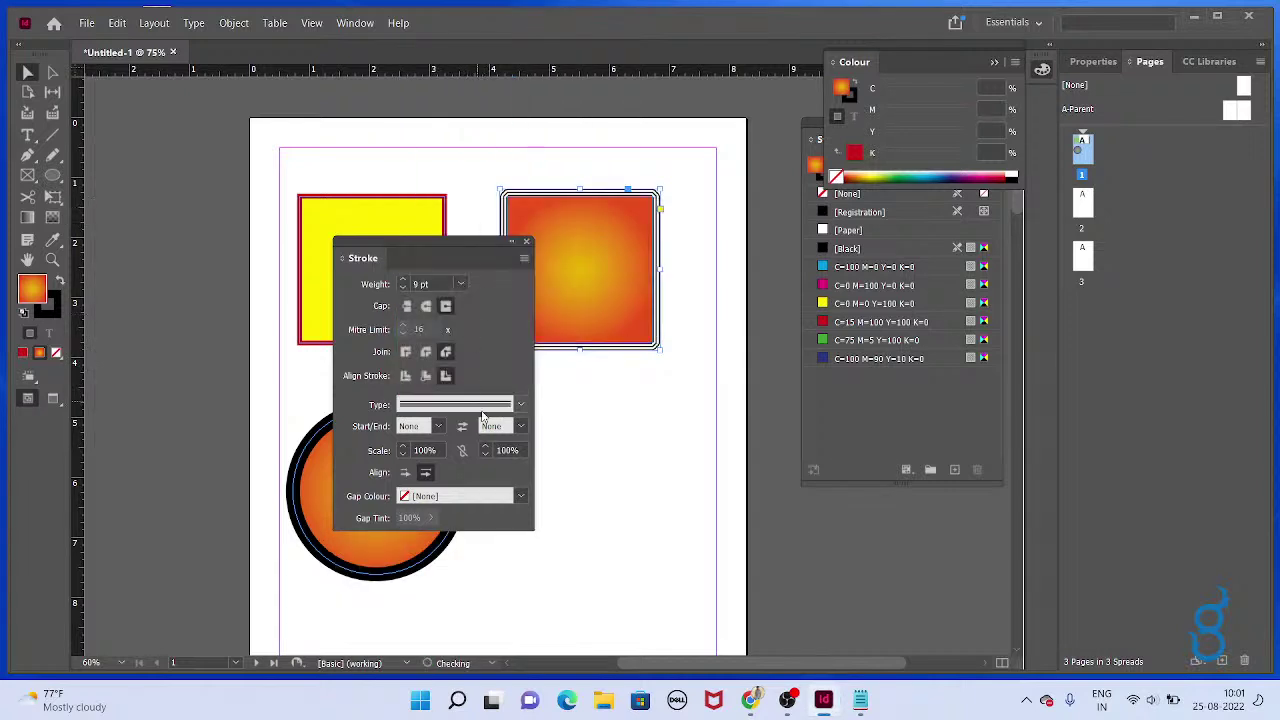
left_click(426, 306)
Try the Barbed and Bar start arrowheads on the gradient-filled square's stroke, and return the start to None
left_click(438, 426)
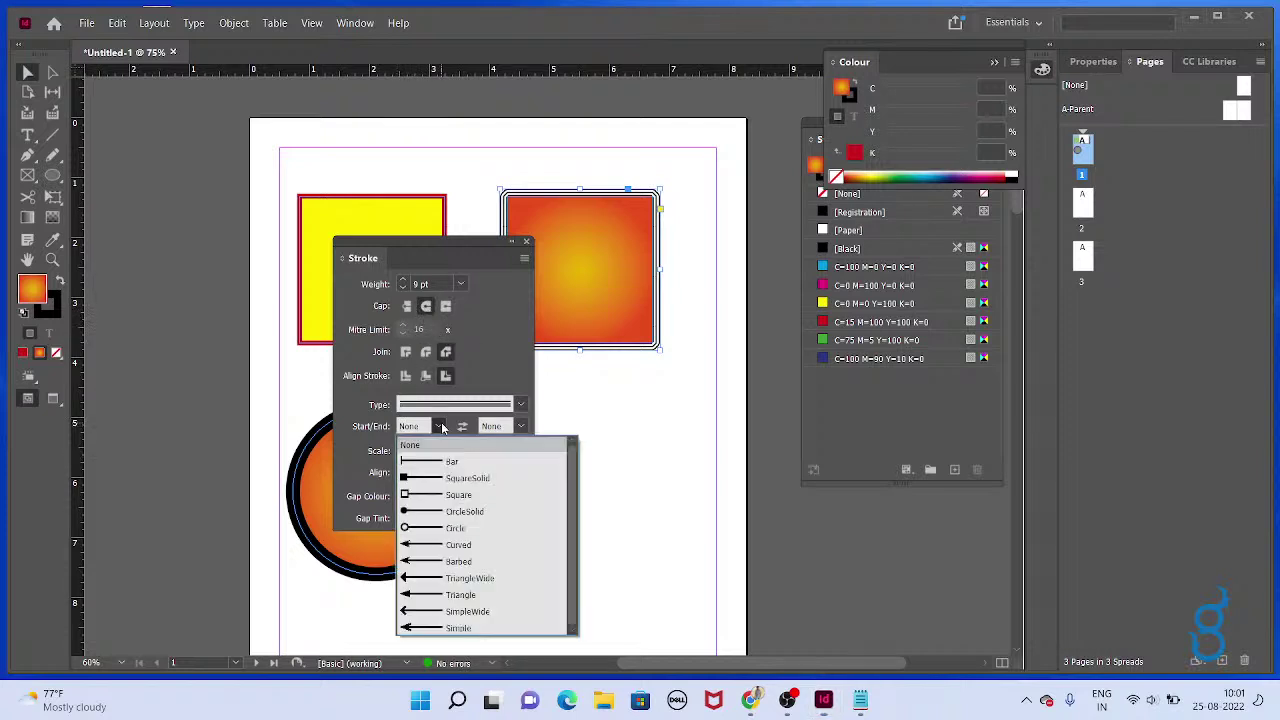
left_click(438, 560)
left_click(438, 426)
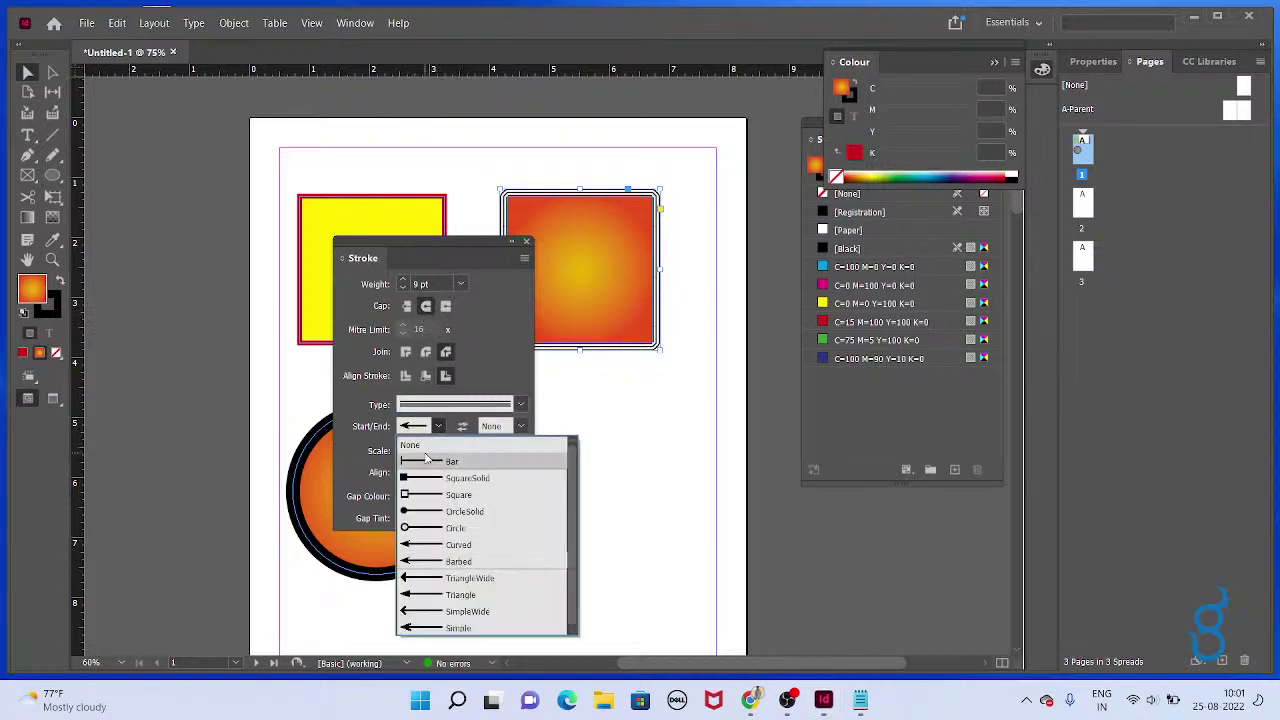
left_click(445, 461)
left_click(438, 426)
left_click(420, 444)
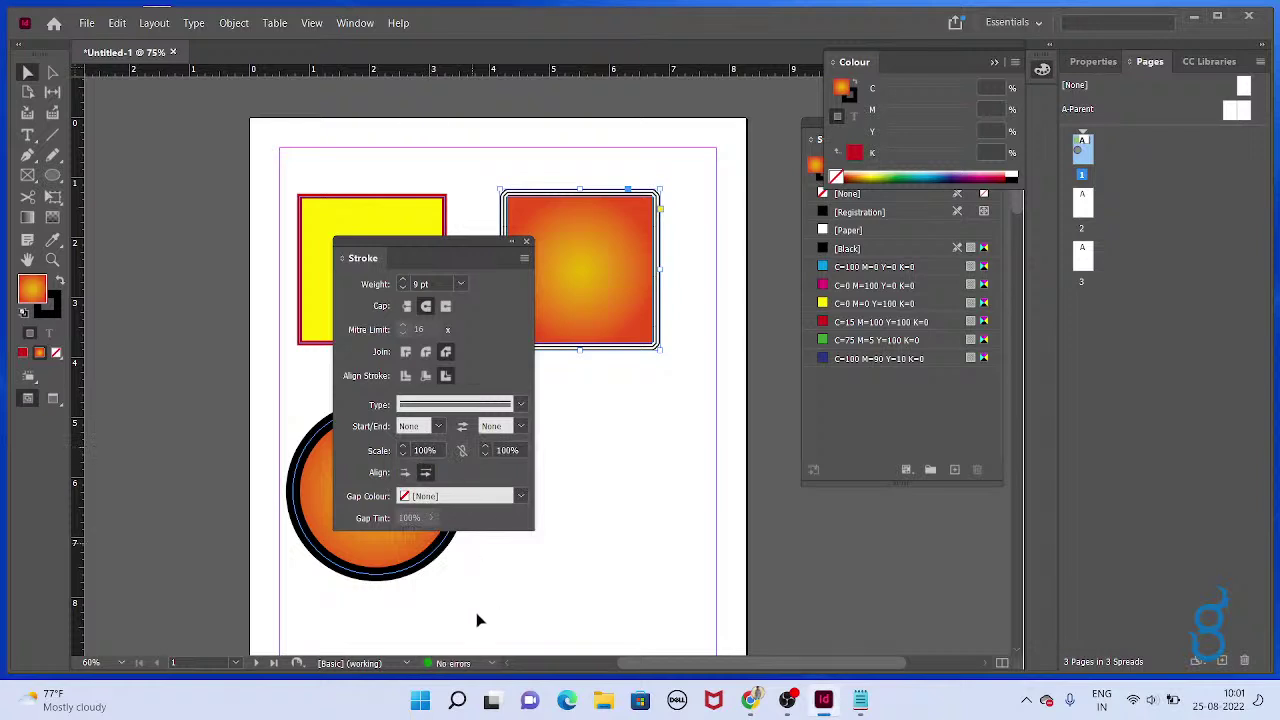
Draw a diagonal line rising to the right beside the circle and set its stroke weight to 5 pt
left_click(52, 137)
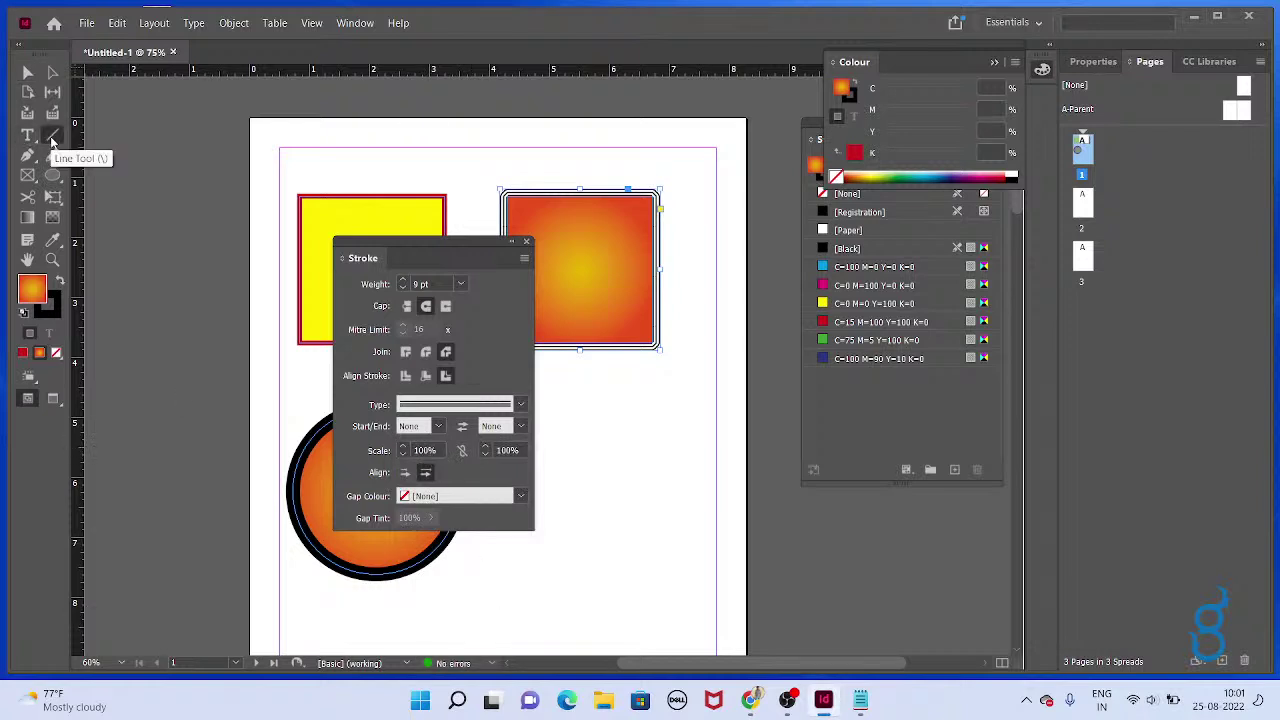
left_click_drag(399, 606, 660, 475)
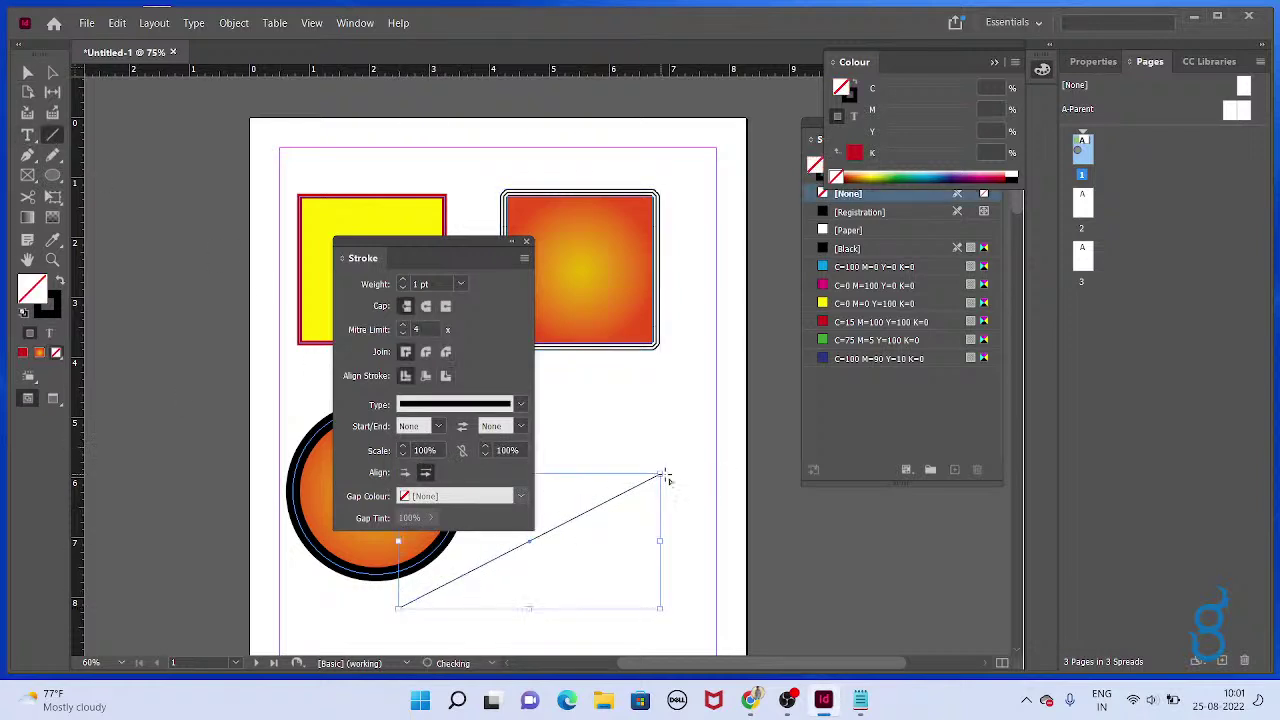
left_click(402, 279)
left_click(402, 279)
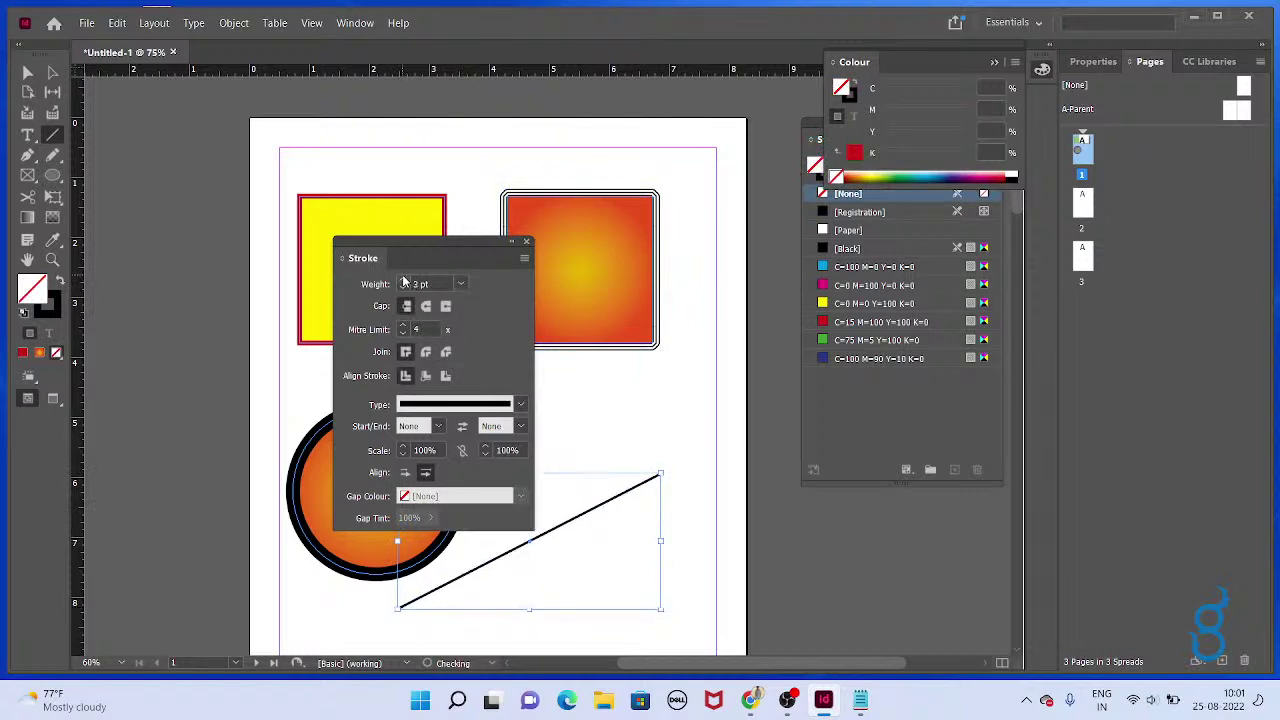
left_click(402, 279)
left_click(402, 279)
Give the diagonal line a solid square start and an arrowhead end, and close the Stroke settings
left_click(424, 425)
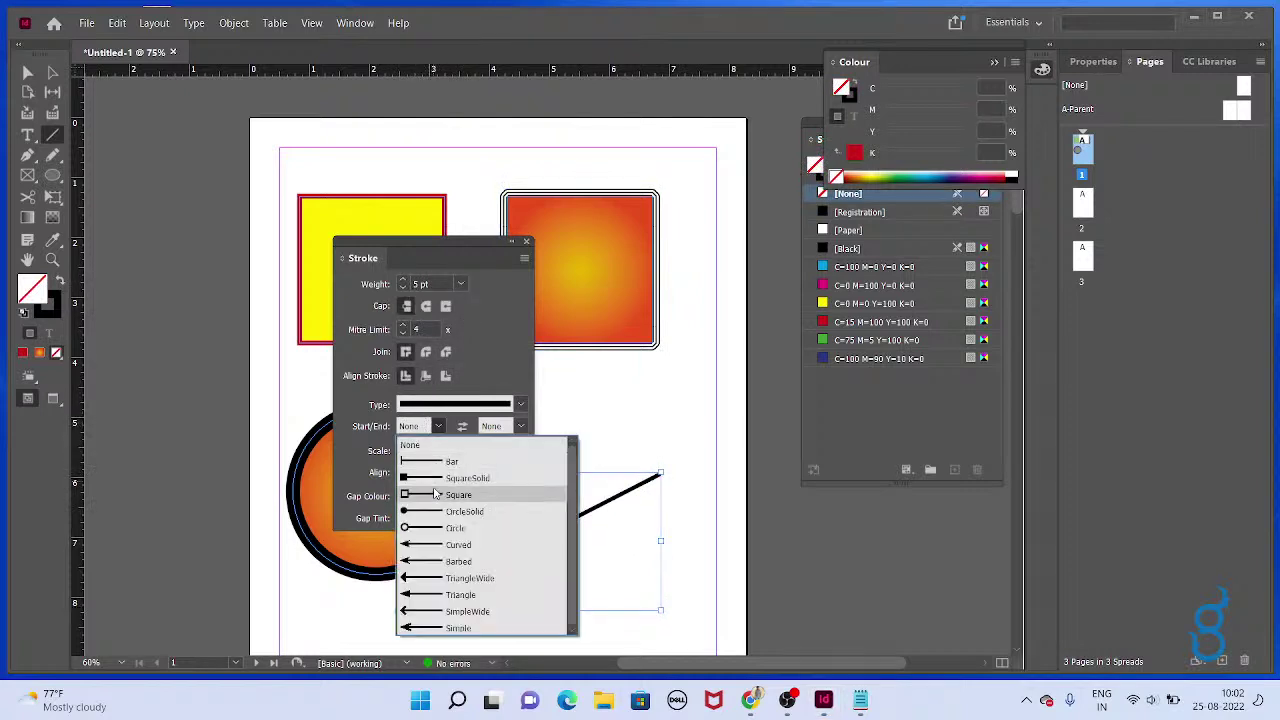
left_click(425, 496)
left_click(500, 426)
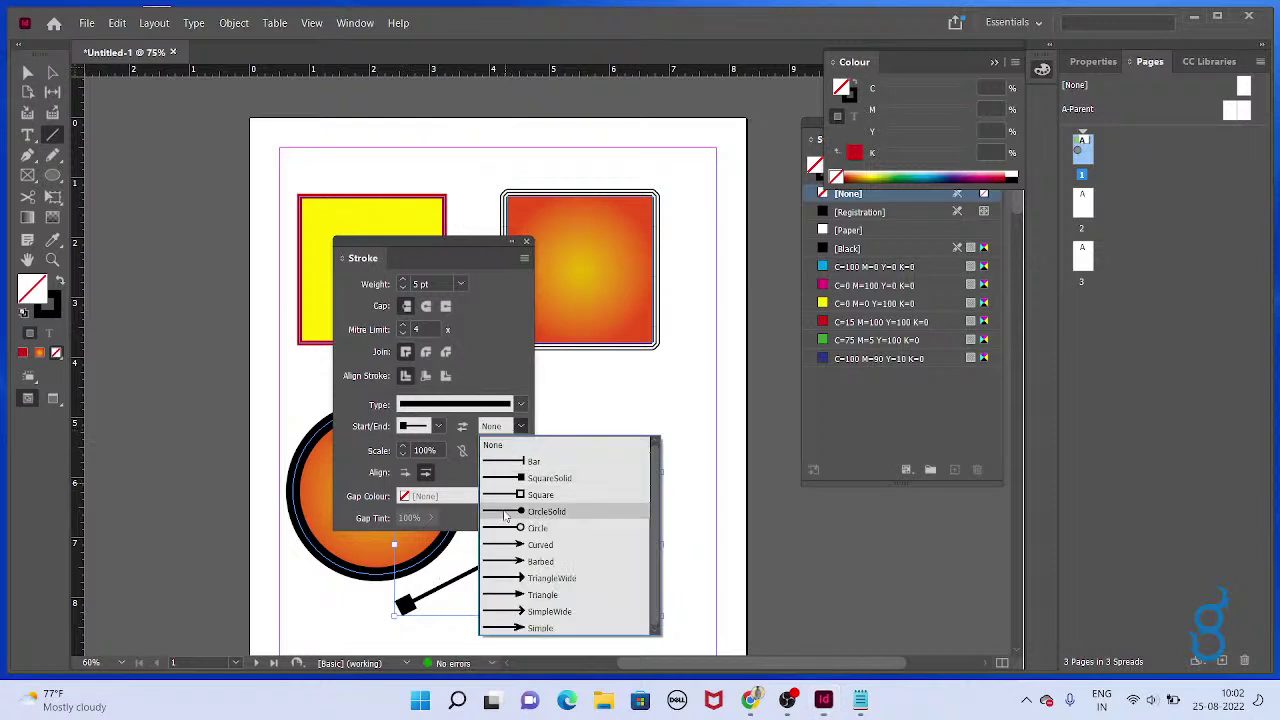
left_click(533, 597)
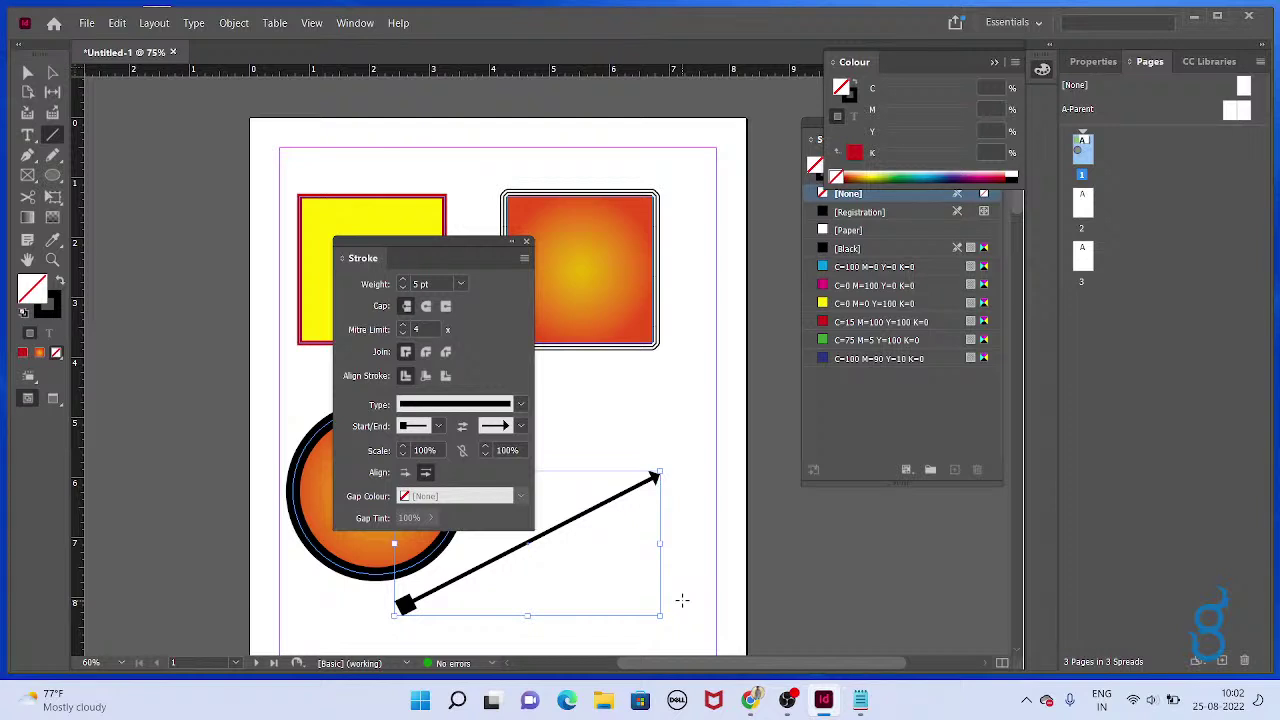
left_click(527, 243)
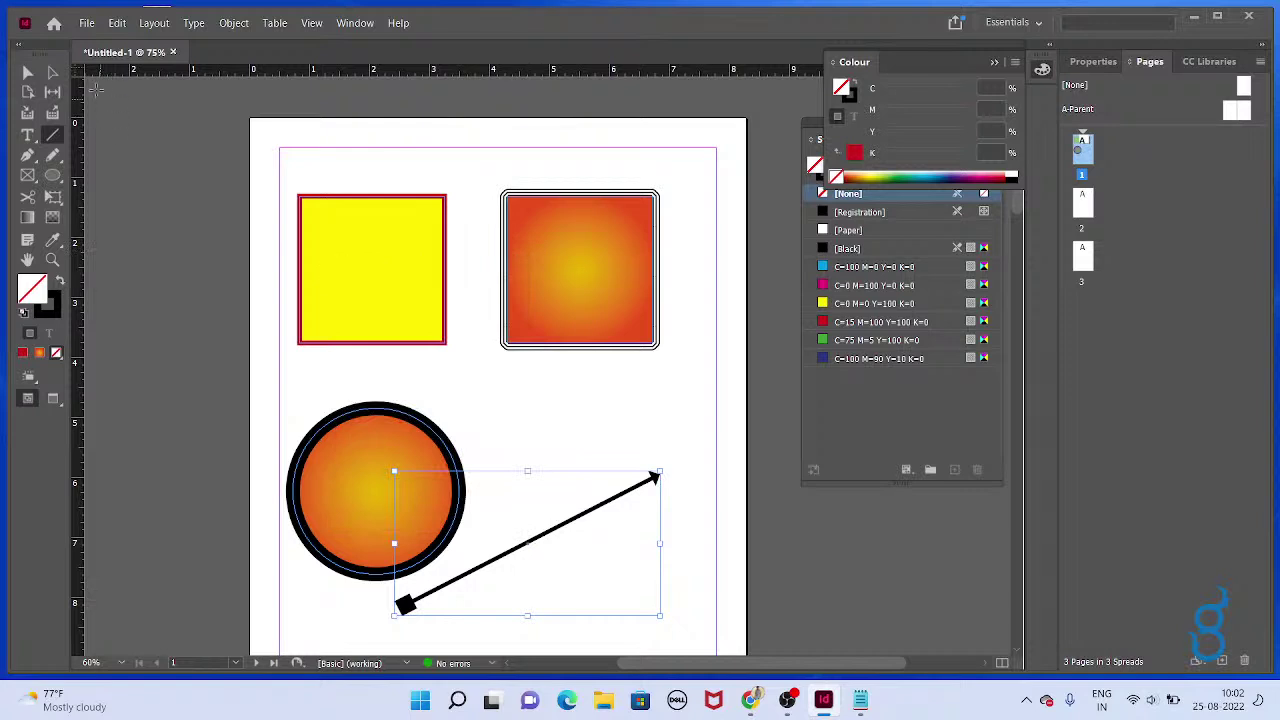
Move both squares and the circle up the page, and shift the arrow line down and left beneath the circle
left_click(29, 74)
left_click_drag(415, 268, 407, 242)
left_click_drag(520, 274, 486, 244)
left_click_drag(405, 442, 369, 438)
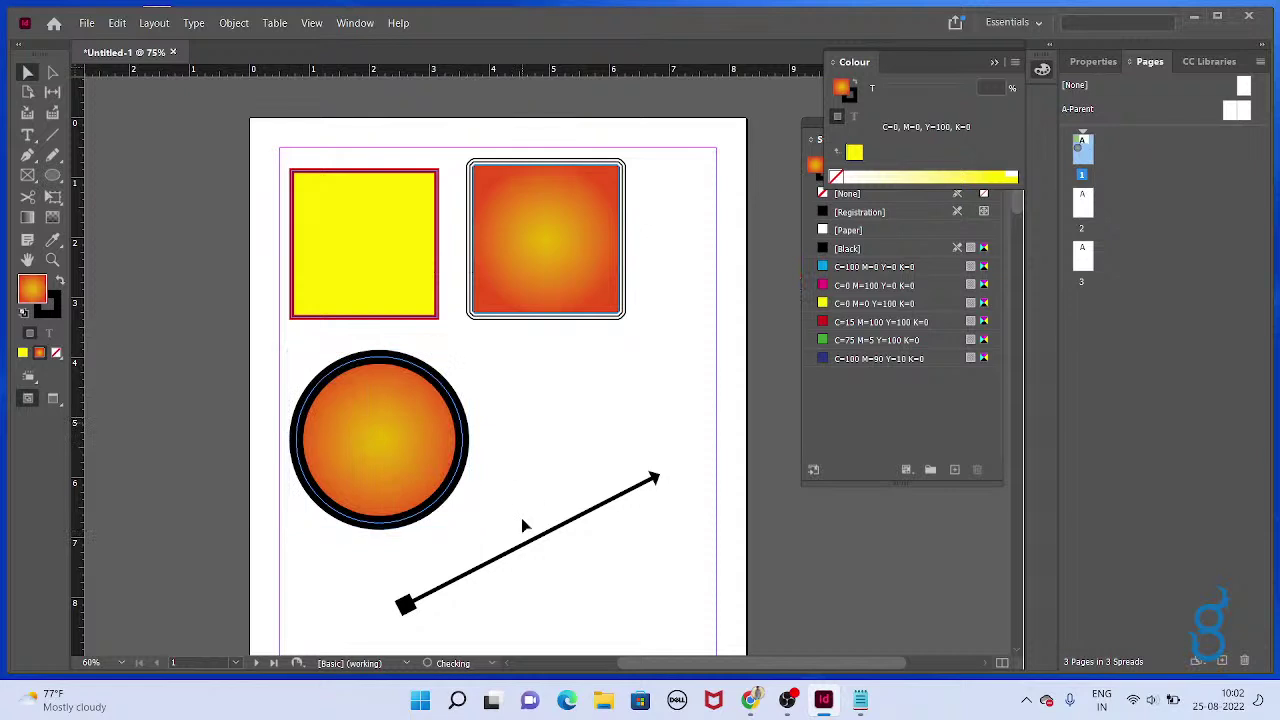
left_click_drag(533, 541, 442, 571)
left_click(430, 495)
Reshape the gradient-filled square with Direct Selection, pulling its lower-right corner outward and its lower-left corner inward
left_click(557, 297)
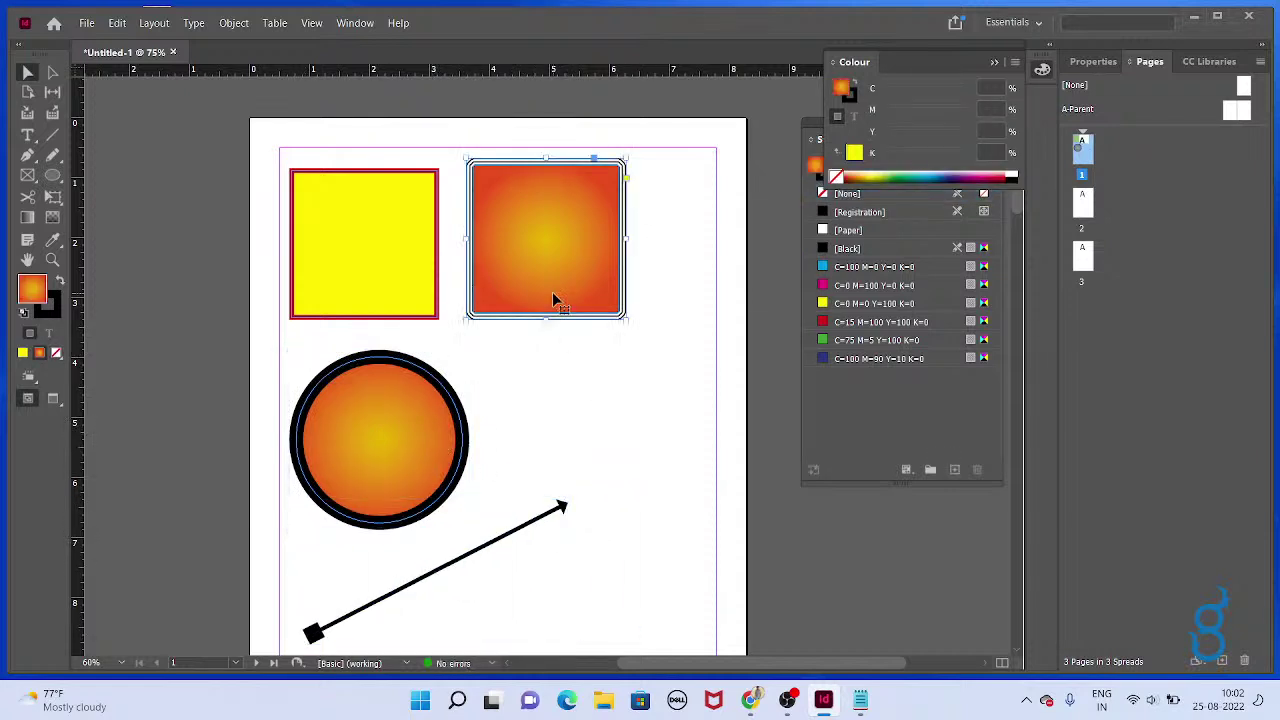
left_click(52, 73)
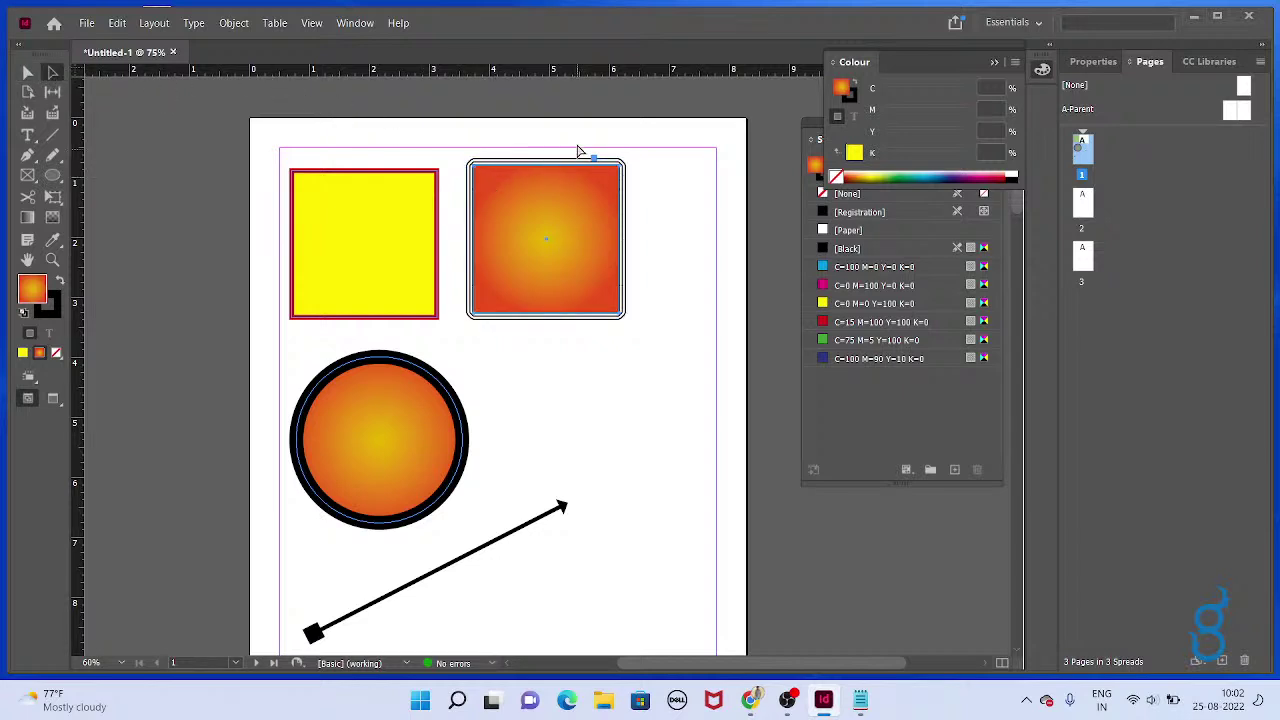
left_click_drag(591, 128, 643, 175)
left_click_drag(624, 318, 672, 356)
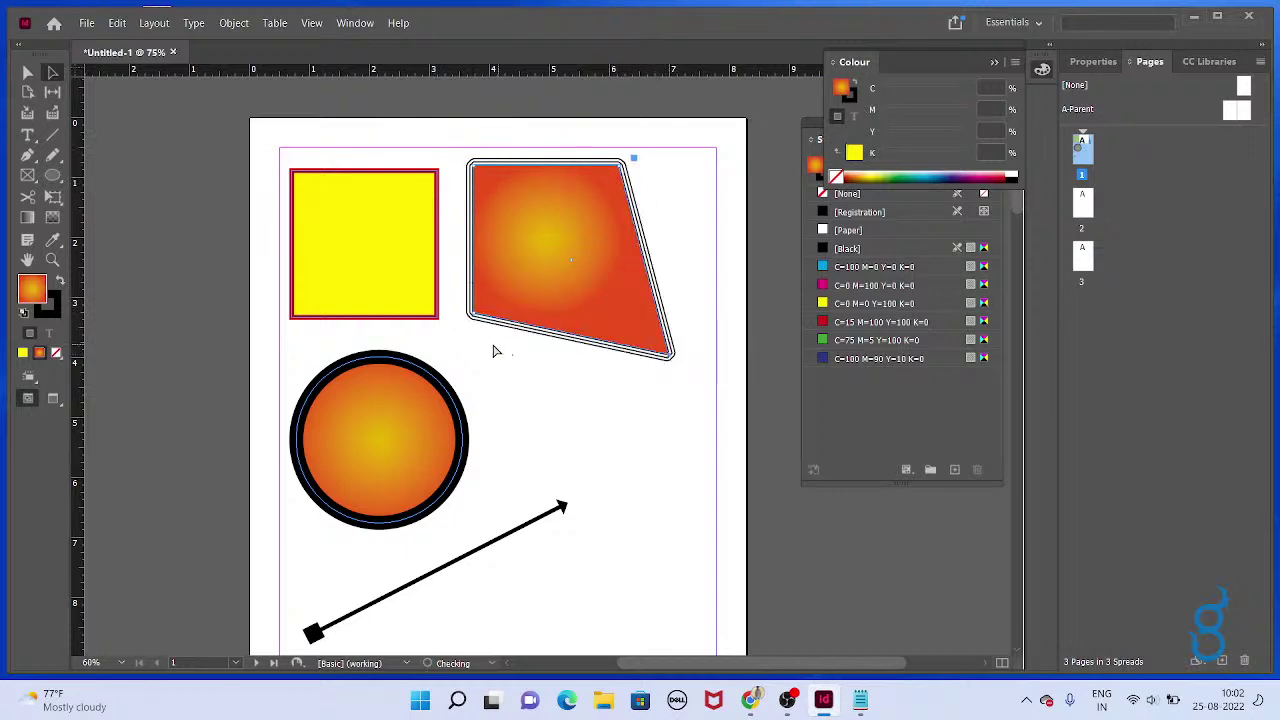
left_click_drag(477, 316, 587, 208)
key("slash")
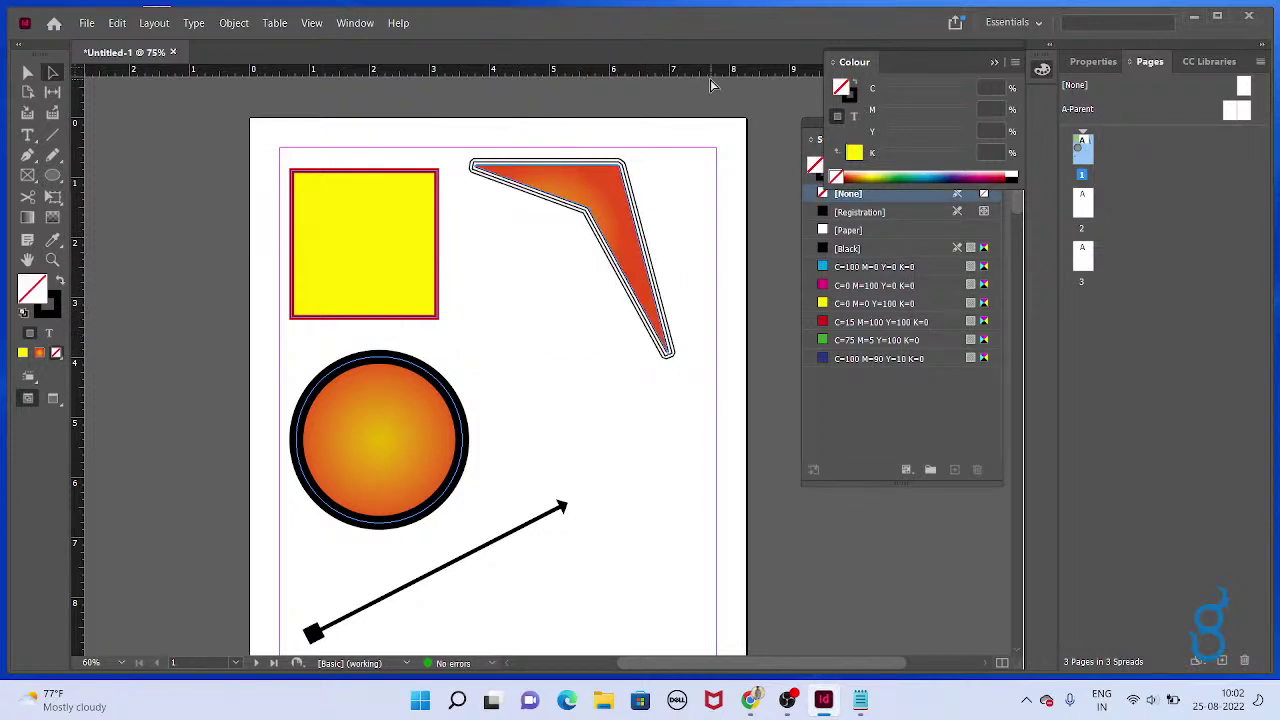
key("ctrl+z")
Reposition all four corner points of the gradient-filled shape to form an irregular quadrilateral with one corner pulled well down
left_click_drag(624, 160, 654, 148)
left_click_drag(474, 166, 477, 248)
left_click_drag(589, 209, 575, 265)
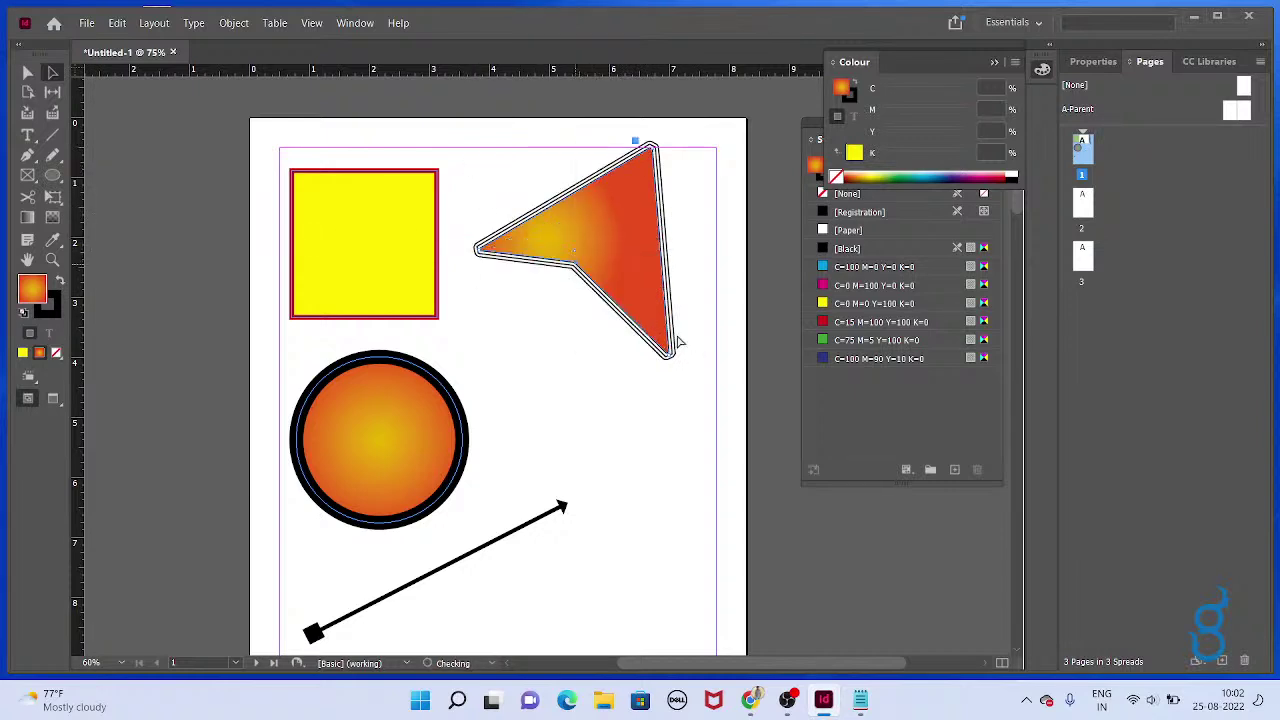
left_click_drag(668, 356, 686, 298)
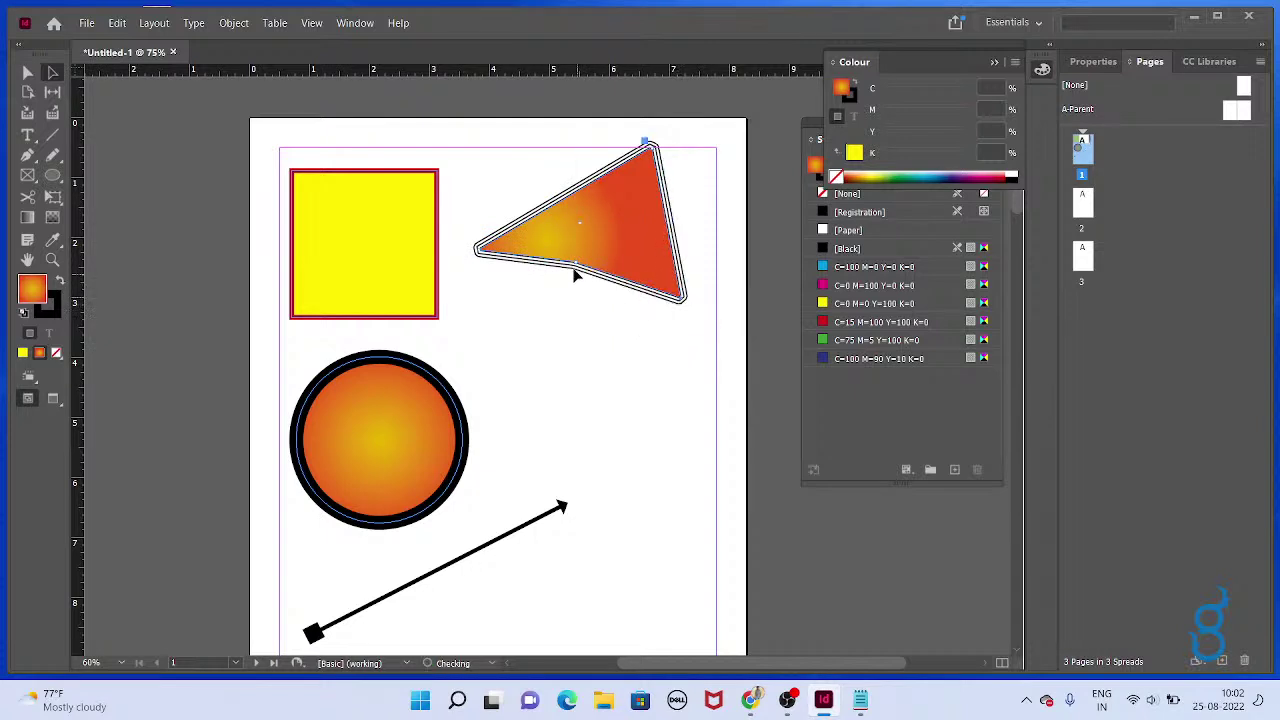
left_click_drag(574, 267, 556, 390)
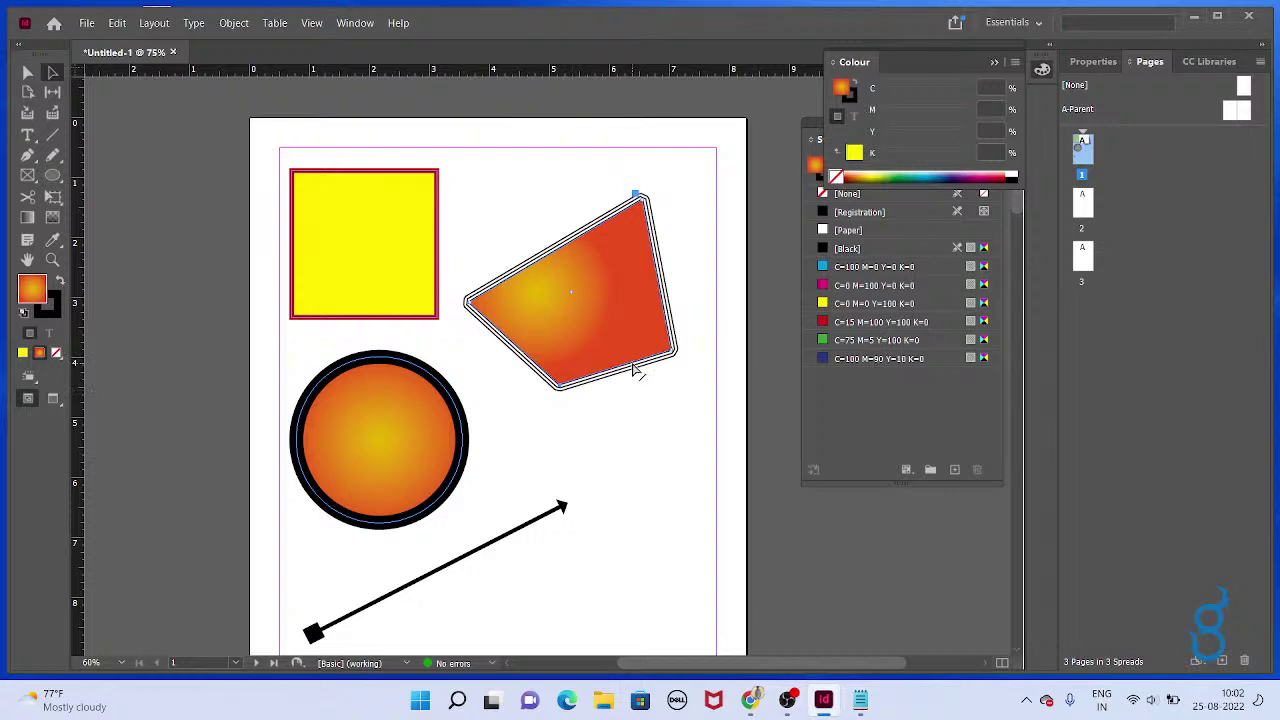
Turn the gradient-filled shape's lowest corner into a smooth curve with Convert Direction Point and lengthen both of its direction handles
left_click(30, 157)
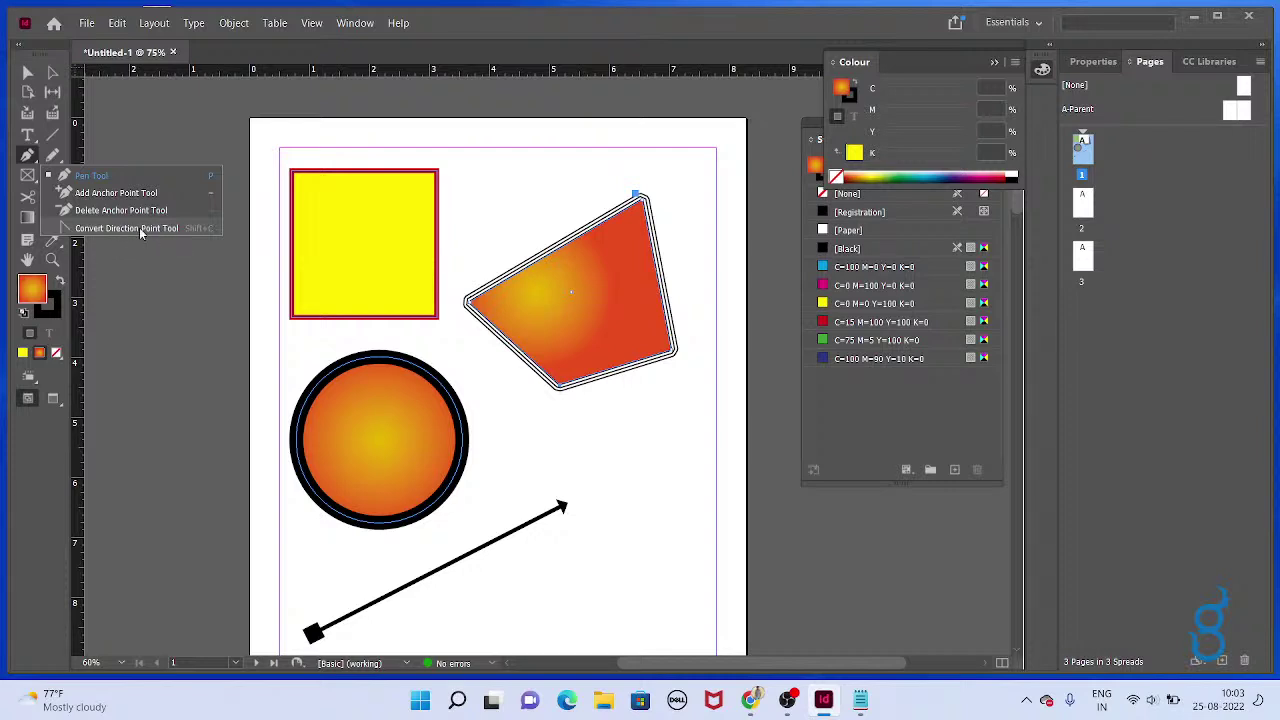
left_click(214, 229)
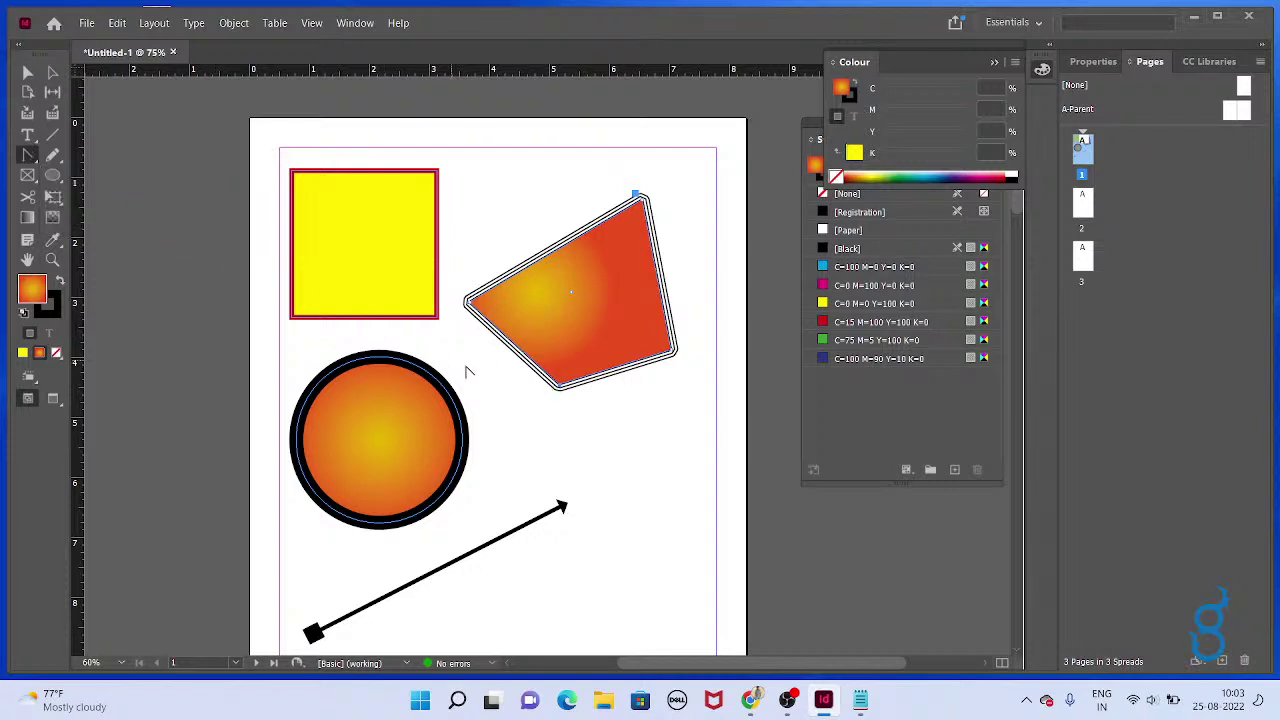
left_click_drag(558, 391, 629, 403)
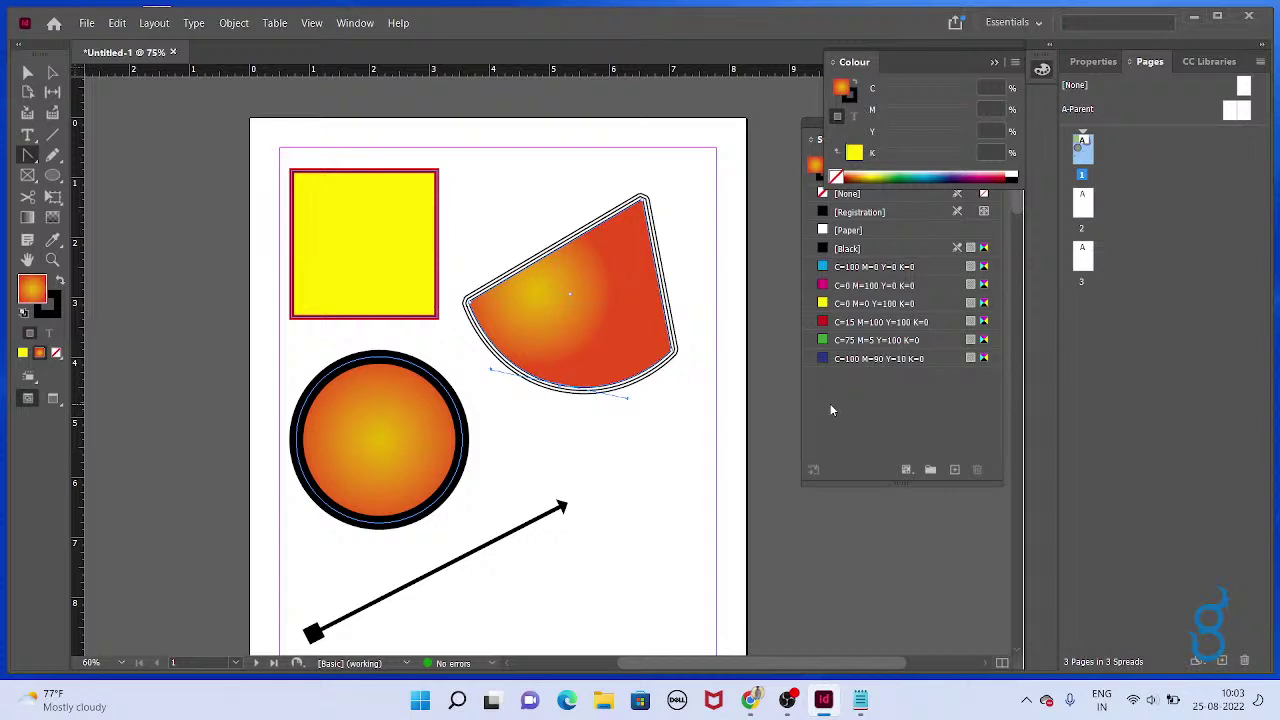
left_click(28, 155)
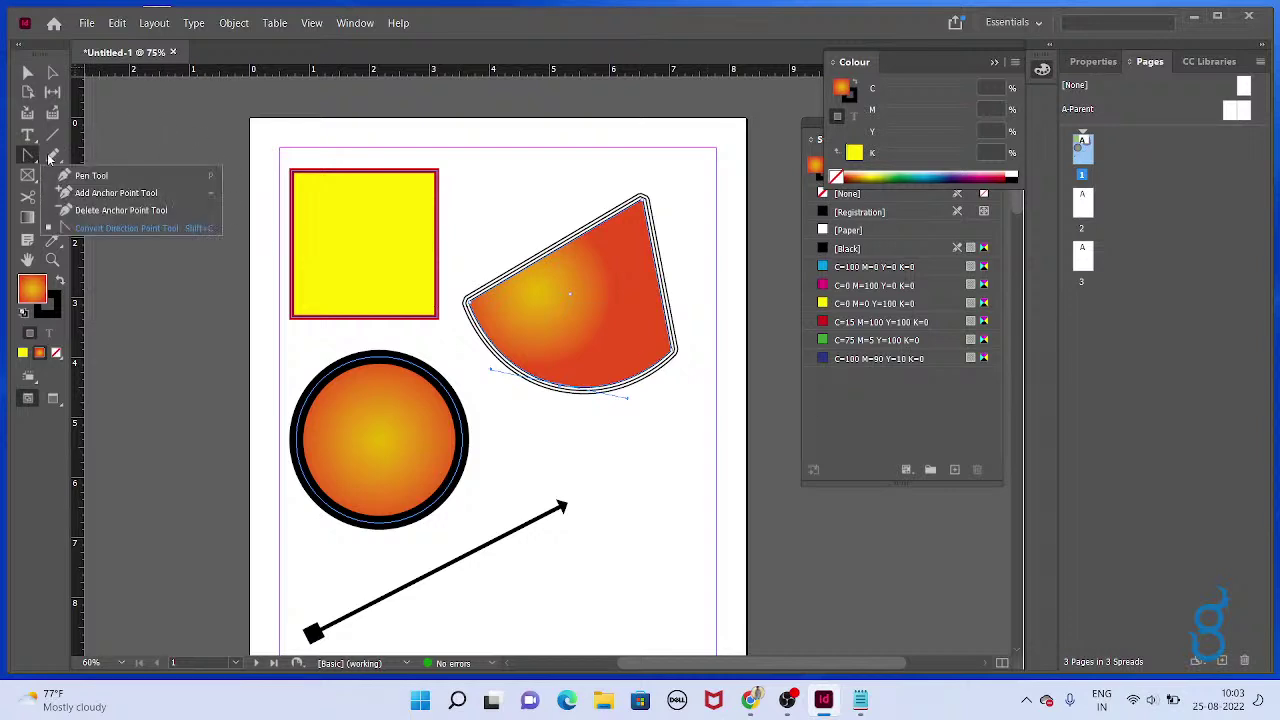
left_click(110, 229)
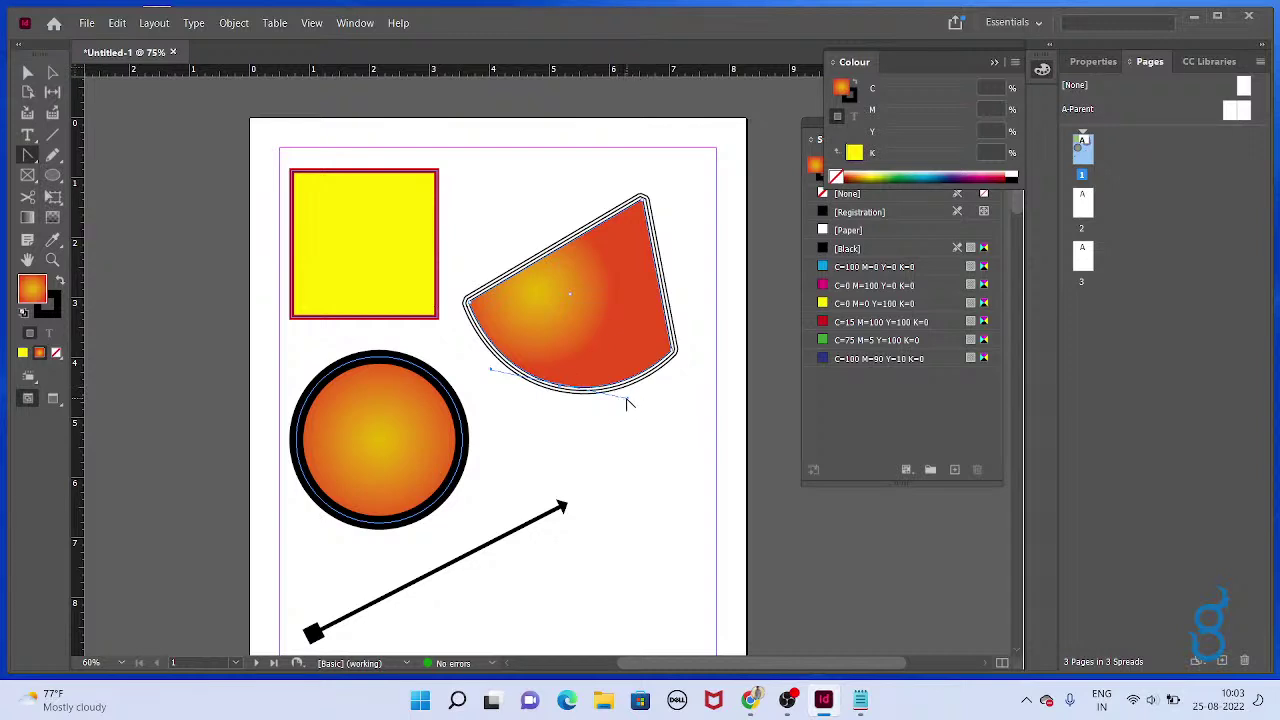
left_click_drag(643, 404, 654, 398)
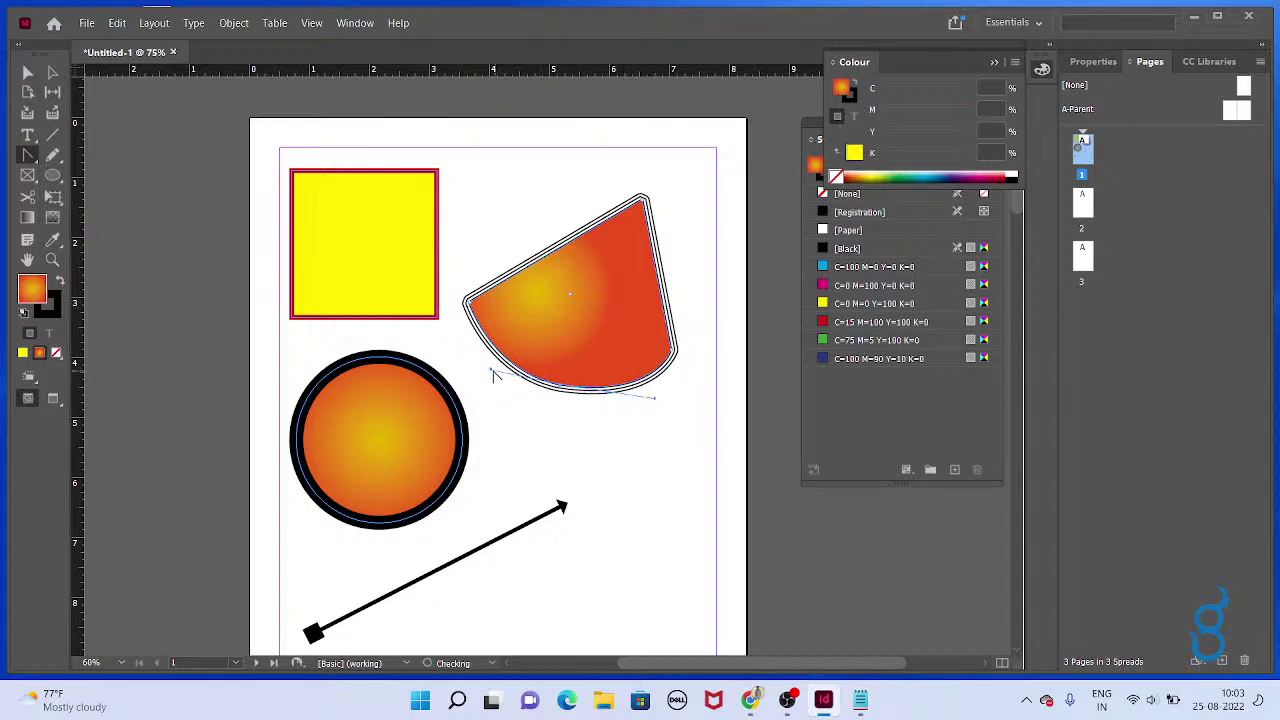
left_click_drag(493, 375, 467, 372)
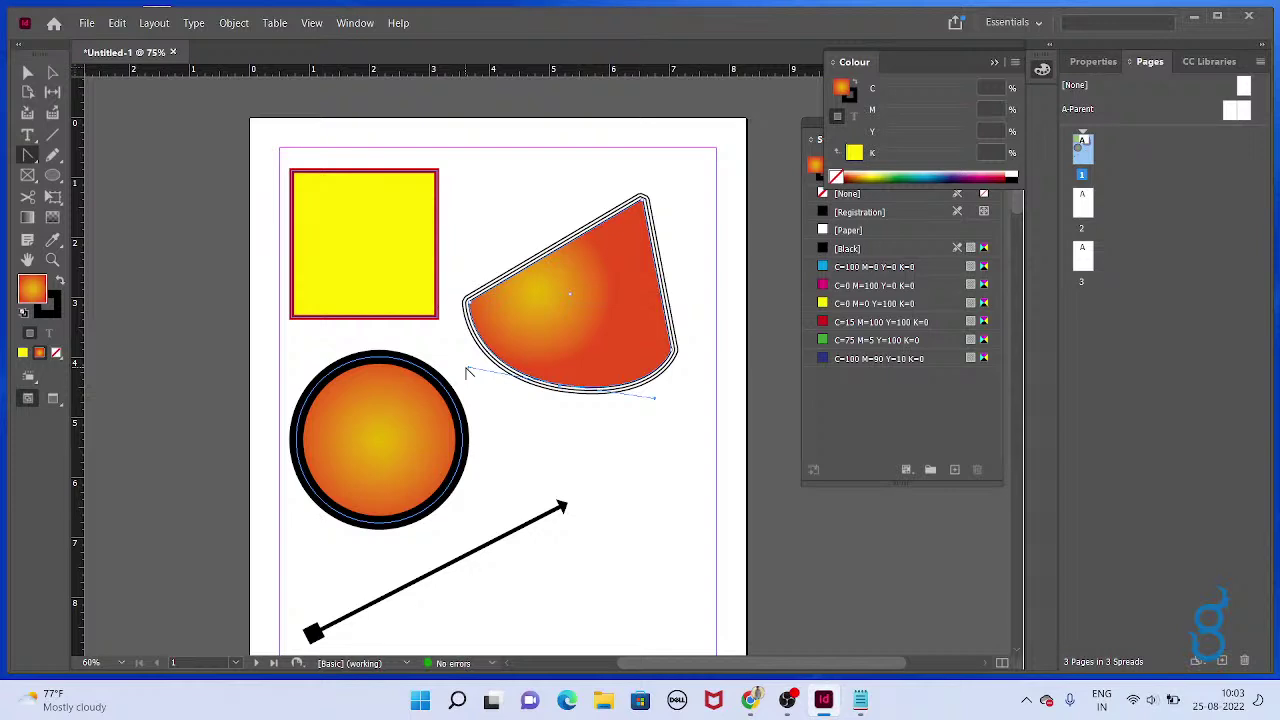
Move the curved gradient shape slightly up and right, and shift its topmost corner point up and left
key("v")
left_click_drag(582, 338, 597, 320)
key("ctrl+shift+a")
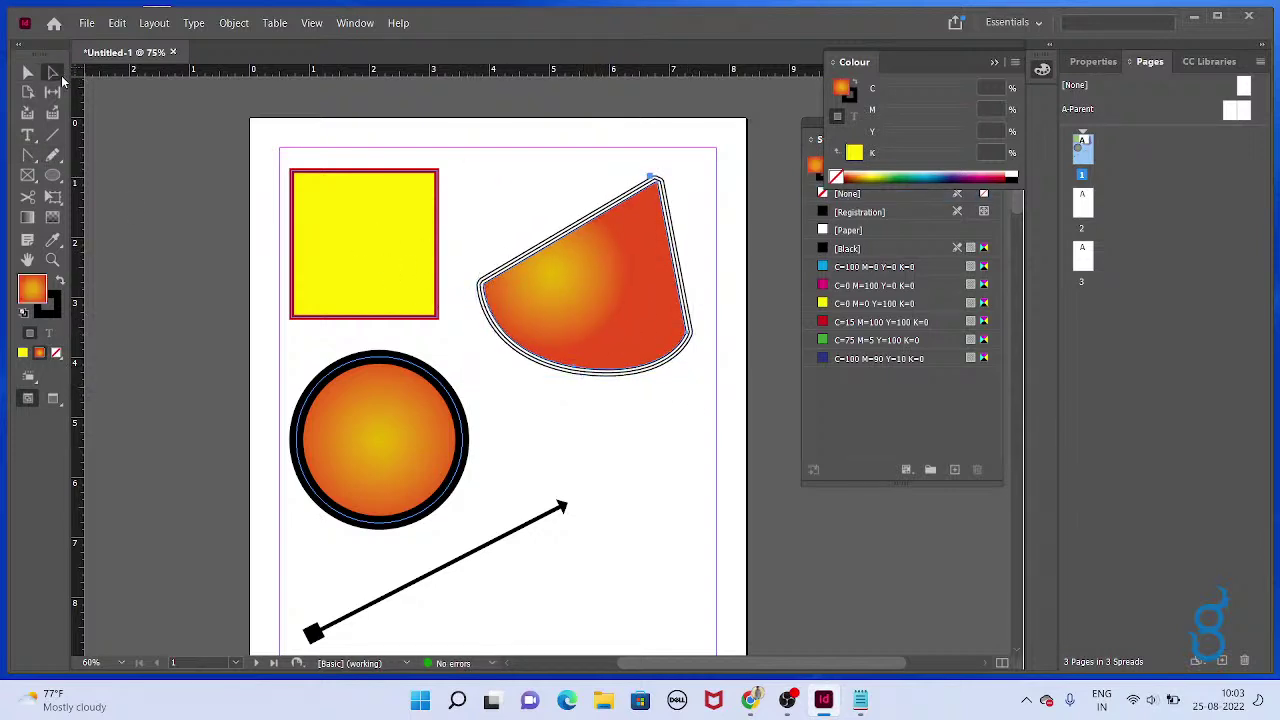
left_click(54, 73)
left_click_drag(657, 182, 648, 165)
left_click(27, 73)
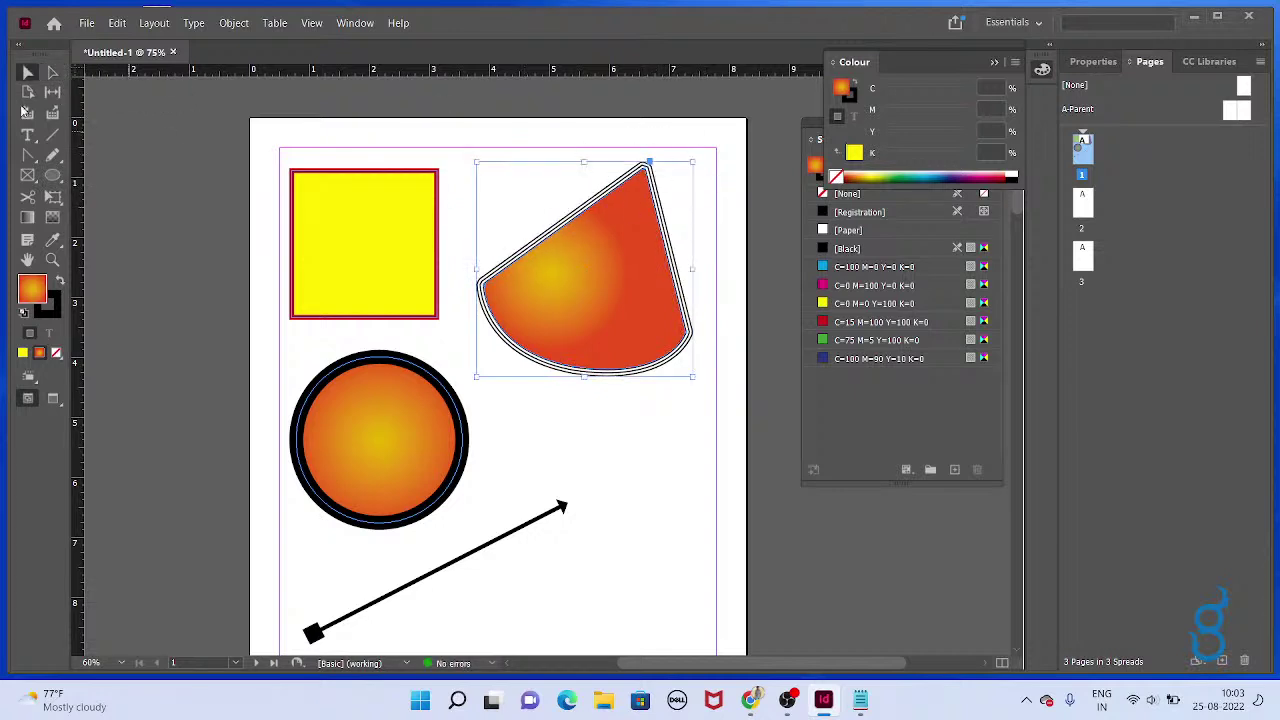
Inspect page 1's boundary and handles with the Page tool, then return to the Selection tool
left_click(27, 91)
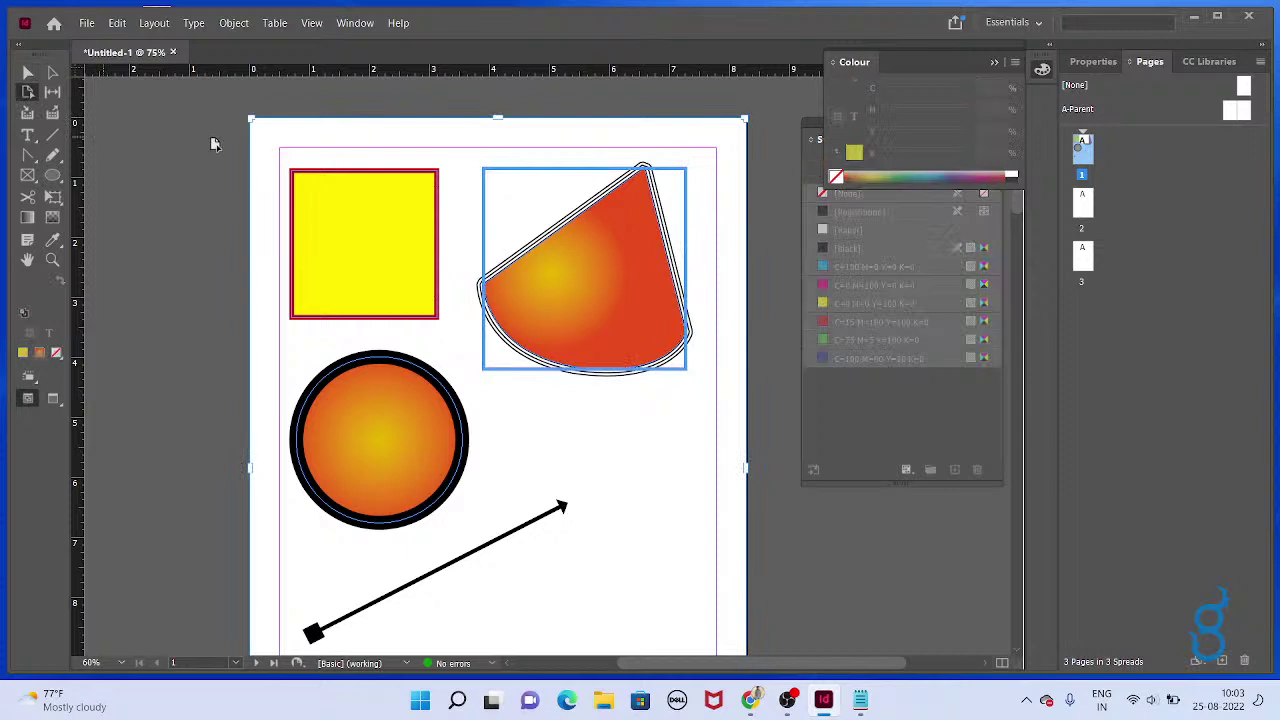
scroll(731, 257, "down", 5)
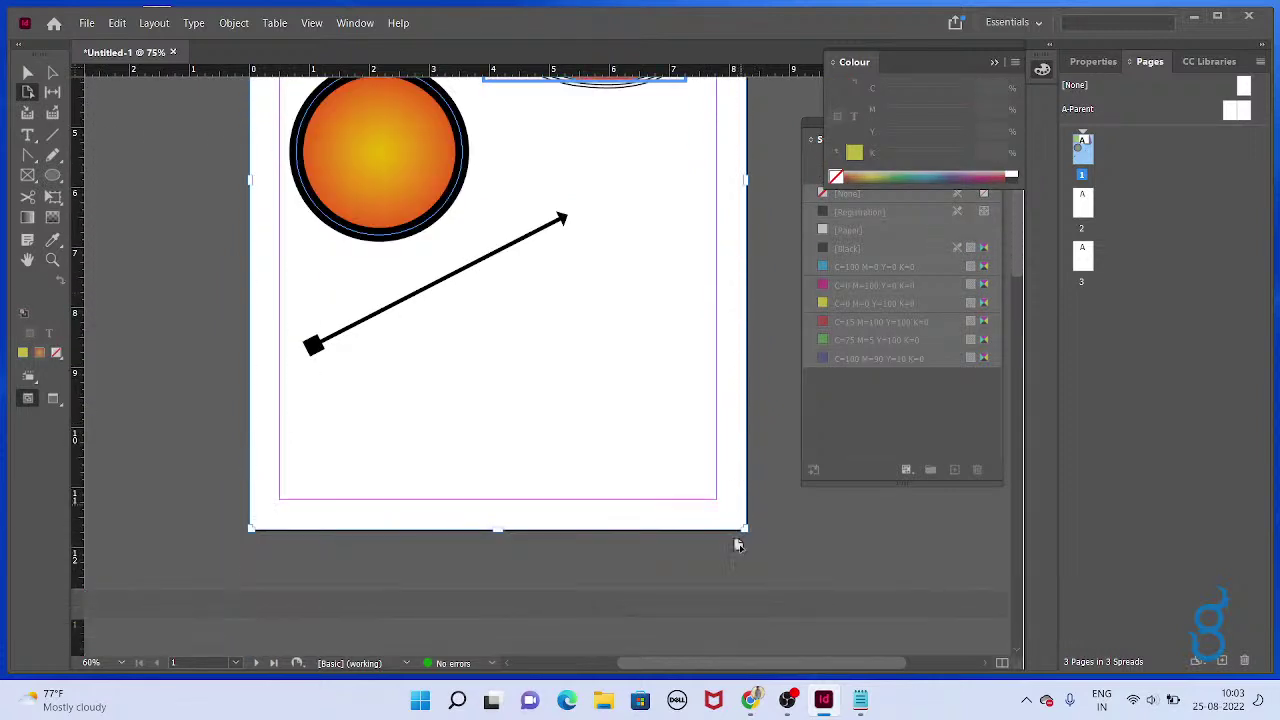
scroll(300, 194, "up", 3)
scroll(300, 194, "down", 4)
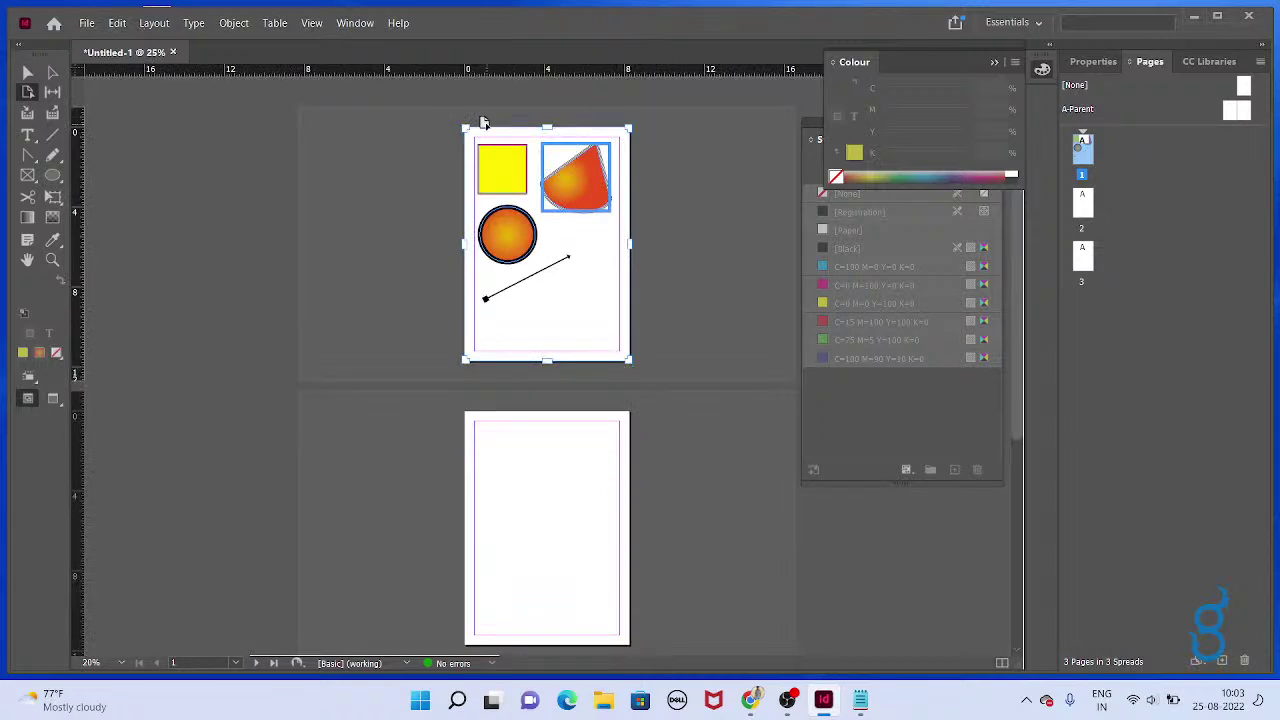
key("v")
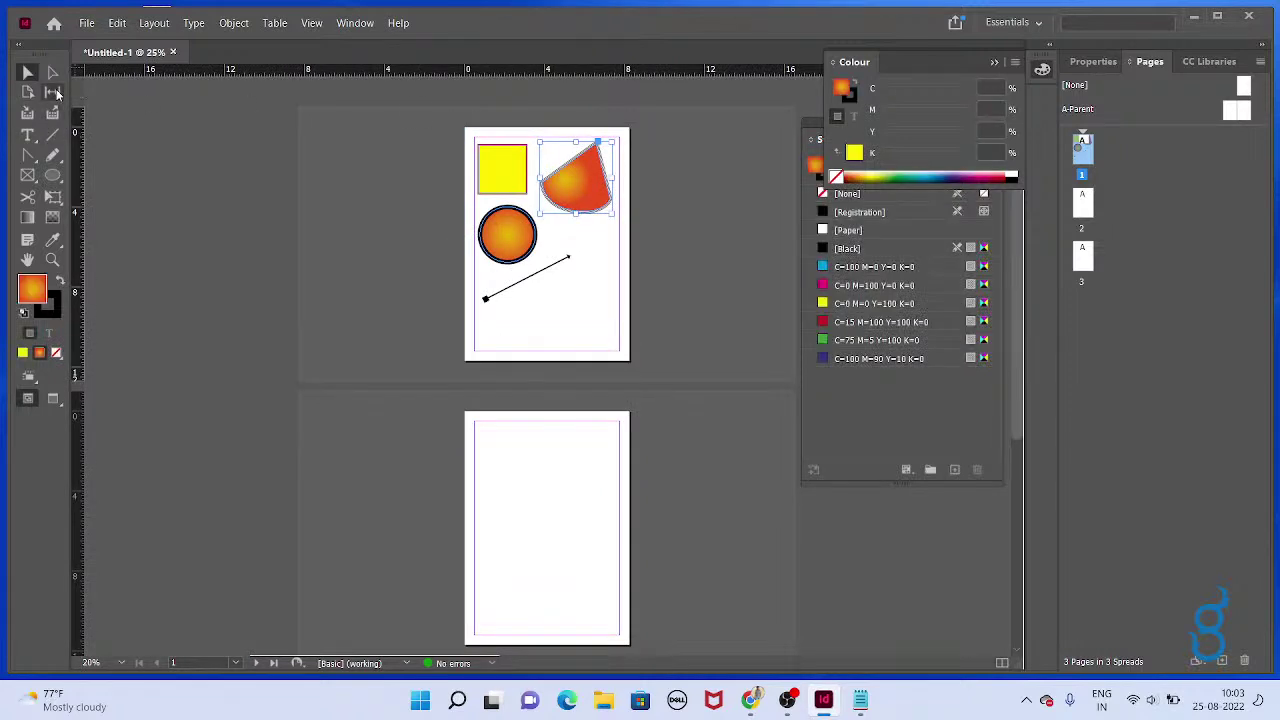
With the Gap tool, widen the left page gap beside the square and circle and the gap below the arrow line
left_click(53, 92)
scroll(545, 165, "up", 4)
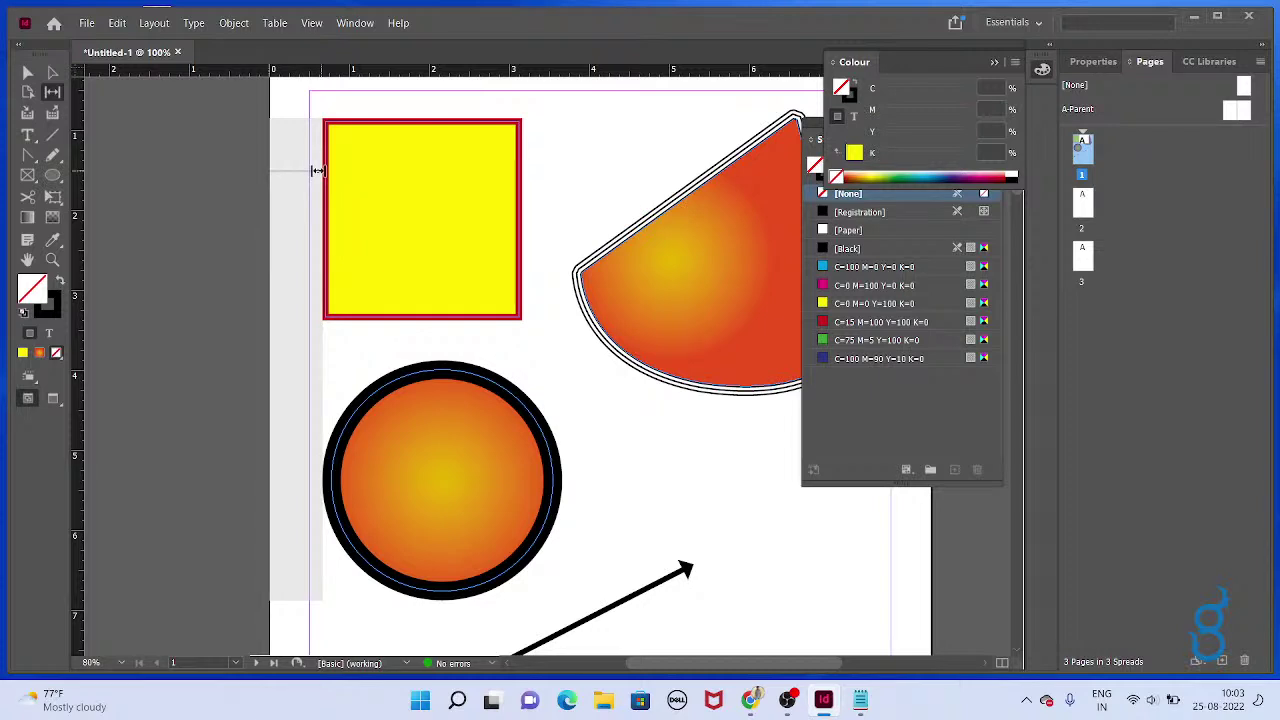
left_click_drag(317, 170, 432, 228)
scroll(429, 214, "up", 2)
scroll(494, 531, "down", 5)
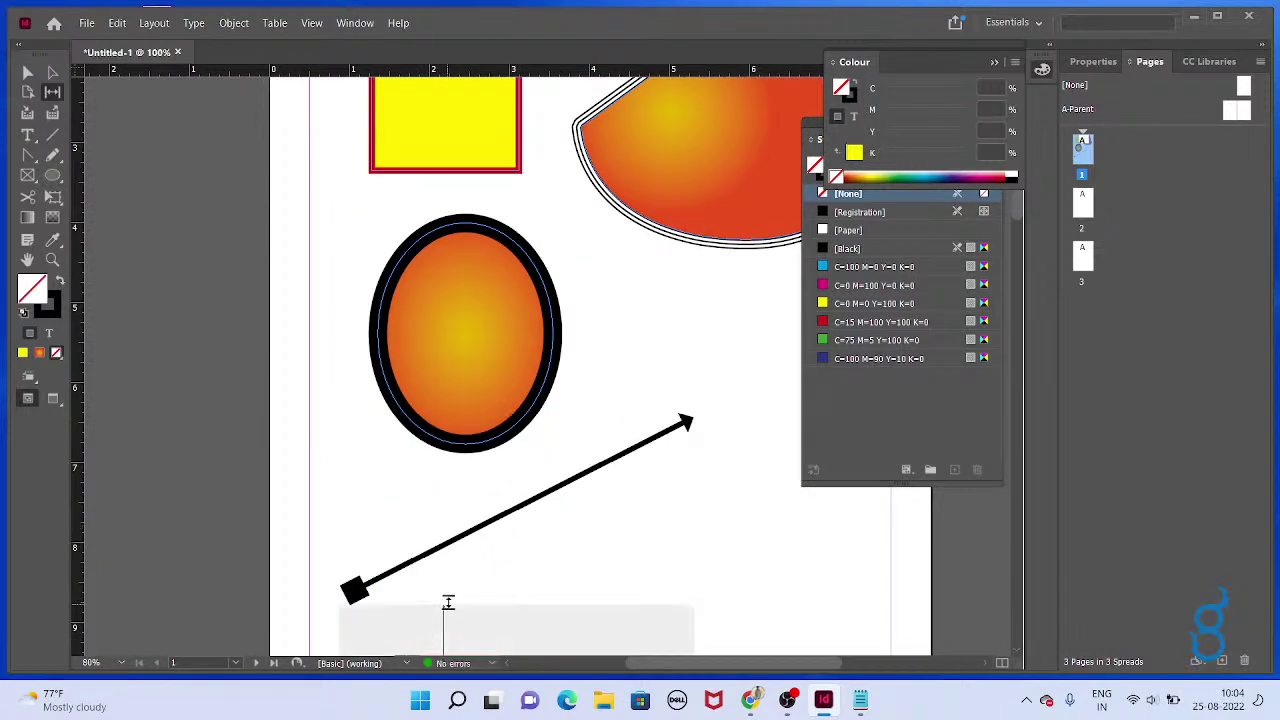
left_click_drag(485, 617, 497, 526)
Widen the left page gap slightly more and the right page gap so the curved gradient shape narrows
mouse_move(332, 307)
left_mouse_down()
mouse_move(366, 306)
mouse_move(323, 309)
mouse_move(344, 307)
left_mouse_up()
scroll(473, 401, "up", 6)
left_click_drag(905, 501, 786, 492)
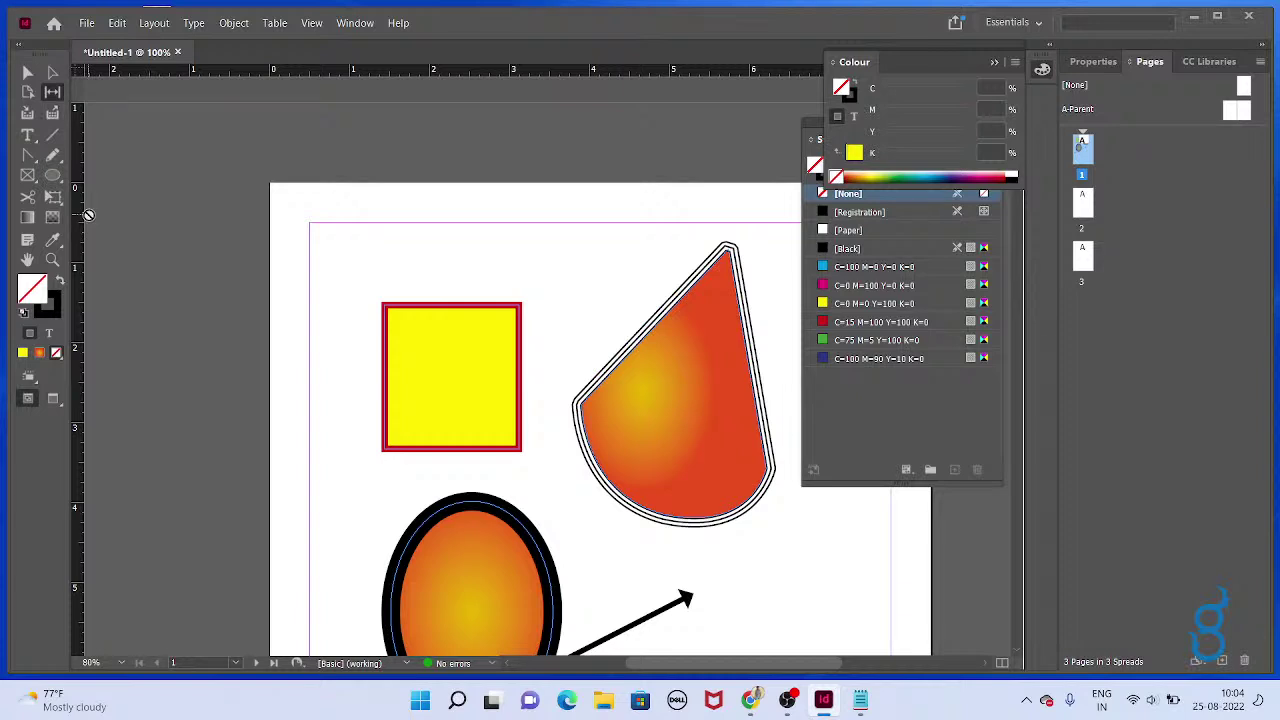
Turn on Facing Pages in the document setup
left_click(30, 133)
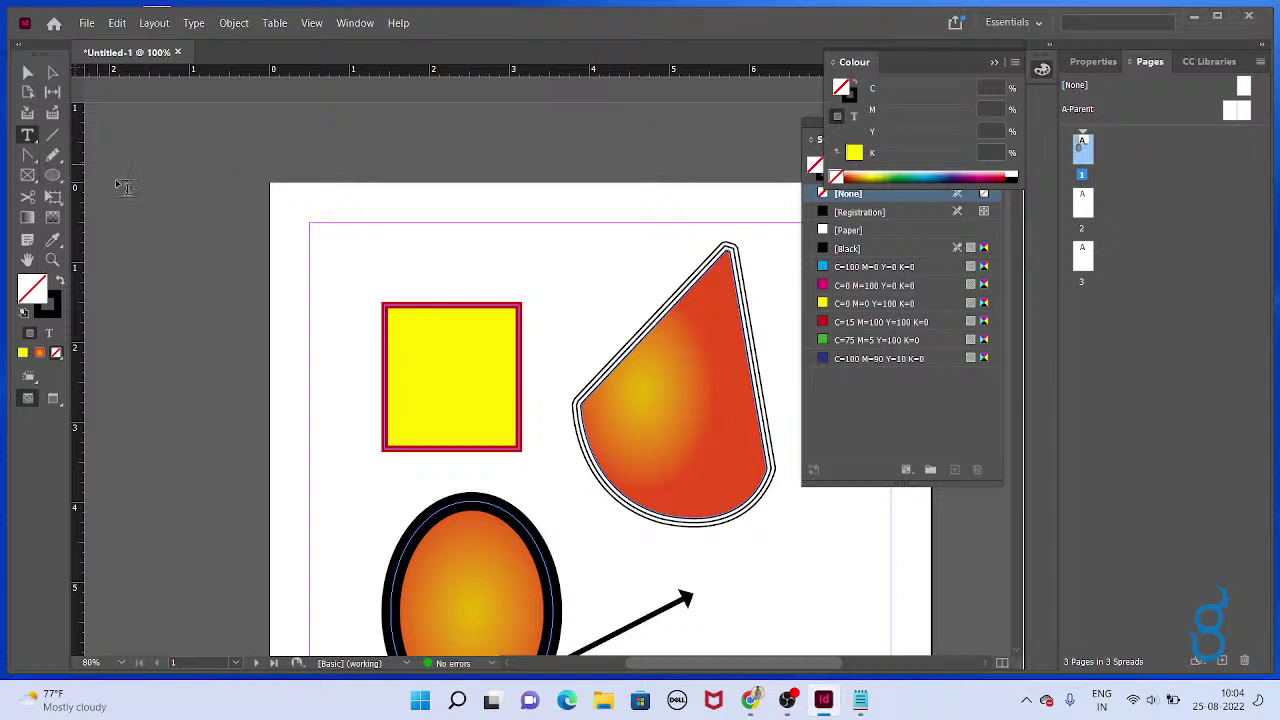
key("ctrl+minus")
scroll(514, 323, "down", 3)
key("ctrl+equal")
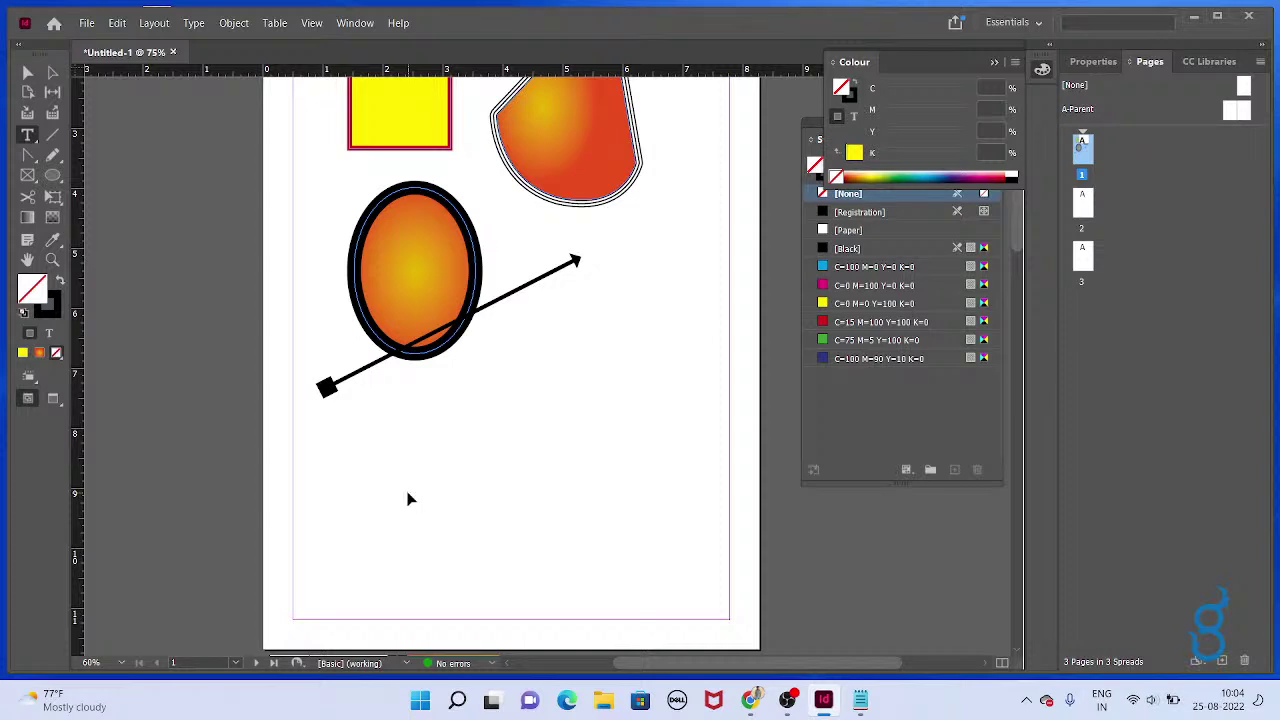
key("ctrl+alt+p")
left_click(708, 197)
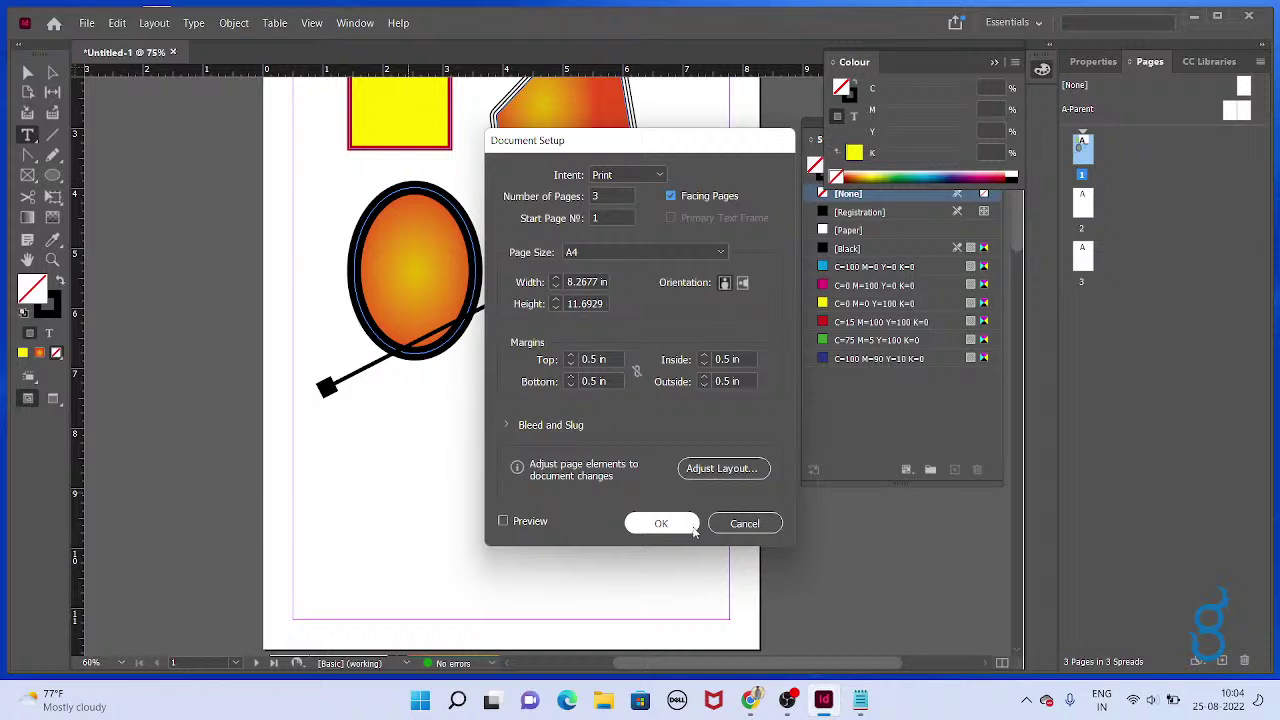
left_click(661, 523)
Draw a text frame about 6 in wide and 1.5 in high near the top of page 2 and place the cursor in it
scroll(360, 440, "down", 10)
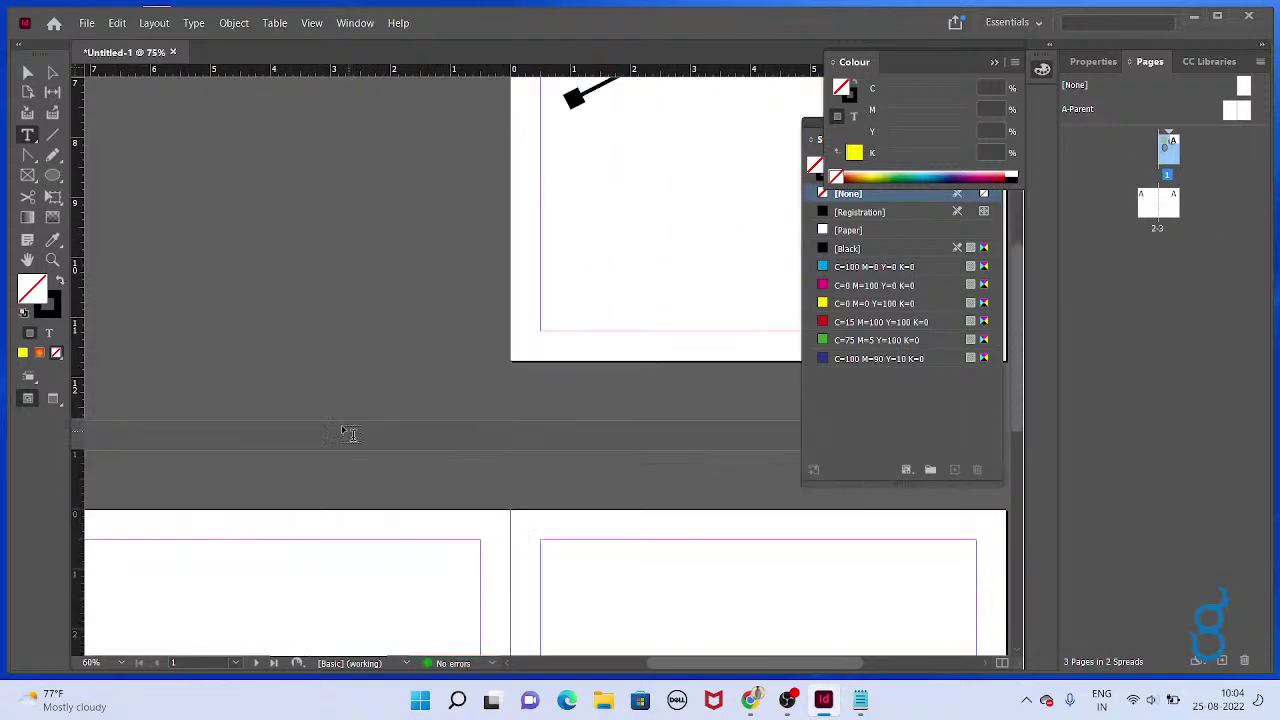
left_click_drag(300, 420, 415, 286)
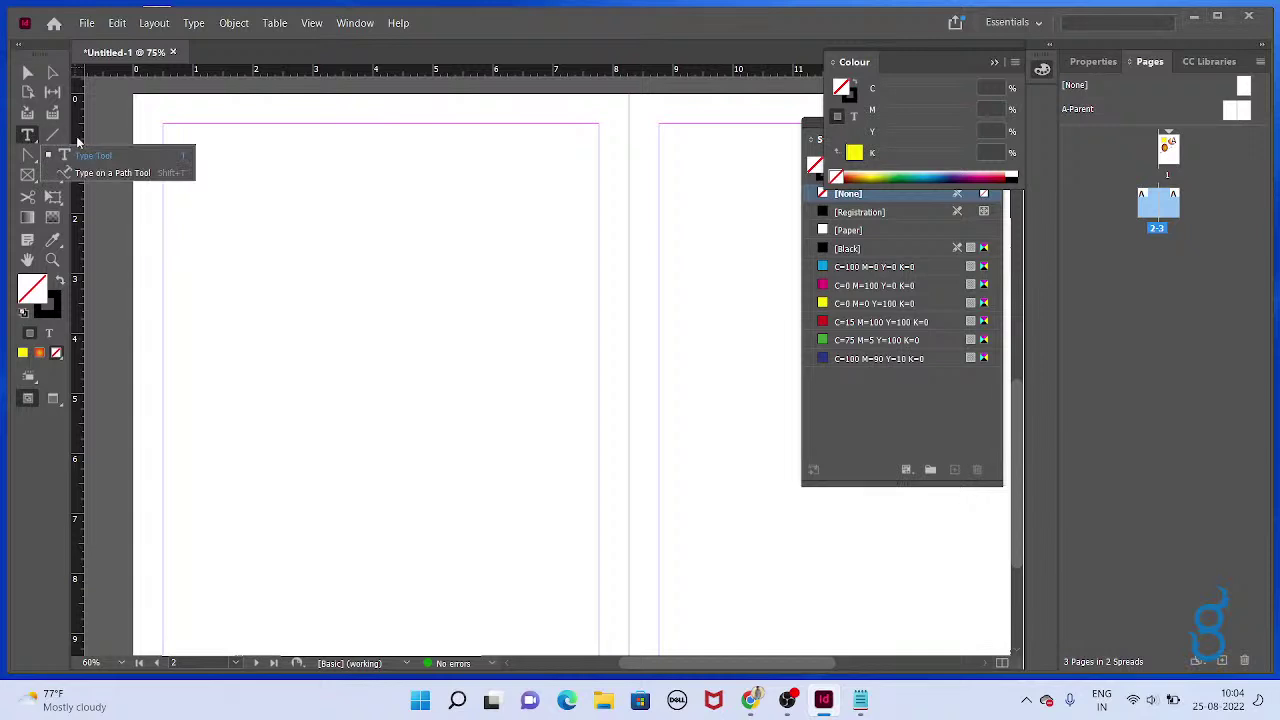
left_click(28, 136)
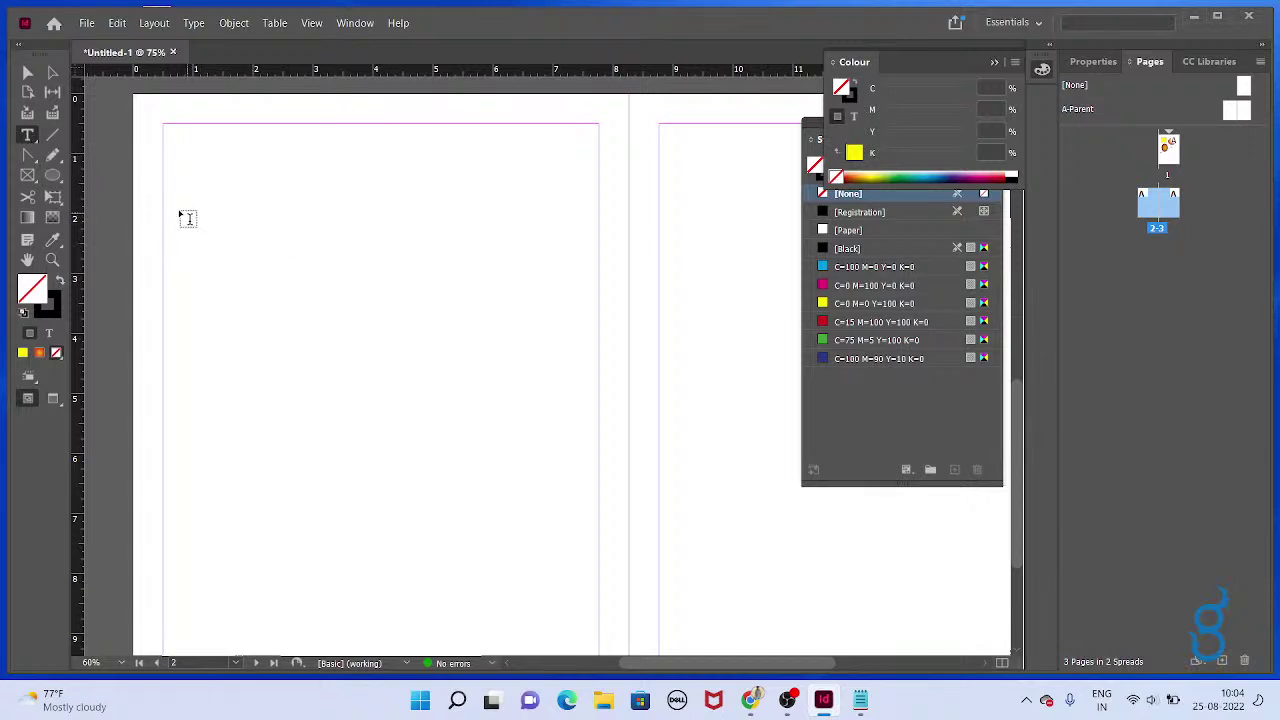
left_click_drag(177, 209, 545, 301)
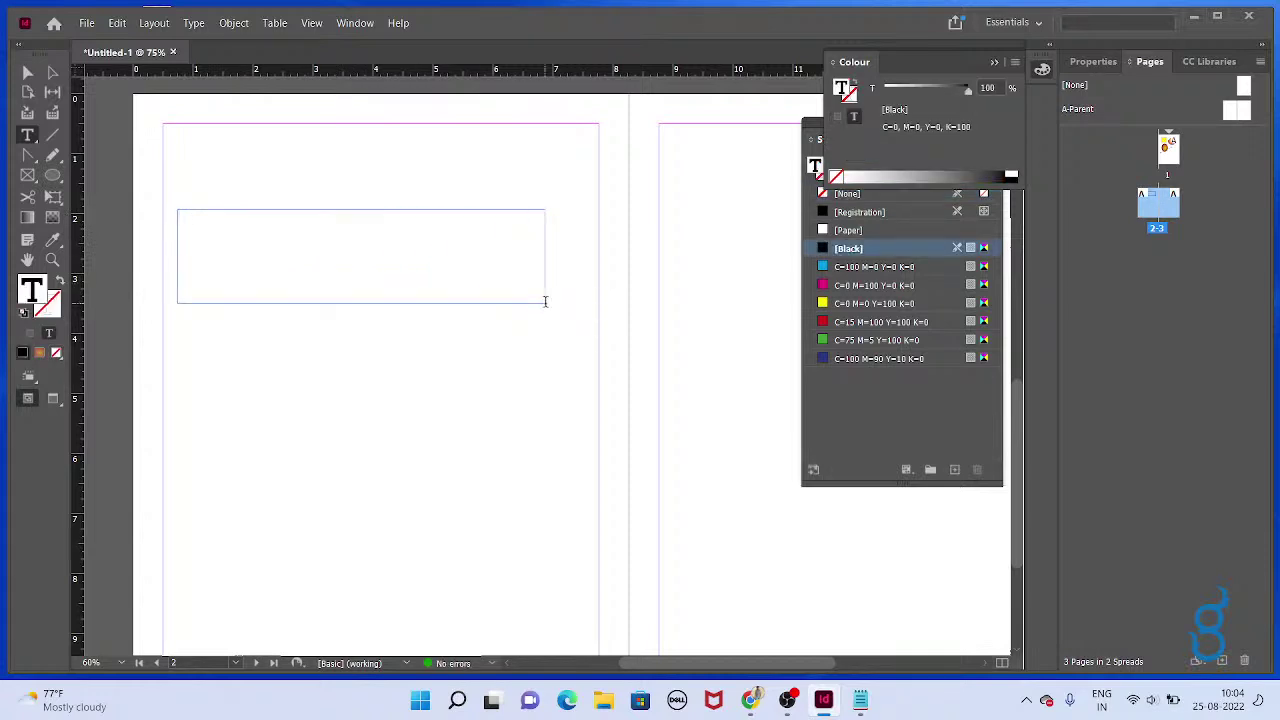
key("Escape")
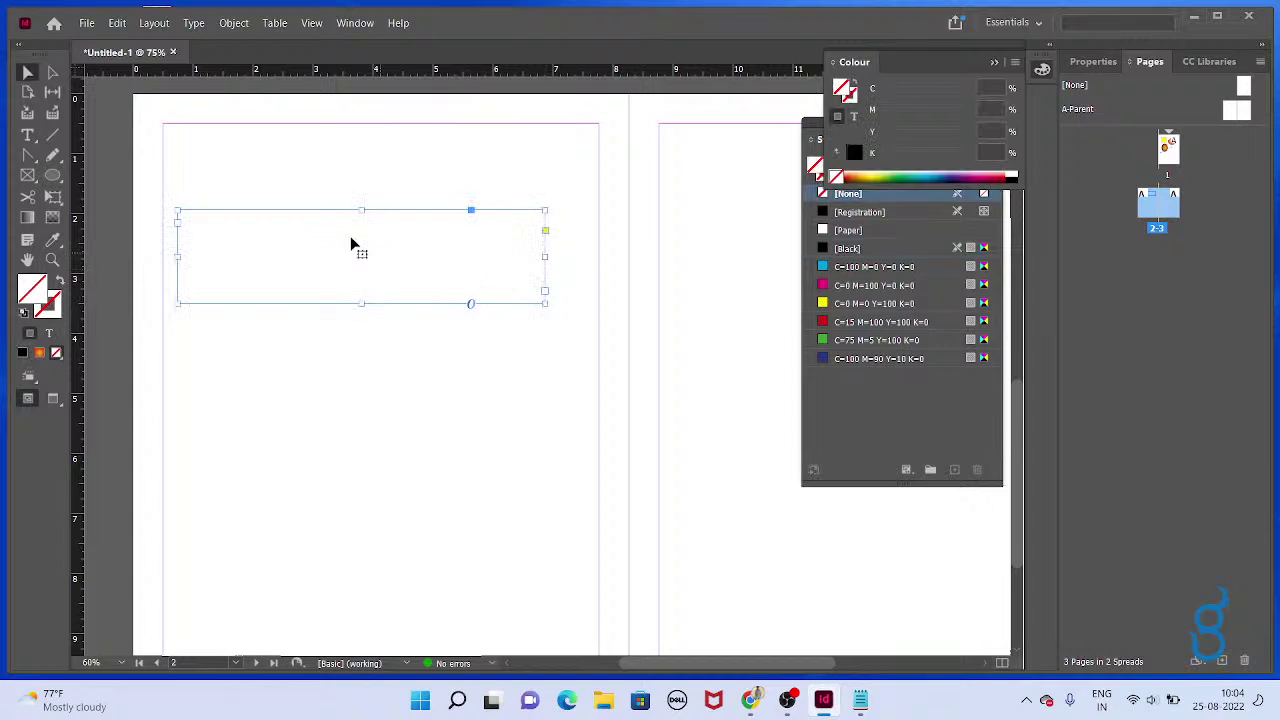
double_click(290, 226)
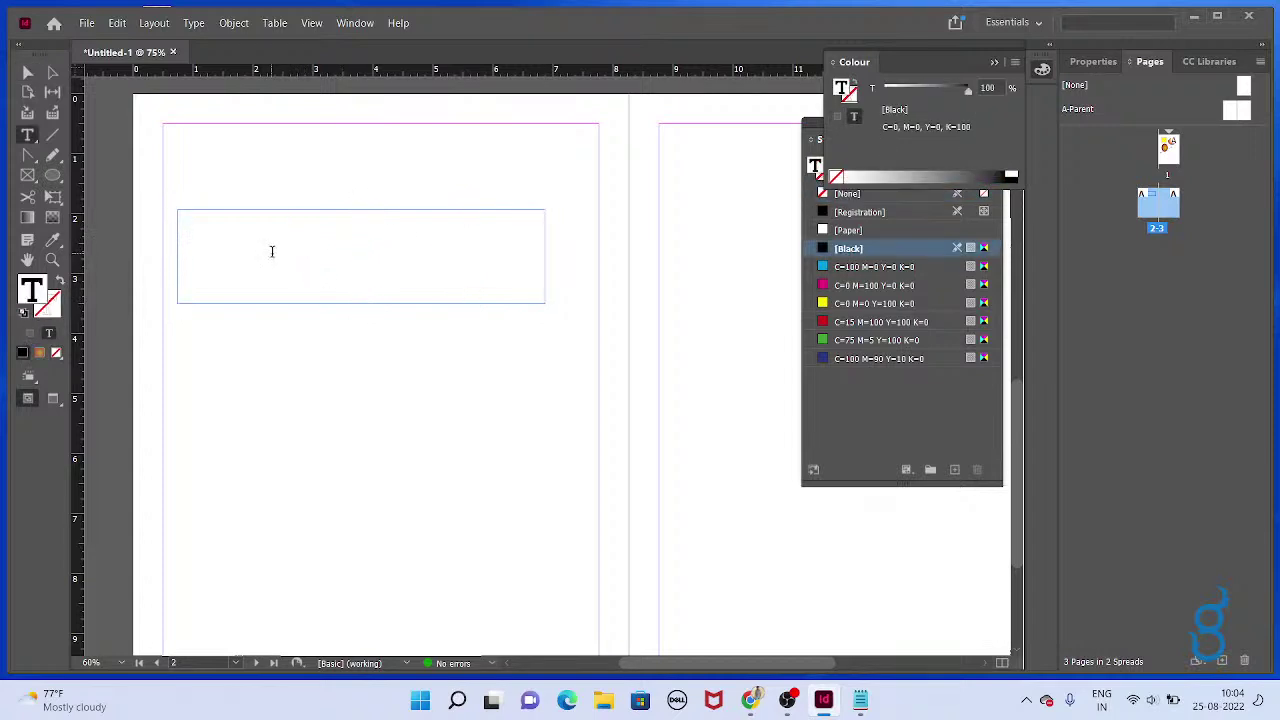
Enter four lines in the text frame: "Hello Good Morning", "Good Afternoon", "Good Evening" and "Good Day"
type("Hello Good Morning")
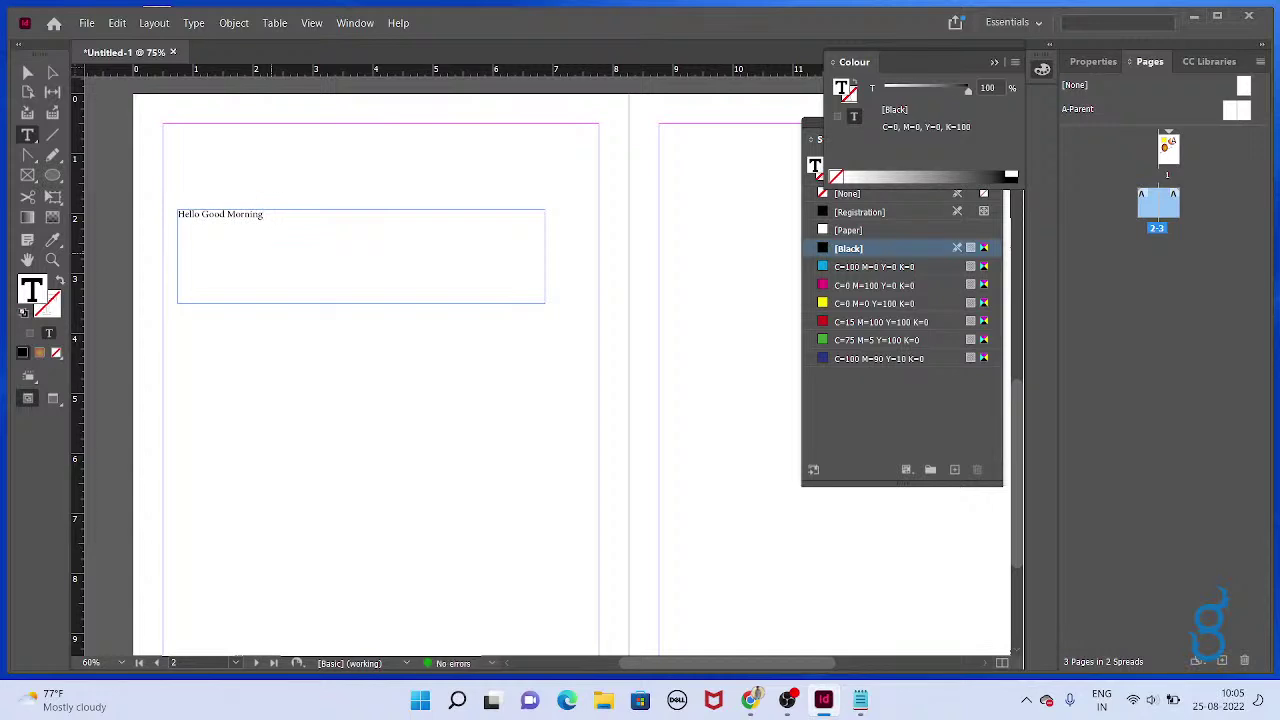
key("Return")
type("Goo")
key("BackSpace")
key("BackSpace")
key("BackSpace")
type("Good Afternoon")
key("Return")
type("Good Evening")
key("Return")
type("Good Day")
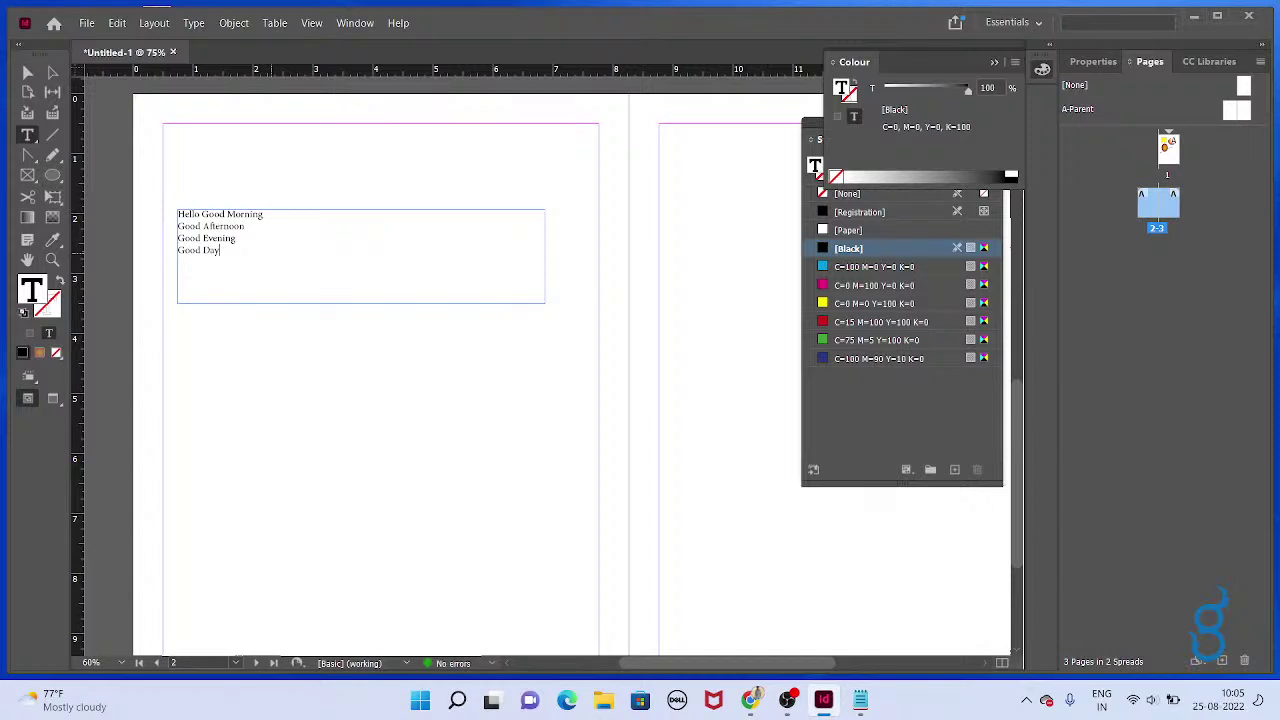
Practise selecting and deselecting the greeting lines, ending with all text in the frame selected
key("ctrl+a")
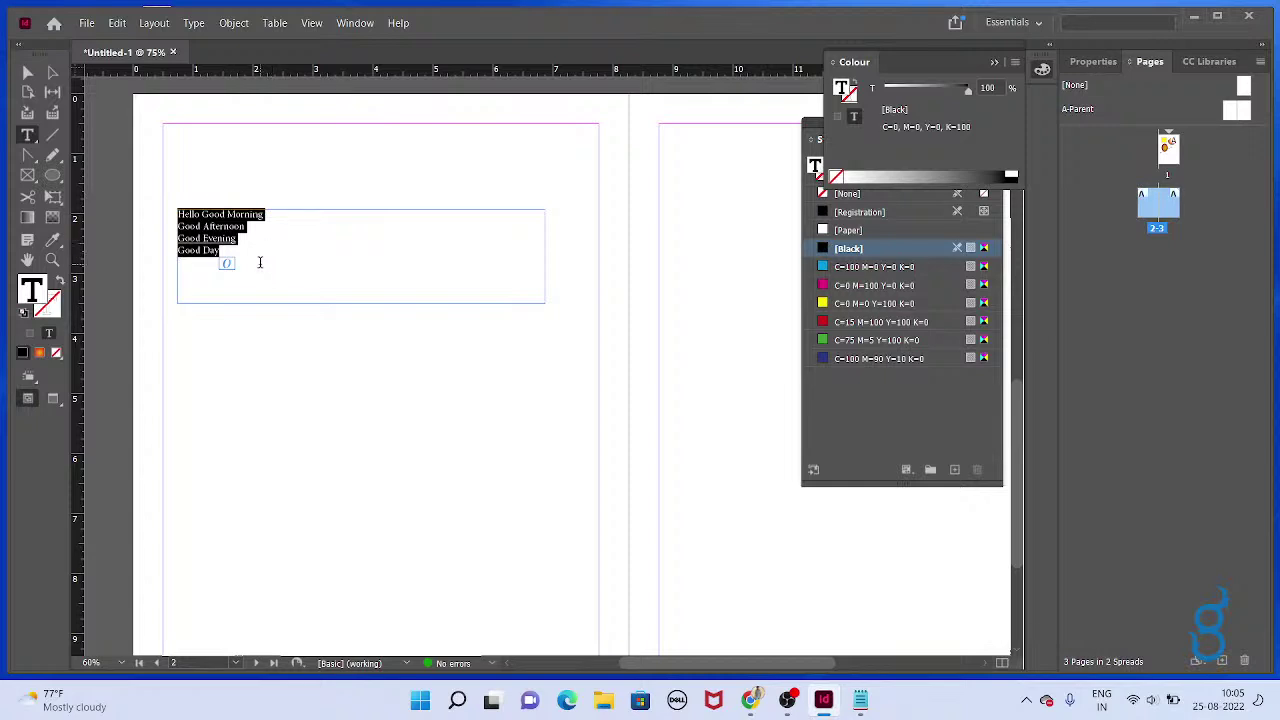
left_click(252, 251)
left_click_drag(219, 251, 175, 210)
left_click(250, 251)
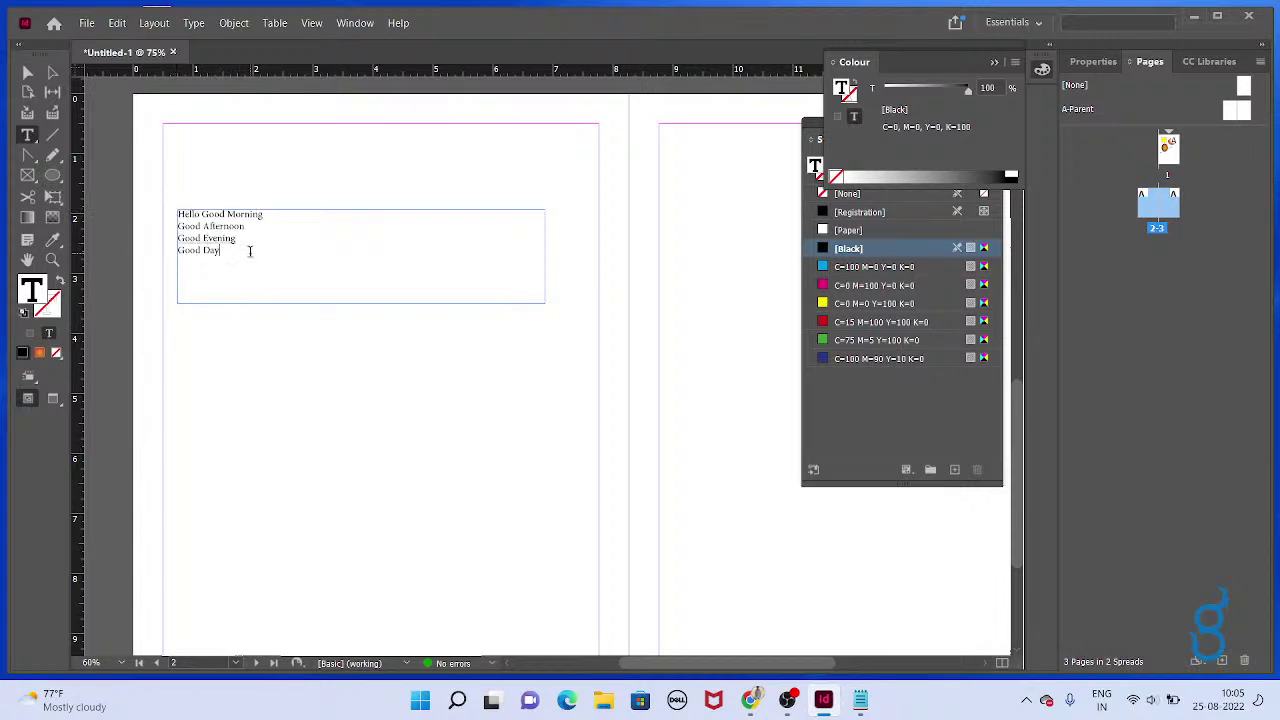
key("ctrl+a")
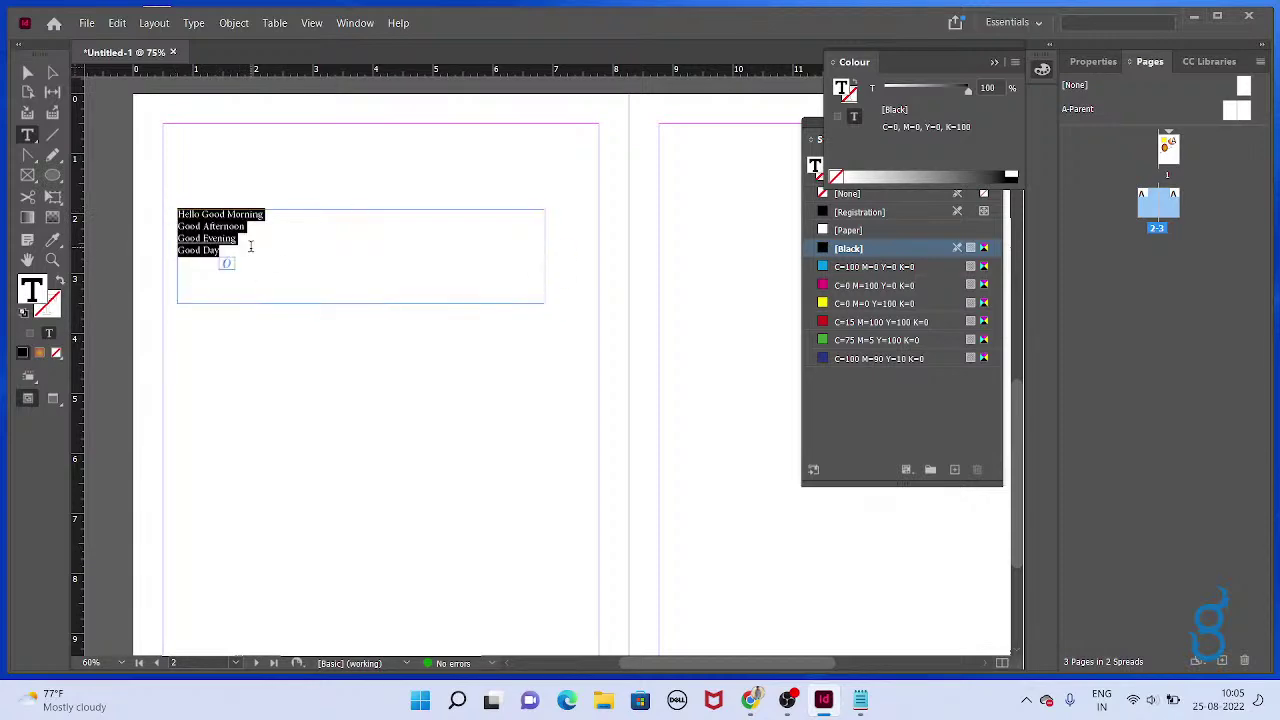
Switch to the inde-shot notes in Notepad and add "ctrl+A= Select all the Text area" below the F10-Stroke Palette entry
key("alt+Tab")
scroll(548, 418, "down", 8)
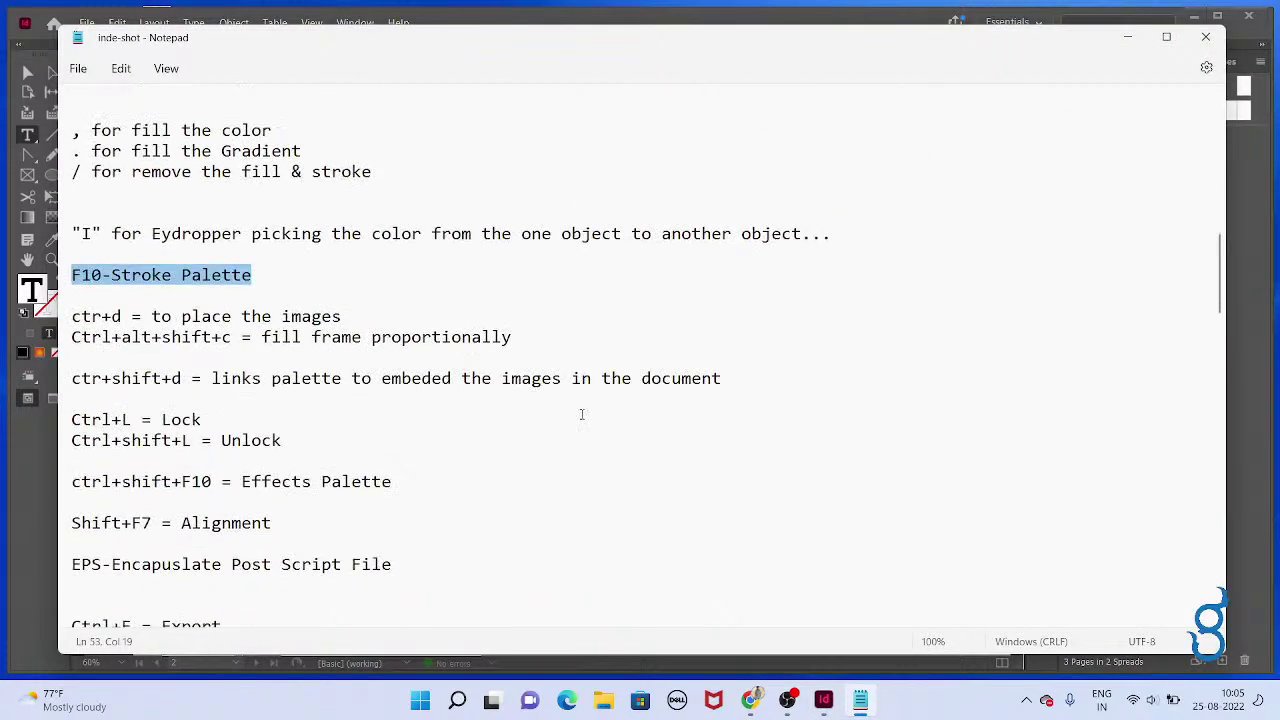
scroll(548, 418, "down", 15)
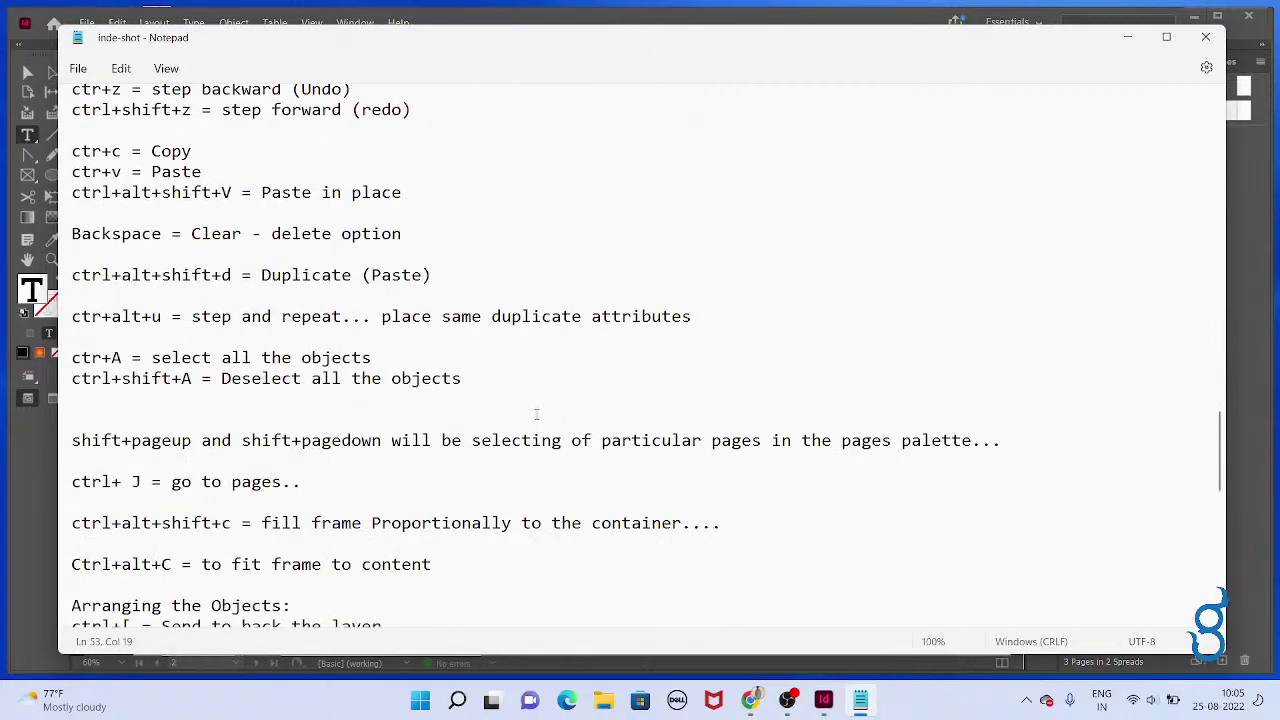
scroll(536, 414, "up", 6)
scroll(536, 414, "up", 12)
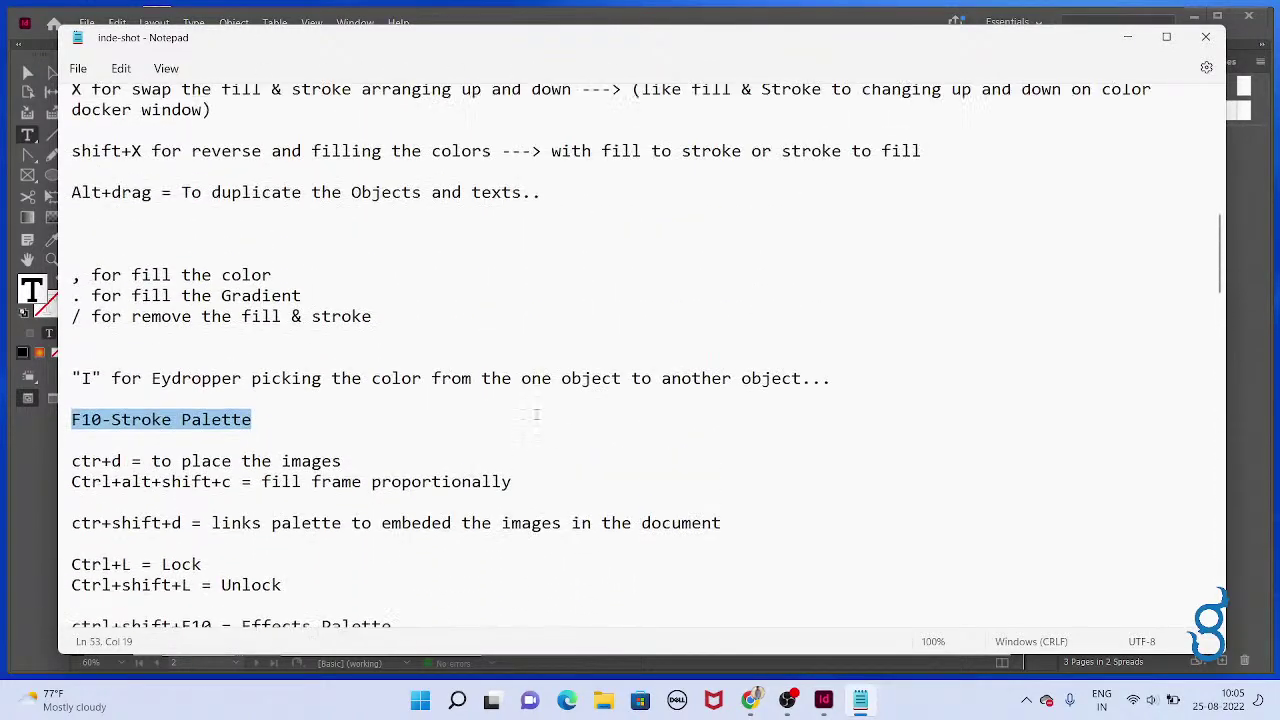
left_click(450, 442)
key("Return")
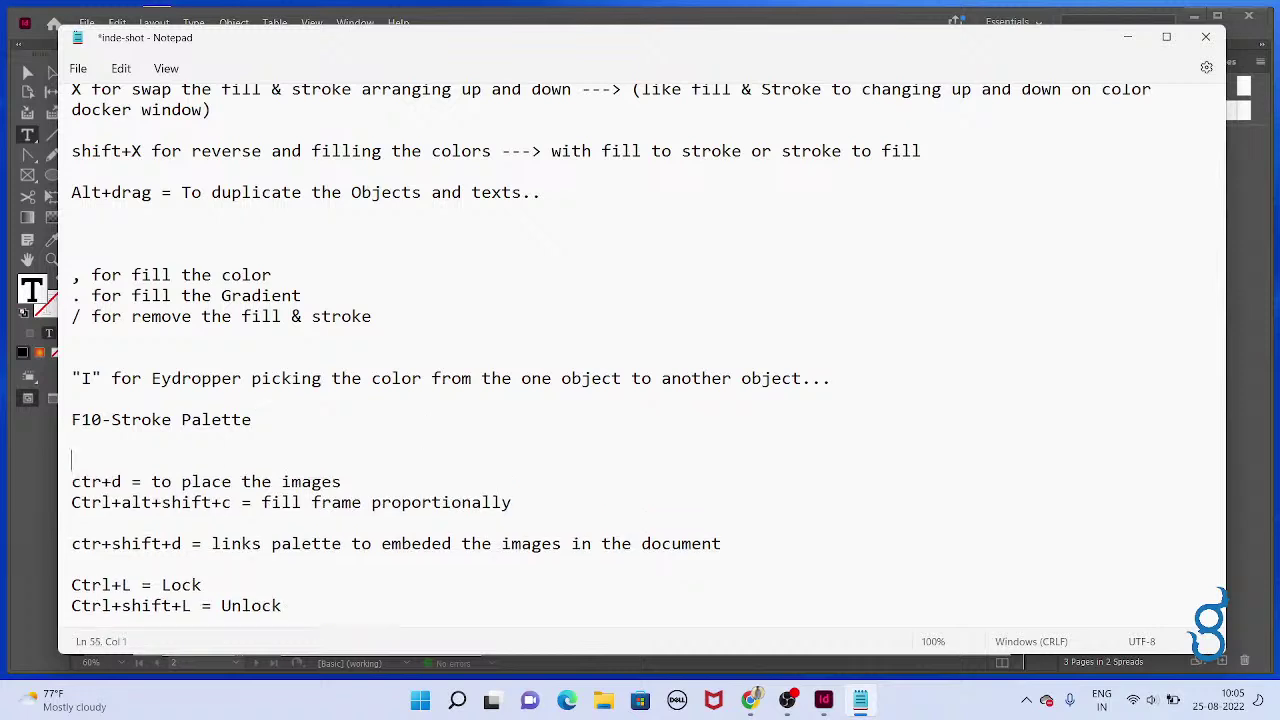
key("Return")
type("ctrl+A=")
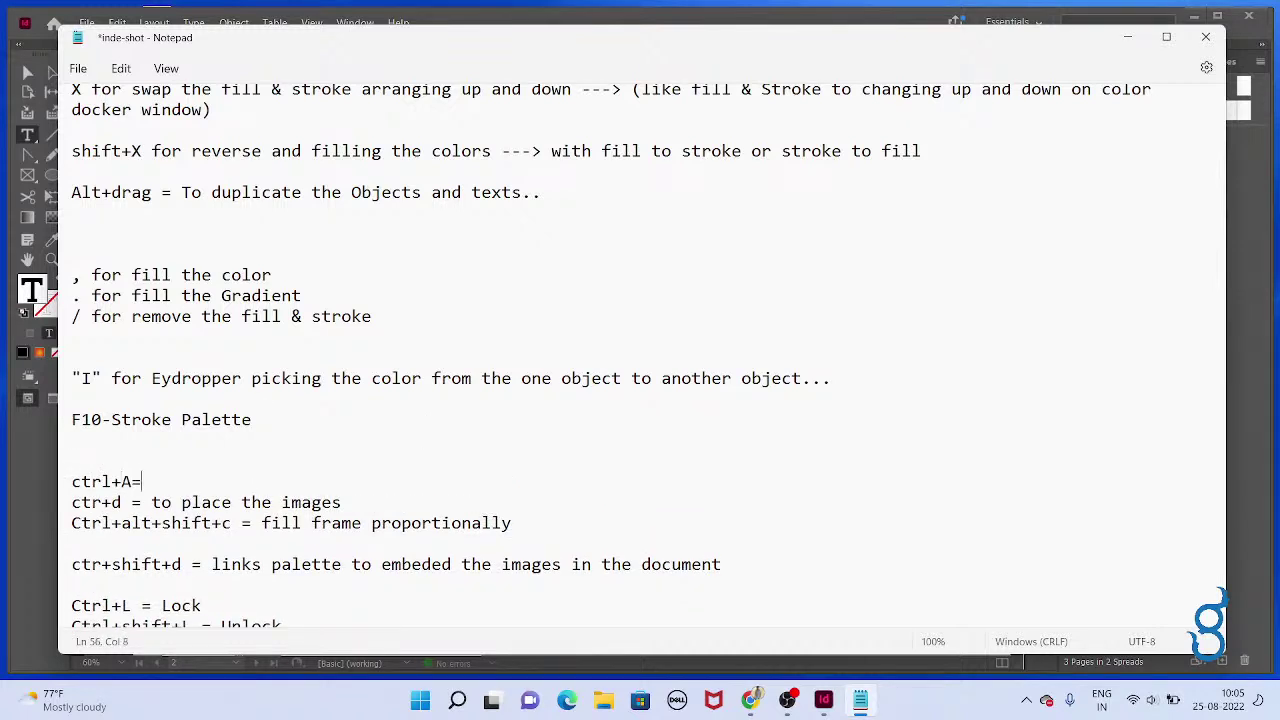
type(" Select all the Te")
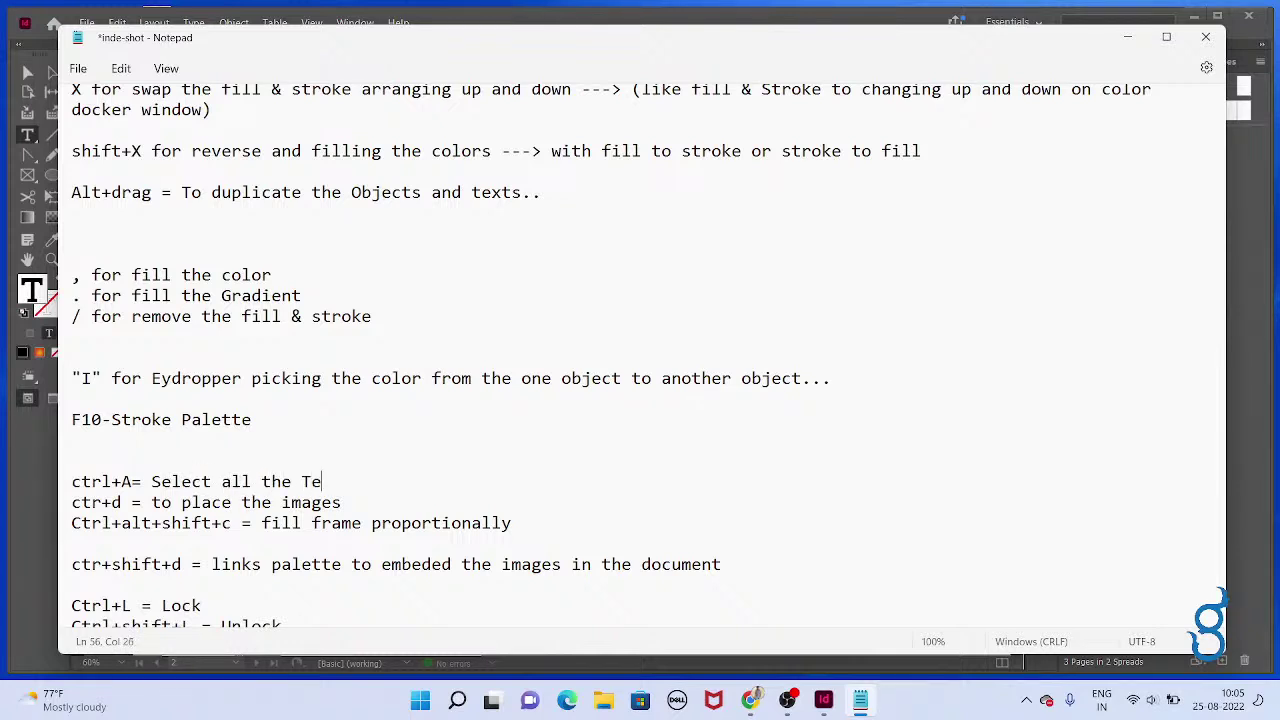
type("xt aread")
key("BackSpace")
Insert blank lines below the new select-all note, save the file and delete the stray 4
key("Return")
key("Return")
key("Return")
type("4")
key("ctrl+s")
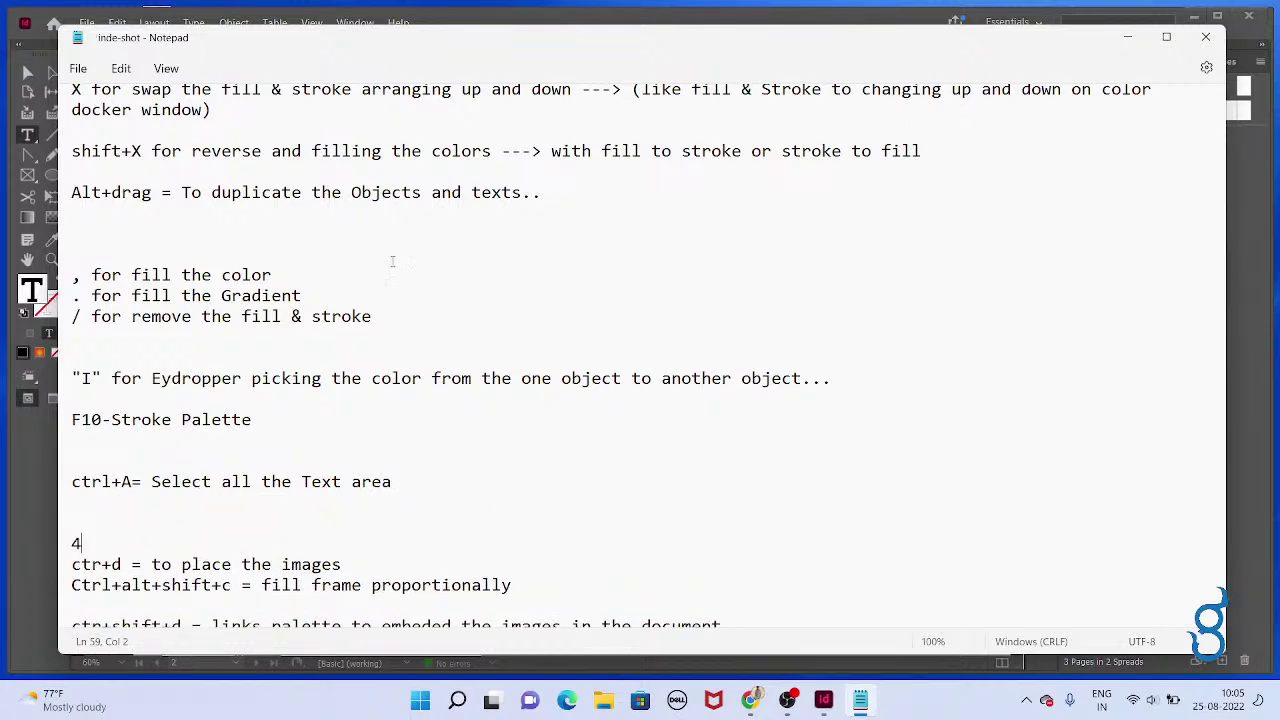
key("BackSpace")
Open the PSD-Shortcuts-V1 text file from the TEXT folder on the desktop
key("super+d")
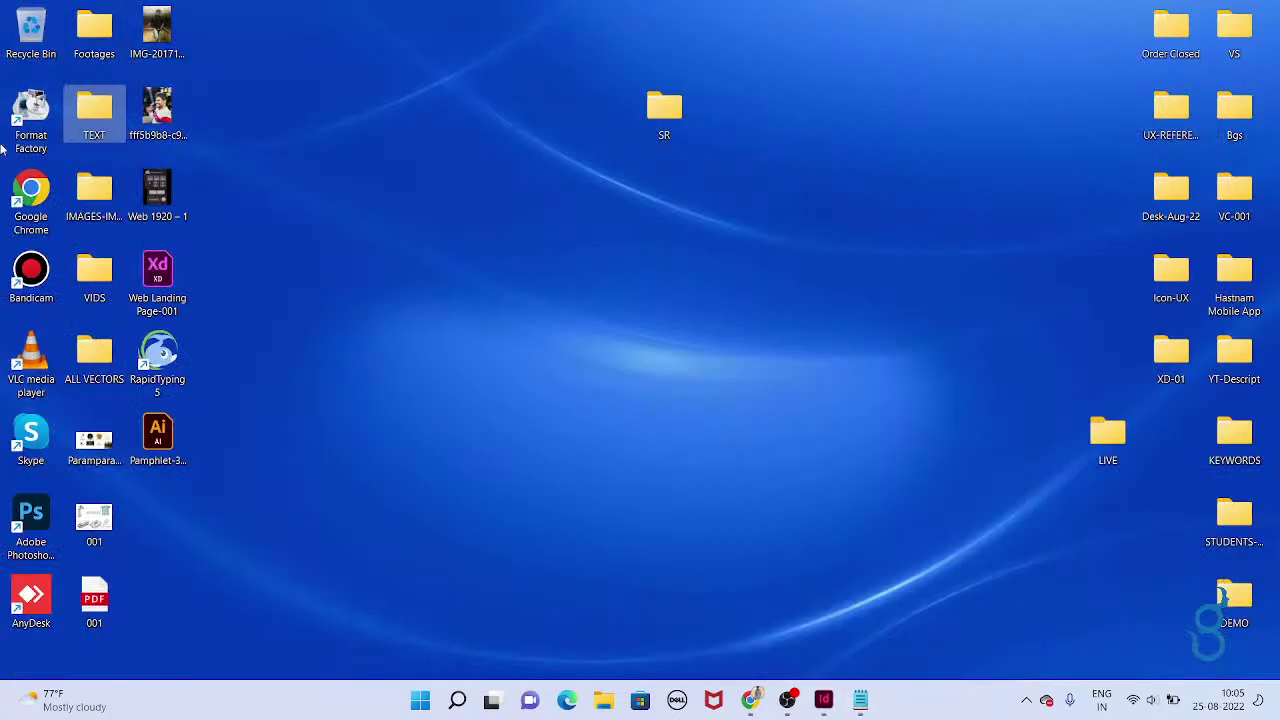
double_click(94, 112)
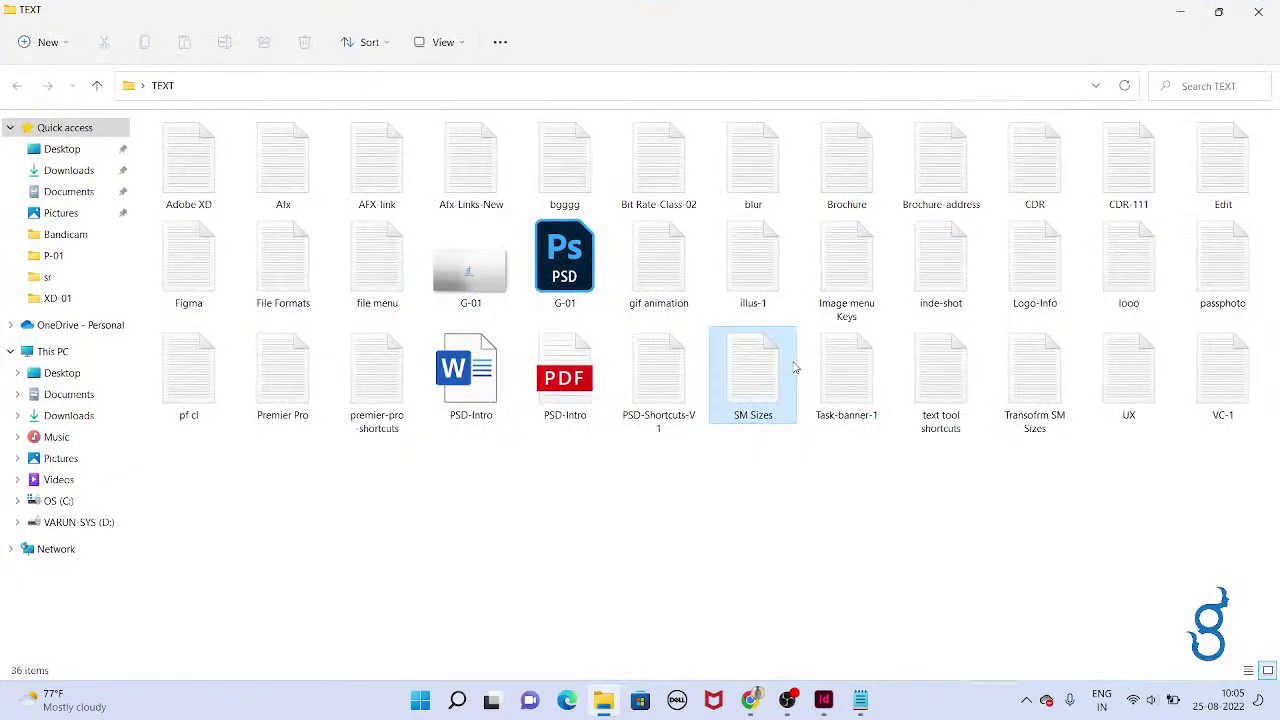
left_click(793, 368)
key("Left")
key("Left")
key("Left")
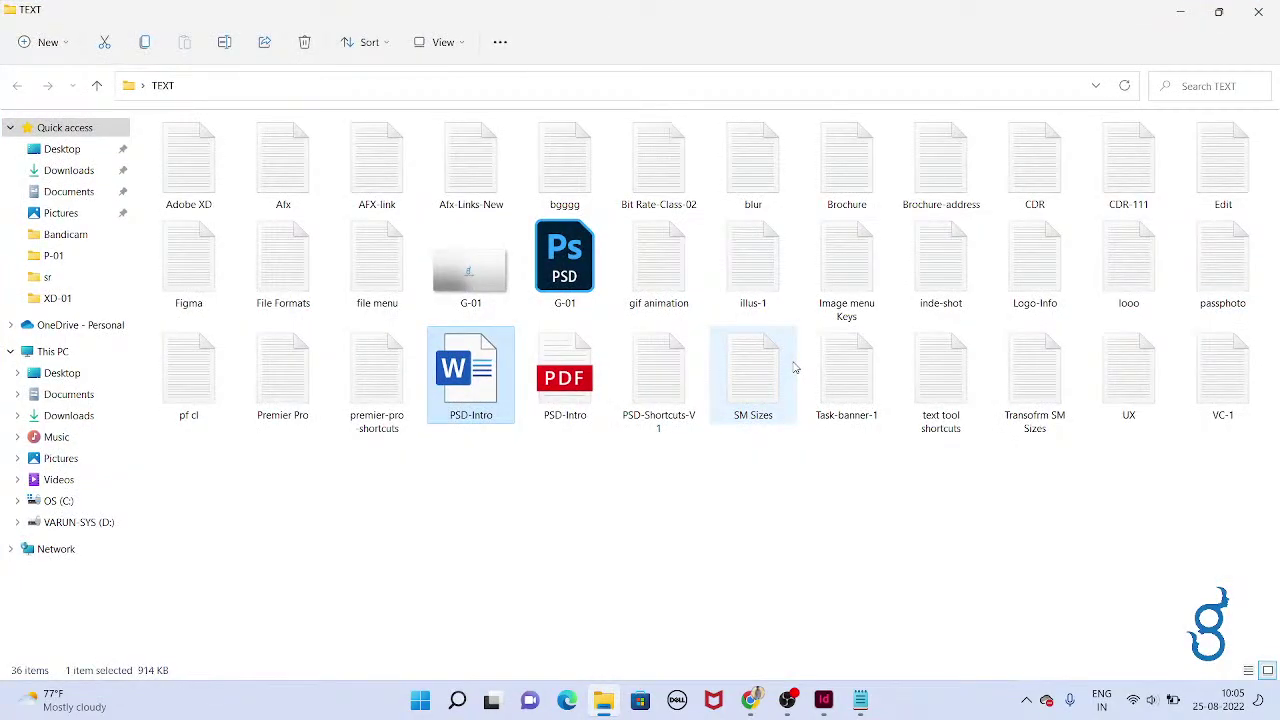
left_click(658, 375)
key("Return")
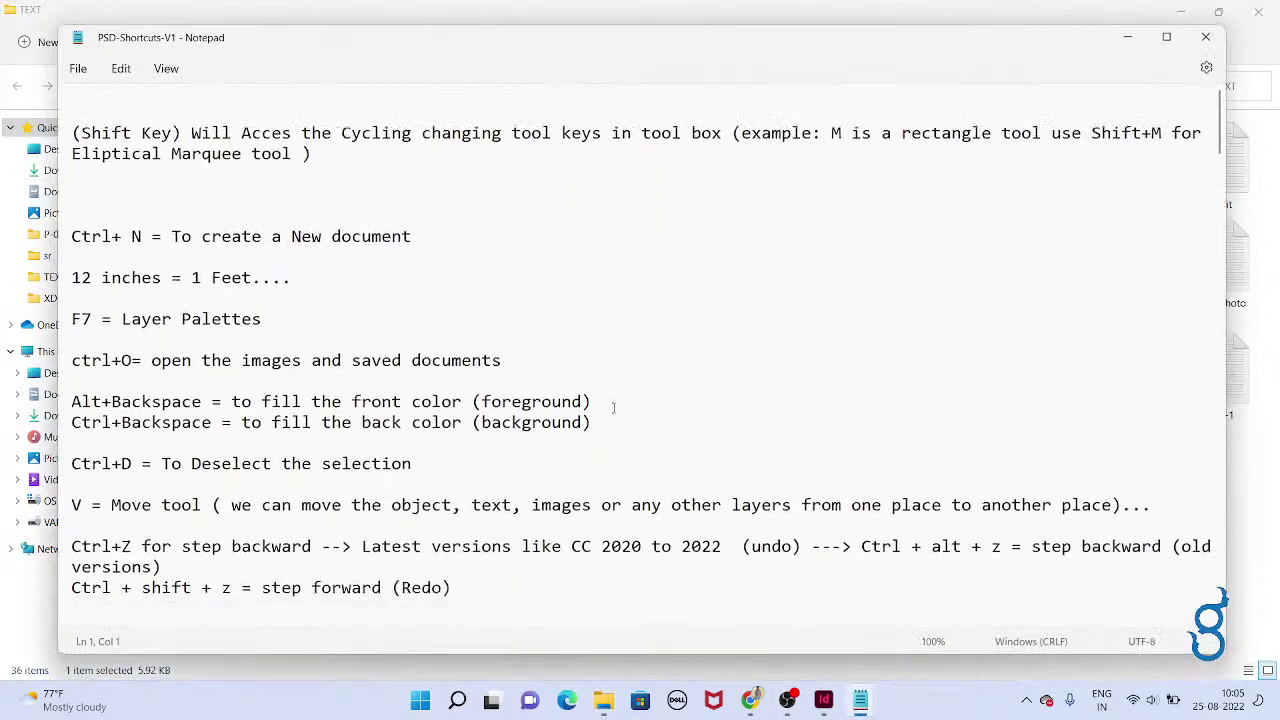
Look through the PSD-Shortcuts-V1 notes for text formatting shortcuts and close the file
scroll(614, 407, "down", 9)
scroll(446, 400, "up", 8)
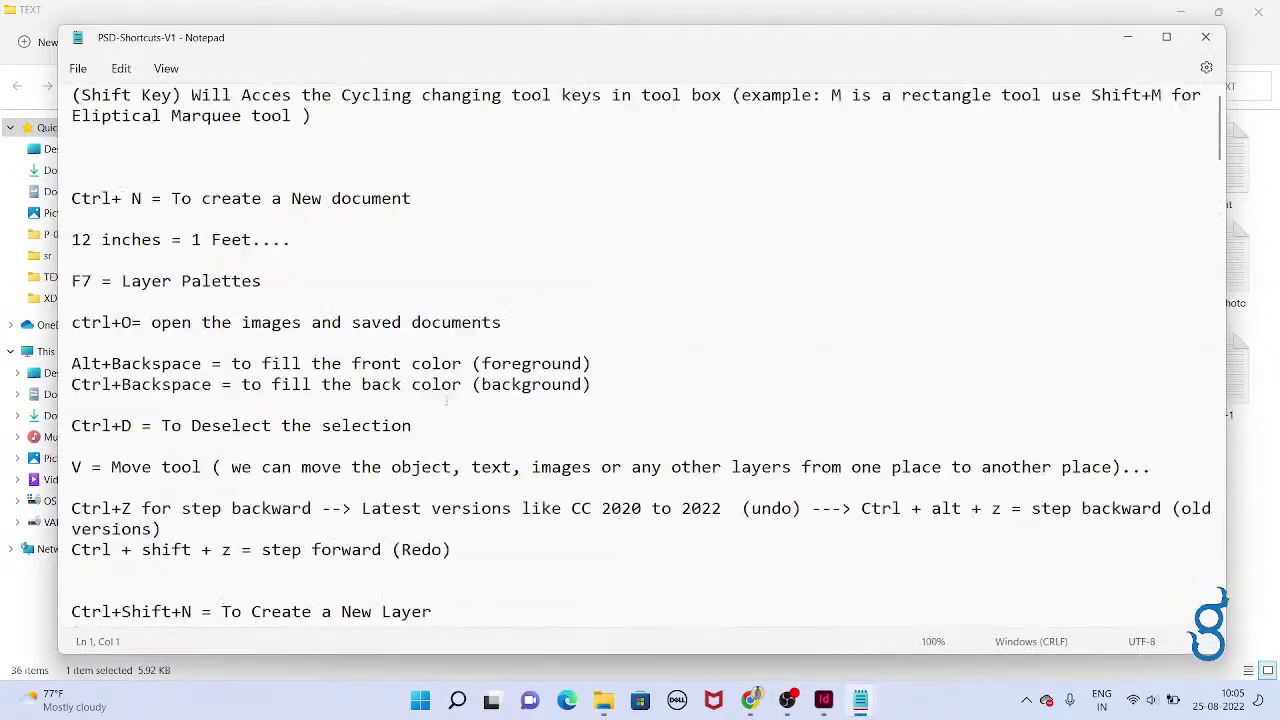
scroll(487, 425, "down", 10)
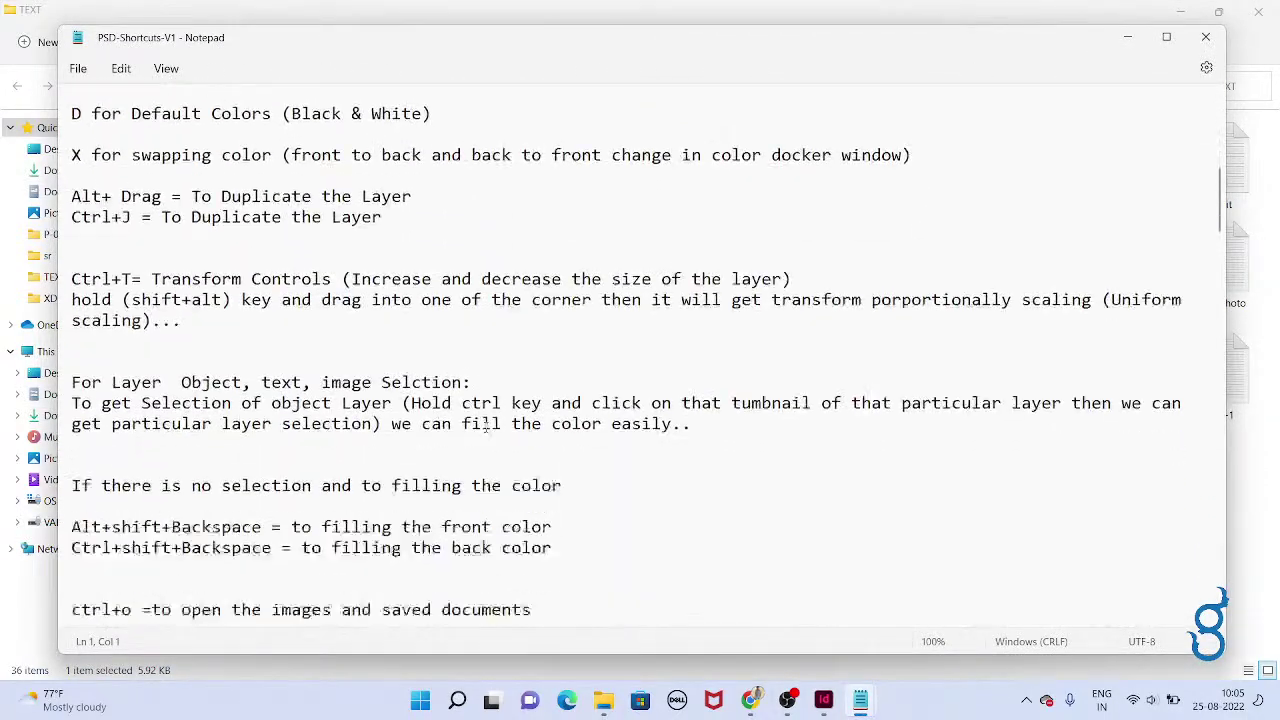
scroll(487, 425, "down", 2)
scroll(545, 405, "down", 5)
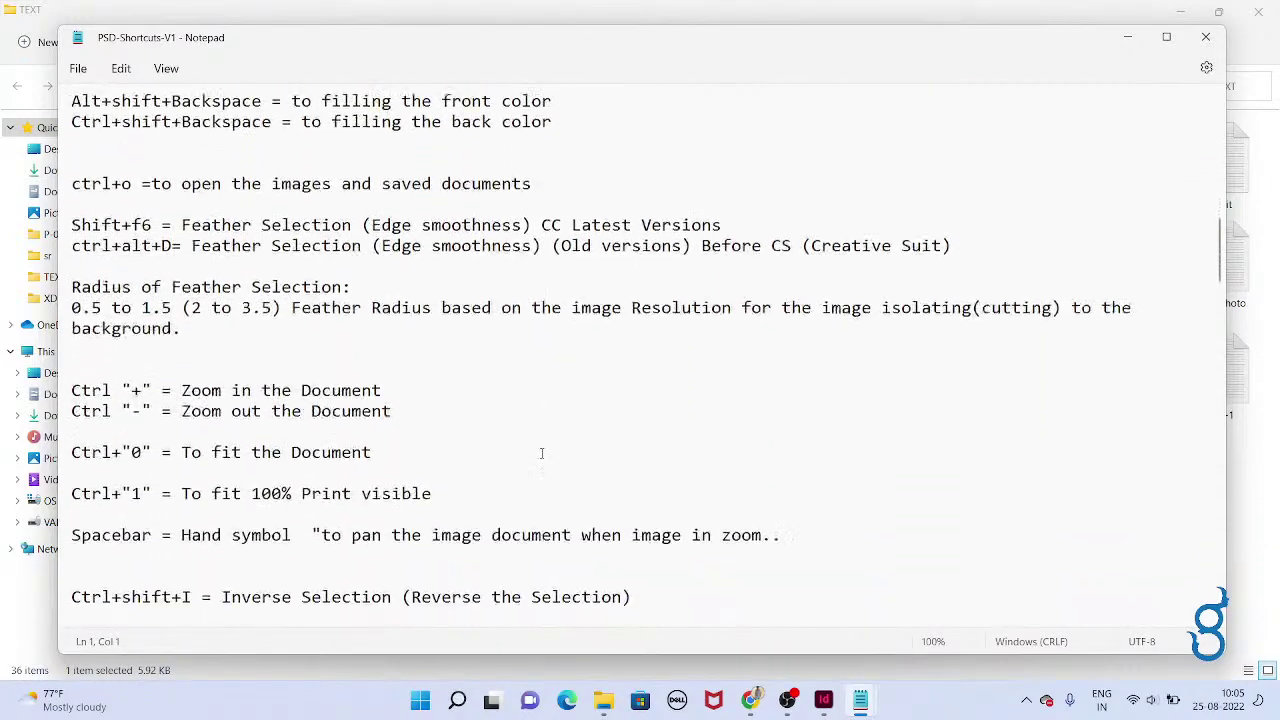
scroll(541, 453, "down", 9)
key("alt+space")
key("c")
Open the text tool shortcuts file from the TEXT folder
key("Right")
key("Right")
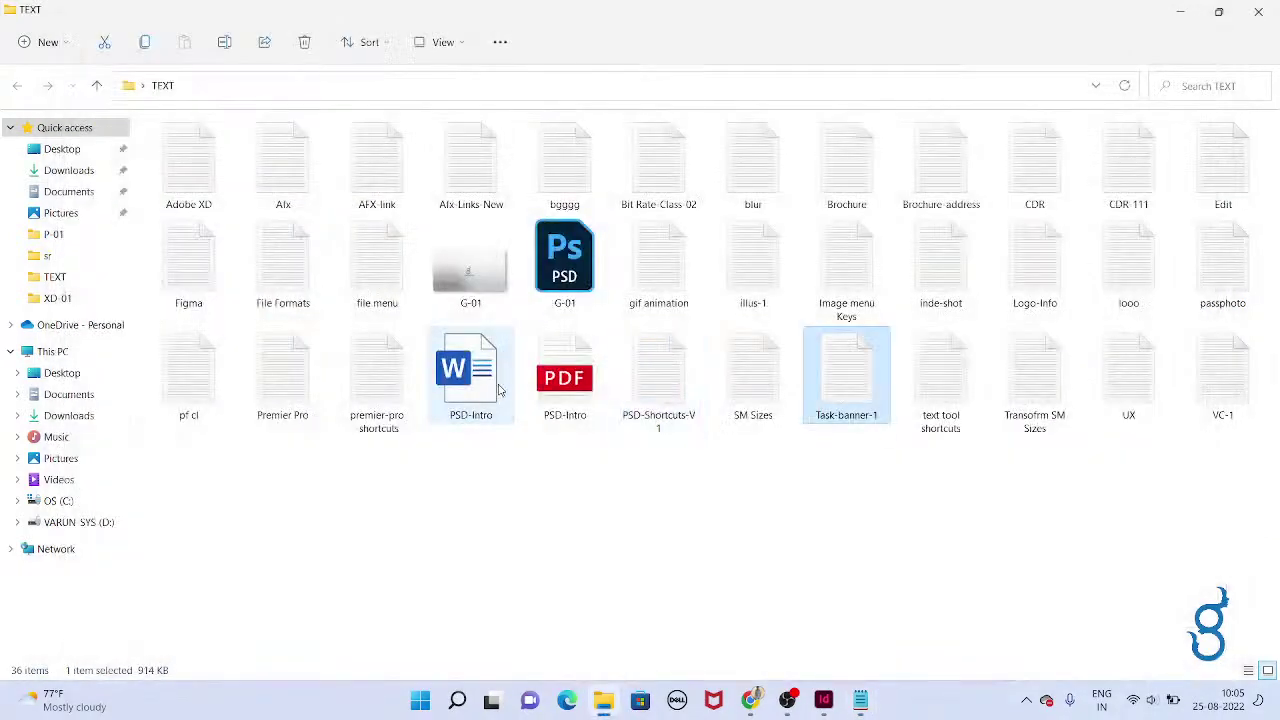
key("Right")
key("Return")
scroll(486, 349, "up", 3)
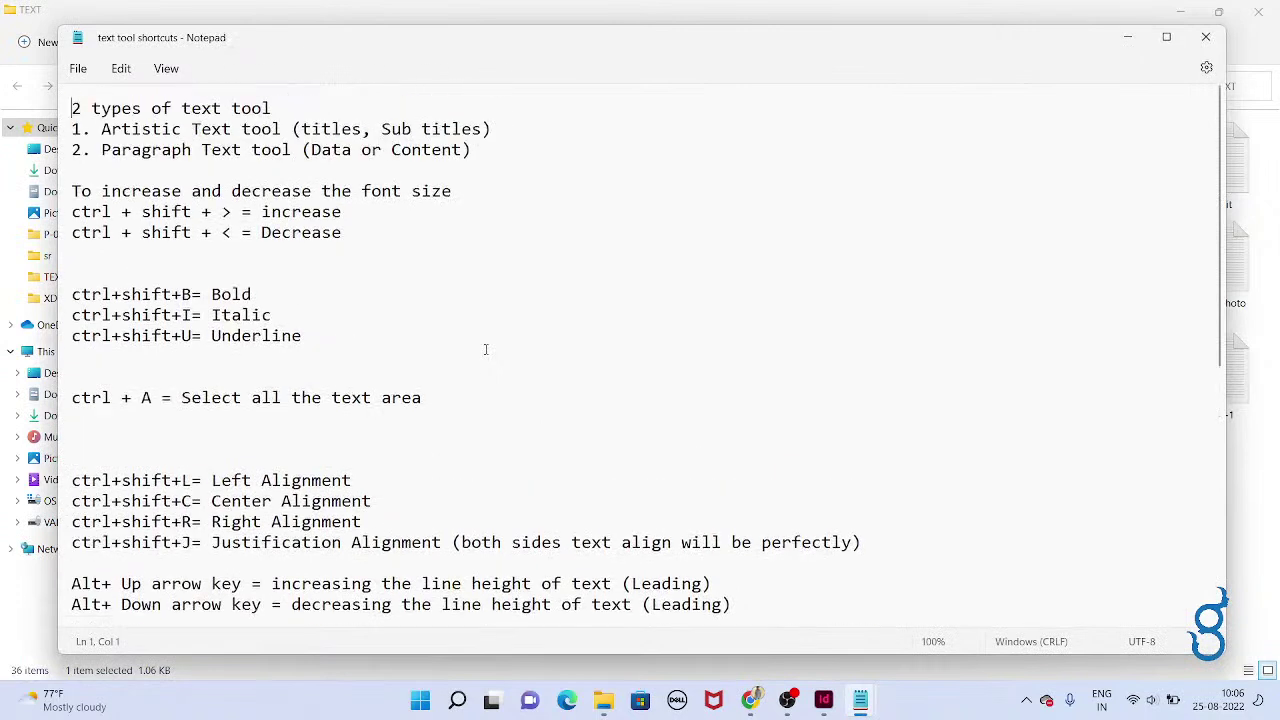
Copy the "To increase and decrease the font size" heading together with its two shortcut lines
left_click_drag(423, 251, 72, 212)
left_click(701, 289)
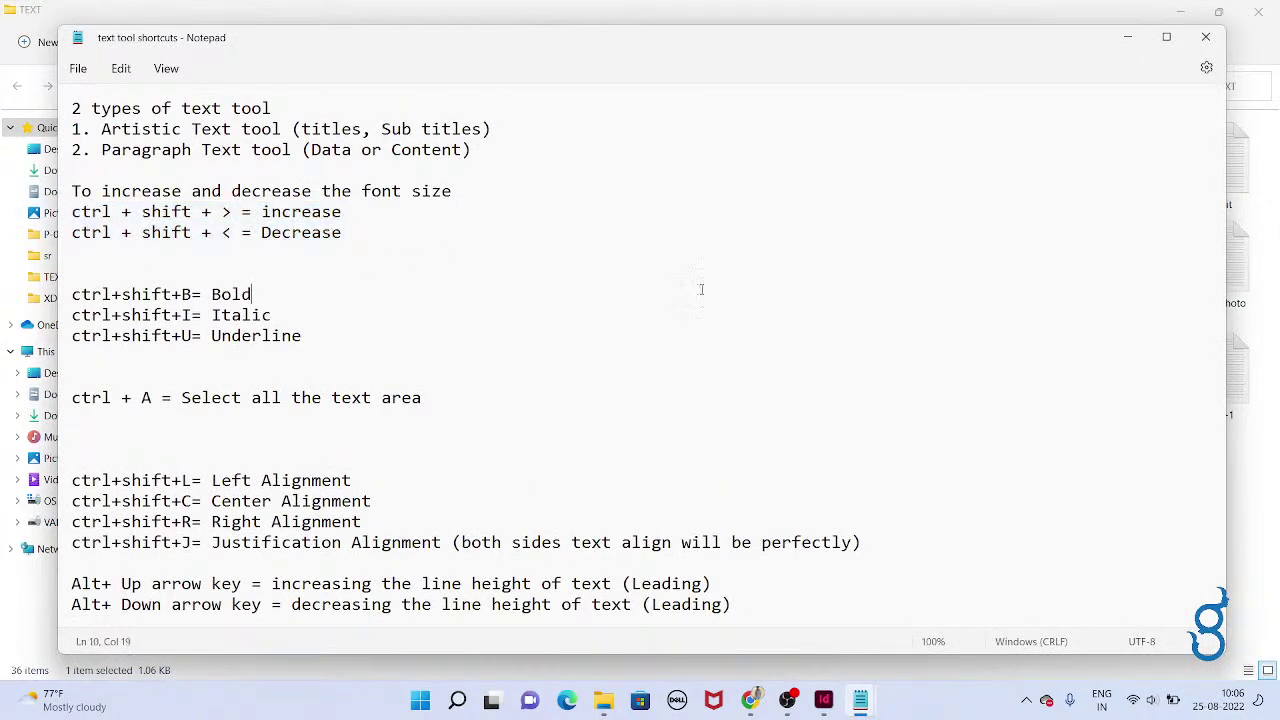
left_click_drag(433, 243, 68, 186)
key("ctrl+c")
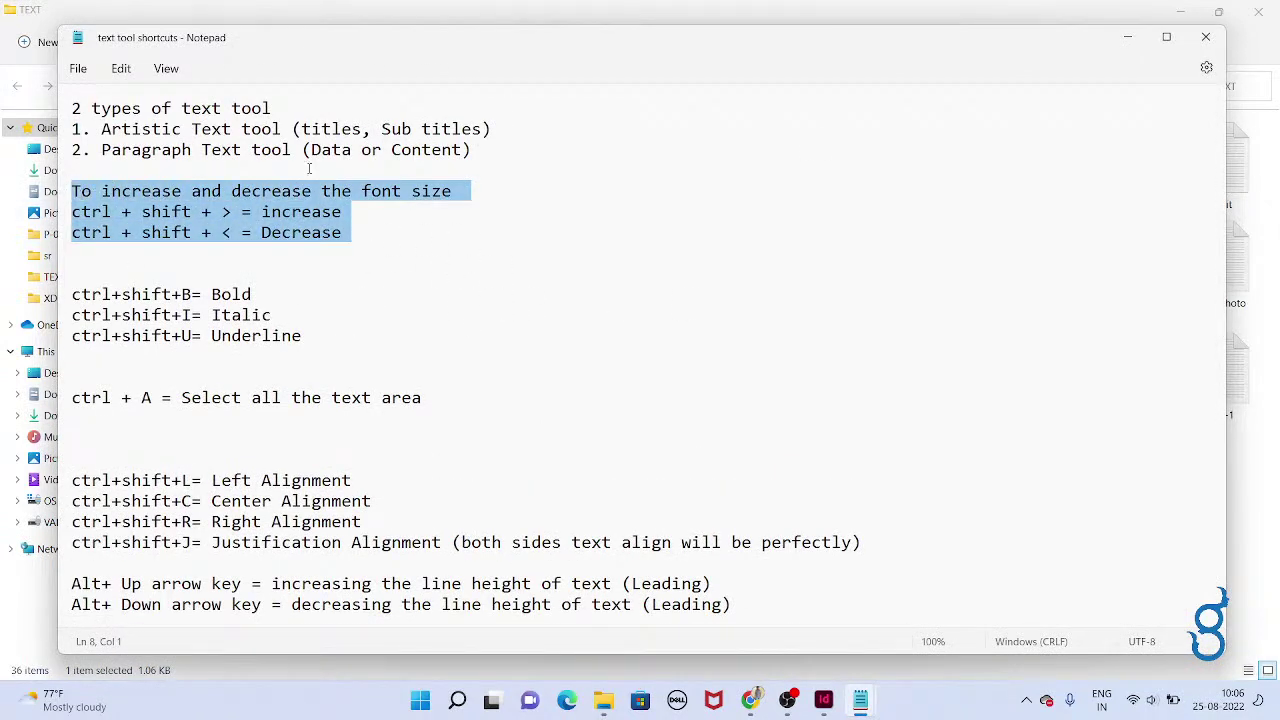
Minimize the text tool shortcuts notes and the TEXT folder, and quit the Creative Cloud repair prompt
left_click(1127, 37)
left_click(1180, 12)
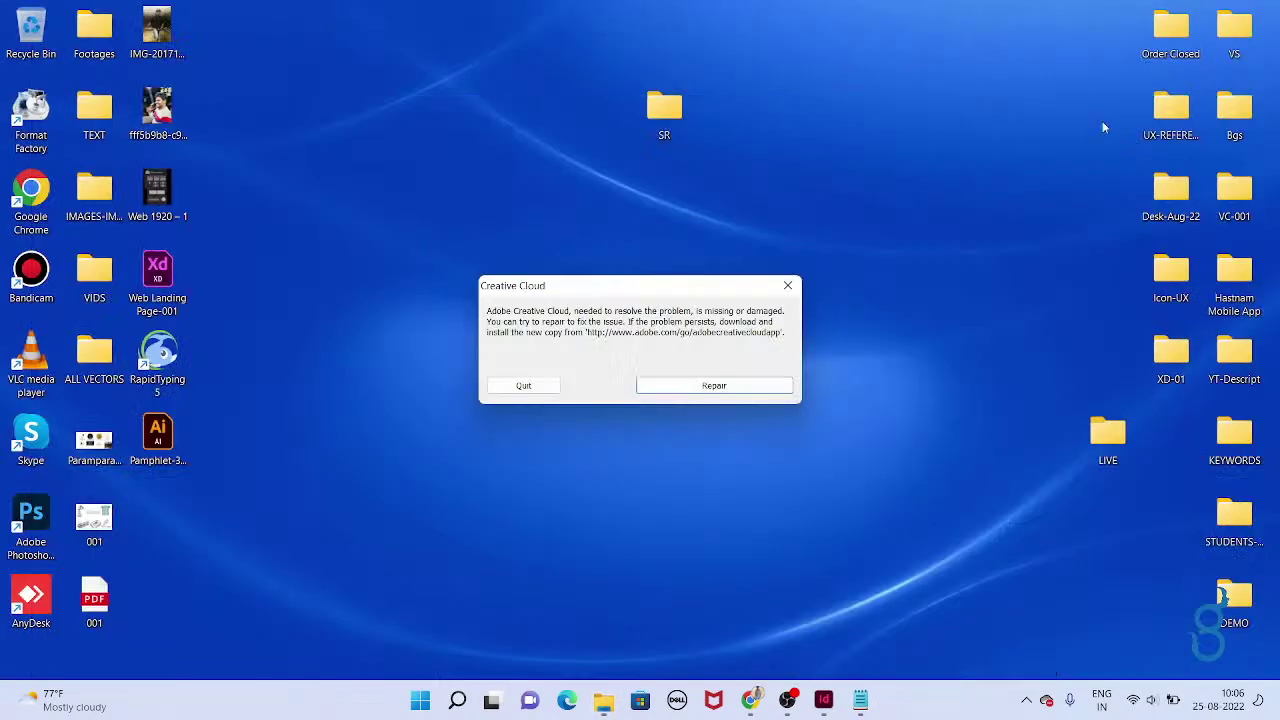
left_click(523, 385)
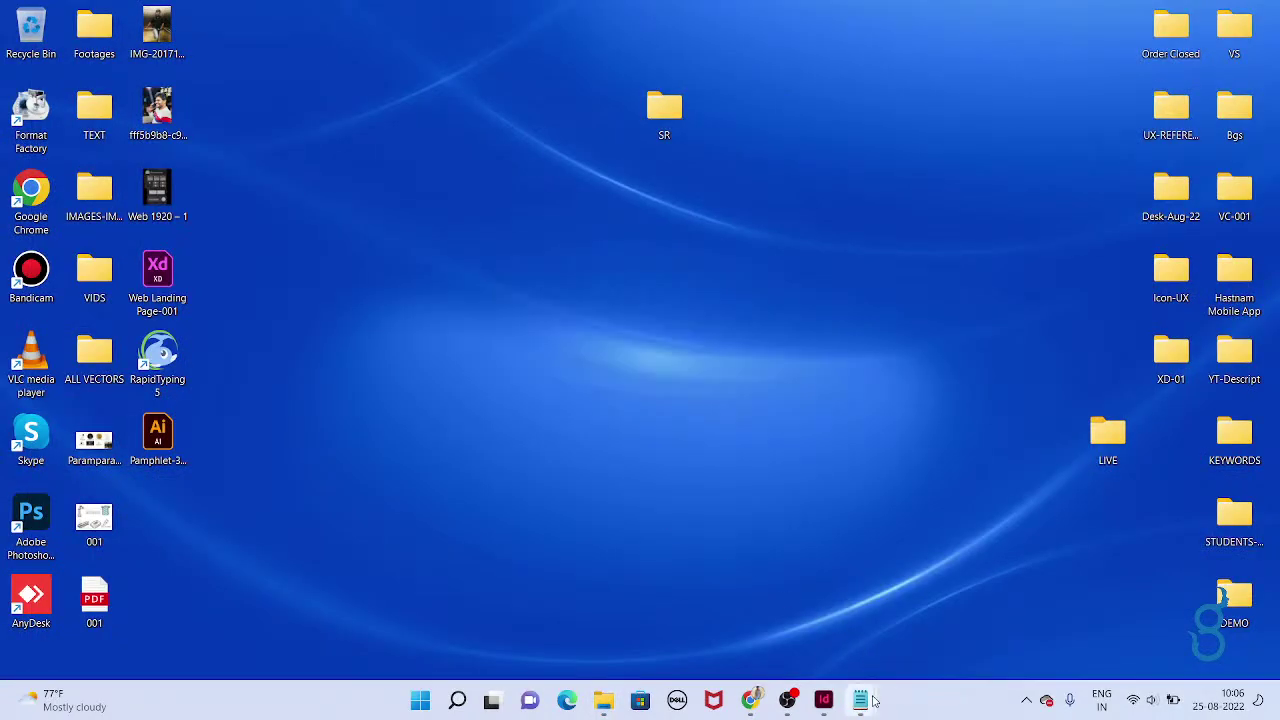
Bring the inde-shot notes back to the front for editing
mouse_move(860, 700)
left_click(737, 588)
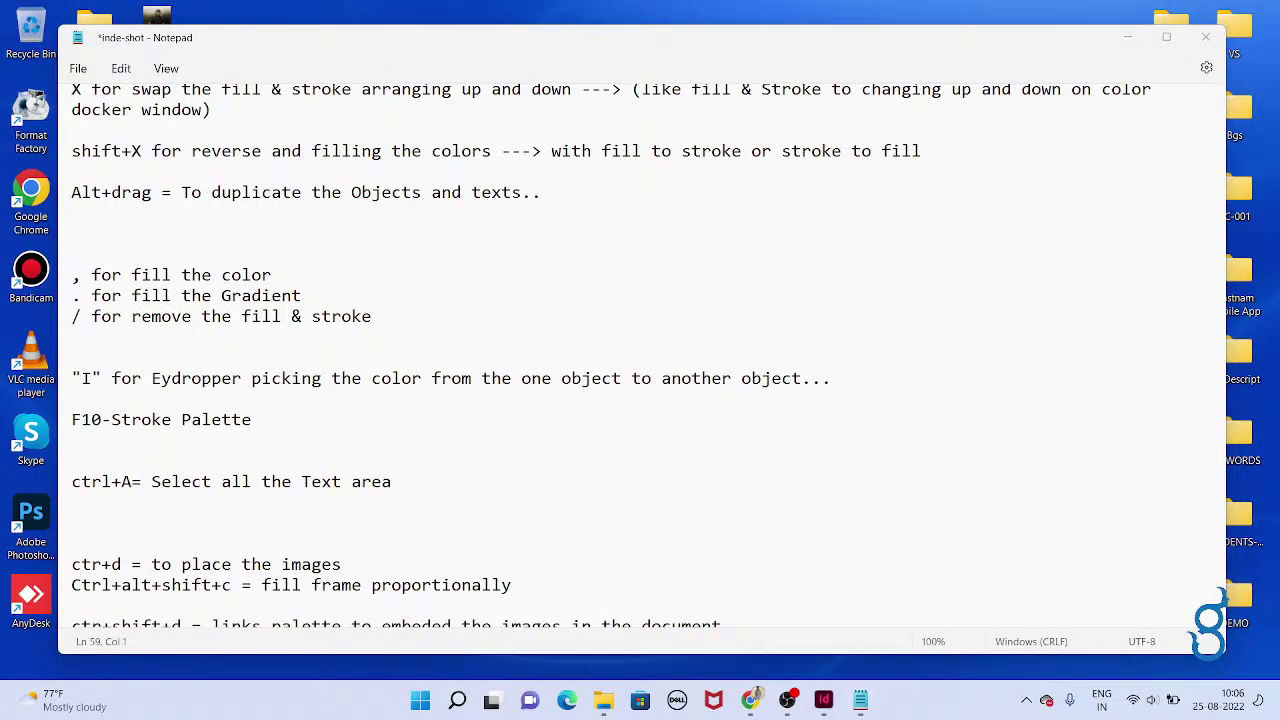
key("alt+Tab")
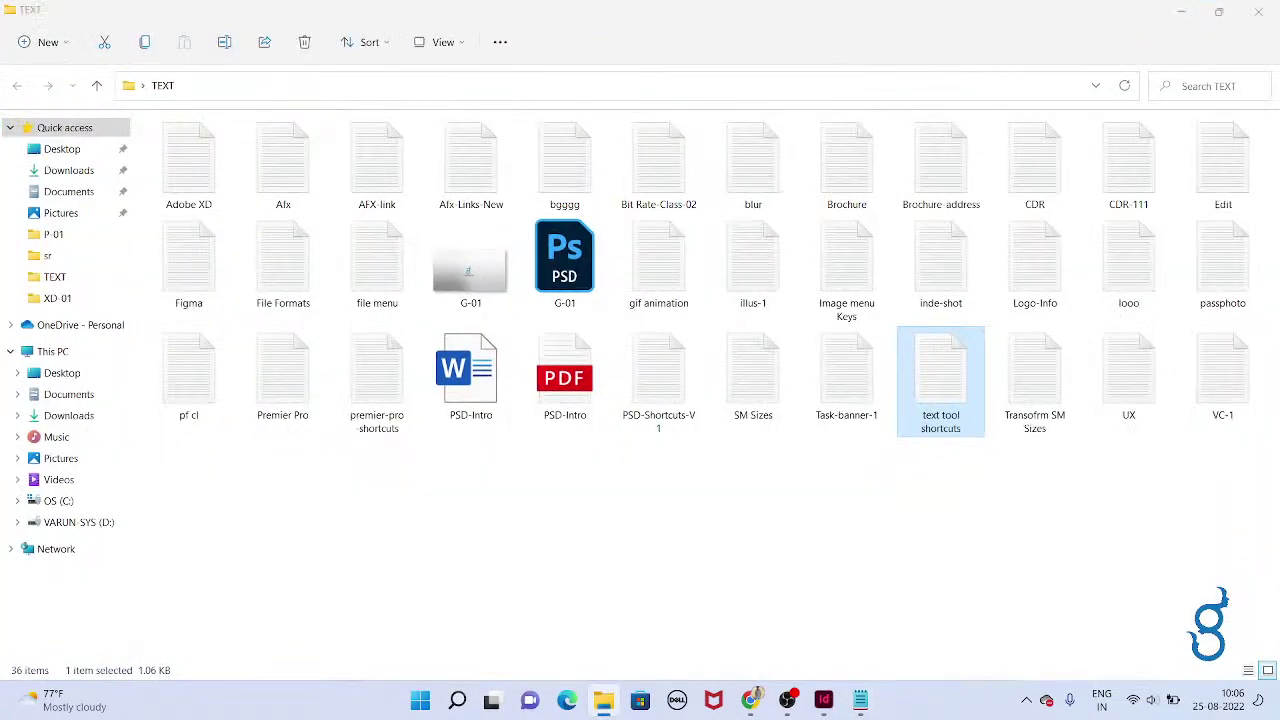
key("alt+Tab")
key("alt+Tab")
key("alt+Tab")
key("alt+Tab")
key("alt+Tab")
left_click(502, 379)
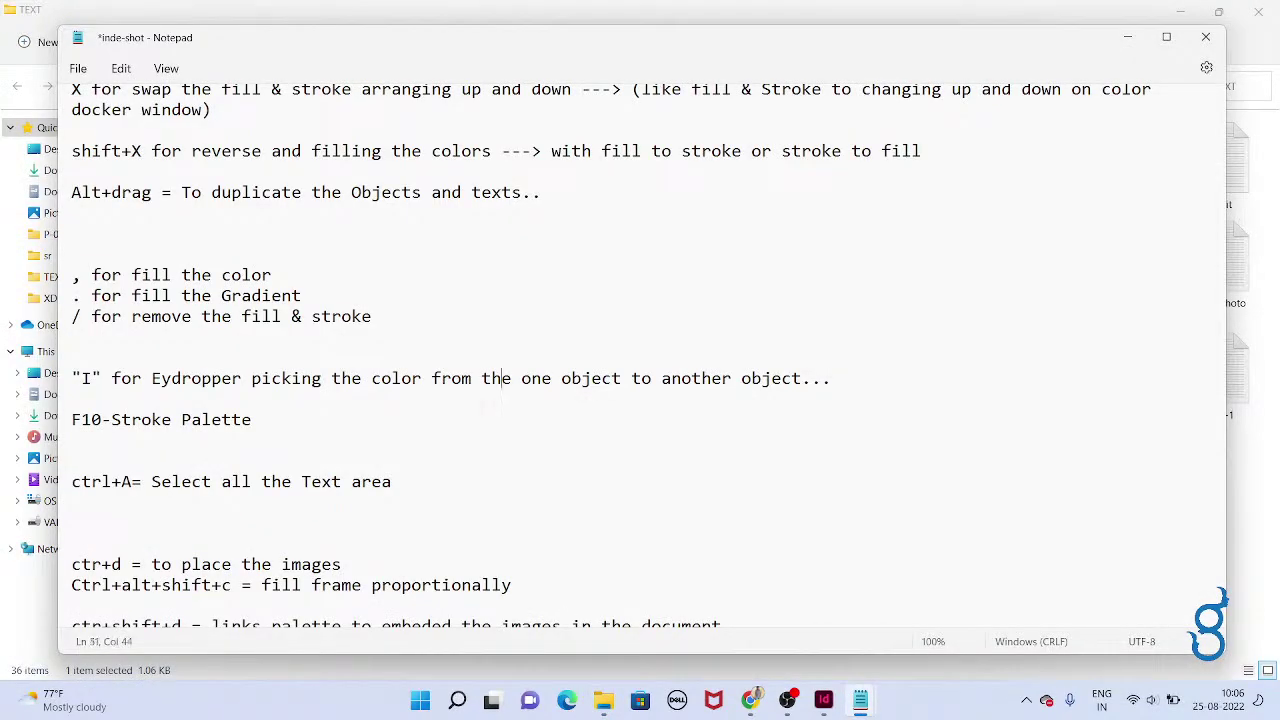
left_click(442, 380)
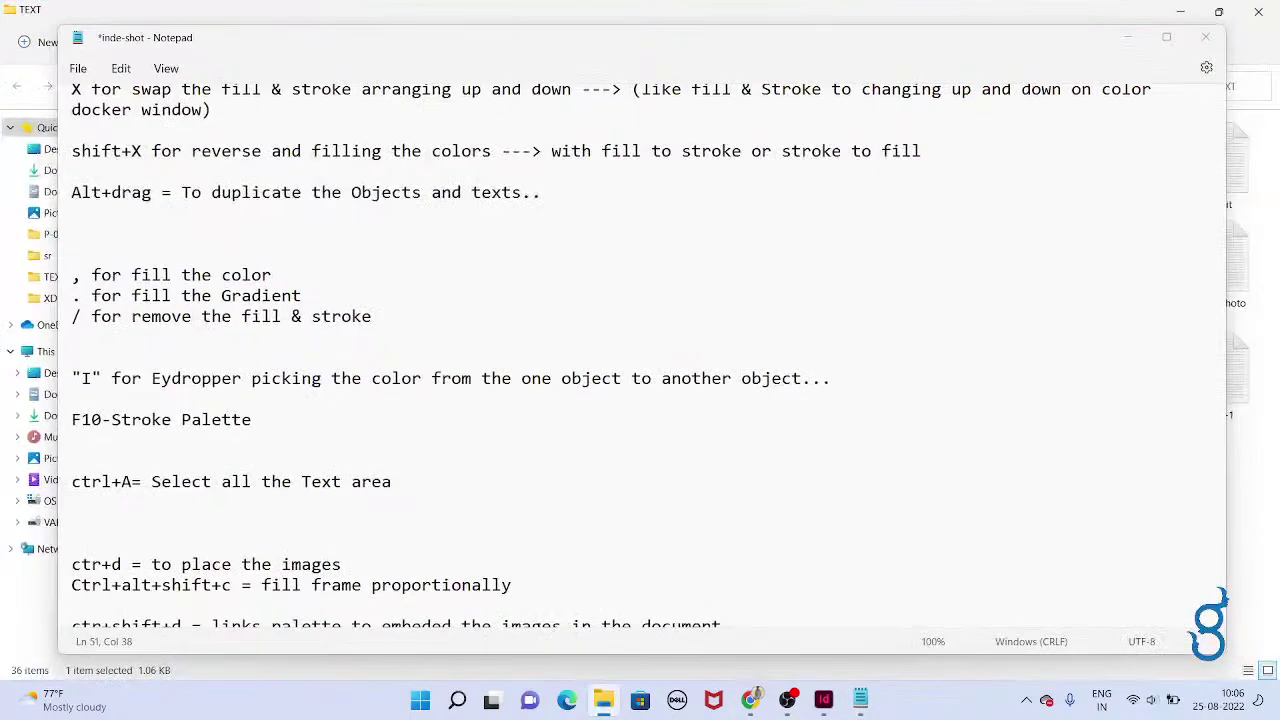
Paste the copied font-size shortcuts below the "ctrl+A= Select all the Text area" note, separate them with a blank line and save
left_click(302, 295)
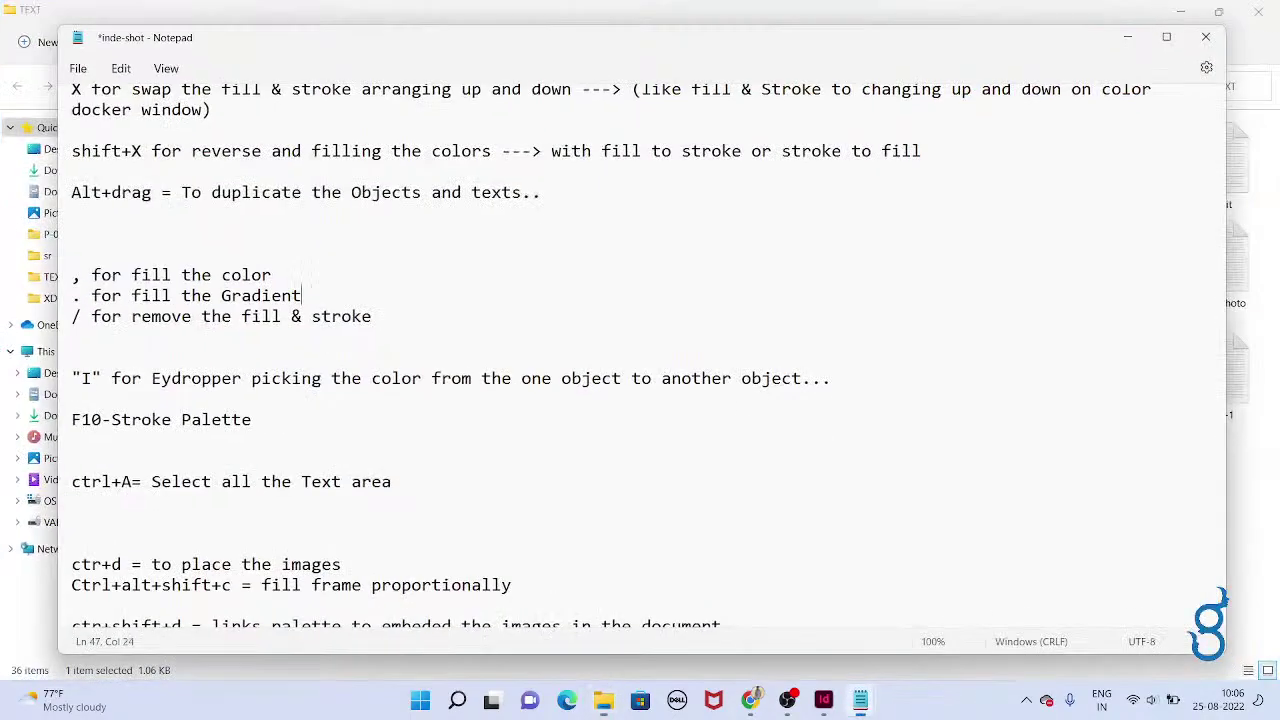
key("shift+Right")
key("Down")
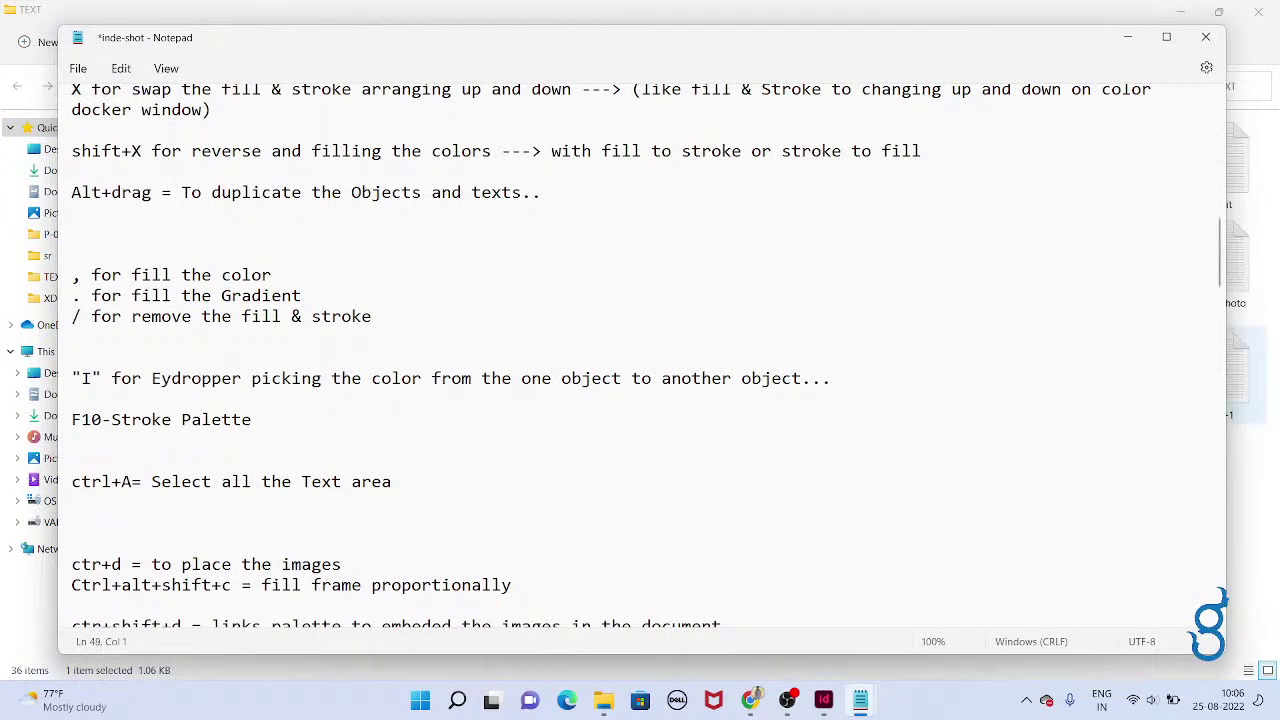
key("Down")
key("Down")
key("Down")
key("Down")
key("Down")
key("Down")
key("Down")
key("Return")
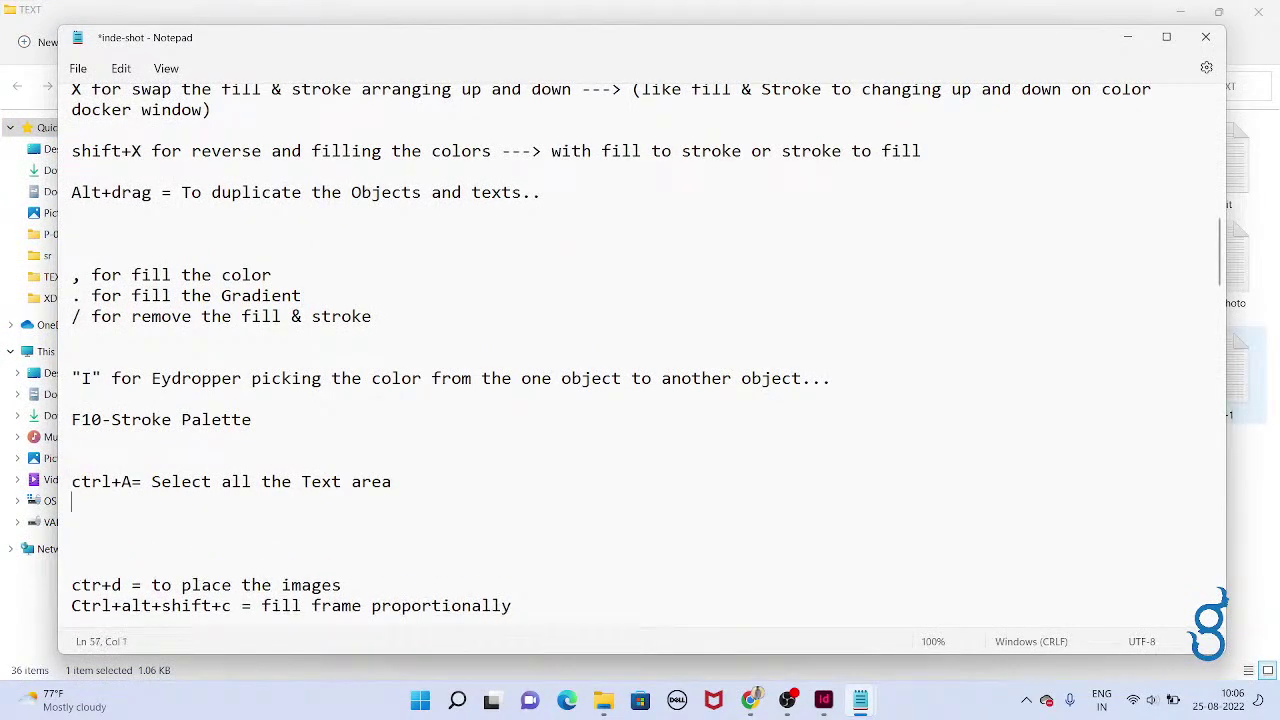
key("ctrl+v")
key("ctrl+s")
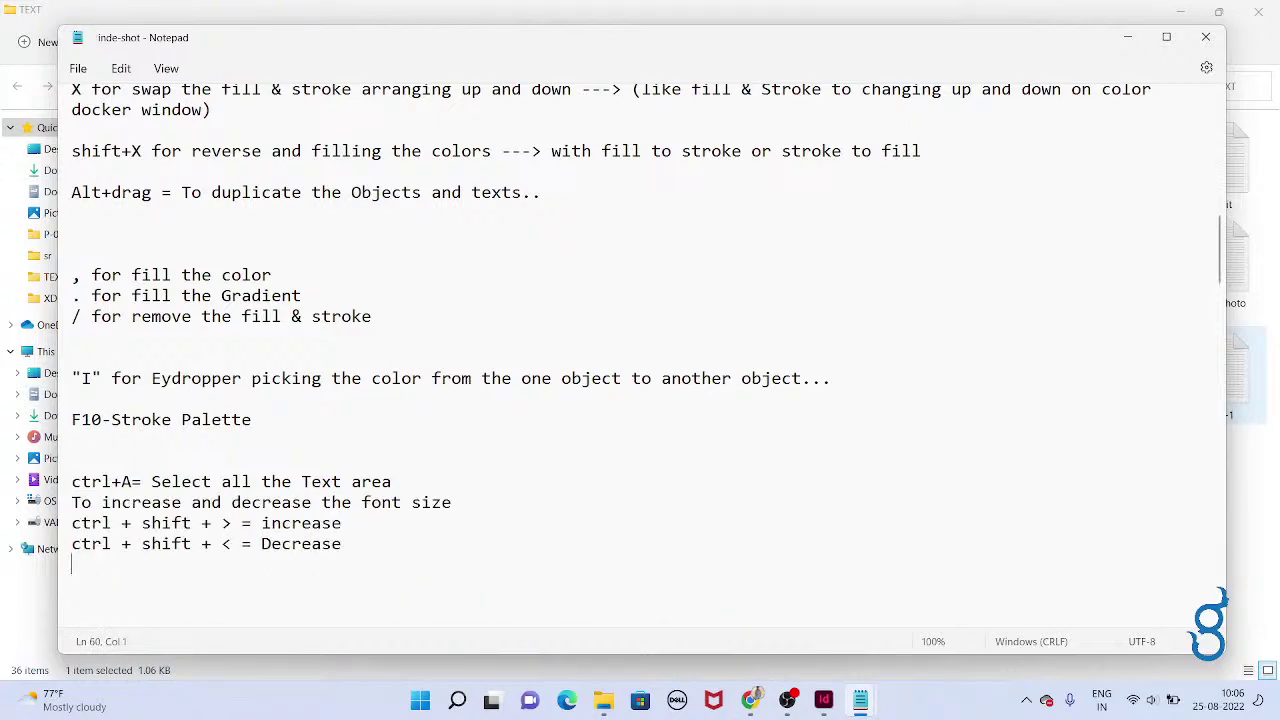
key("Return")
key("ctrl+s")
Switch to the Untitled-1 document in InDesign, leave text editing and deselect the greeting frame
key("alt+Tab")
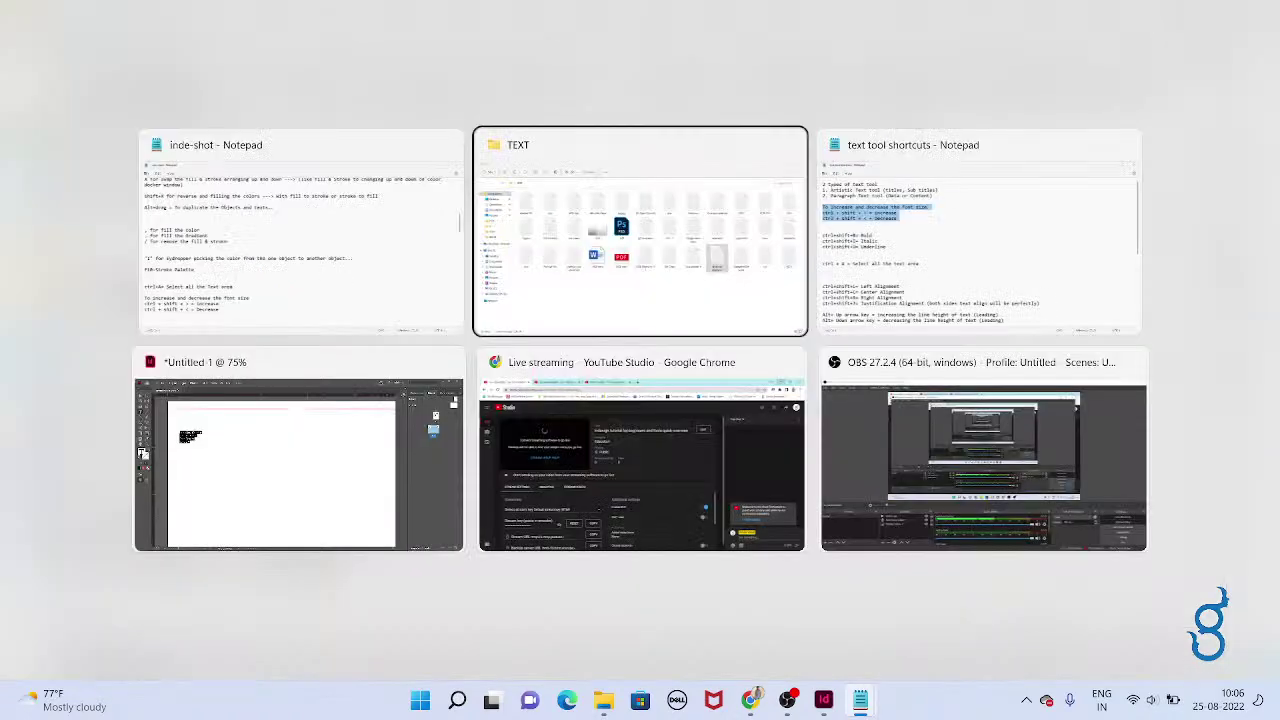
key("Tab")
key("Tab")
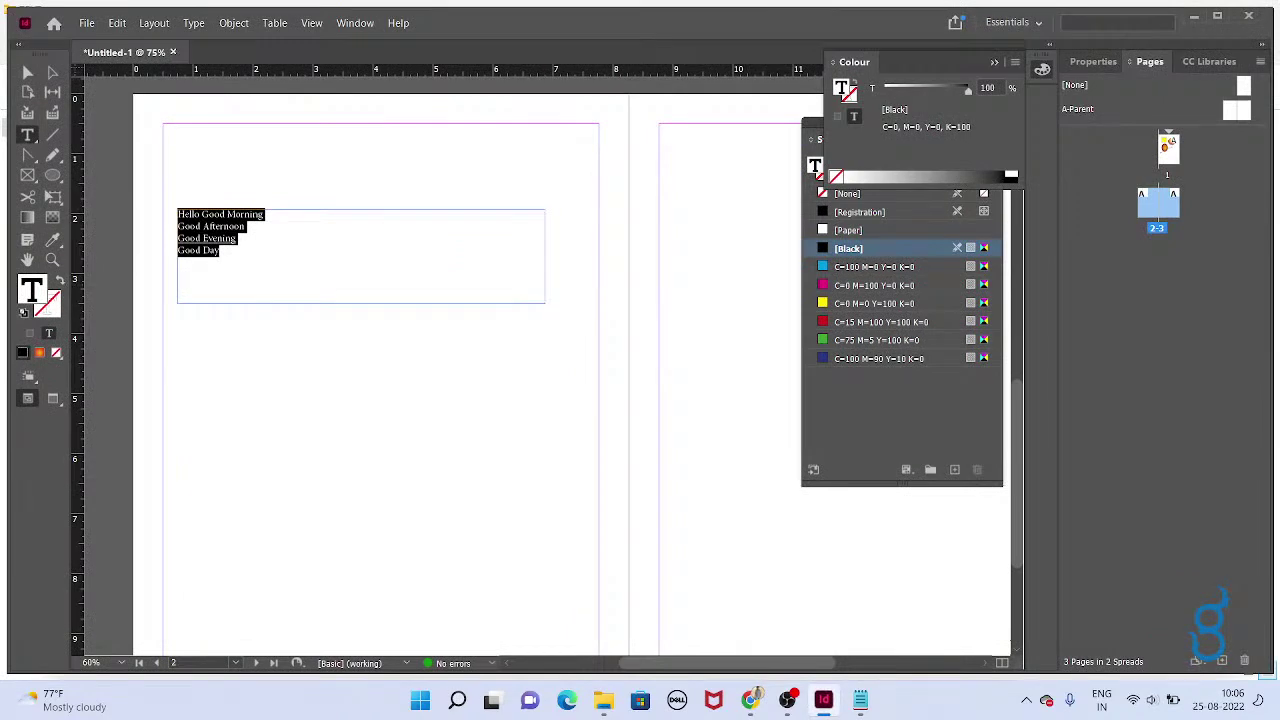
key("Escape")
key("ctrl+shift+a")
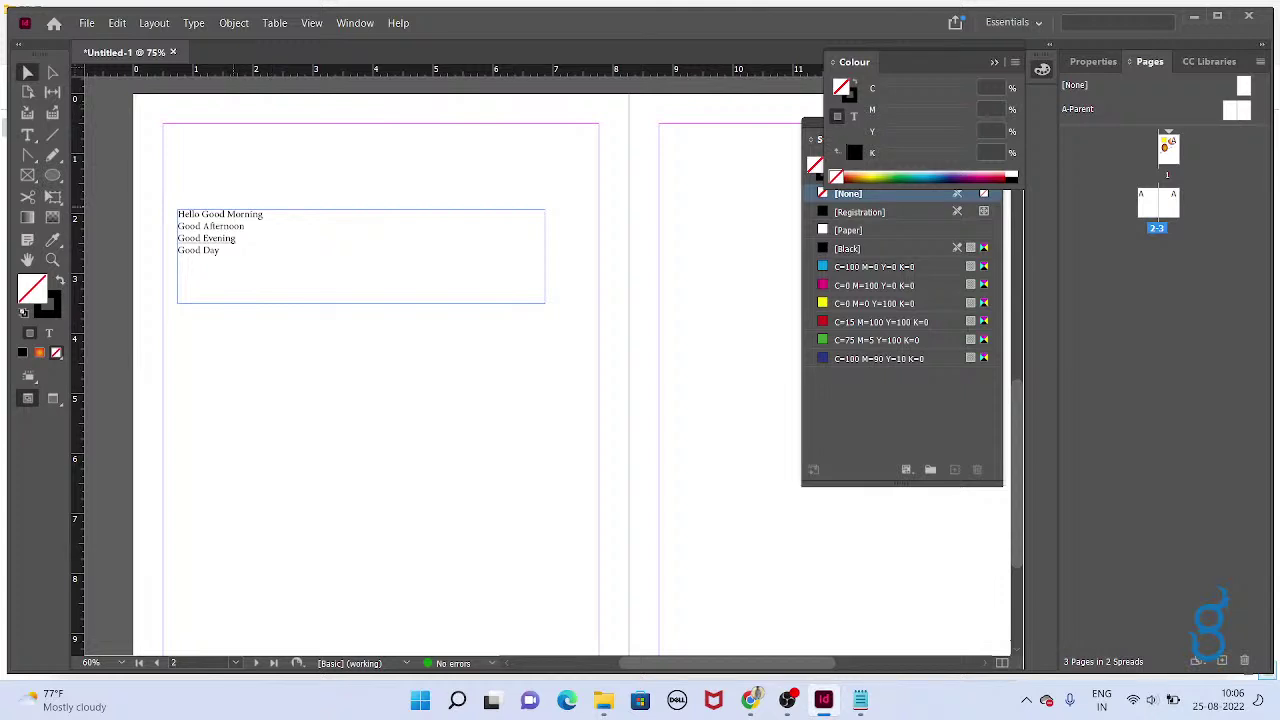
Show the desktop and refresh it
key("super+d")
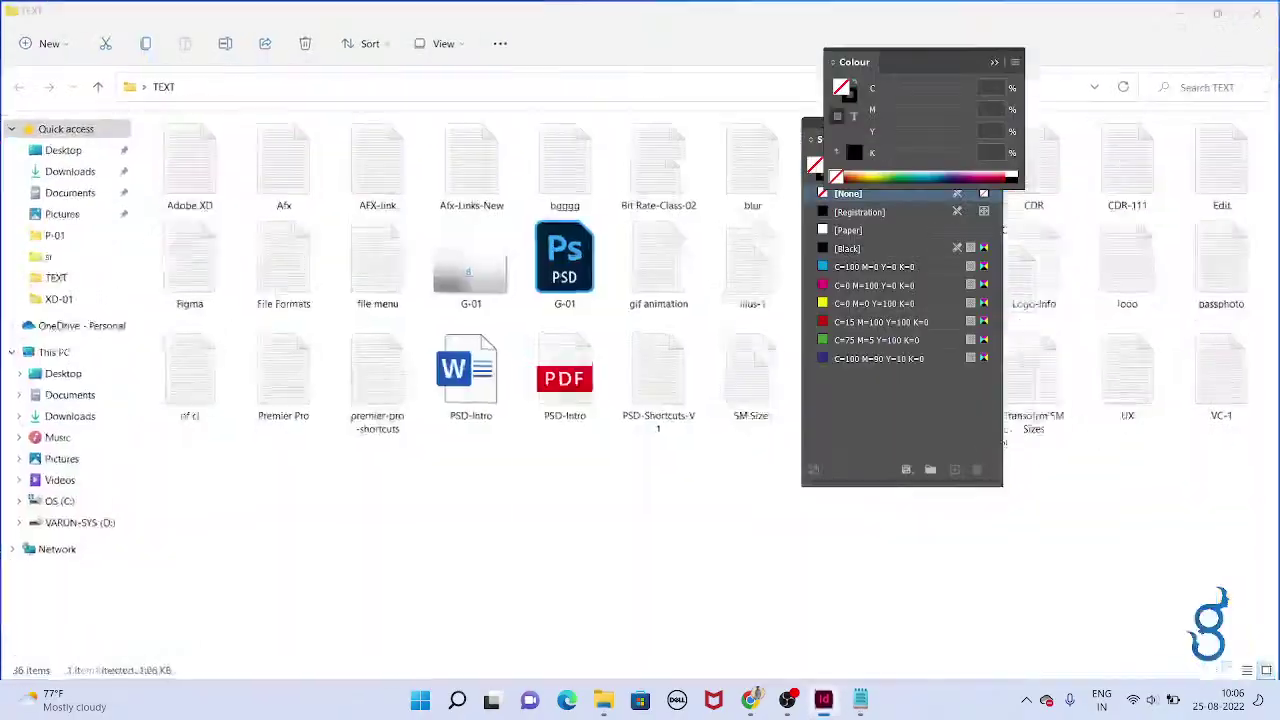
left_click_drag(656, 267, 852, 406)
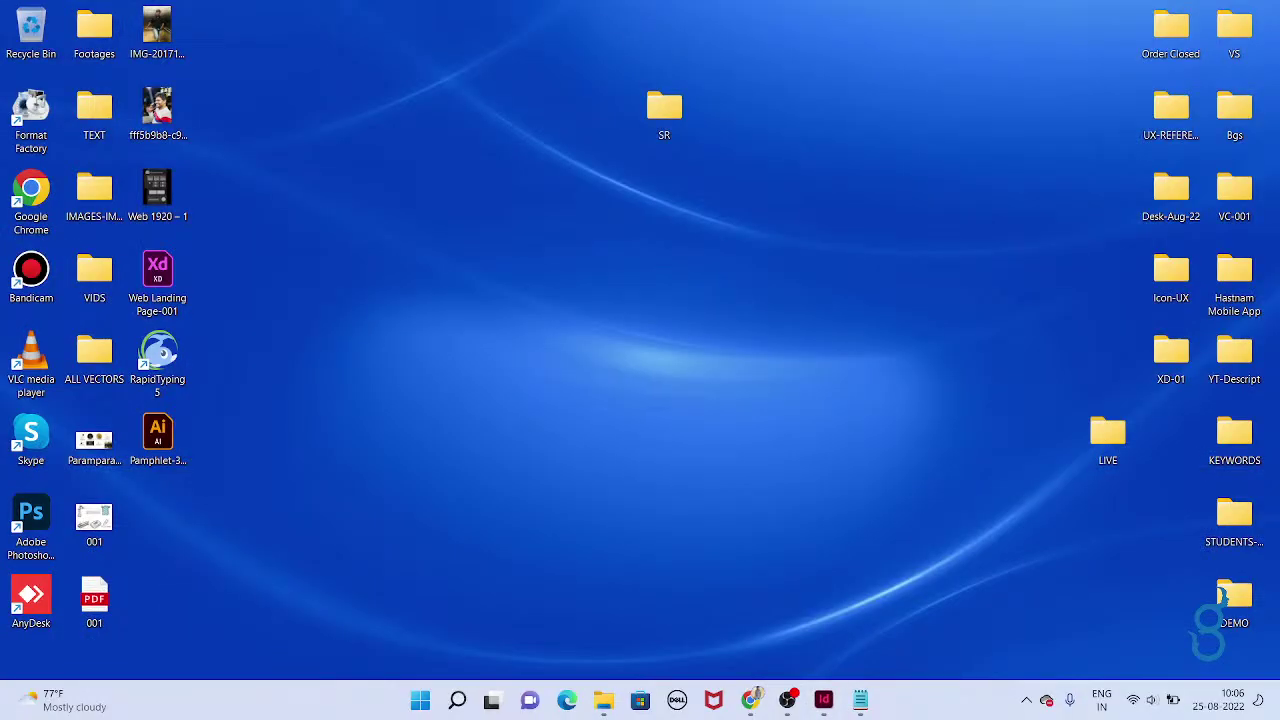
right_click(606, 242)
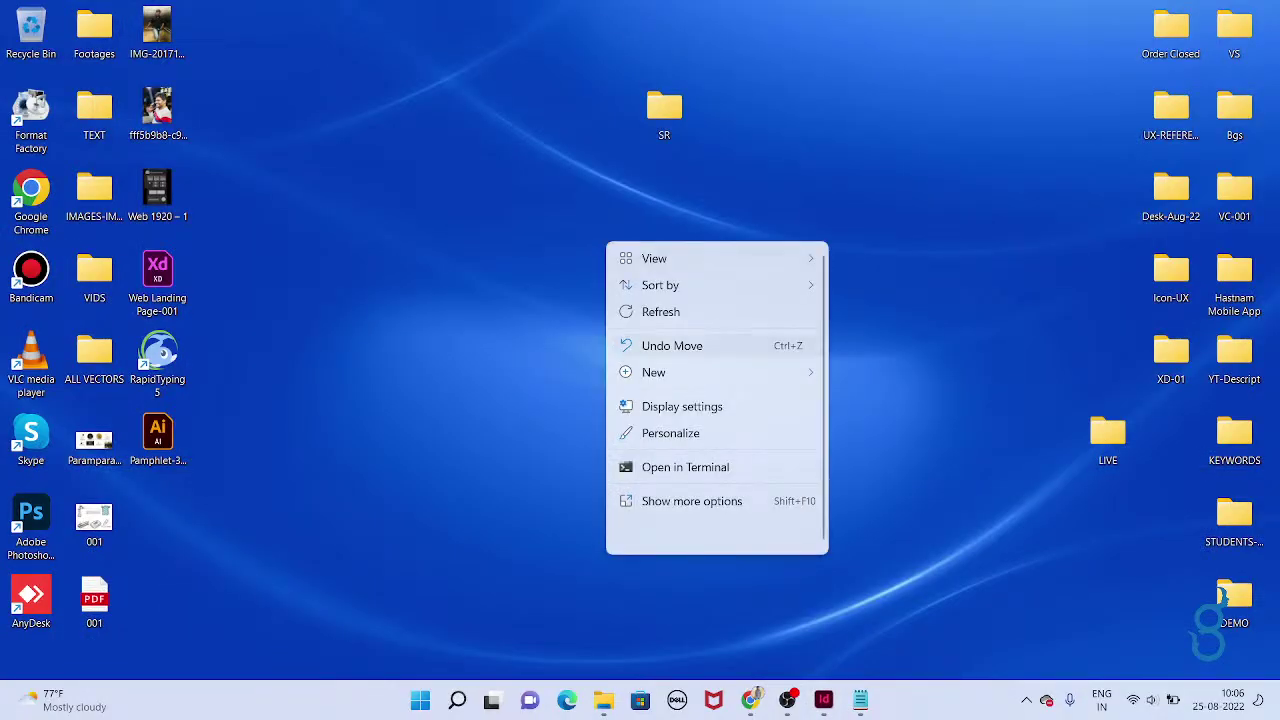
left_click(661, 311)
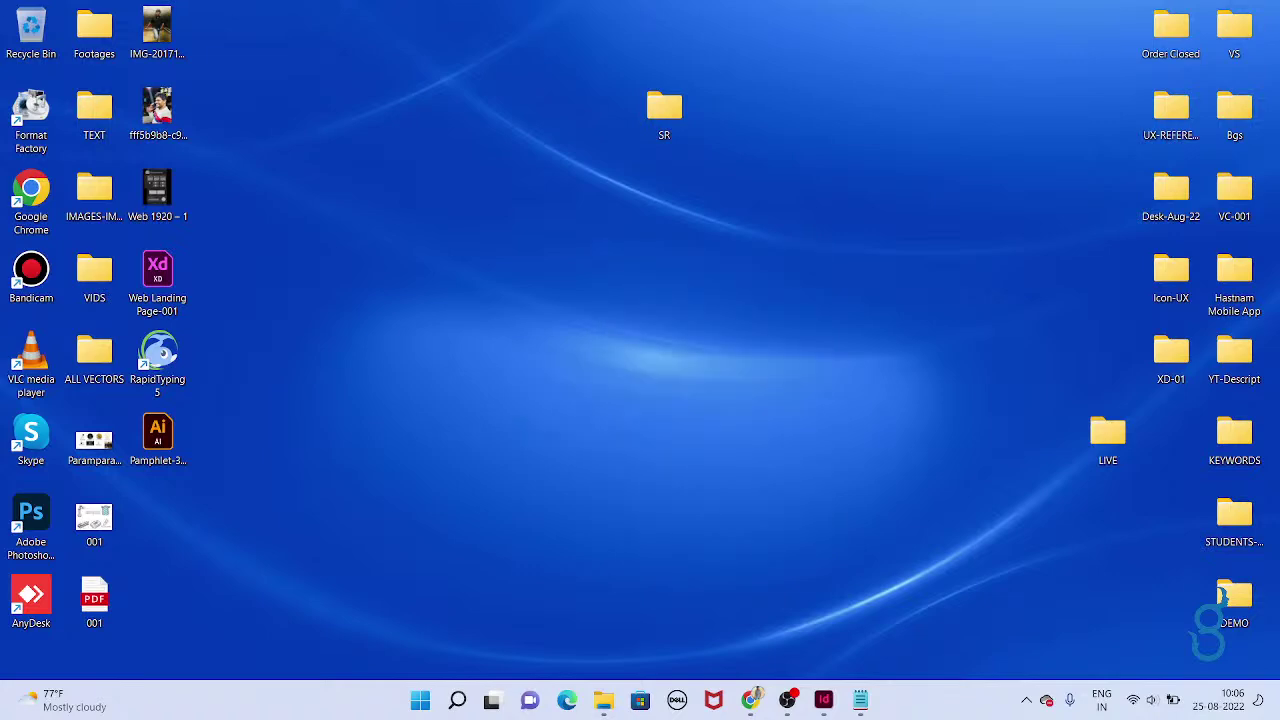
Return to InDesign and try switching between the Type, Content Placer and Selection tools on the greeting frame
key("alt+Tab")
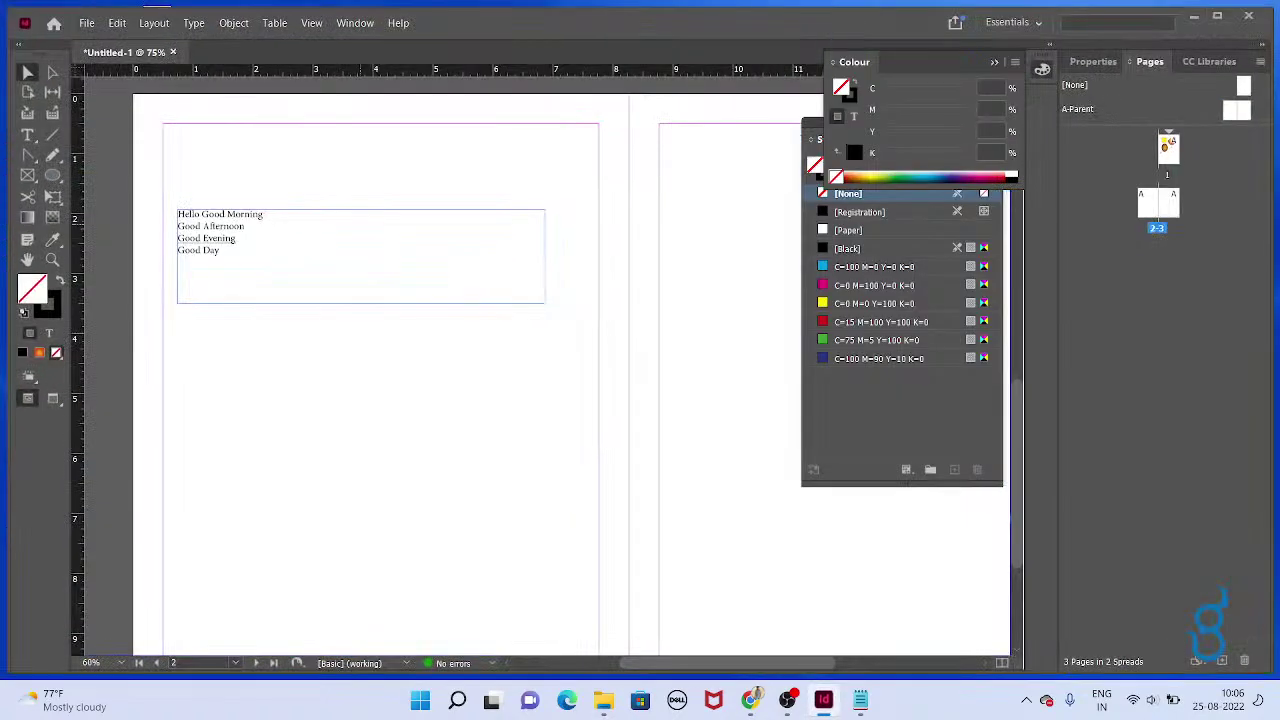
key("t")
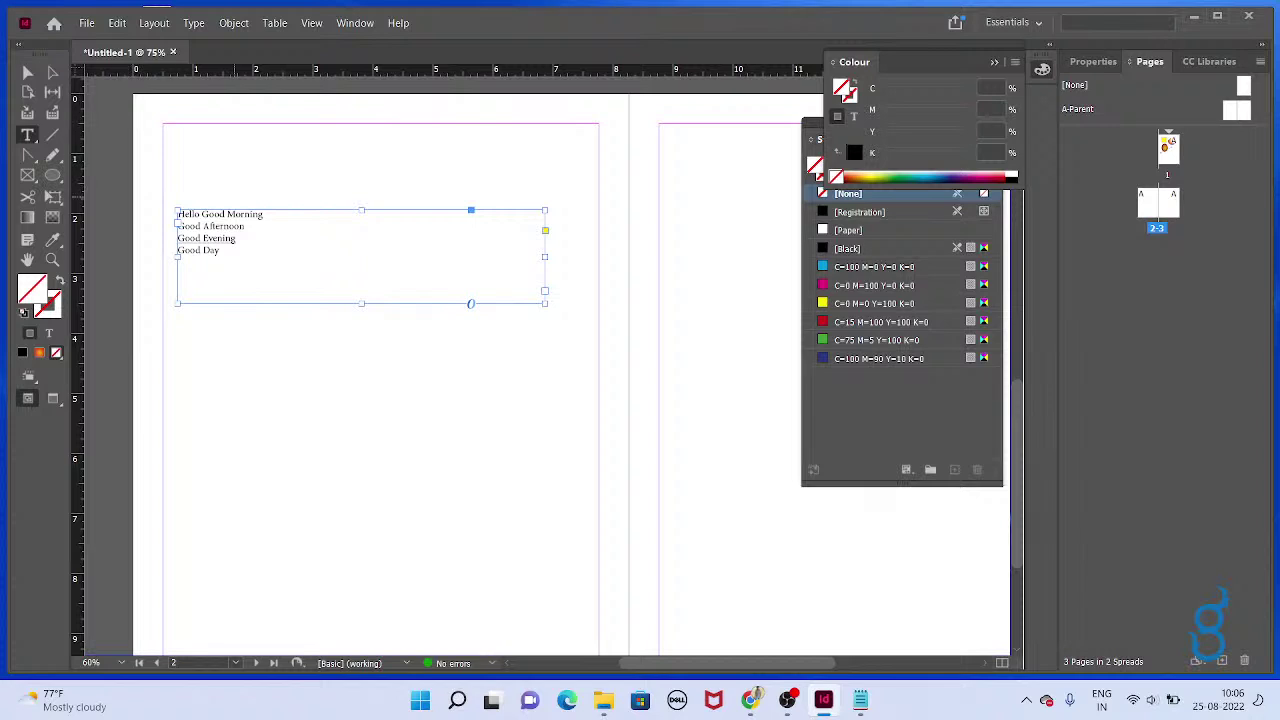
key("ctrl+shift+a")
key("b")
key("Escape")
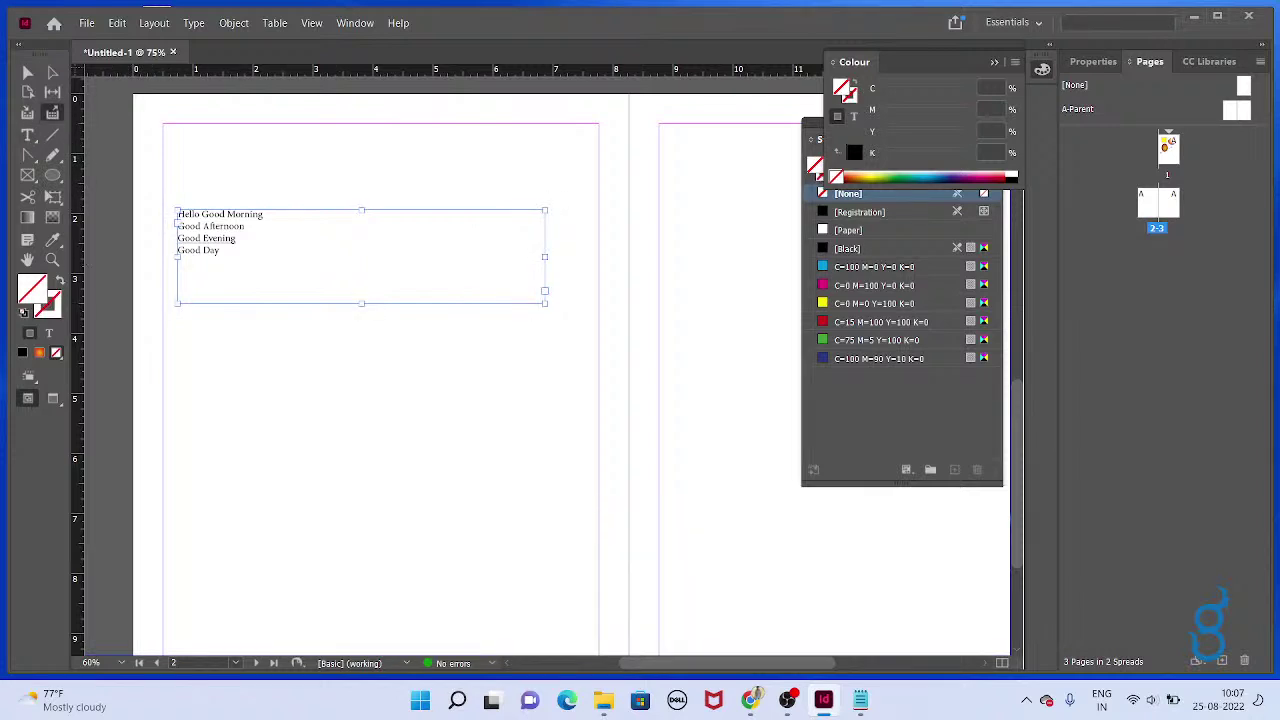
key("v")
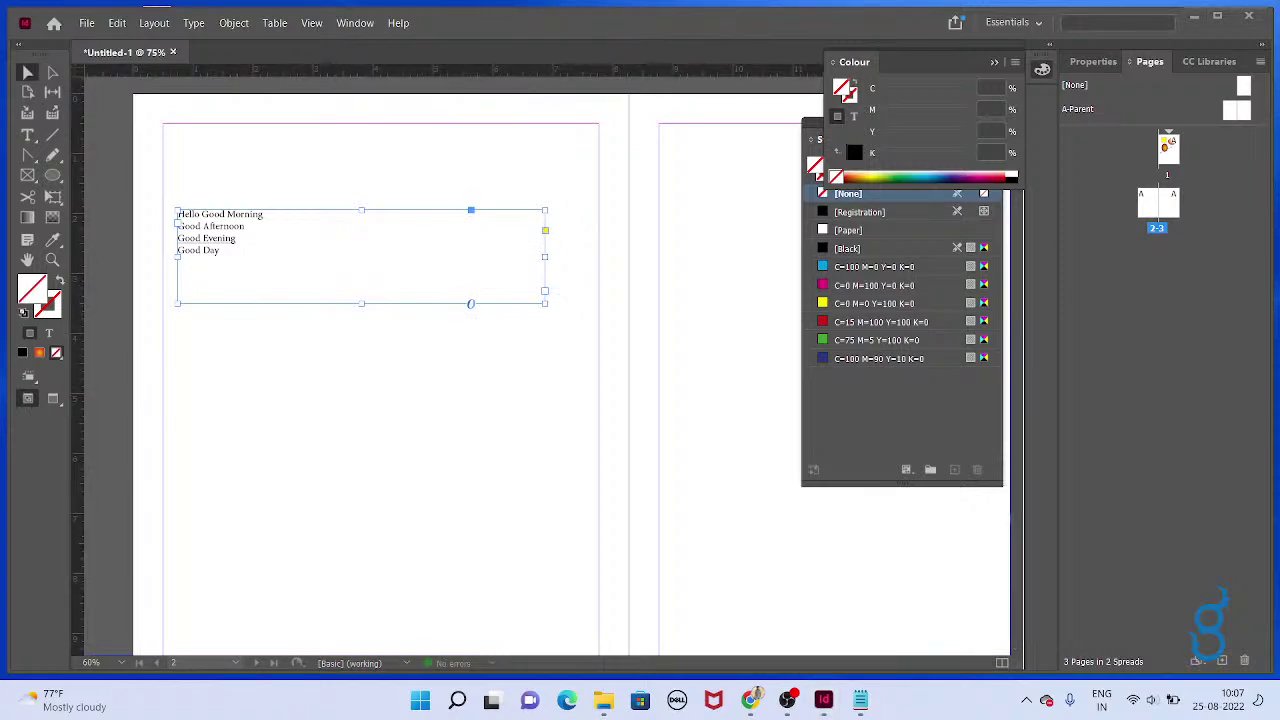
End the Adobe InDesign 2022 task in Task Manager and check the remaining apps in the maximized process list
left_click(823, 700)
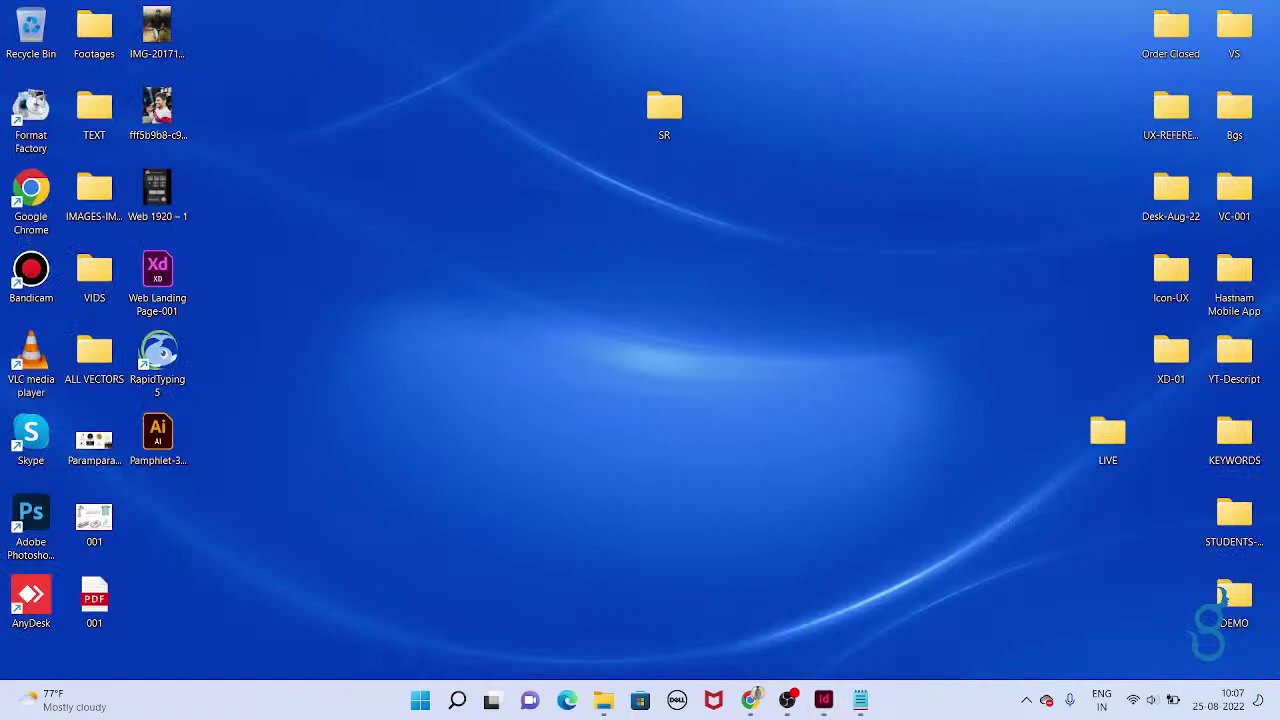
key("ctrl+shift+Escape")
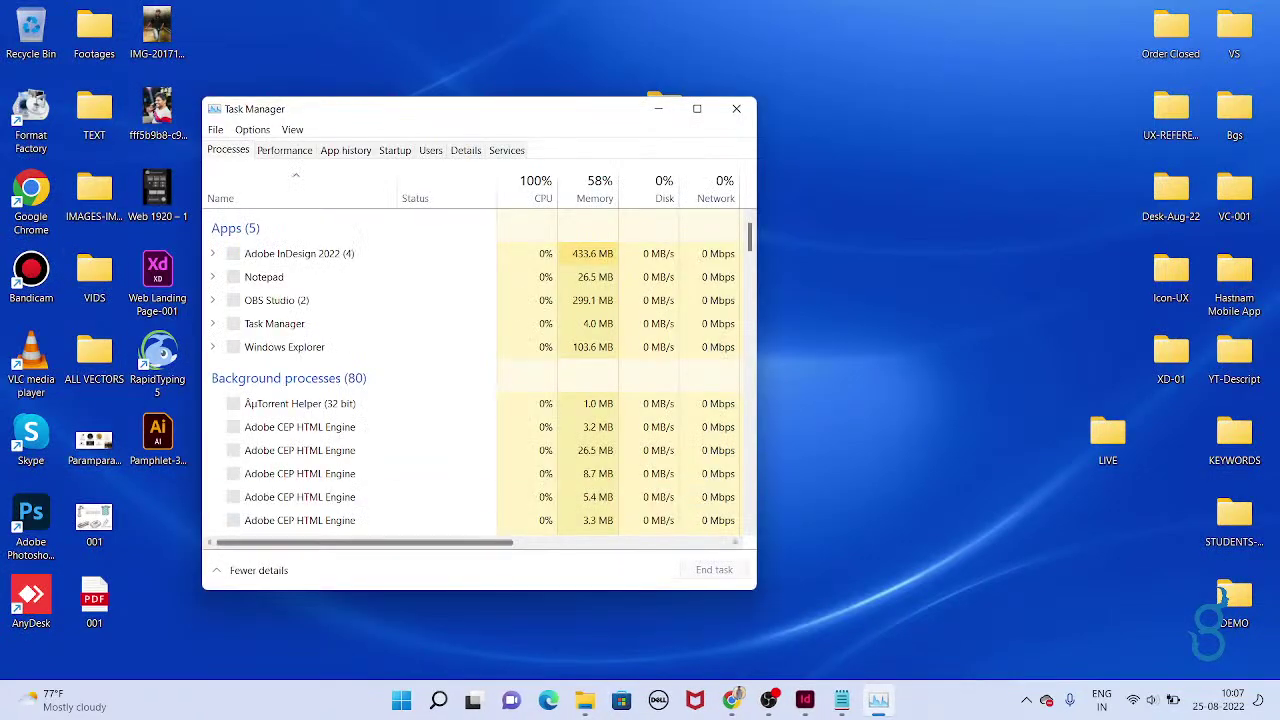
right_click(260, 262)
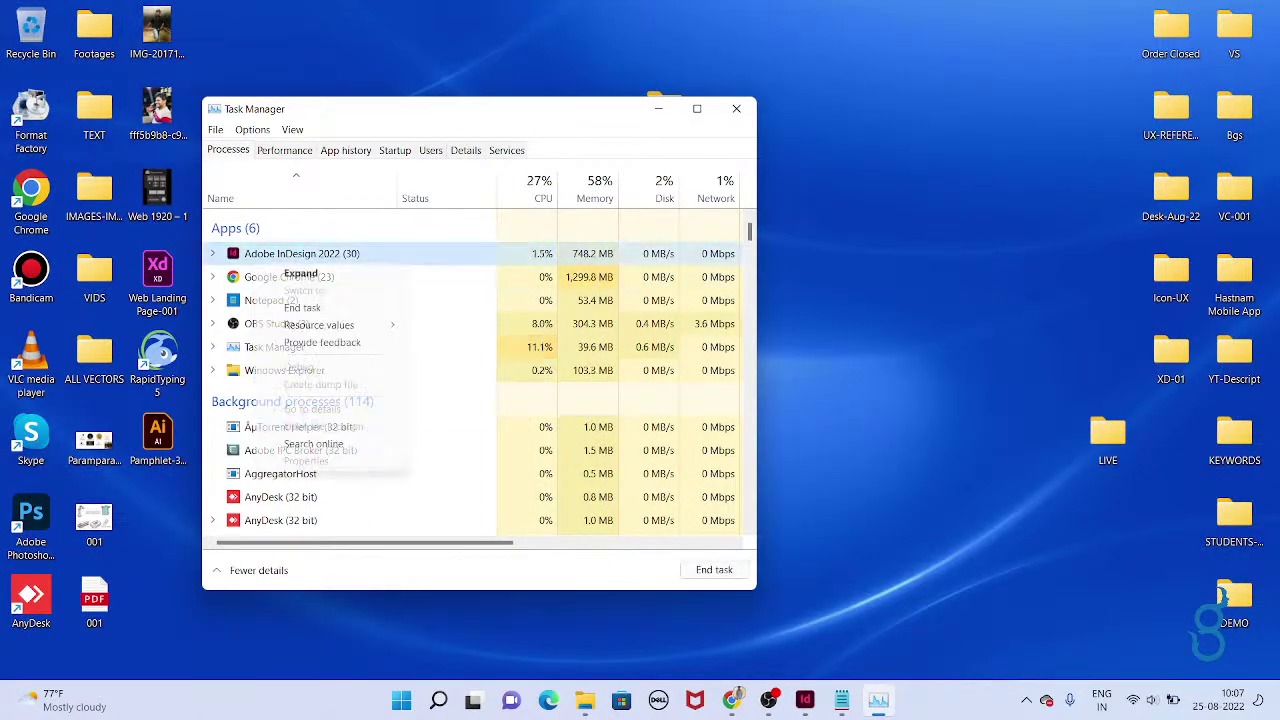
left_click(302, 307)
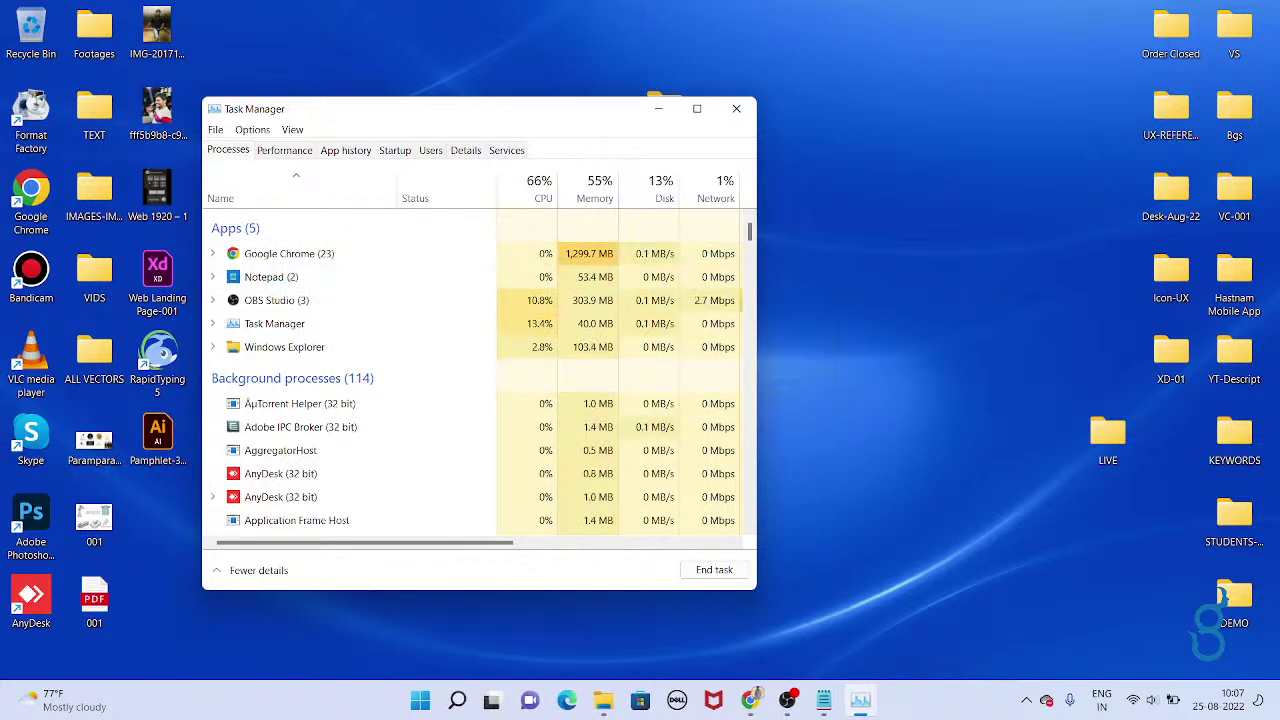
left_click(697, 108)
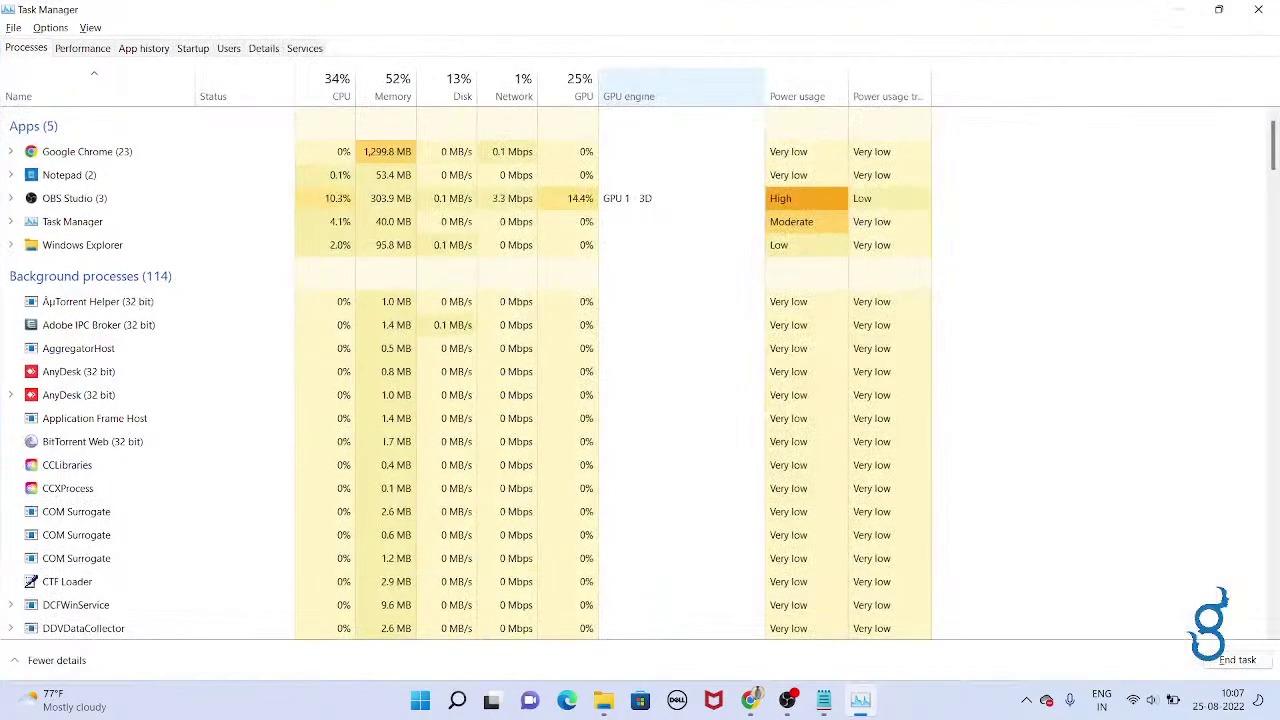
left_click(1180, 9)
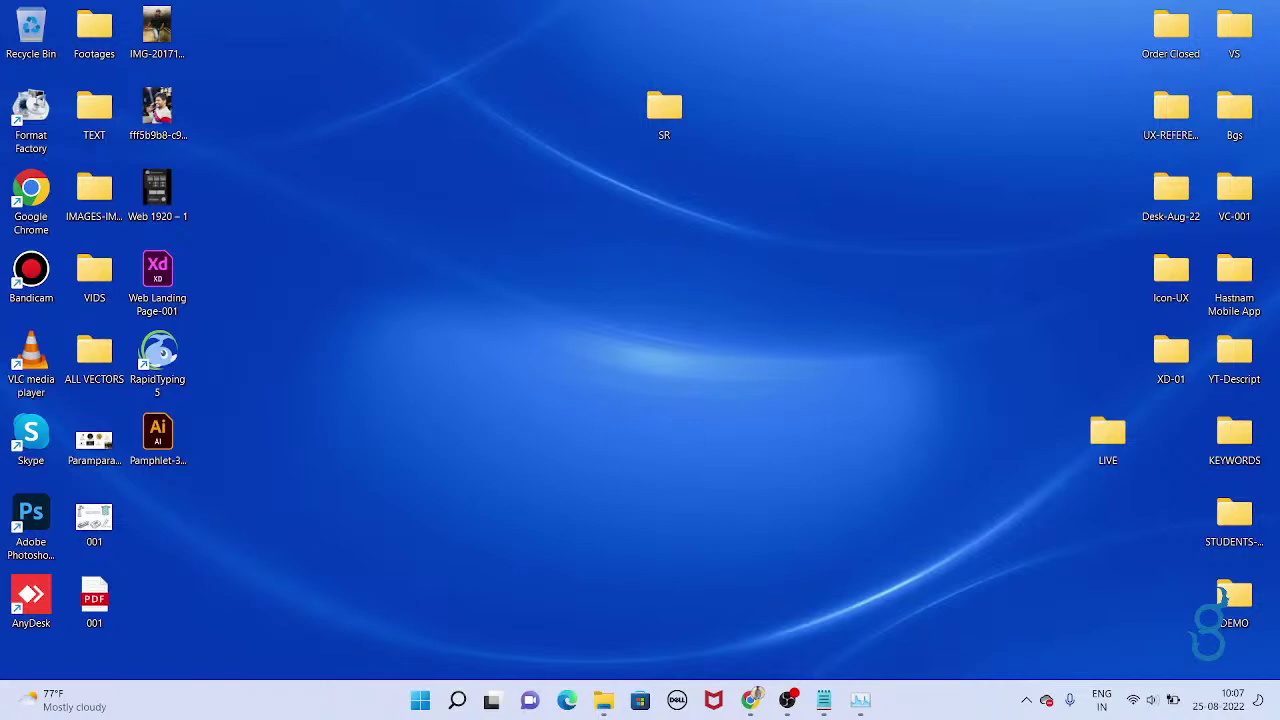
left_click(860, 700)
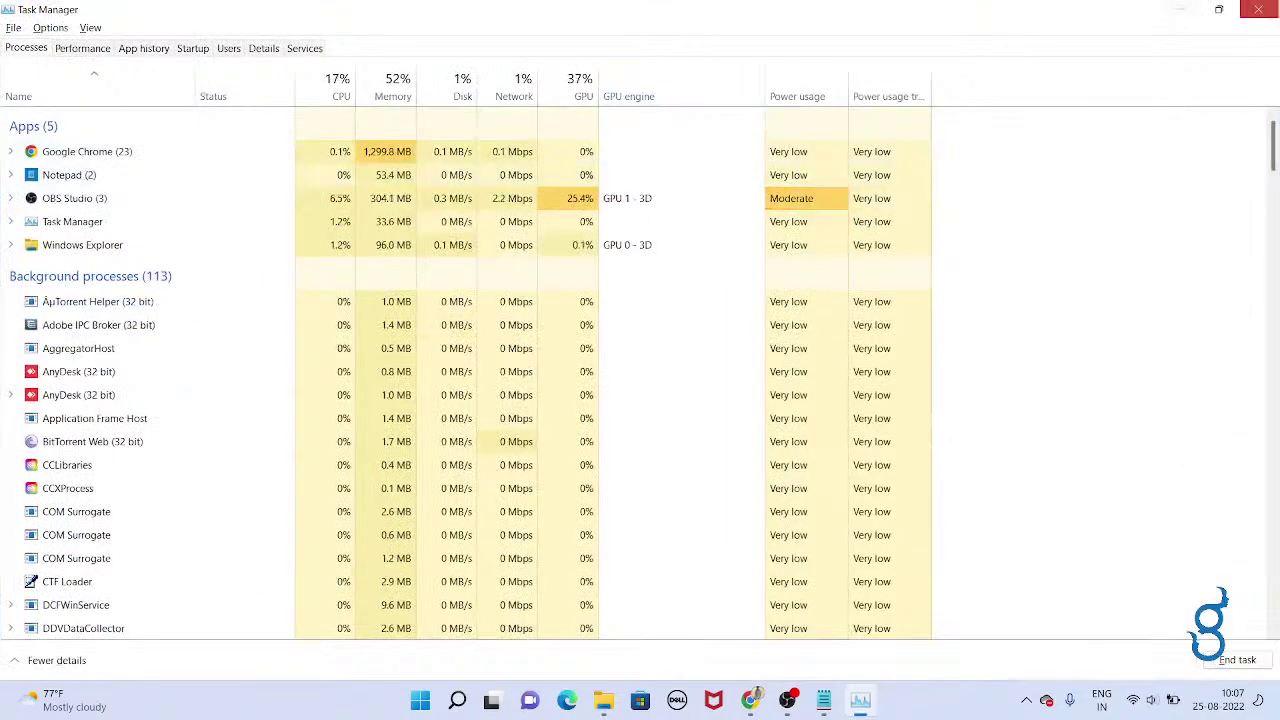
Minimize Task Manager, look at the inde-shot notes in Notepad and minimize them to reveal the desktop
left_click(1180, 9)
left_click(824, 700)
left_click(548, 206)
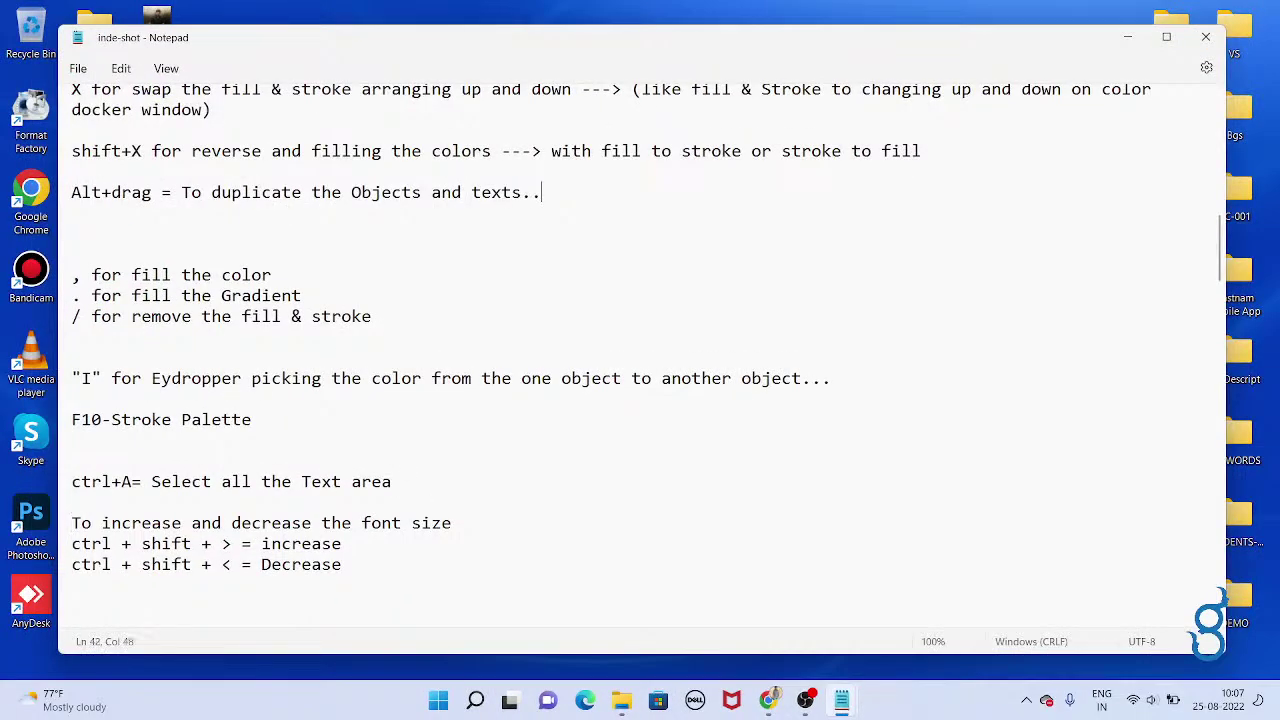
left_click(842, 700)
right_click(610, 64)
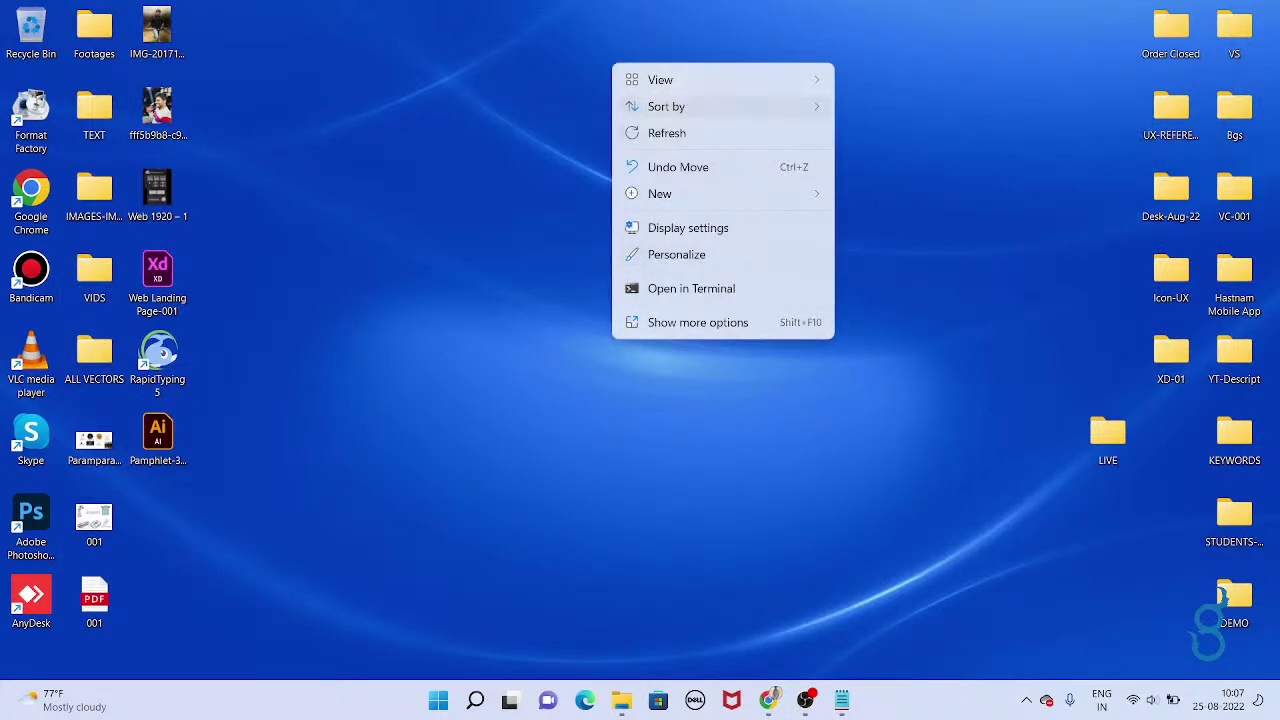
key("Escape")
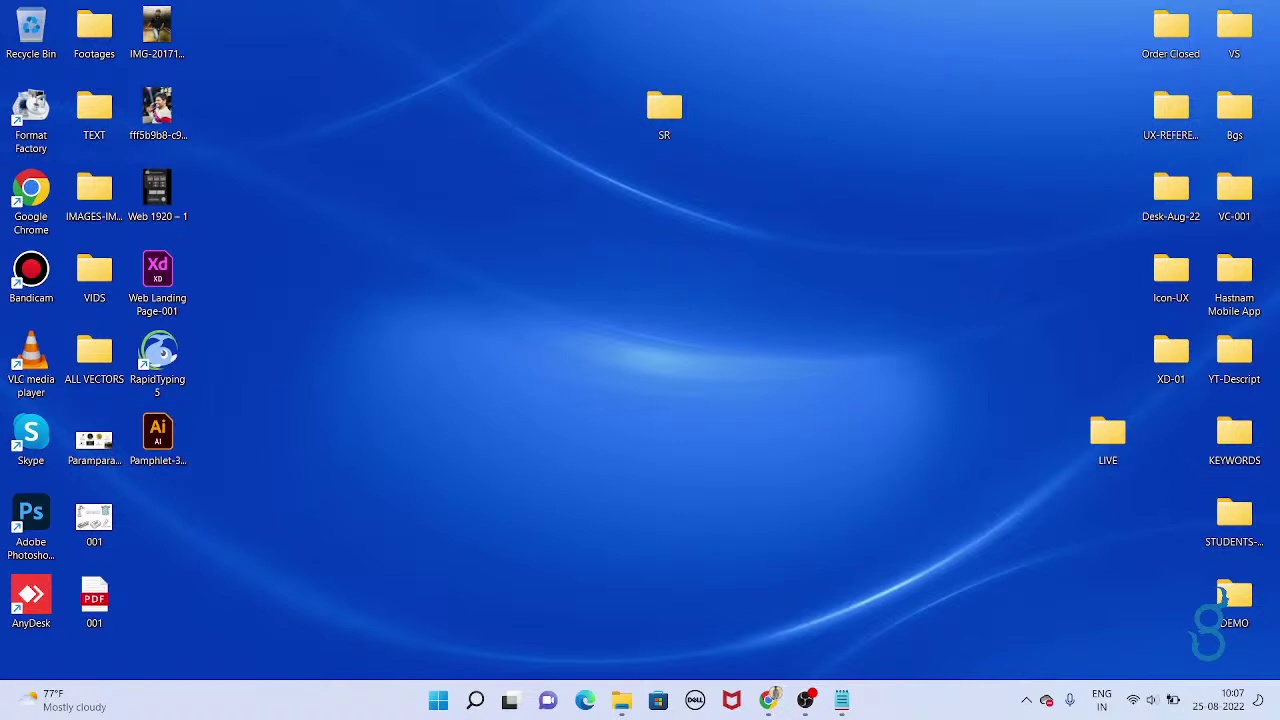
right_click(882, 273)
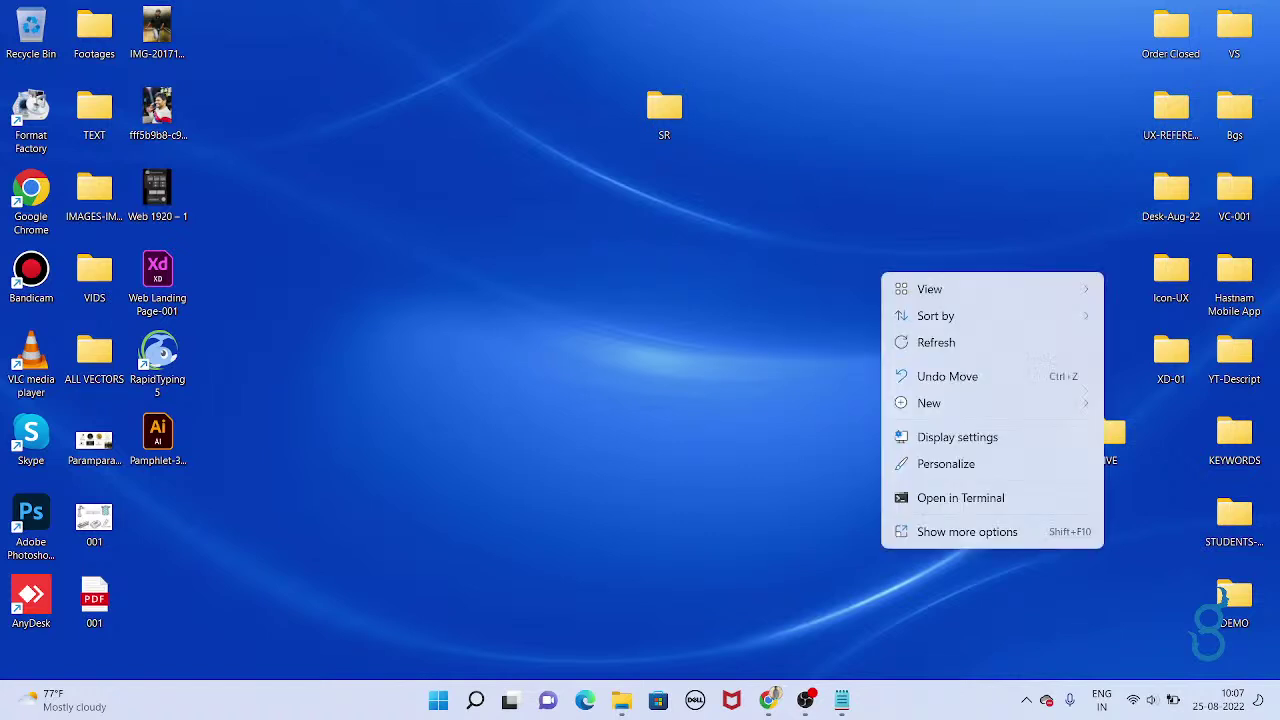
key("Escape")
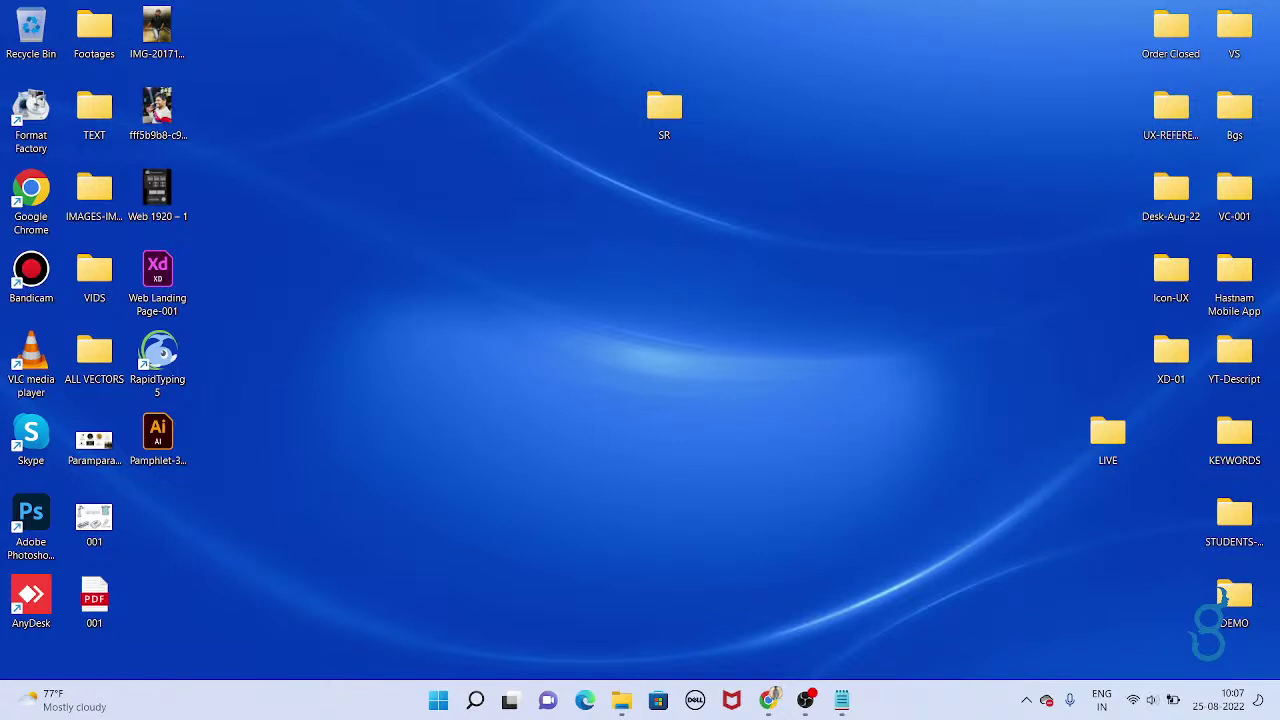
Look through the open windows, including the text tool shortcuts notes, and return to the desktop
key("alt+Tab")
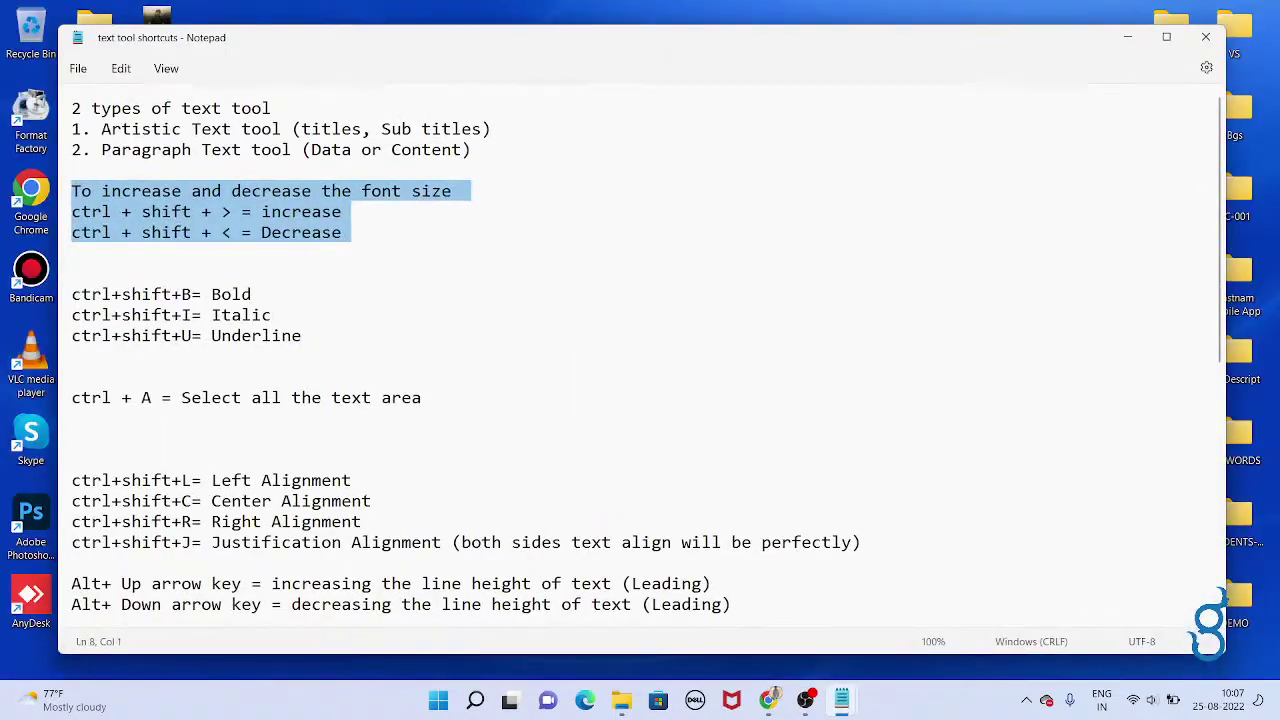
key("alt+Tab")
key("alt+Tab")
key("alt+Tab")
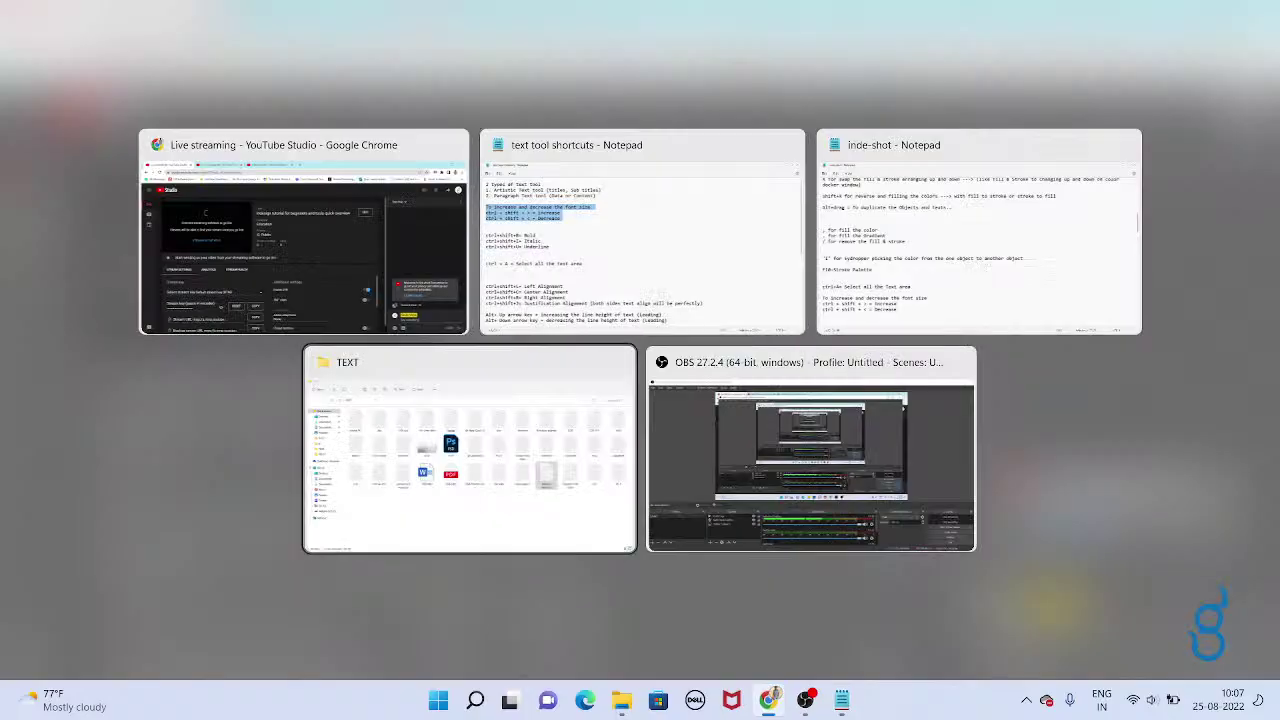
key("alt+Tab")
key("super+d")
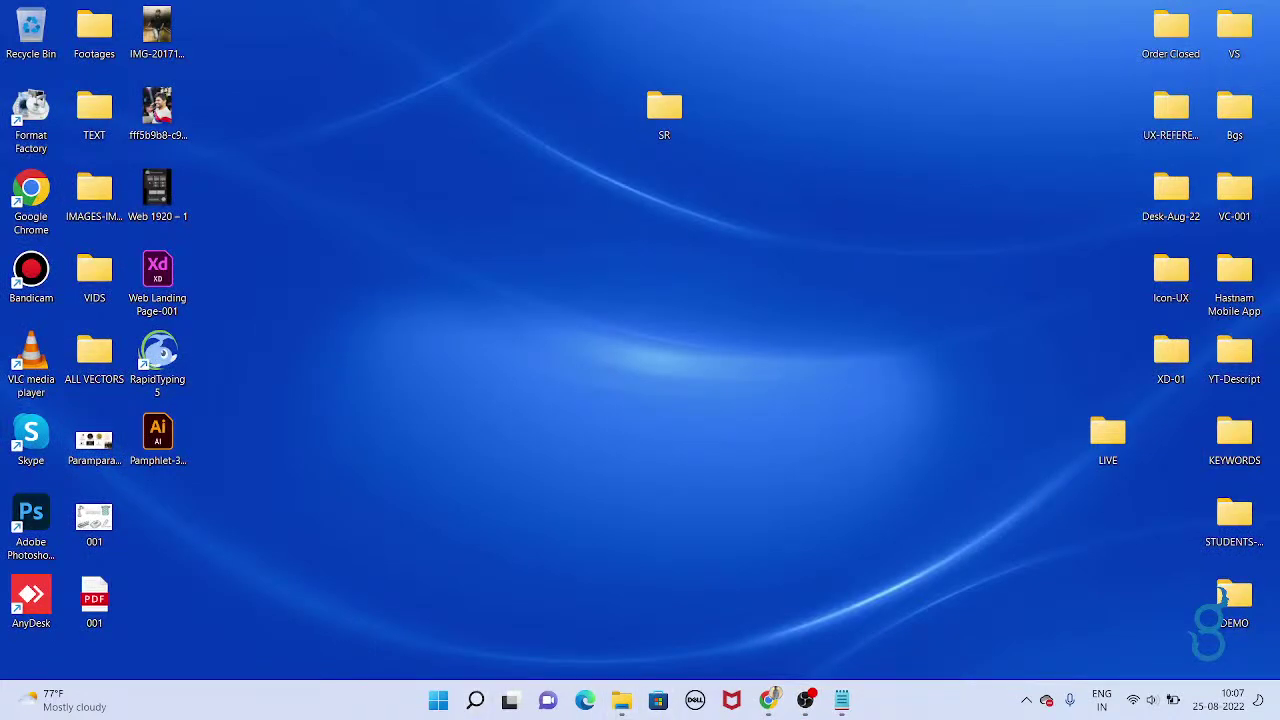
Try to launch InDesign by searching Windows for "inde"
key("super")
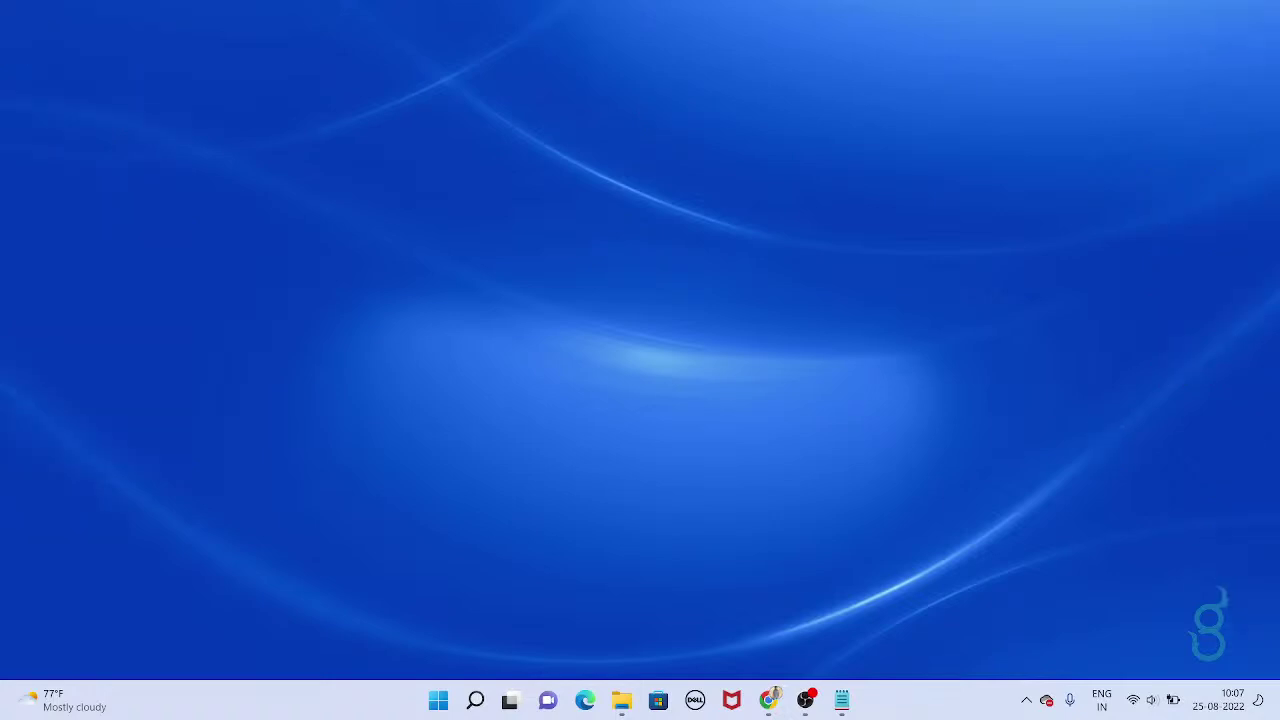
type("inde")
key("Return")
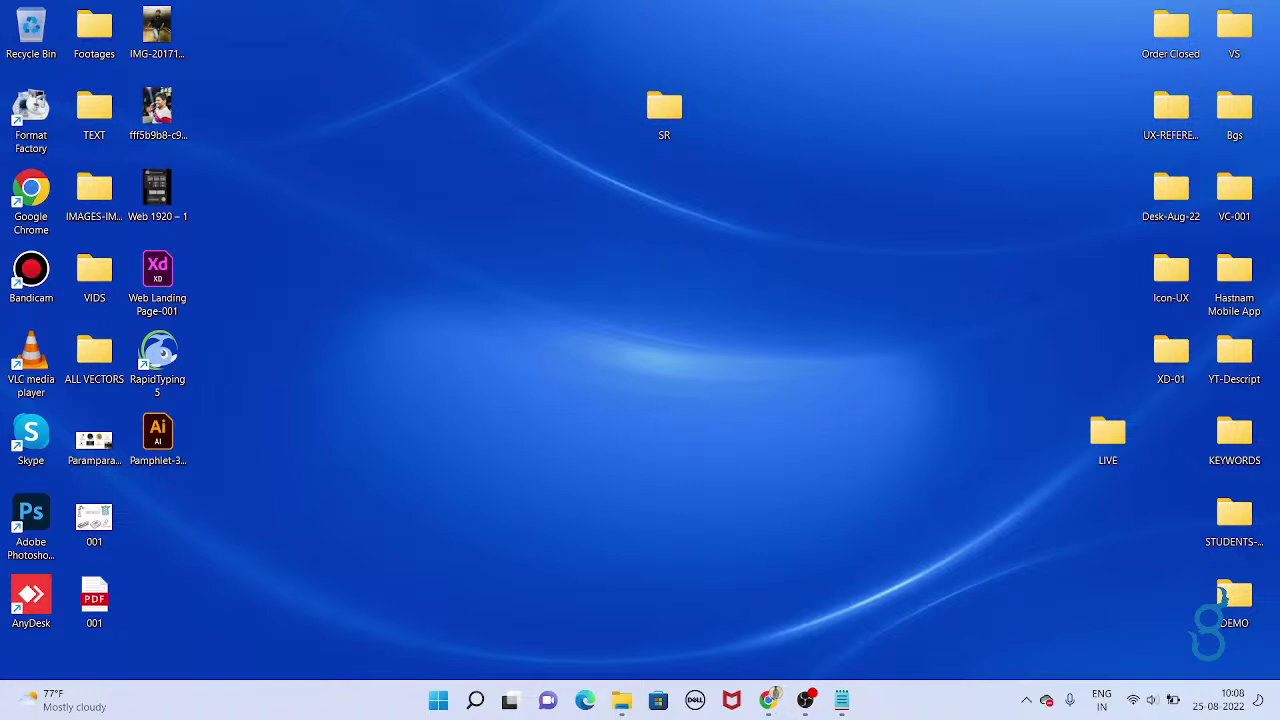
Undo the last move of items on the desktop and refresh it
key("ctrl+z")
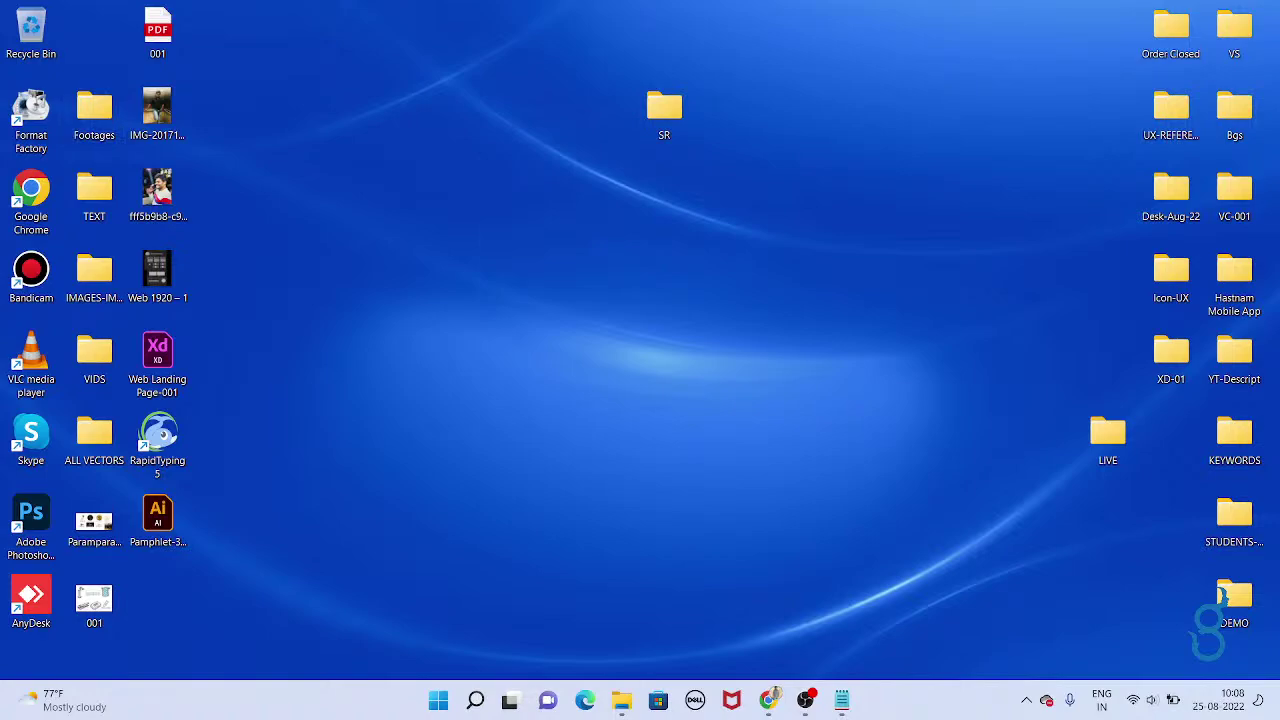
key("F5")
Check OBS Studio and the live stream's analytics in YouTube Studio, and return to the desktop
key("alt+Tab")
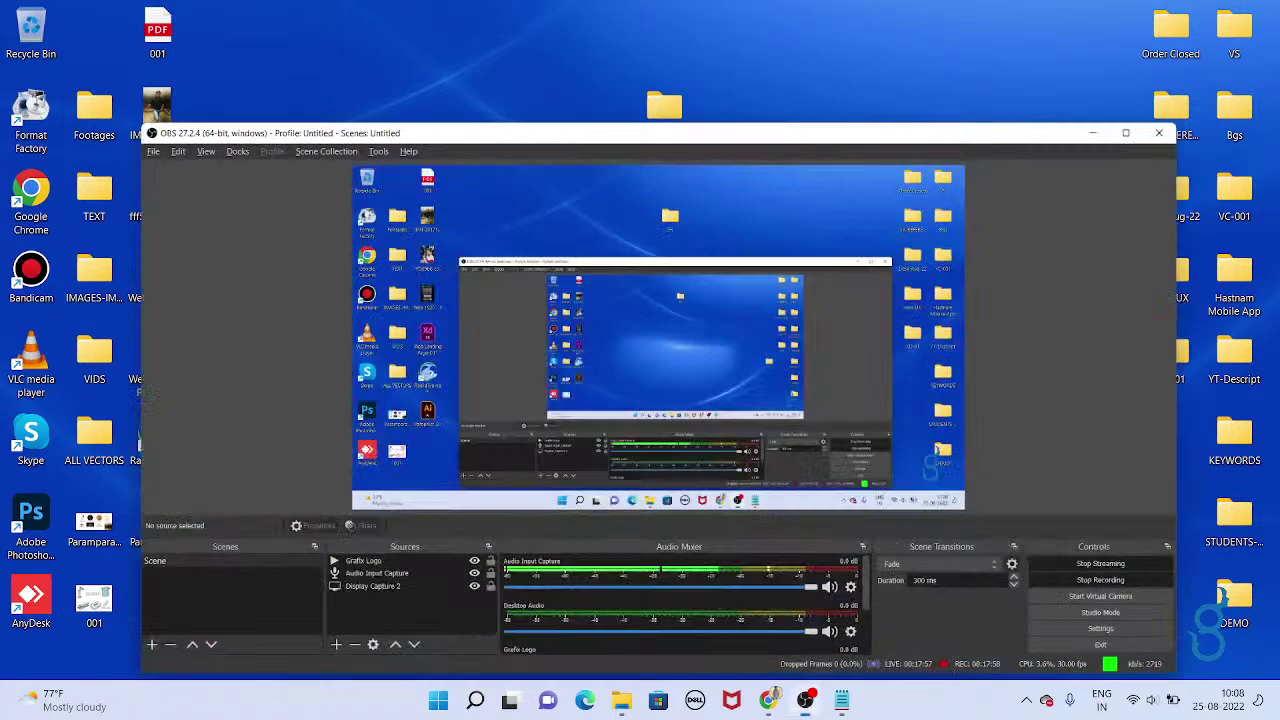
key("super+Up")
key("alt+Tab")
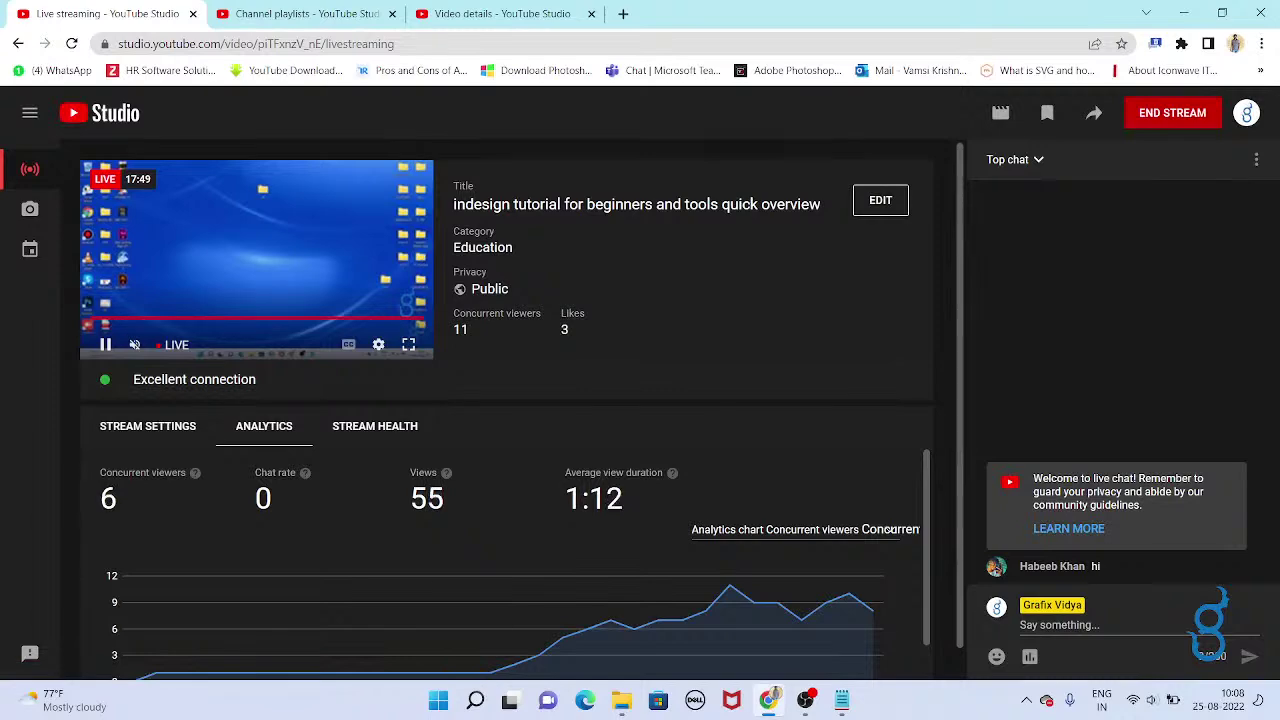
key("alt+Tab")
key("super+d")
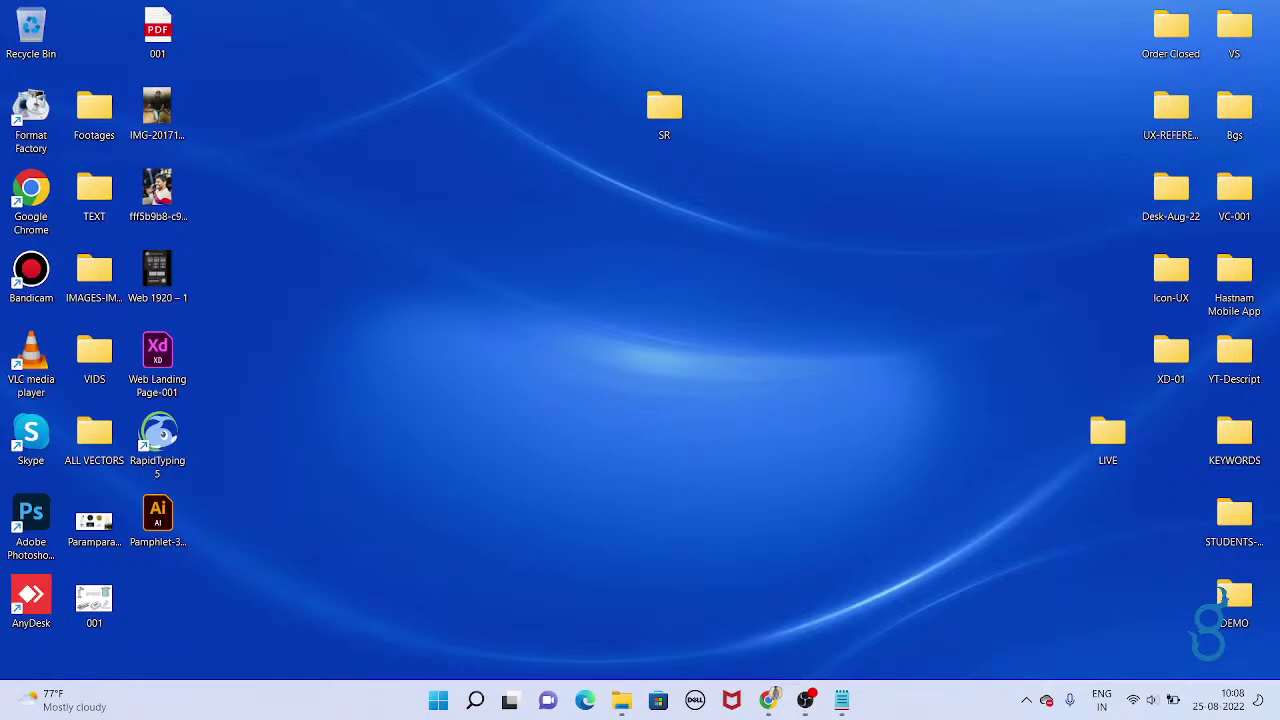
Refresh the desktop and restart the computer, choosing Restart in the Shut Down Windows dialog
key("F5")
key("alt+F4")
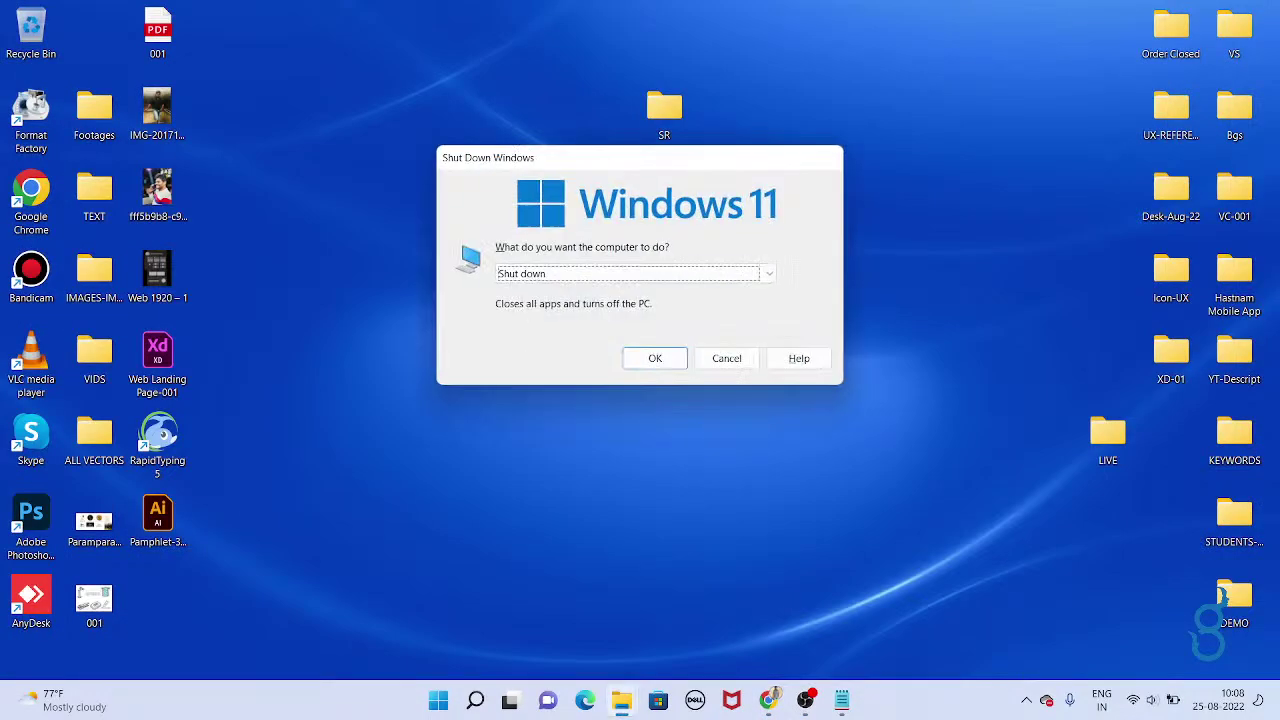
key("Down")
key("Return")
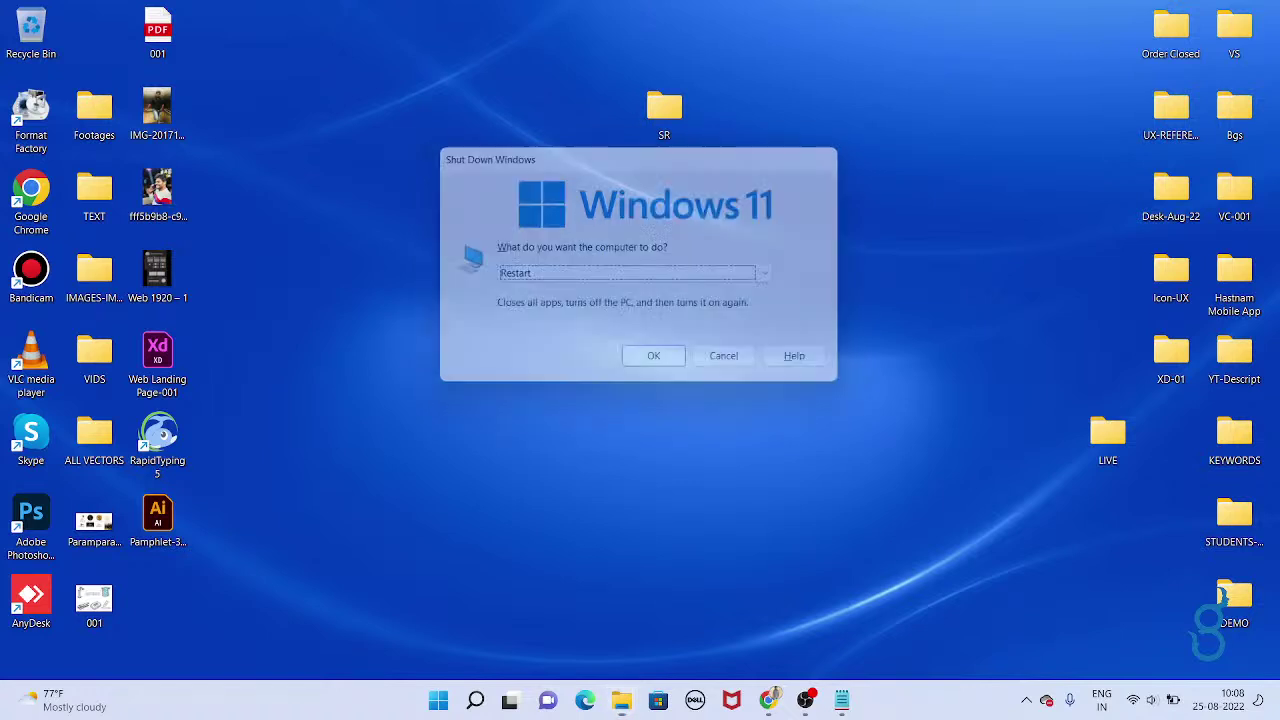